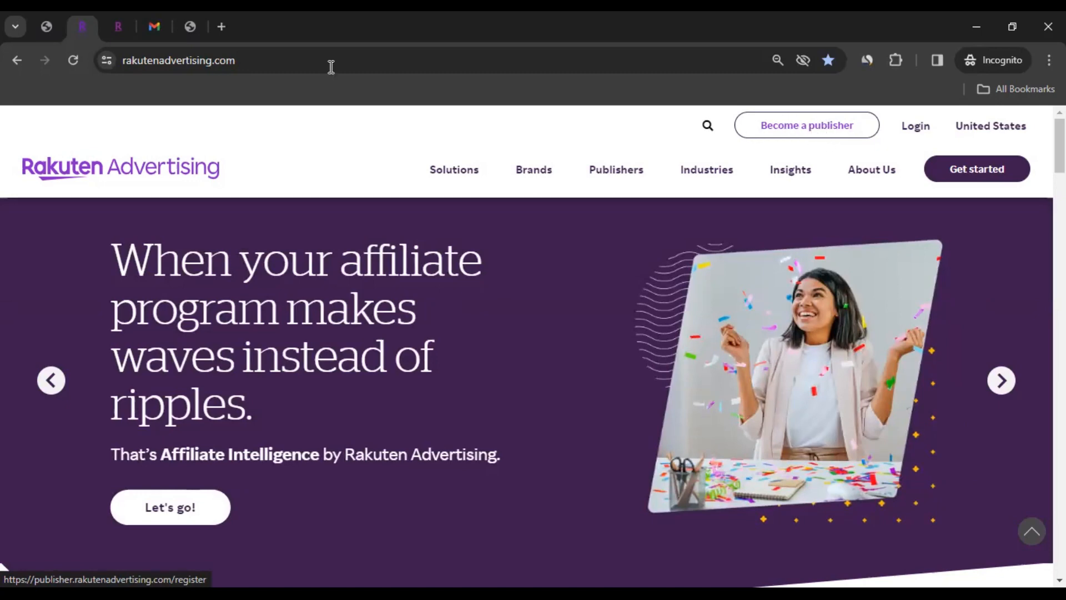
# - Switch to the second Rakuten tab showing the empty publisher Register form
pyautogui.click(122, 18)
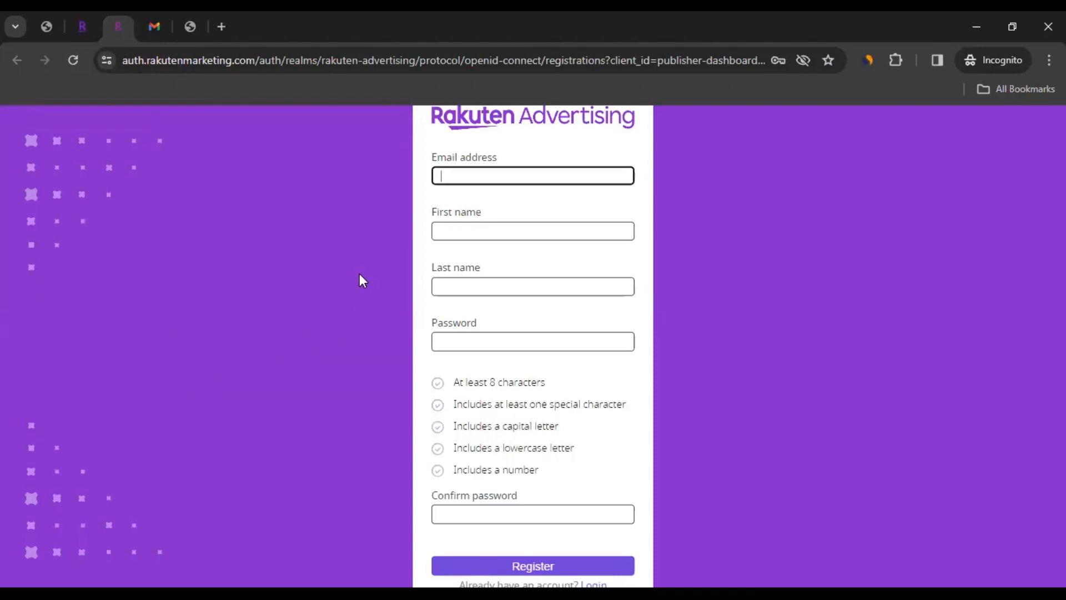
# - Paste the email address and enter the first and last name on the registration form
pyautogui.hotkey('alt', 'Tab')
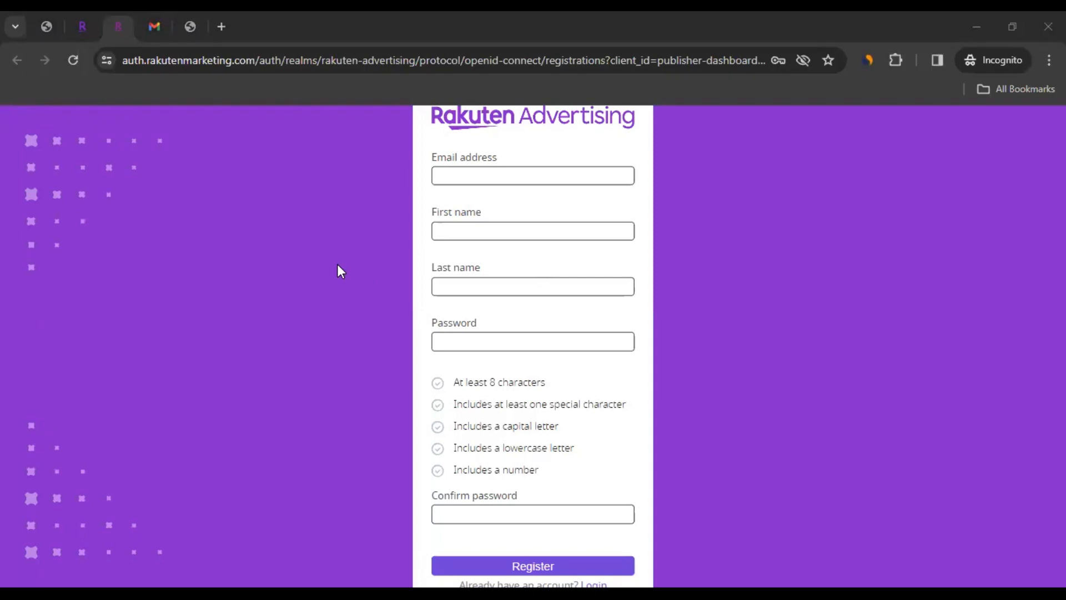
pyautogui.hotkey('alt', 'Tab')
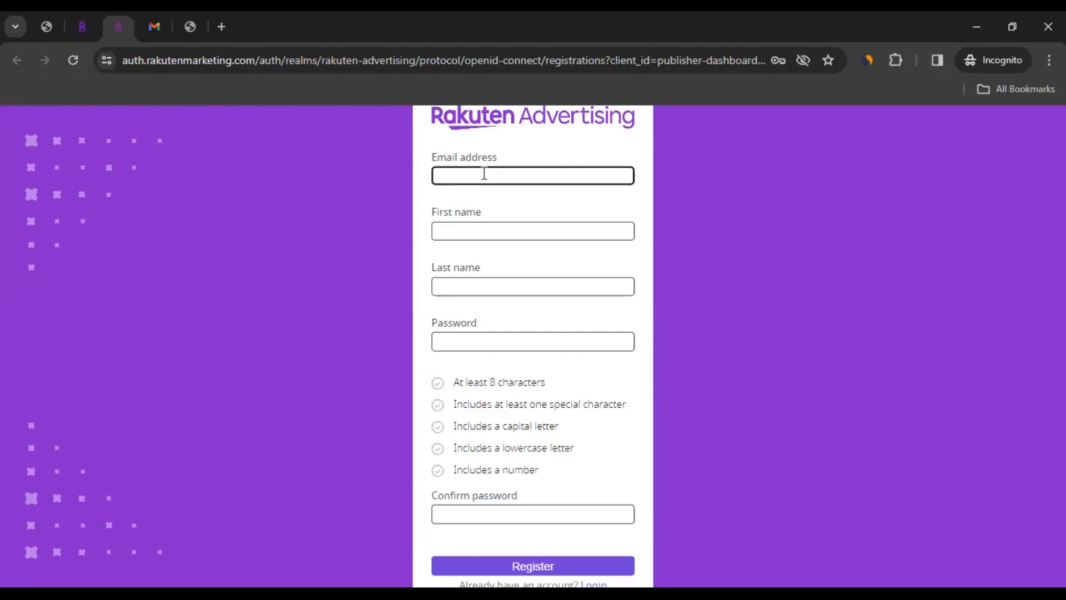
pyautogui.hotkey('ctrl', 'v')
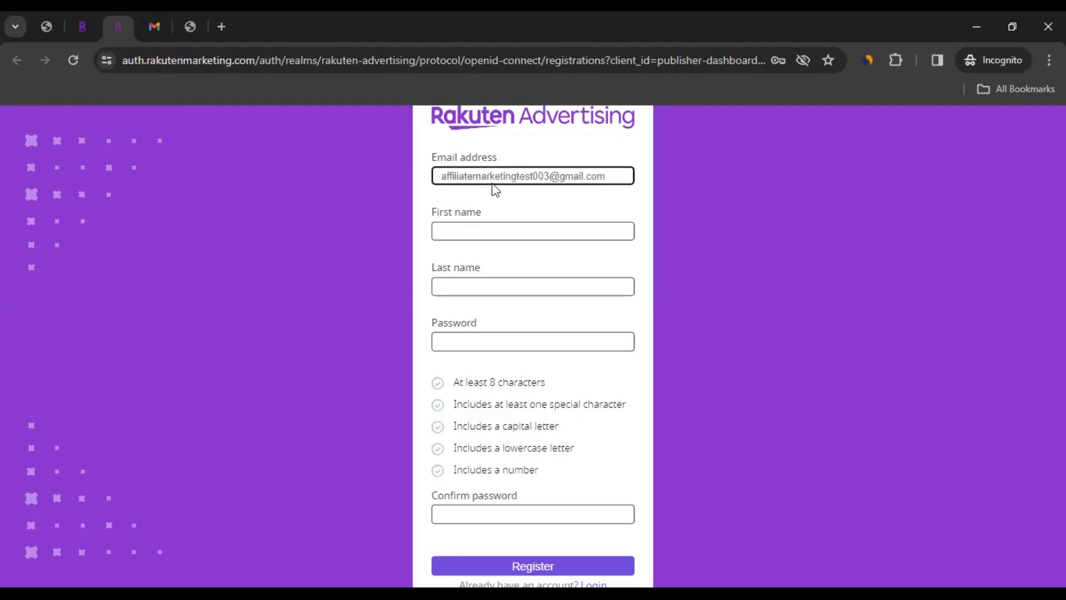
pyautogui.hotkey('alt', 'Tab')
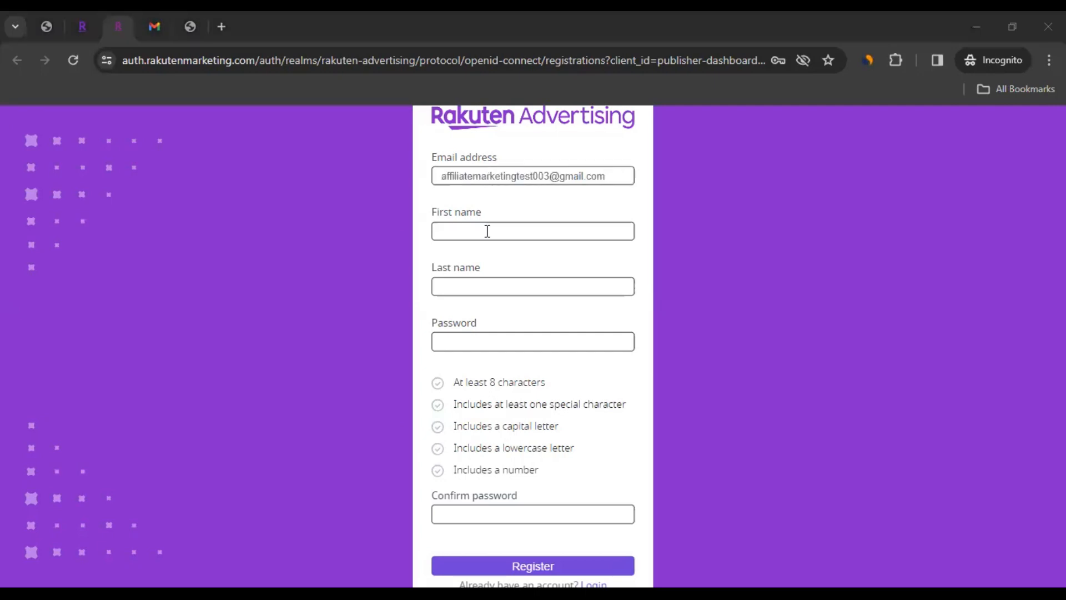
pyautogui.click(488, 231)
pyautogui.write('John')
pyautogui.press('Tab')
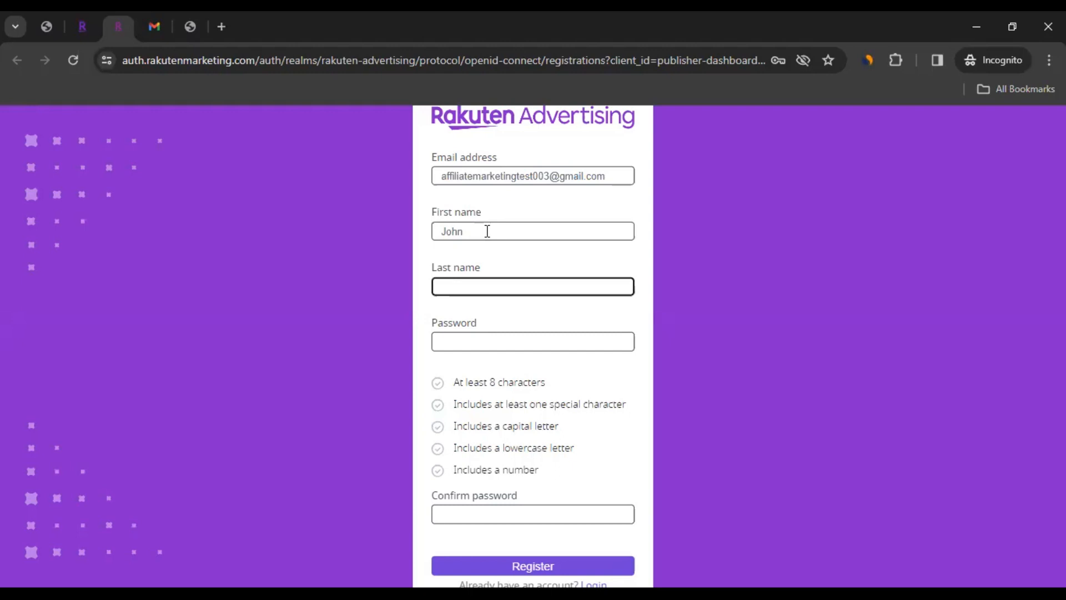
pyautogui.press('Tab')
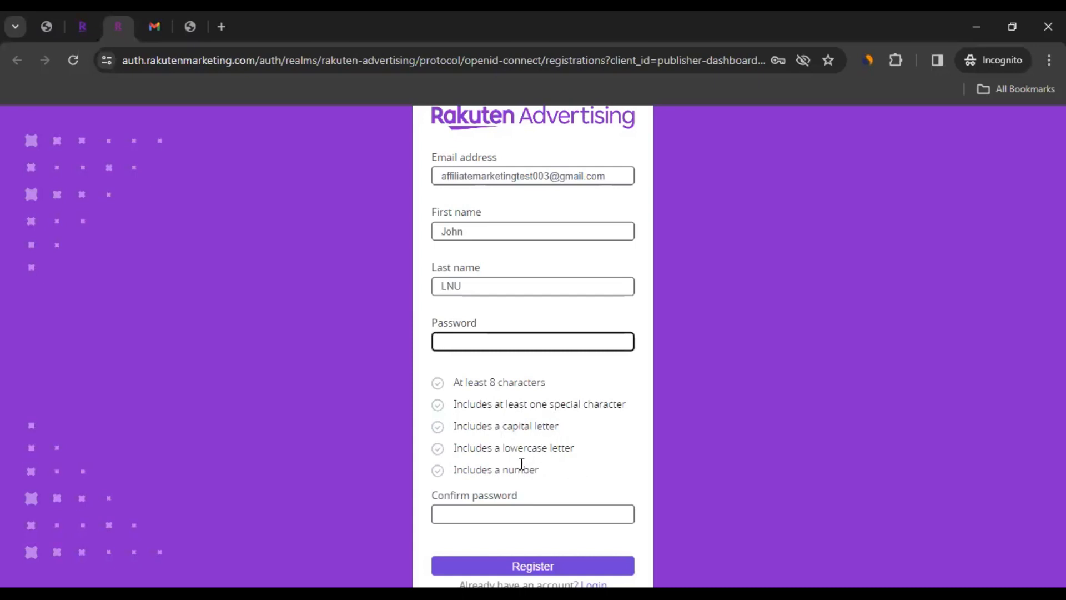
# - Fill in the saved password and its confirmation, then submit the registration
pyautogui.click(480, 342)
pyautogui.hotkey('ctrl', 'v')
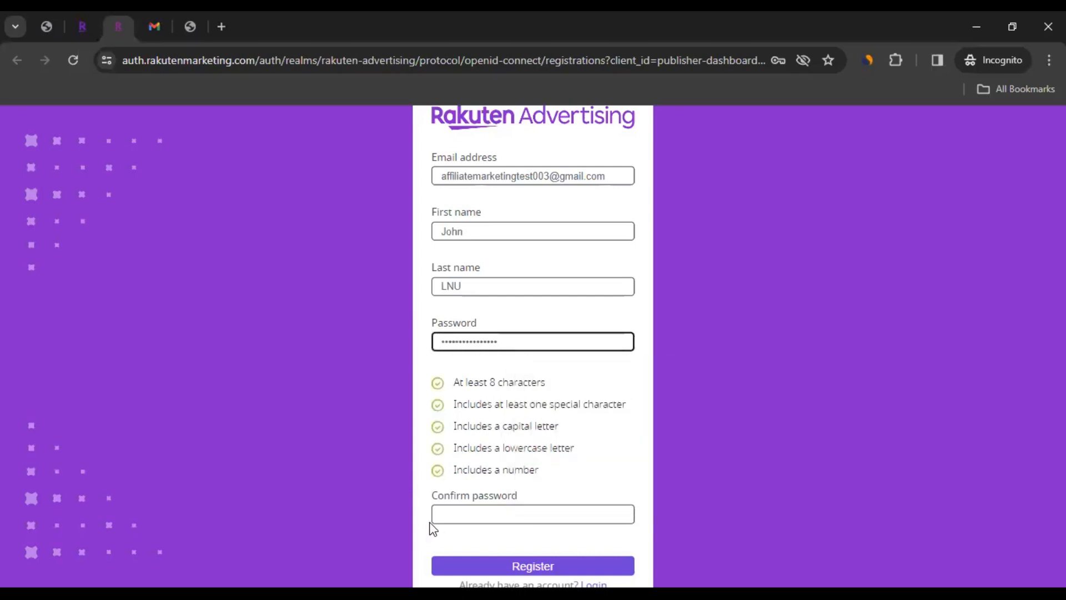
pyautogui.click(472, 519)
pyautogui.hotkey('ctrl', 'v')
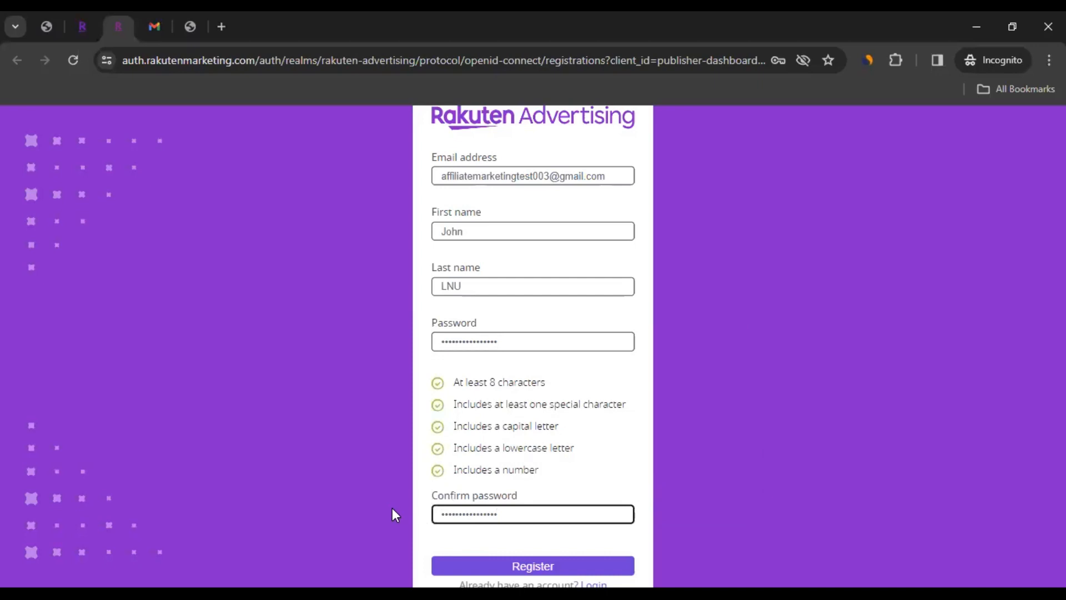
pyautogui.click(571, 566)
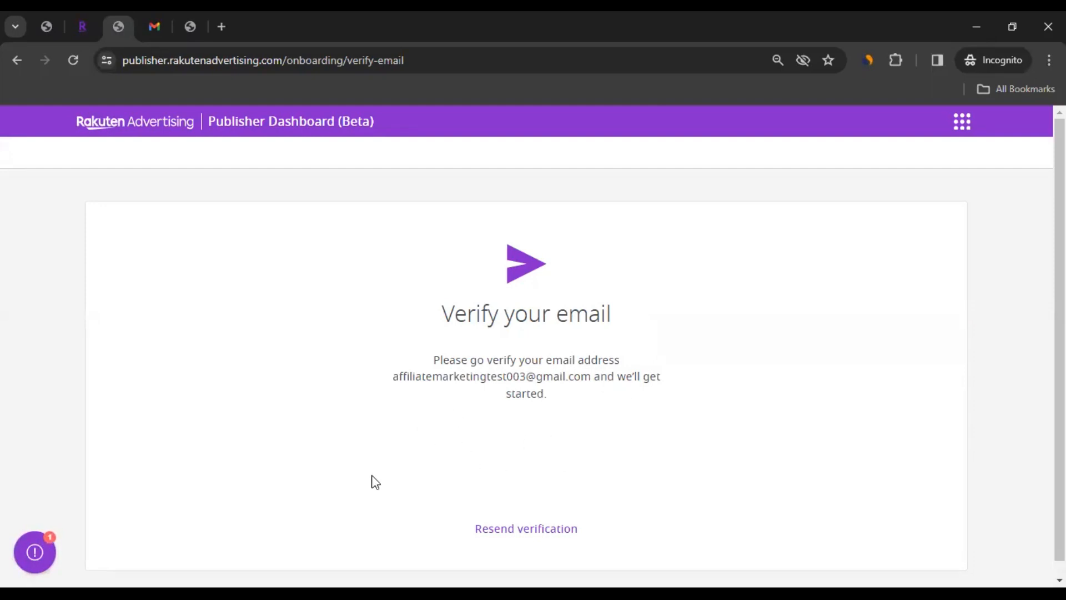
# - In Gmail, open the 'Activate your Rakuten Advertising Login' email and follow its Activate Login link
pyautogui.click(150, 27)
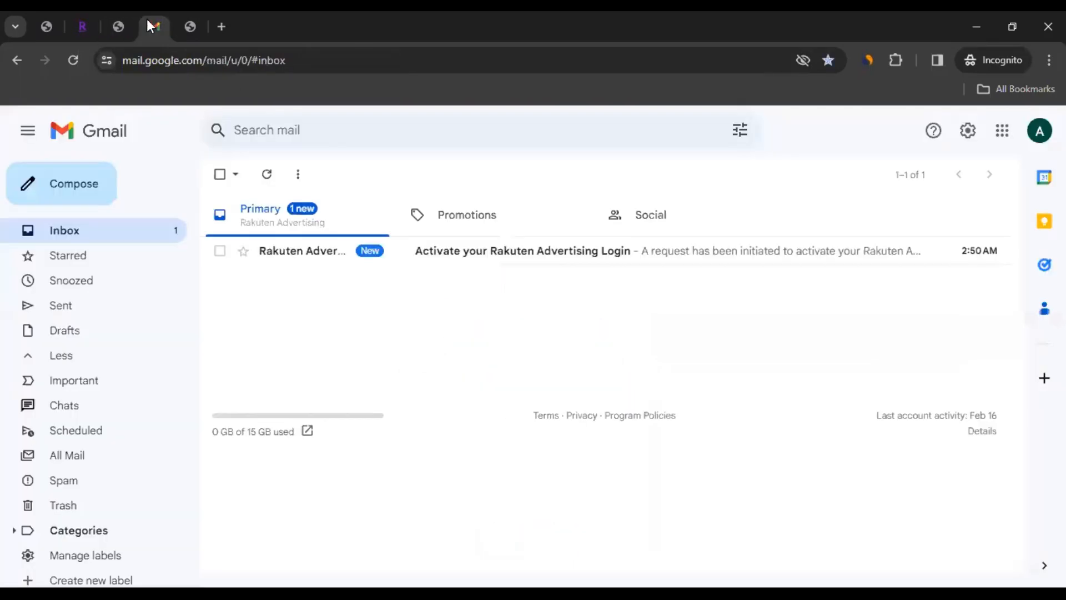
pyautogui.click(489, 261)
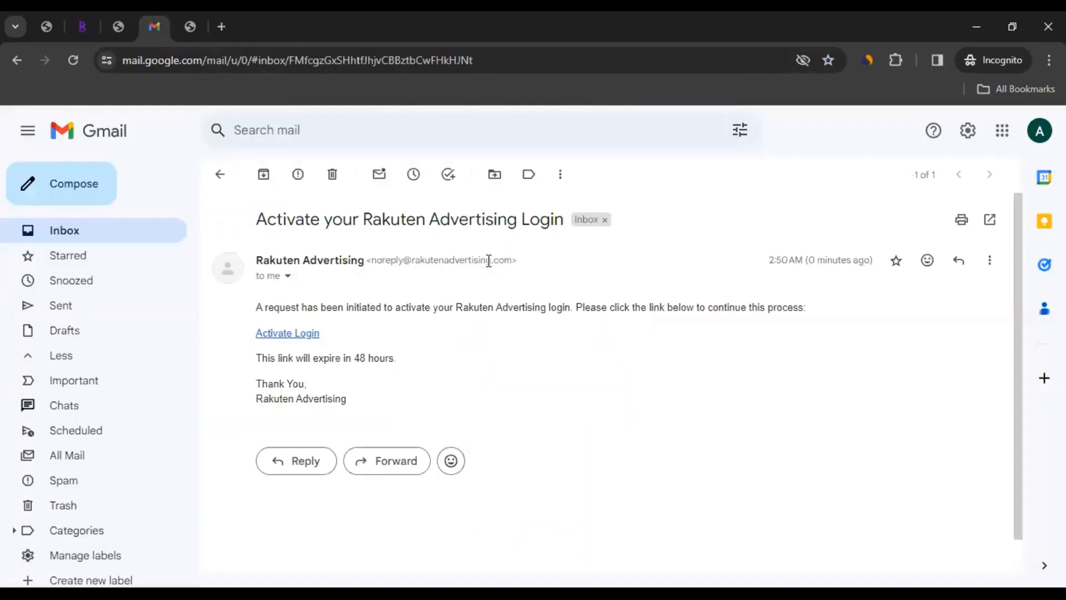
pyautogui.click(298, 334)
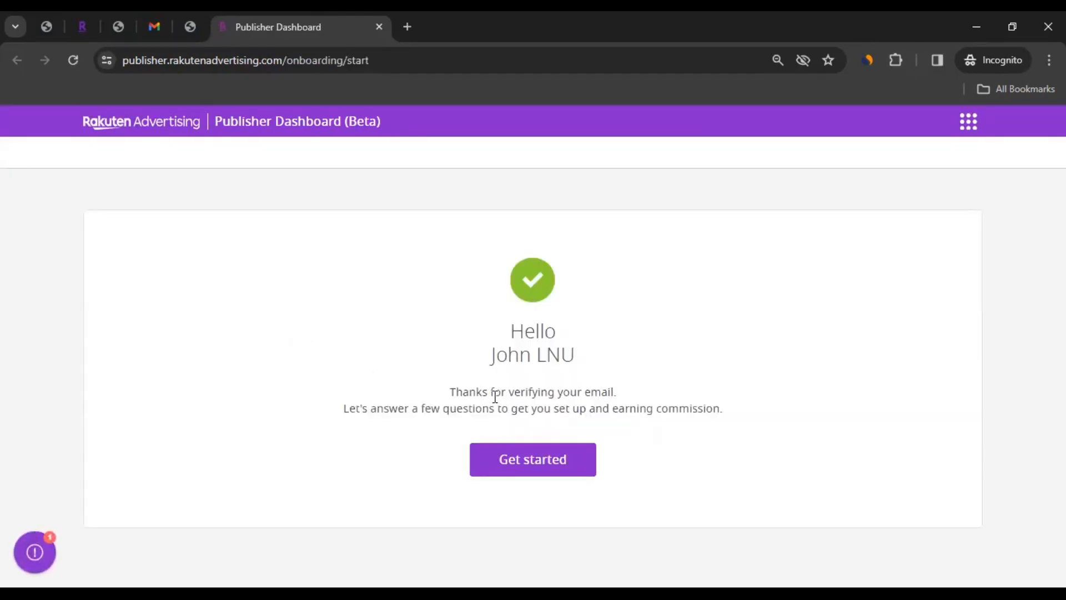
# - Close the planned outage ALERT banner and begin onboarding with Get started
pyautogui.moveTo(495, 393); pyautogui.dragTo(567, 393)
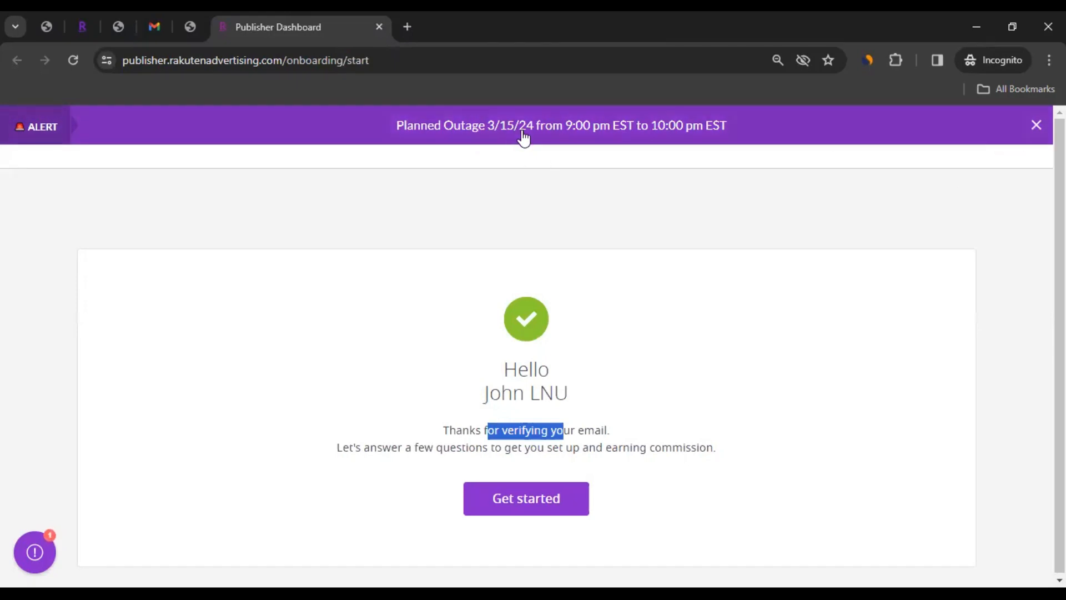
pyautogui.click(1036, 129)
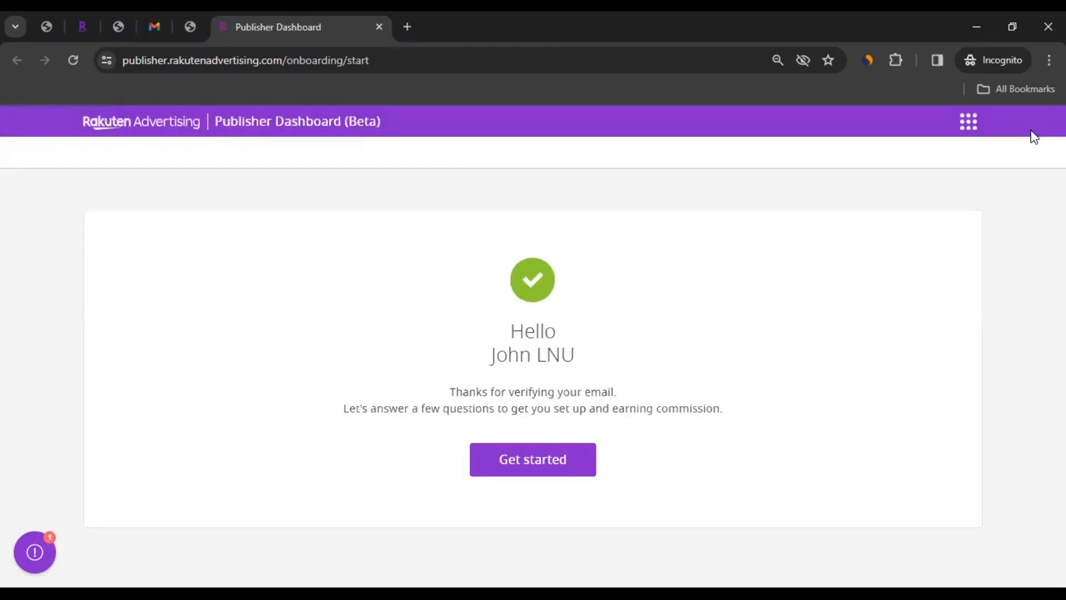
pyautogui.click(541, 463)
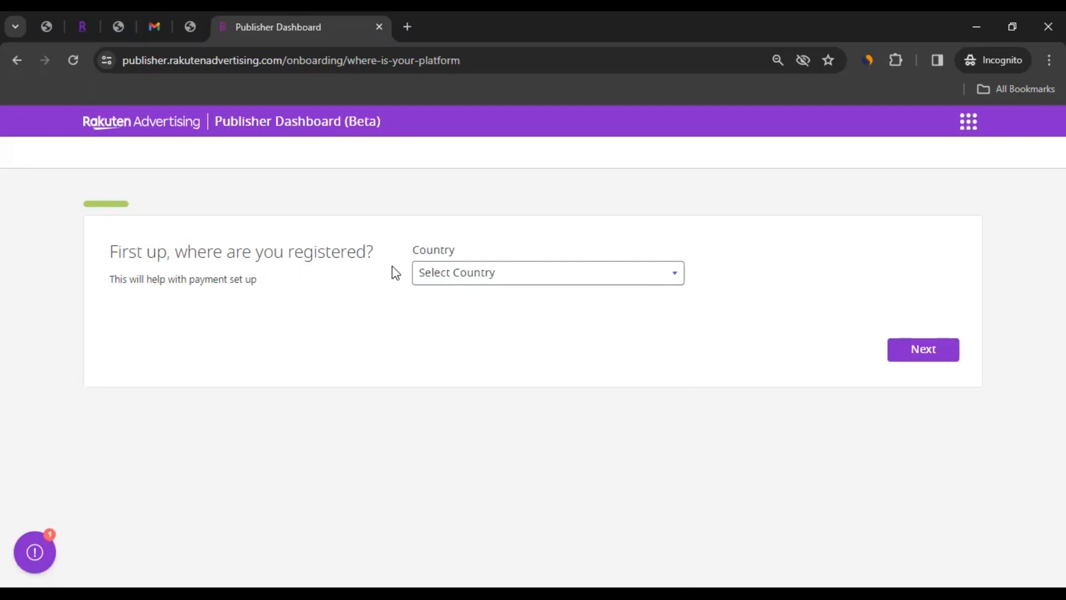
# - Choose India as the country and Mahārāshtra as the province, then continue
pyautogui.click(488, 273)
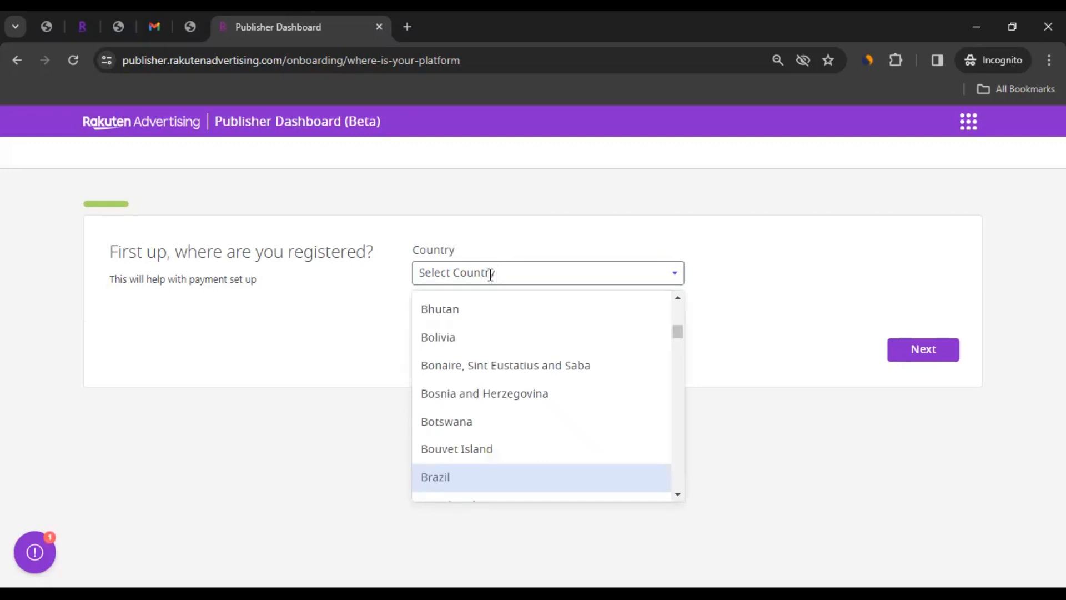
pyautogui.write('in')
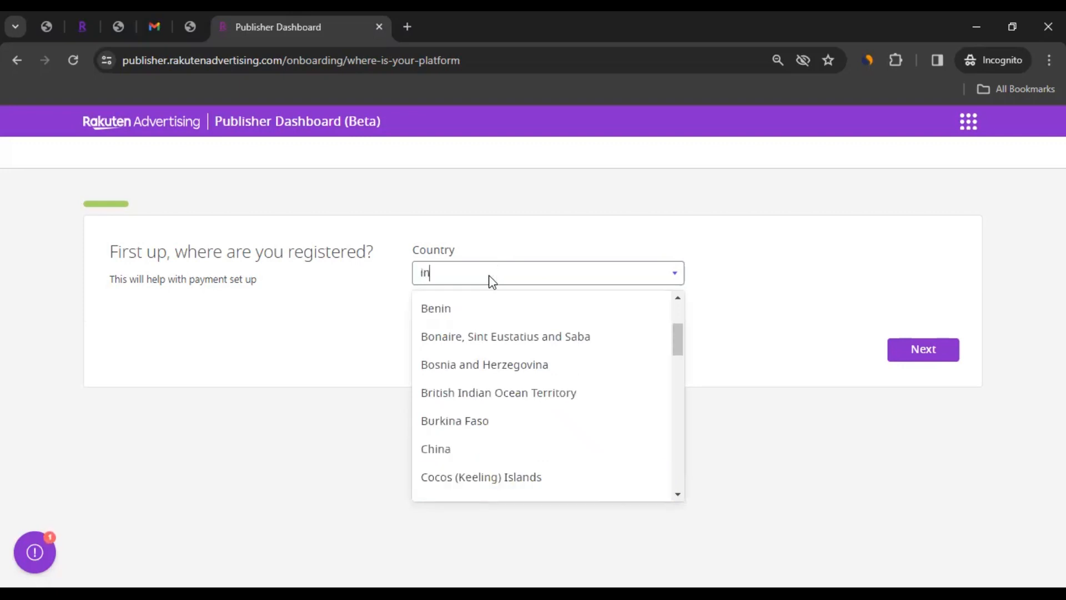
pyautogui.write('dia')
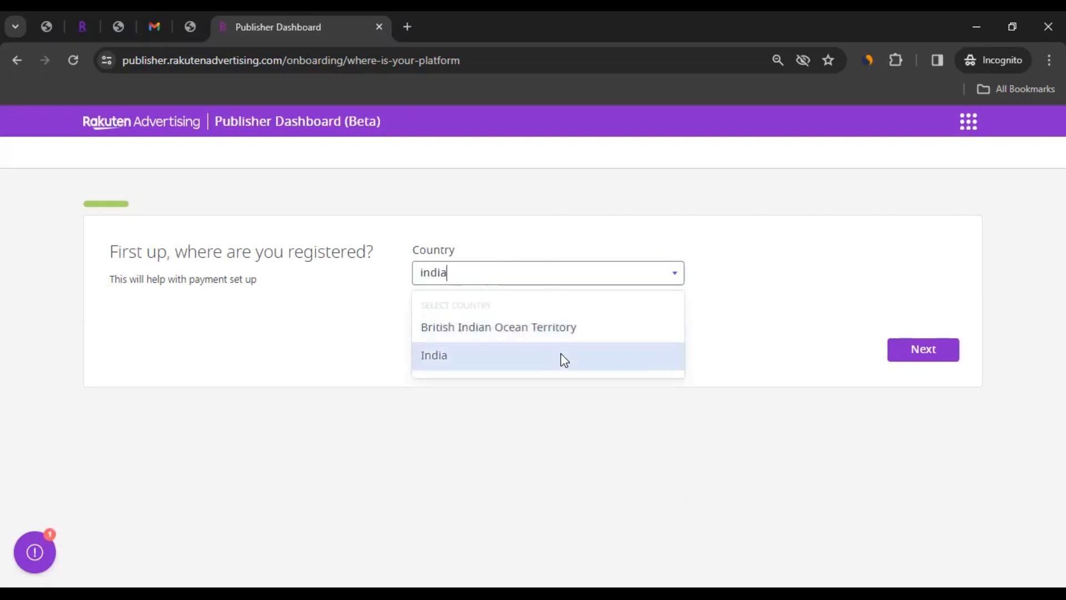
pyautogui.click(561, 357)
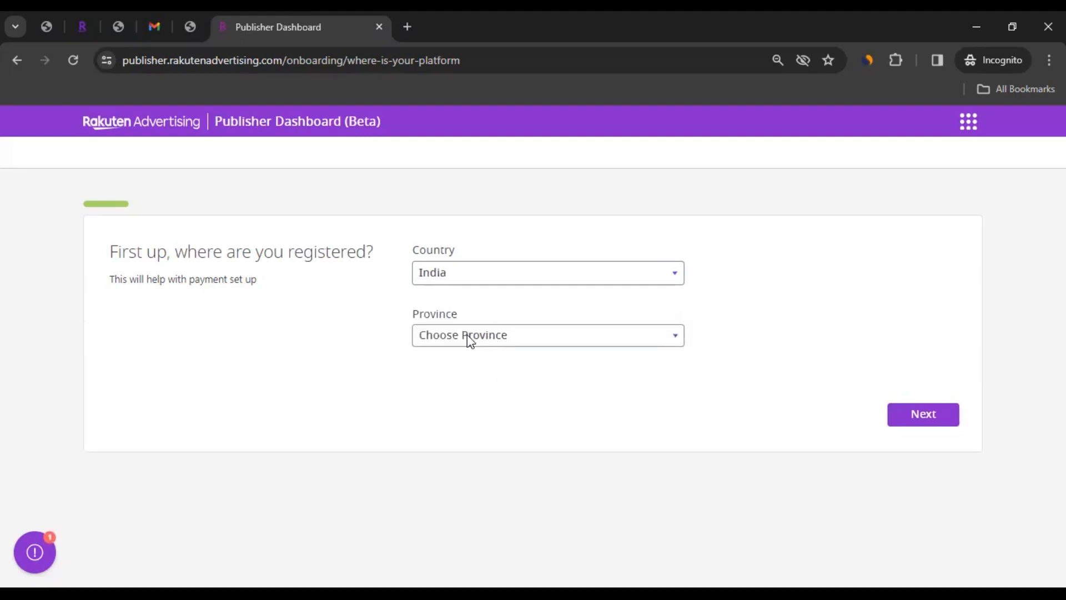
pyautogui.click(470, 337)
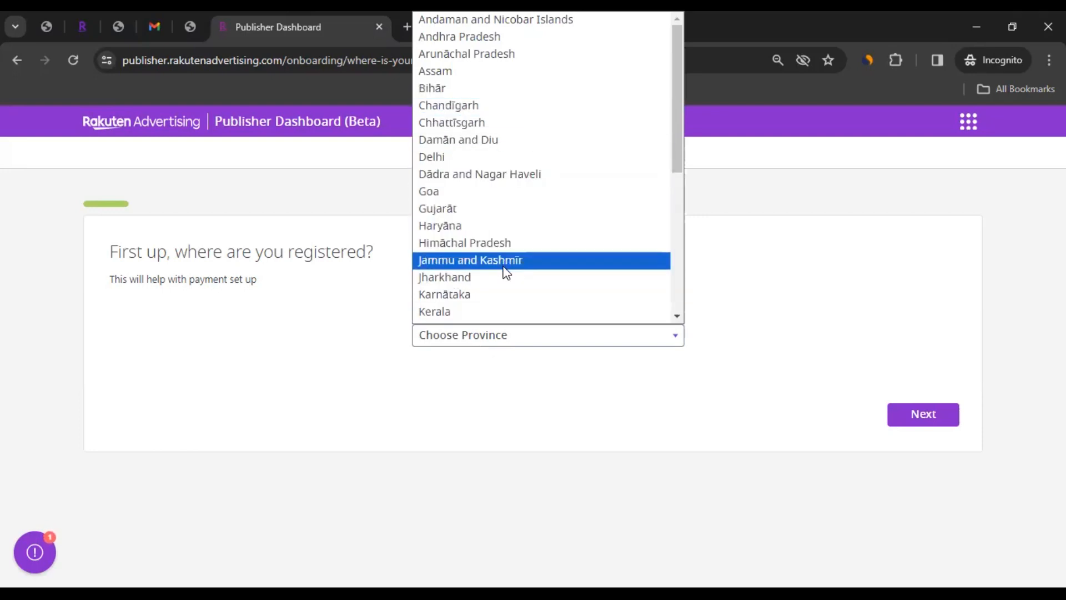
pyautogui.scroll(-5, 502, 272)
pyautogui.write('mah')
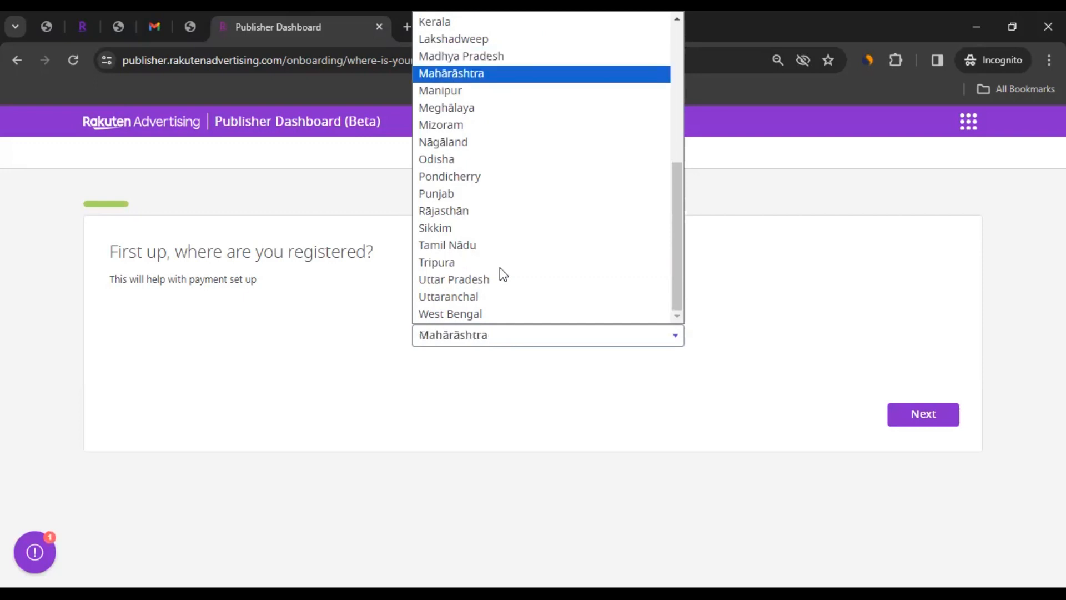
pyautogui.click(481, 71)
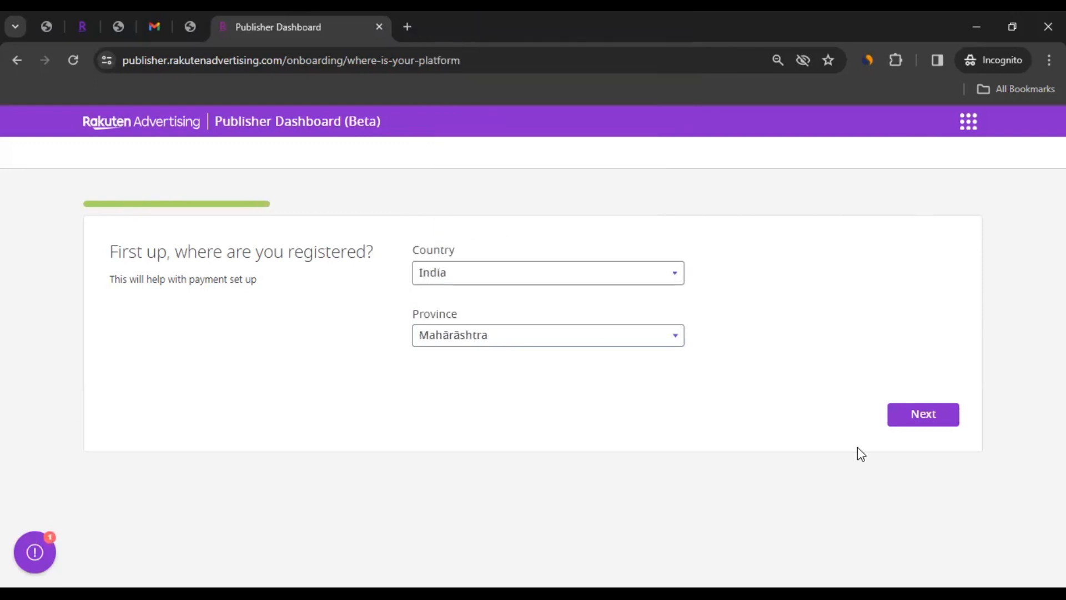
pyautogui.click(935, 421)
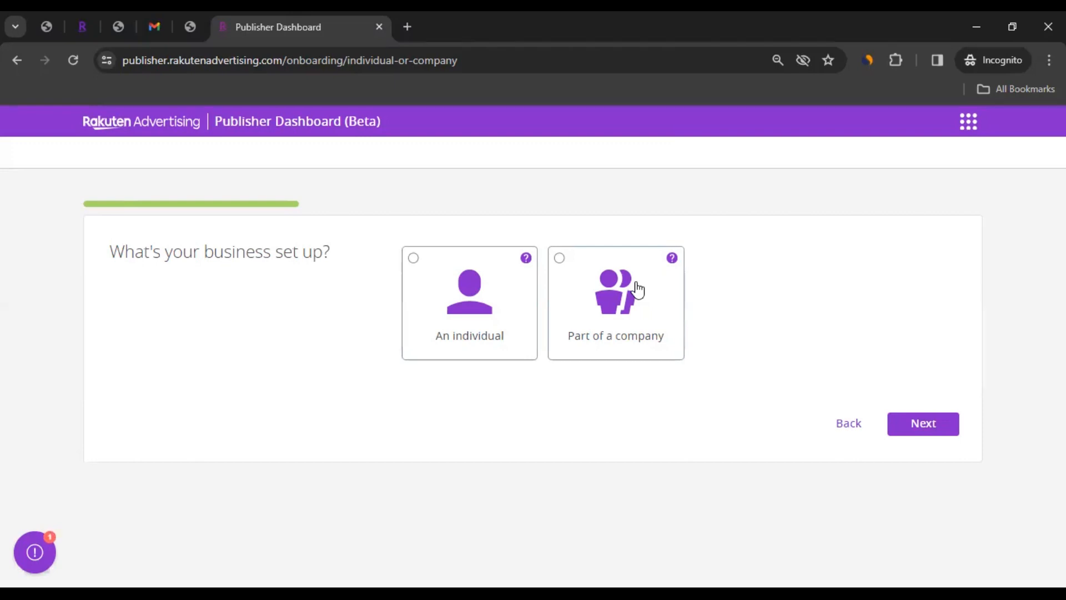
# - Select the 'An individual' card as the business setup and go to the next step
pyautogui.click(581, 280)
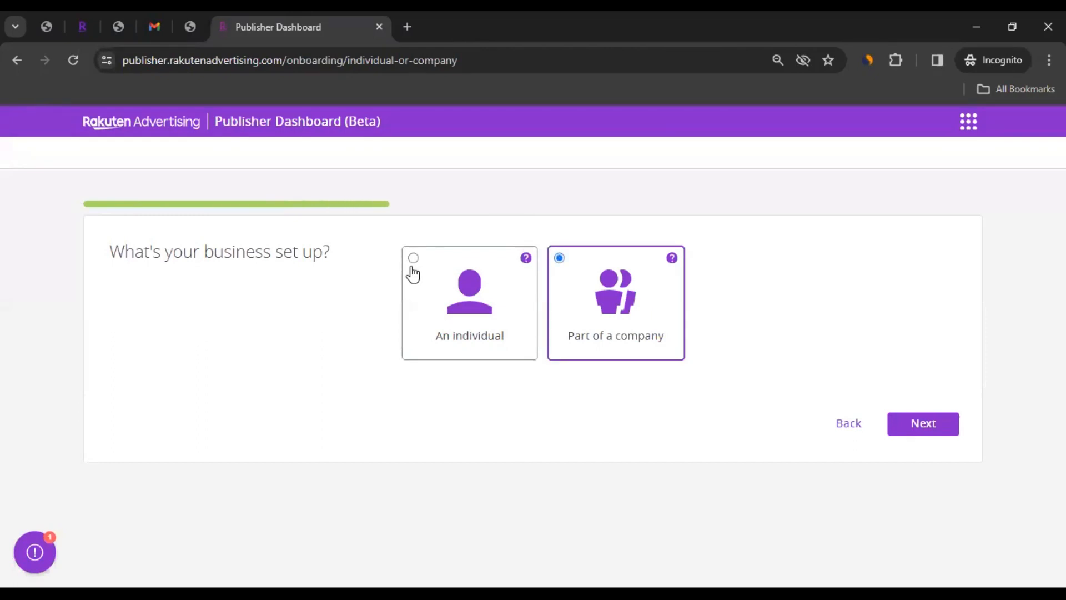
pyautogui.click(450, 278)
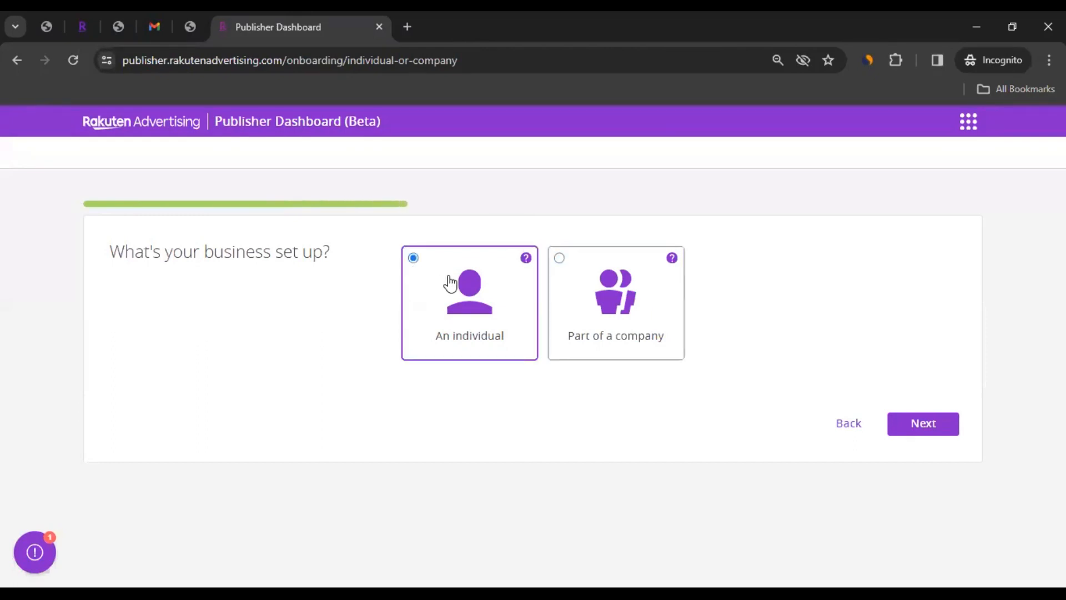
pyautogui.click(926, 437)
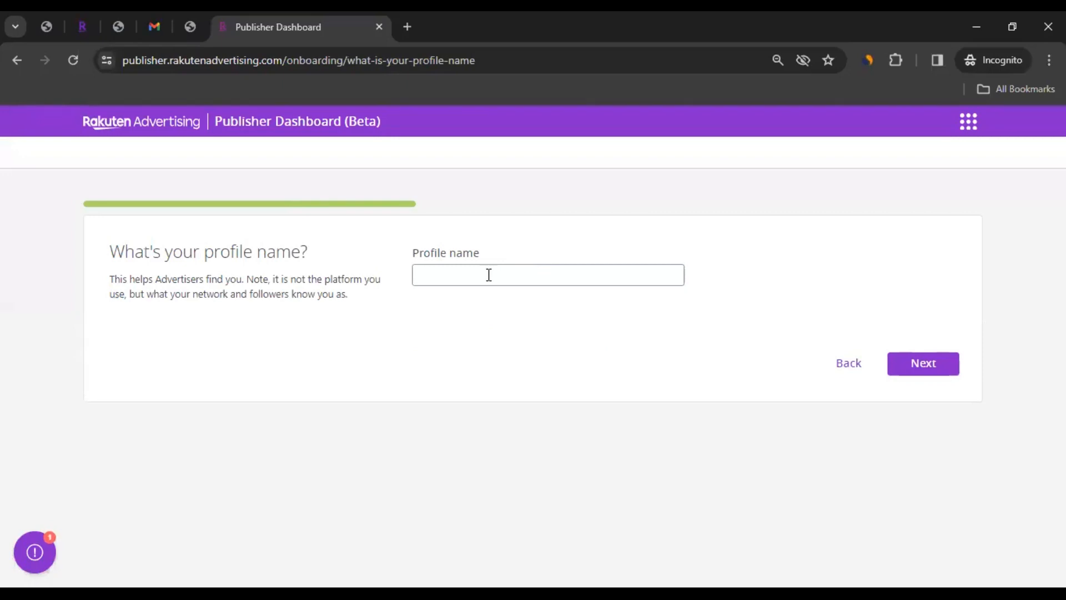
# - Enter 'A3Marketing' as the profile name and continue
pyautogui.click(488, 275)
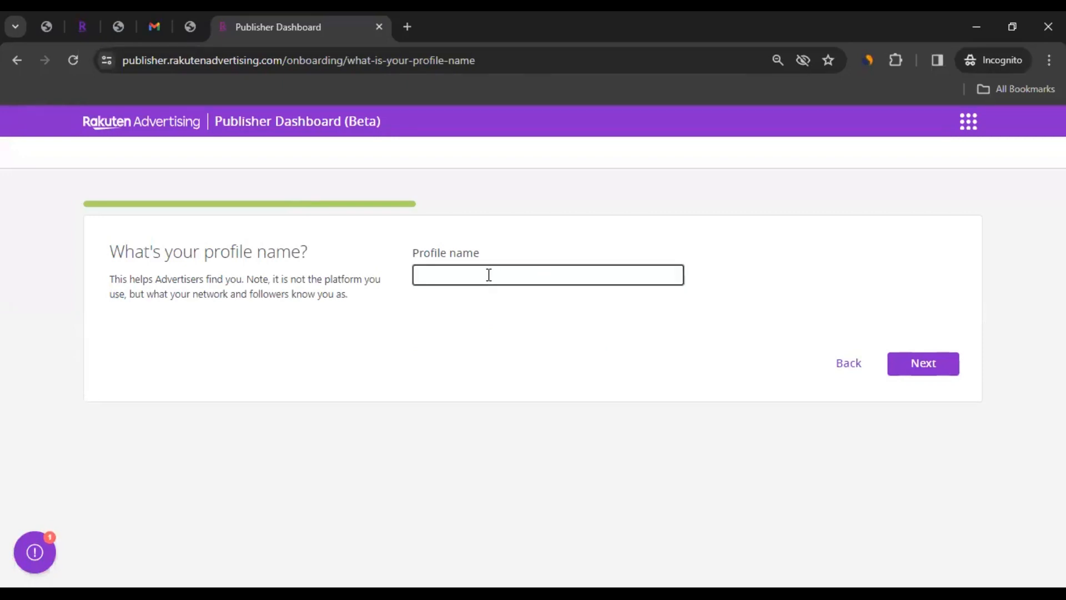
pyautogui.write('A3Market')
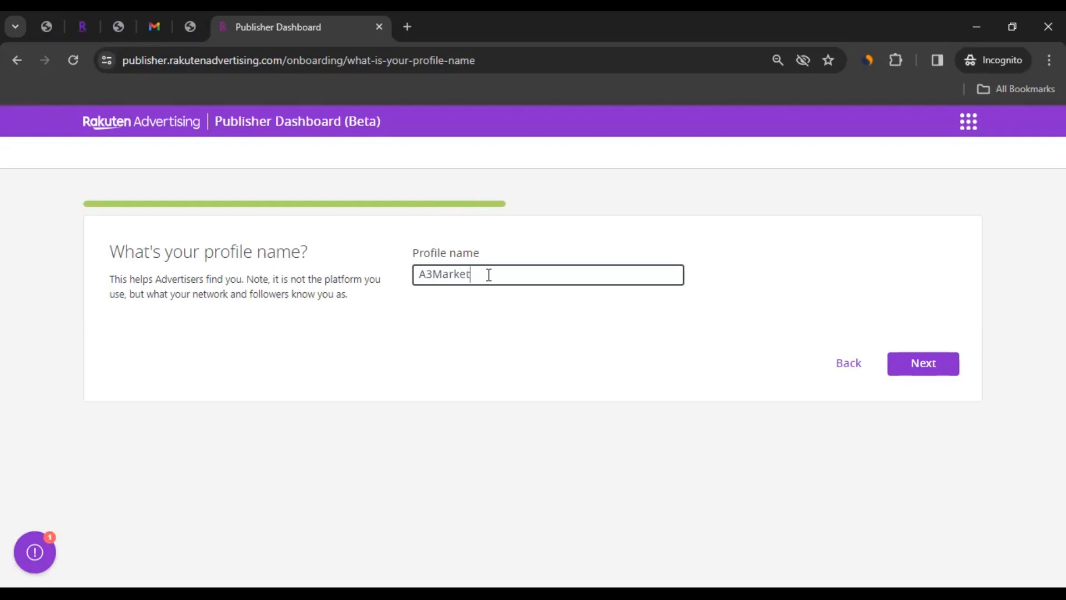
pyautogui.write('ing')
pyautogui.click(943, 368)
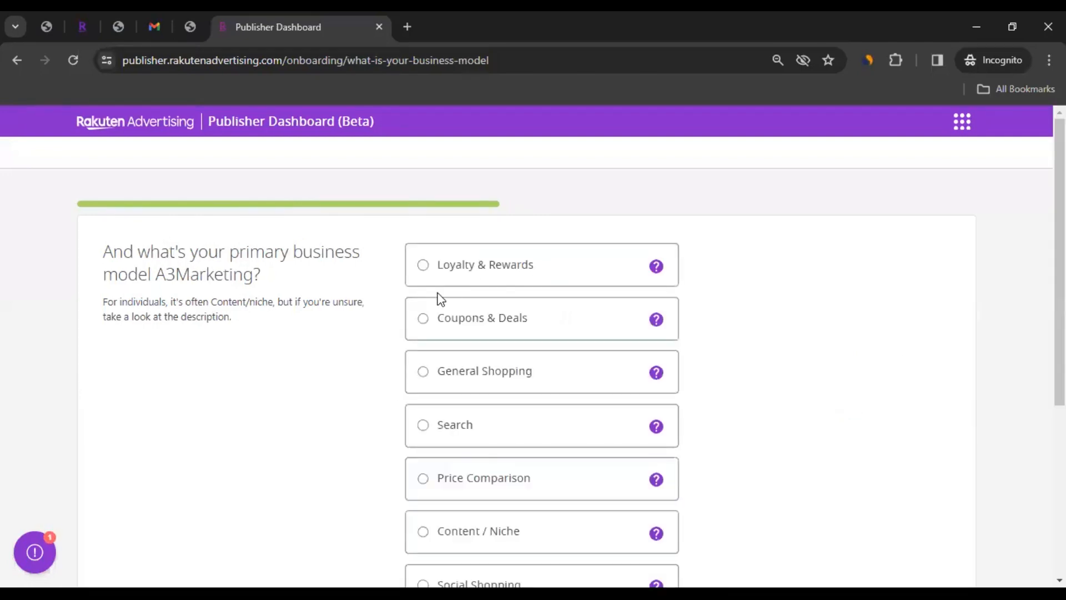
# - Select Other as the primary business model and proceed to the next question
pyautogui.scroll(-2, 325, 356)
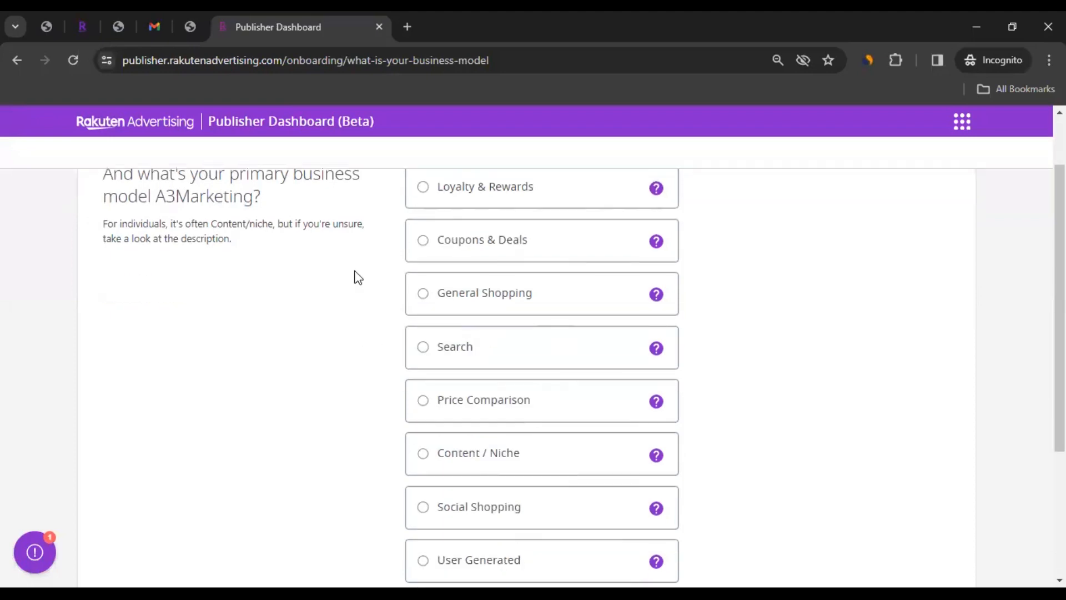
pyautogui.scroll(-3, 360, 320)
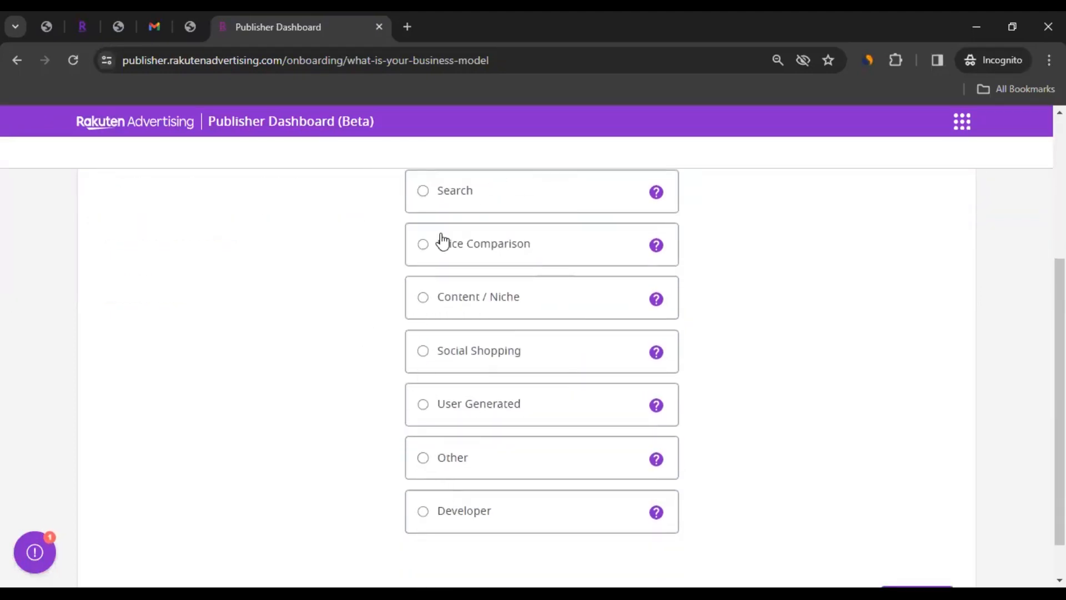
pyautogui.click(421, 460)
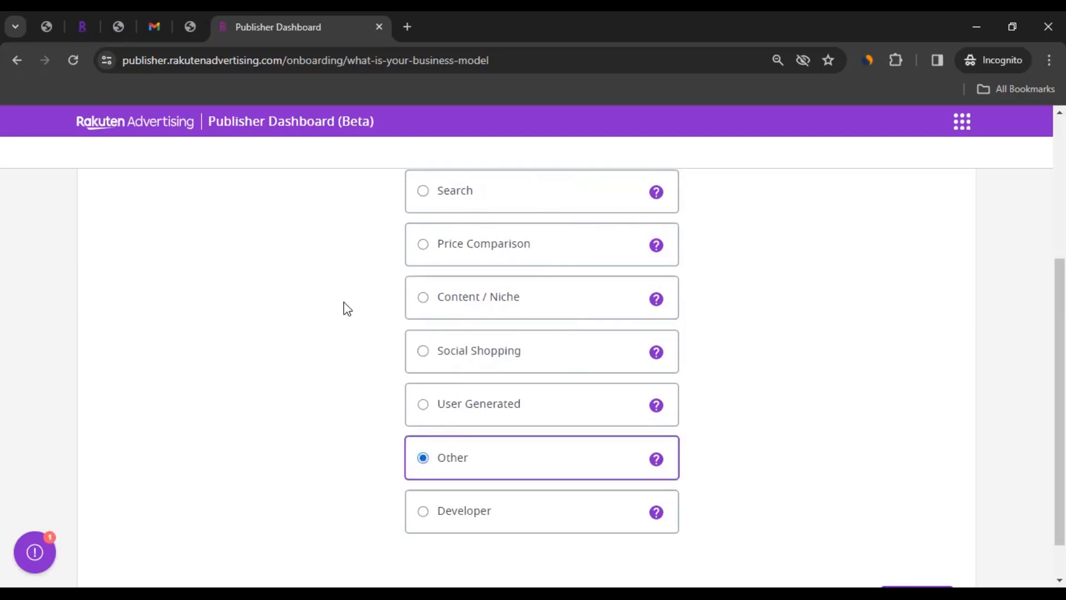
pyautogui.scroll(5, 552, 328)
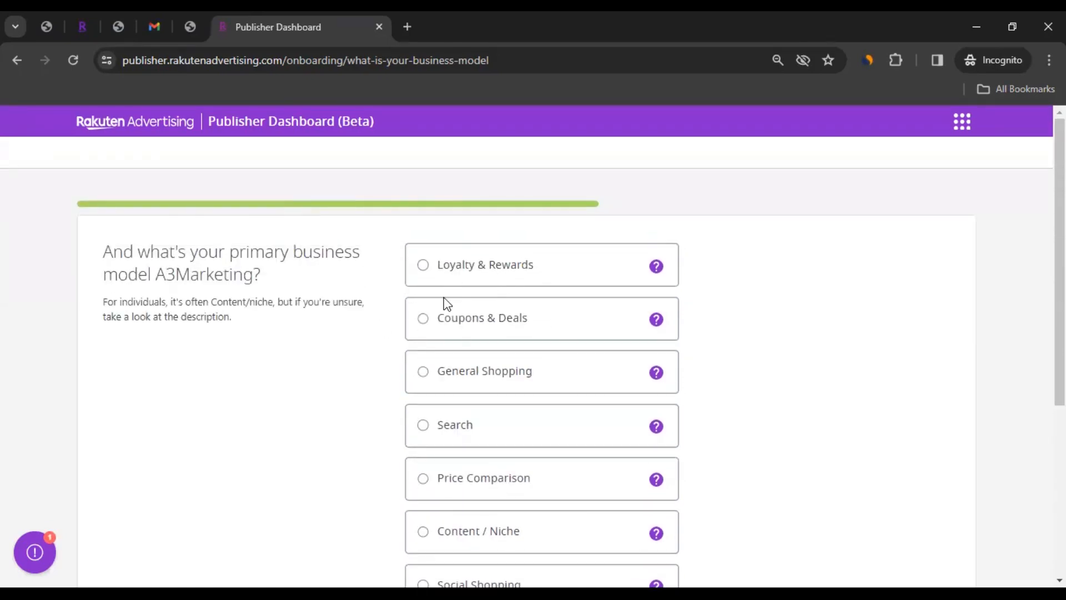
pyautogui.scroll(-5, 503, 383)
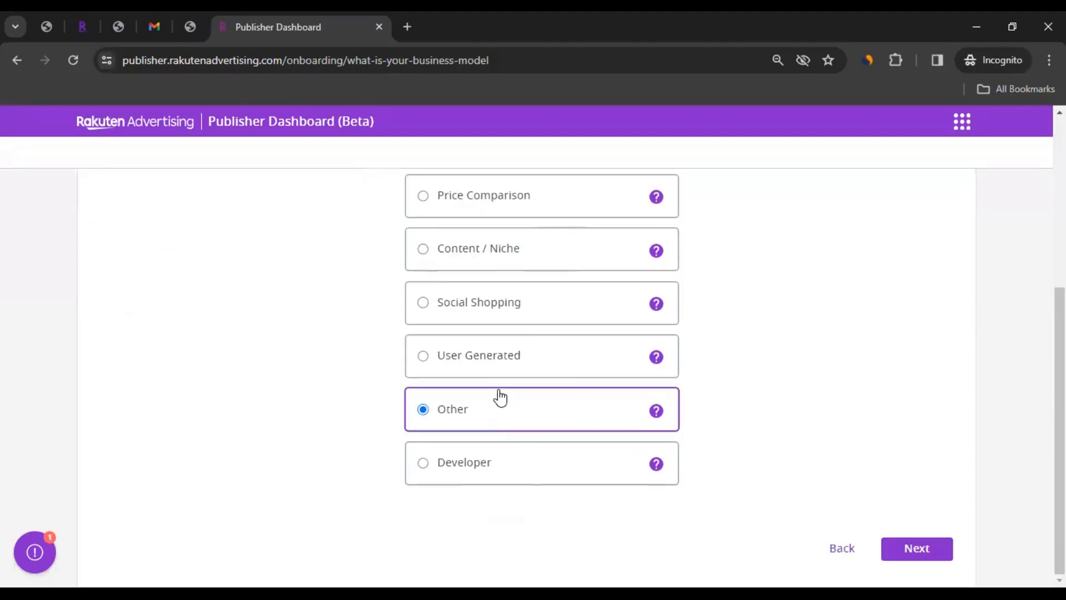
pyautogui.click(906, 555)
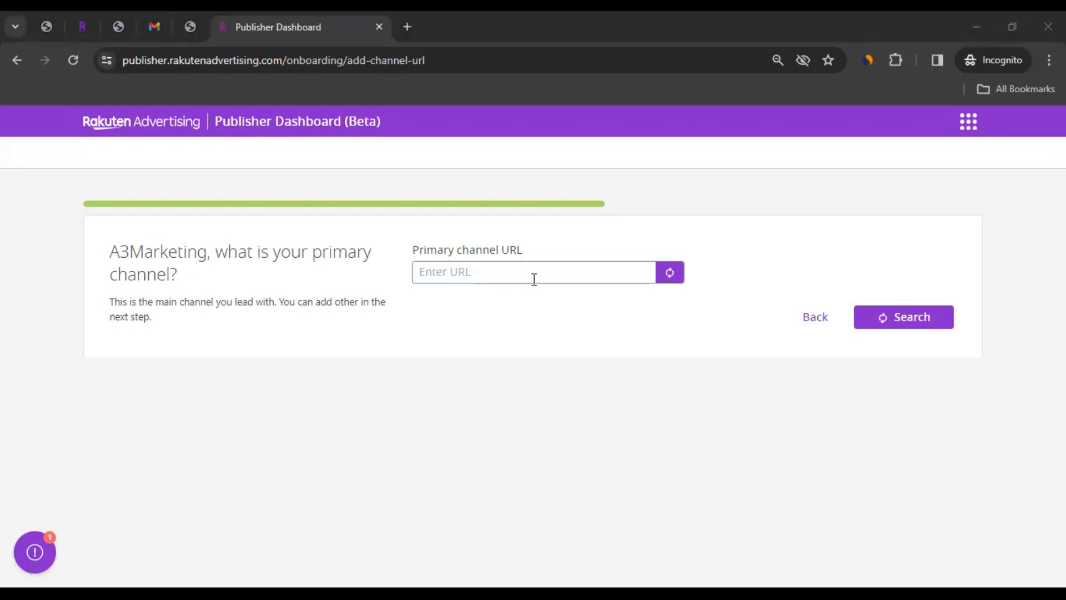
pyautogui.click(456, 277)
pyautogui.write('https://test.com/')
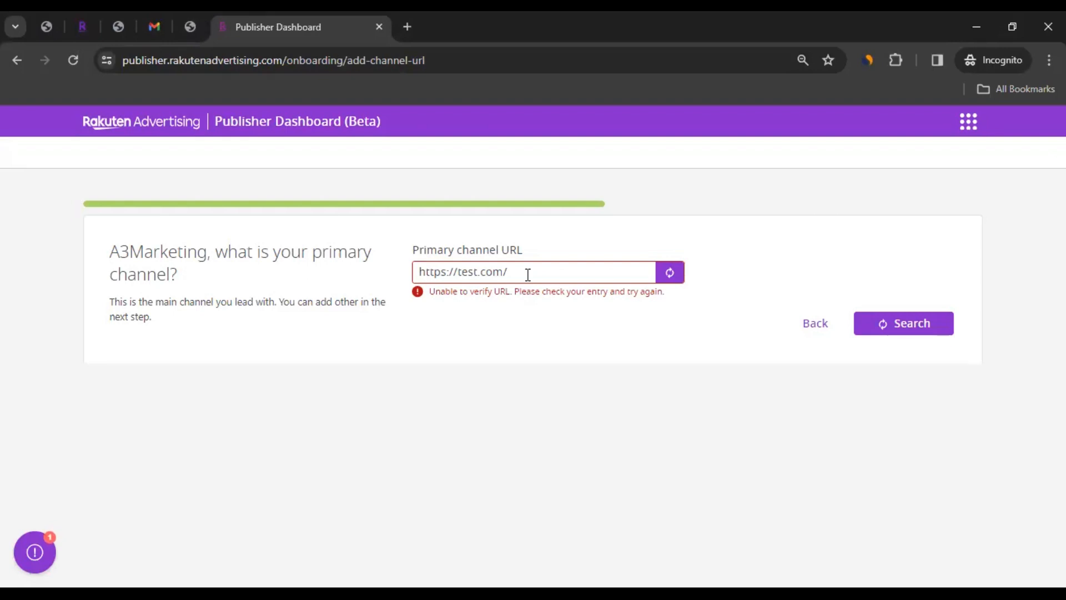
pyautogui.moveTo(528, 274); pyautogui.dragTo(394, 271)
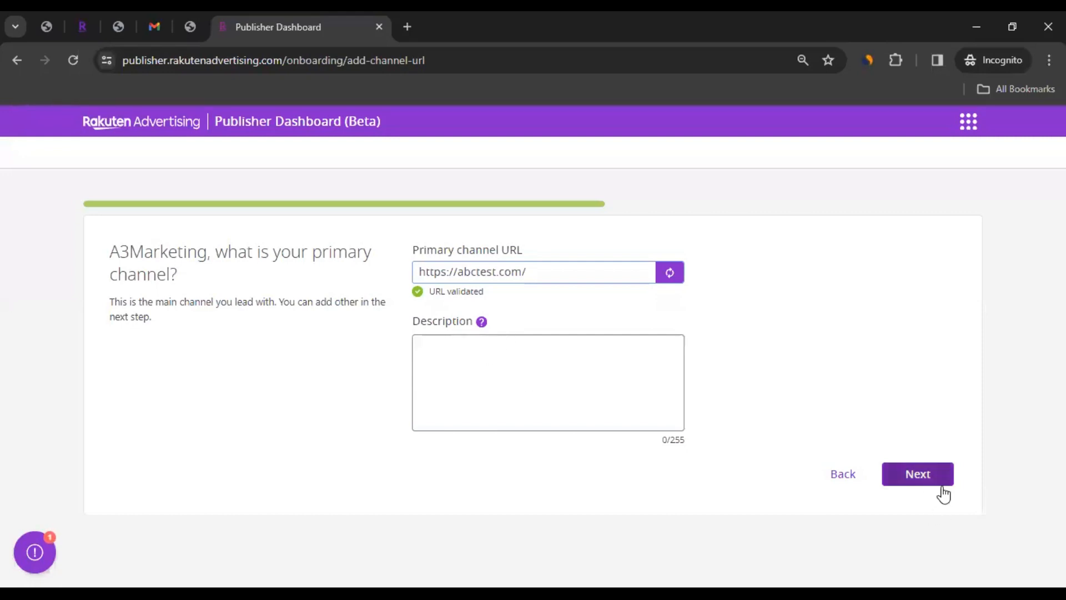
pyautogui.click(925, 475)
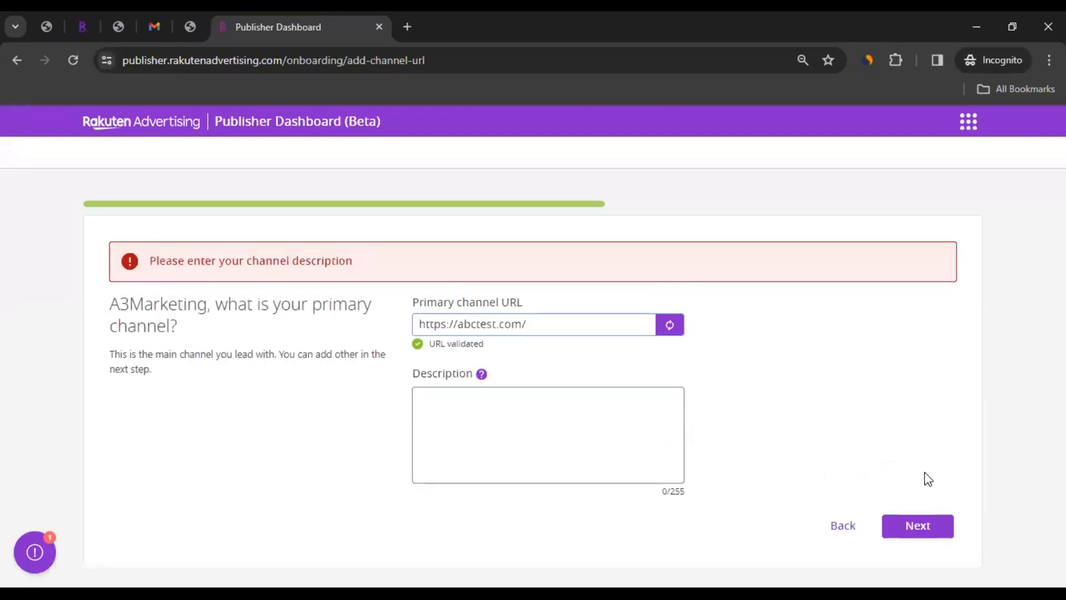
# - Add a Lorem ipsum placeholder description for the channel and continue
pyautogui.click(523, 428)
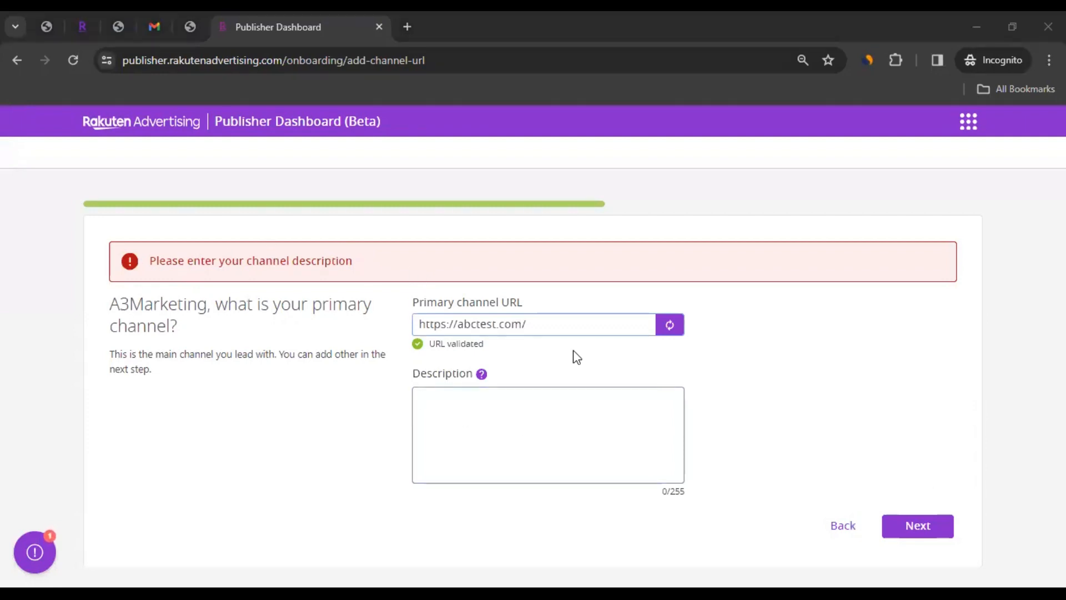
pyautogui.write('Lorem ipsum dolor sit amet, consectetur adipiscing elit, sed do eiusmod tempor incididunt ut labore et dolore magna aliqua. Ut enim ad minim veniam, quis nostrud exercitation ullamco laboris nisi ut aliquip ex ea commodo consequat.')
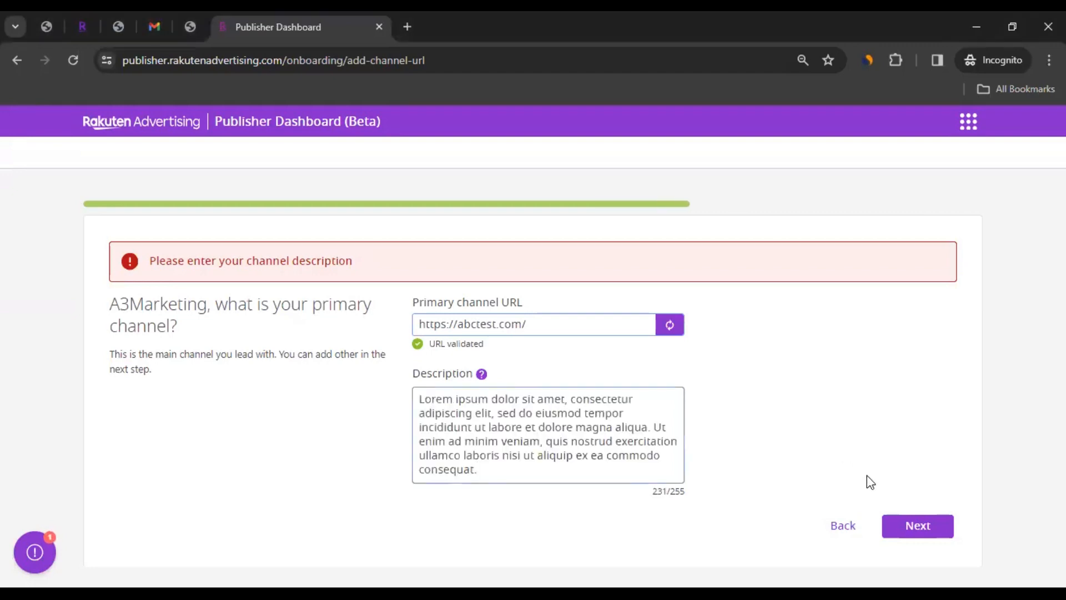
pyautogui.click(911, 532)
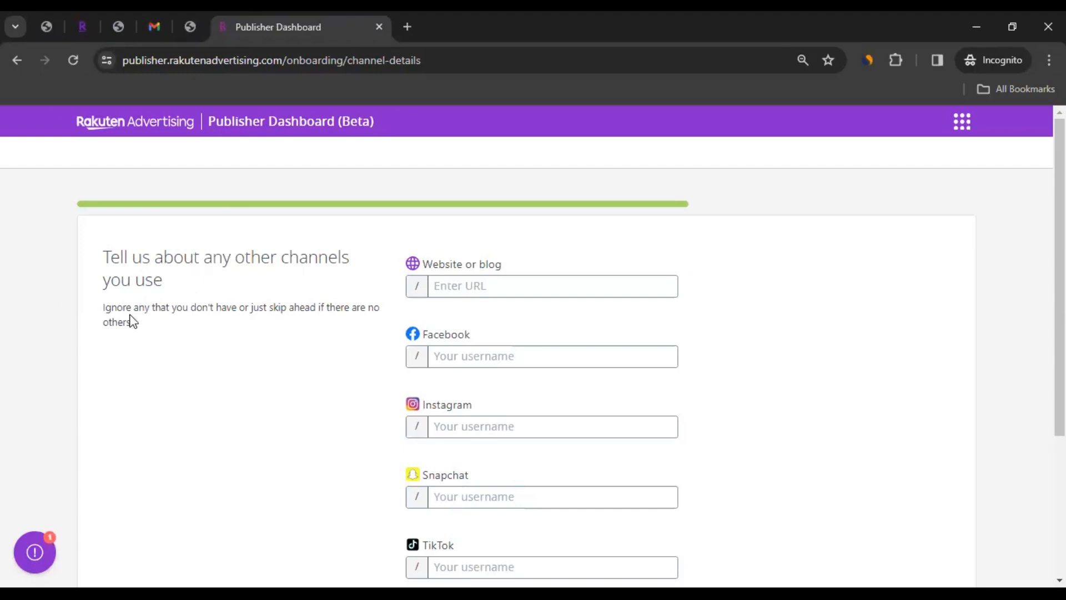
# - Look over the channel details form and choose Skip without adding other channels
pyautogui.moveTo(132, 309); pyautogui.dragTo(339, 311)
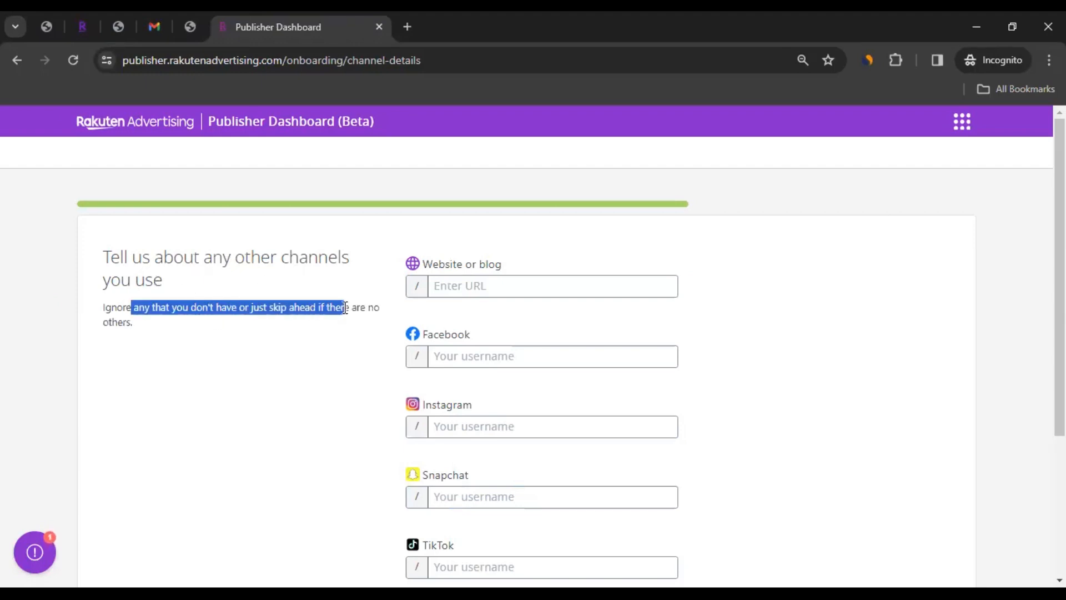
pyautogui.click(167, 328)
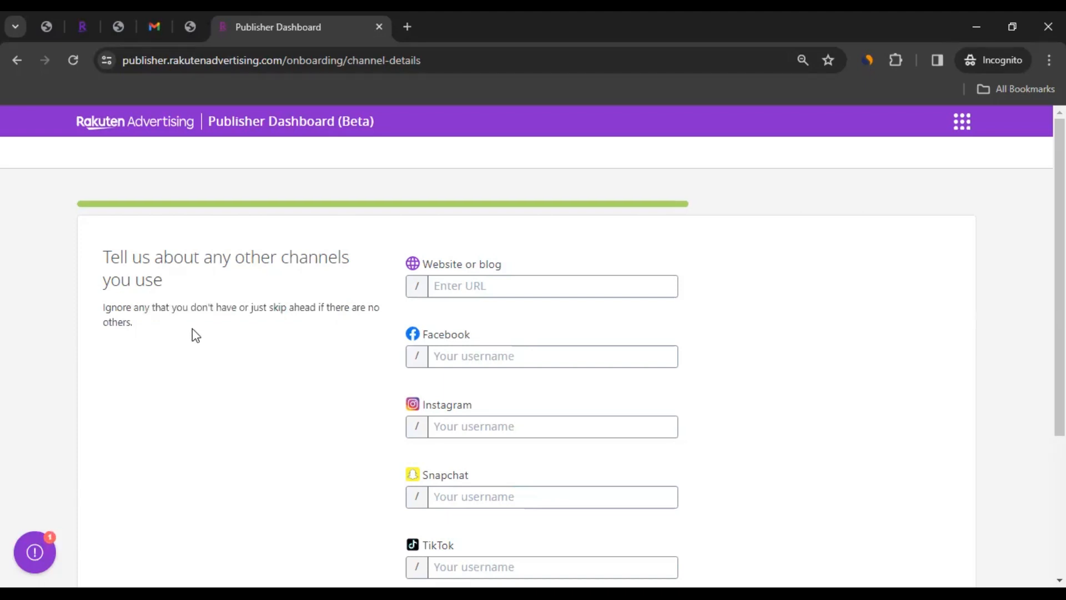
pyautogui.scroll(-3, 200, 333)
pyautogui.scroll(2, 201, 333)
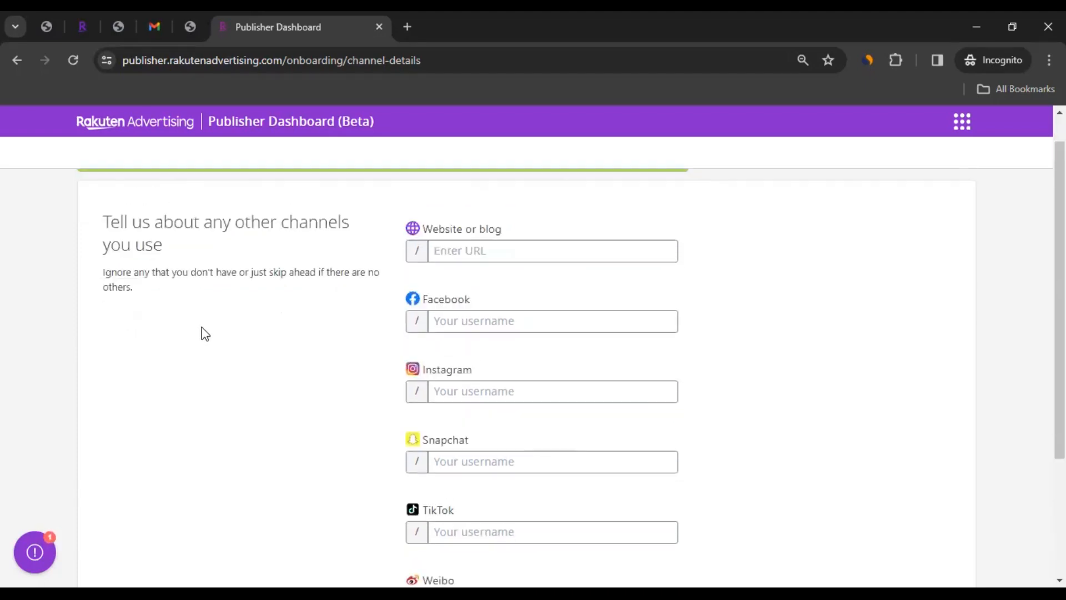
pyautogui.scroll(1, 204, 333)
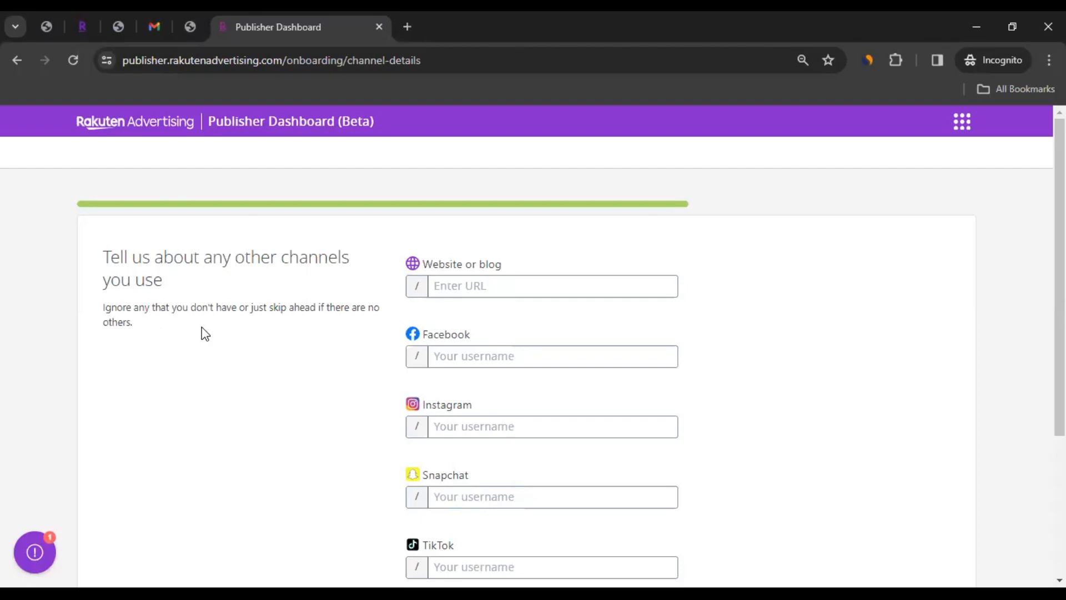
pyautogui.scroll(-2, 192, 325)
pyautogui.scroll(-2, 194, 326)
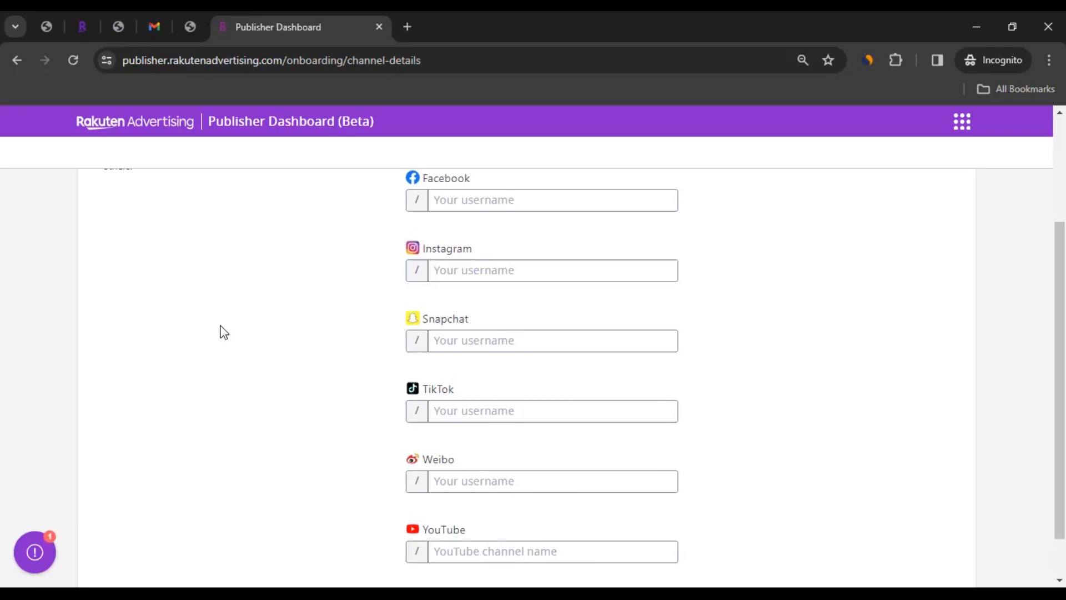
pyautogui.scroll(3, 224, 332)
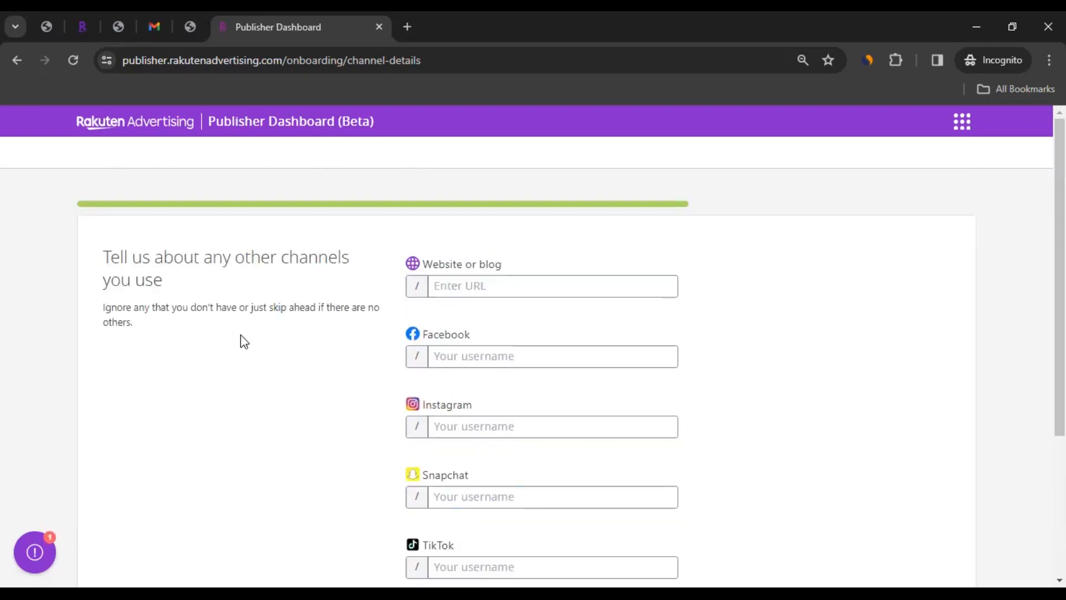
pyautogui.scroll(-3, 369, 381)
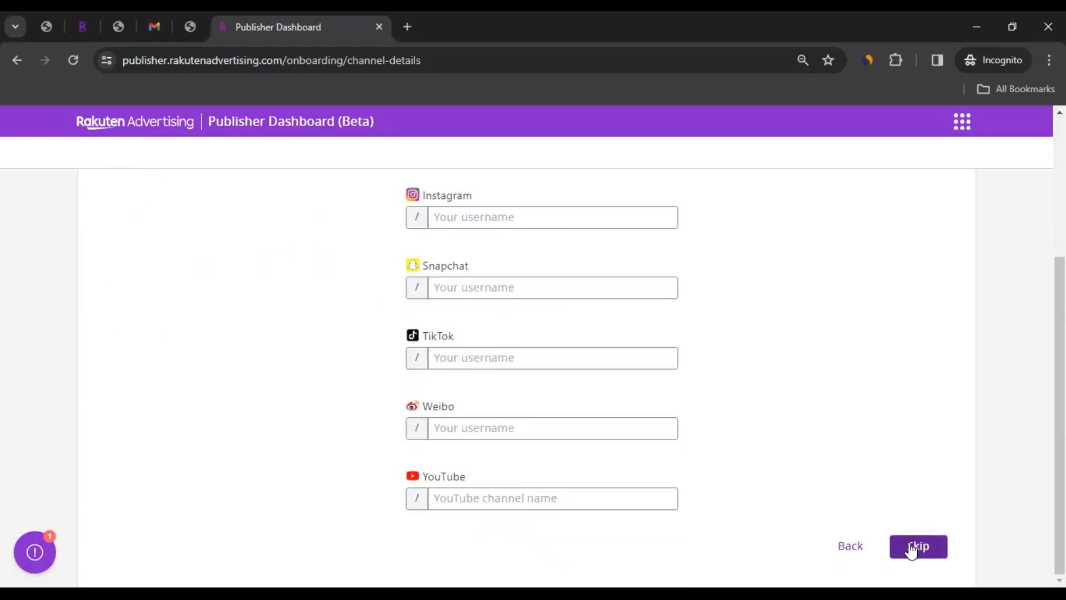
pyautogui.scroll(3, 414, 463)
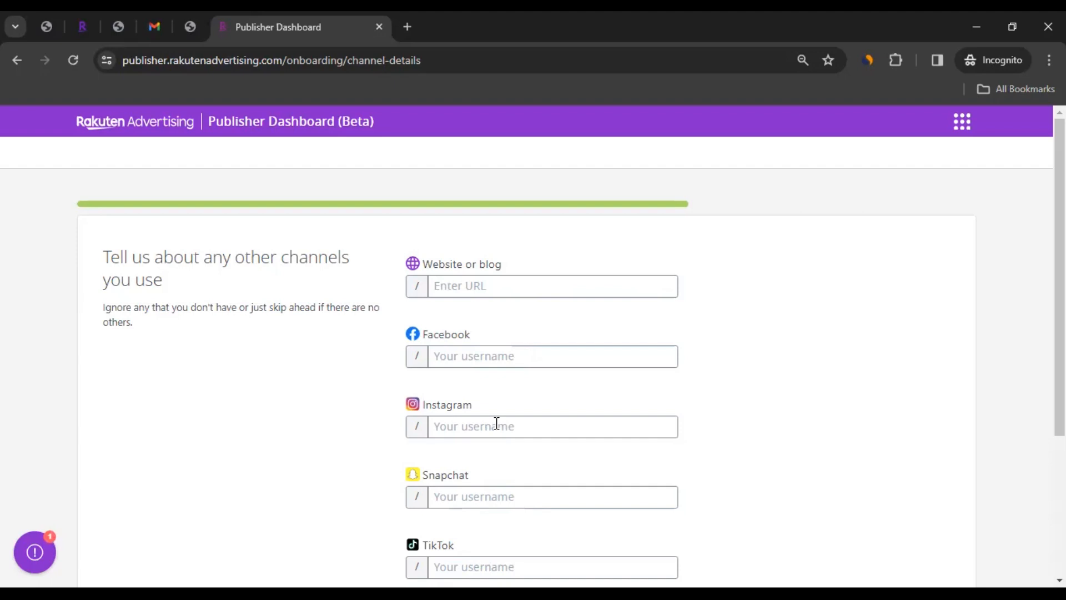
pyautogui.scroll(-3, 281, 443)
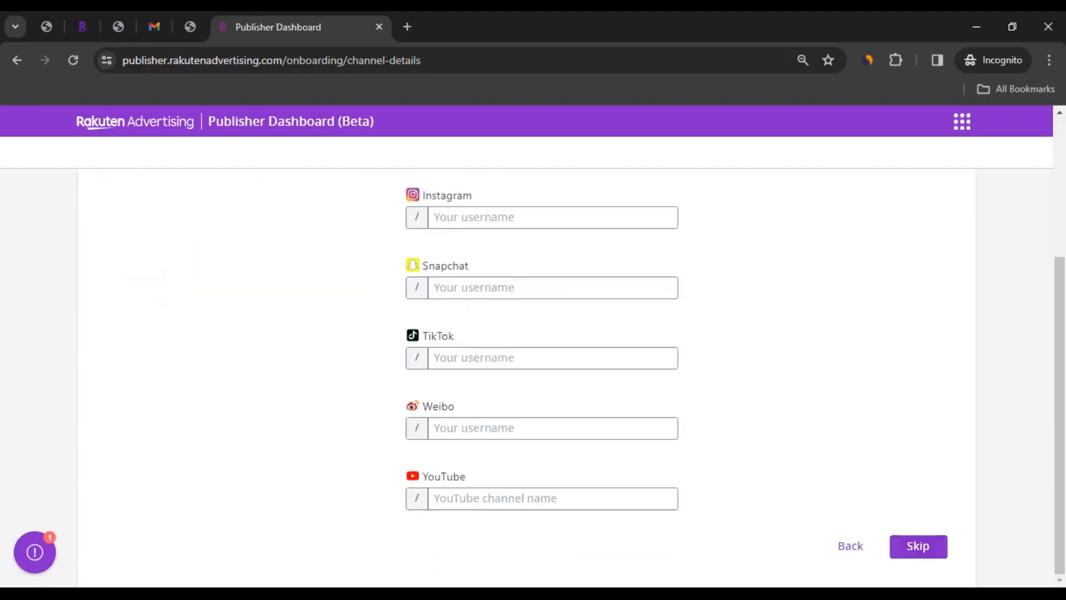
pyautogui.click(922, 552)
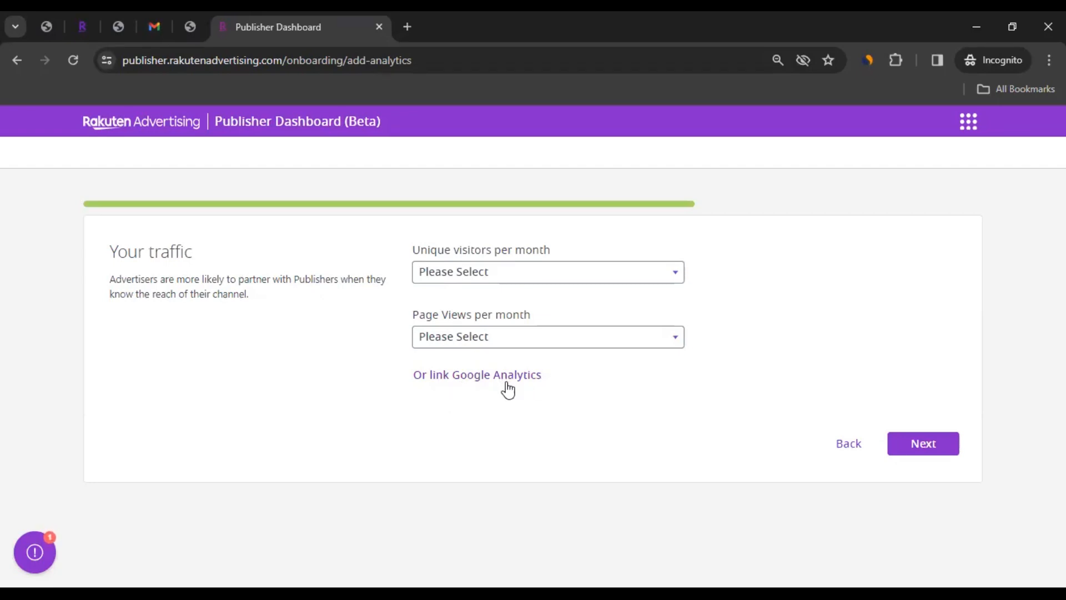
# - Set monthly unique visitors and page views both to 500 to 5000 and go to the categories step
pyautogui.click(522, 282)
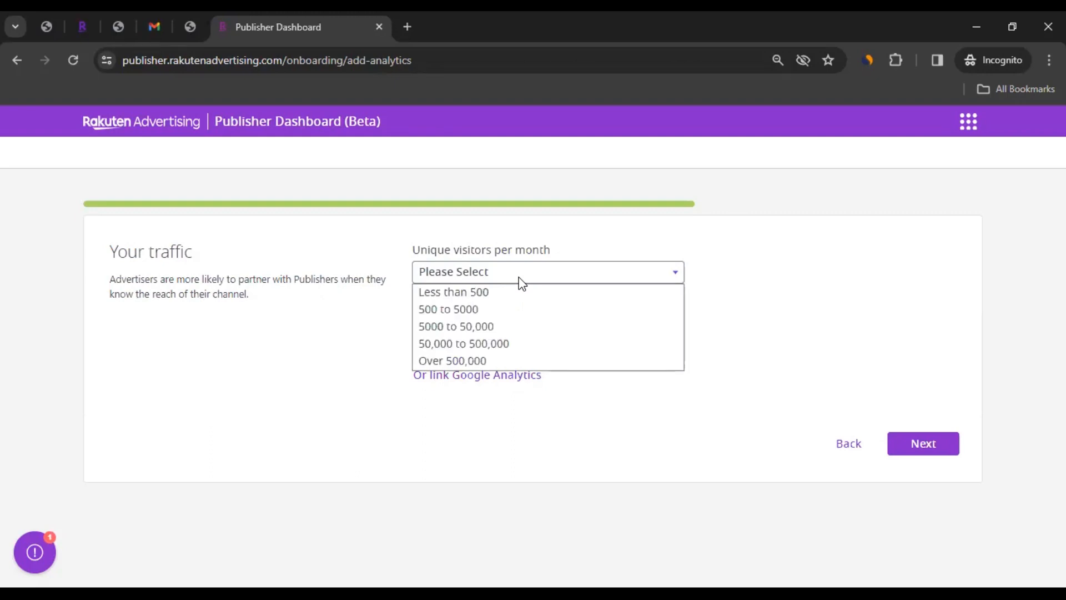
pyautogui.click(475, 310)
pyautogui.click(479, 341)
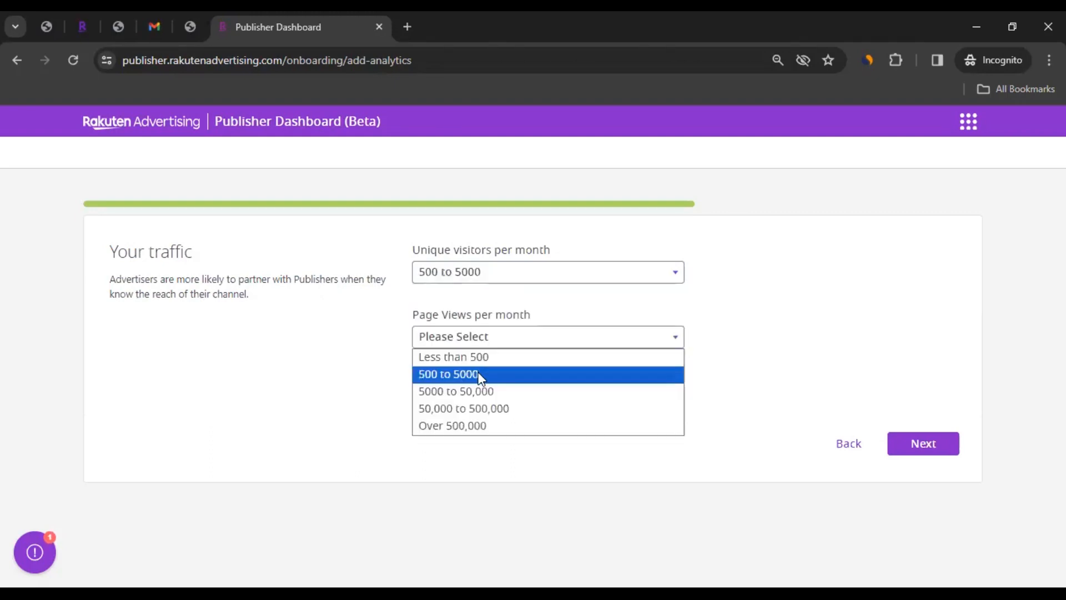
pyautogui.click(479, 374)
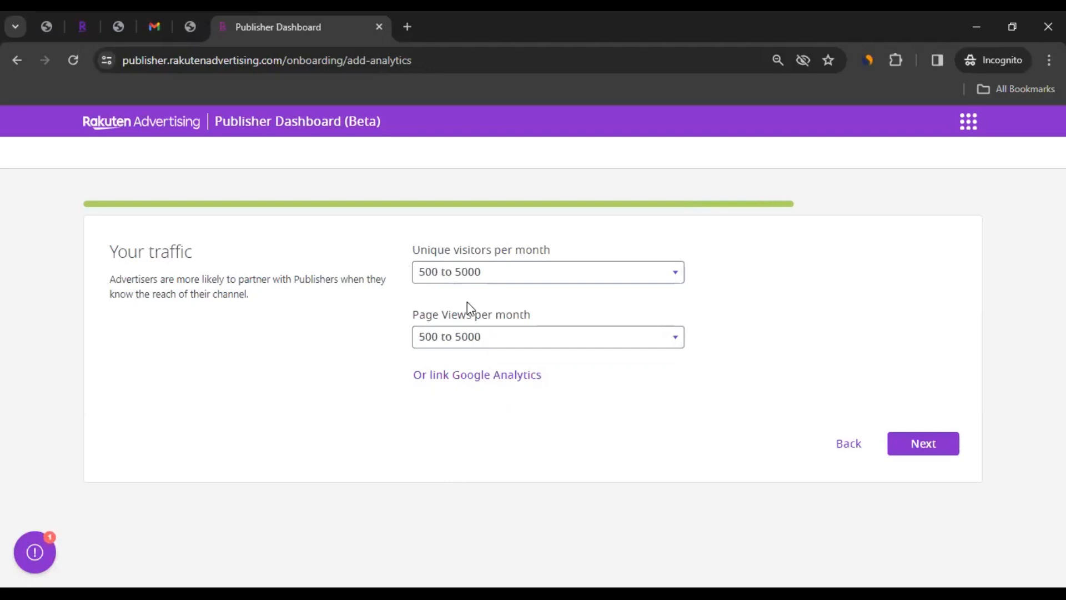
pyautogui.click(930, 451)
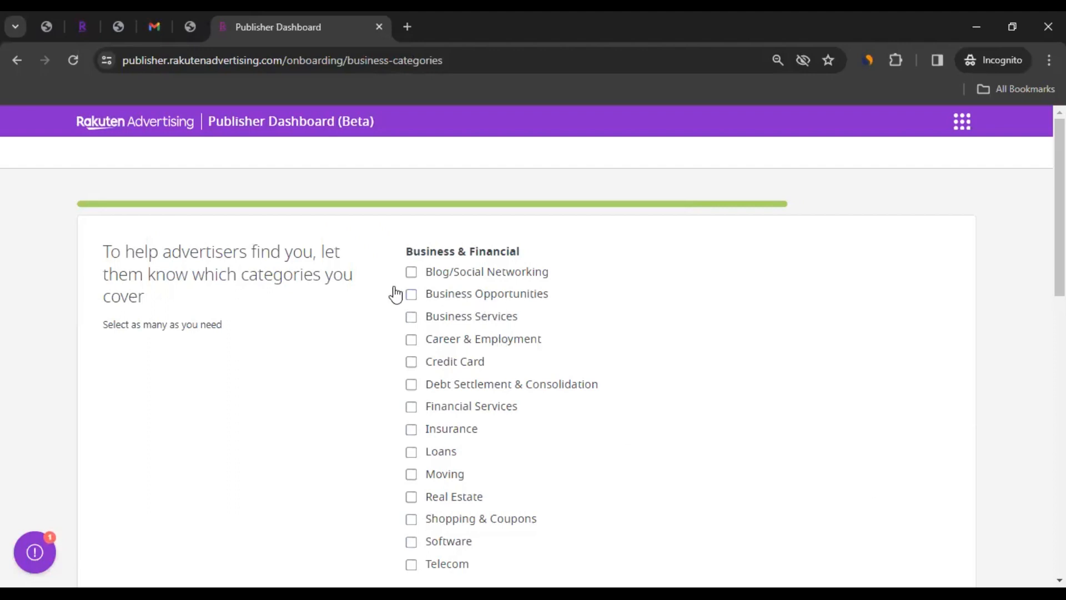
# - Tick the Blog/Social Networking, Insurance and Shopping & Coupons categories
pyautogui.moveTo(111, 253); pyautogui.dragTo(302, 253)
pyautogui.moveTo(120, 275); pyautogui.dragTo(311, 275)
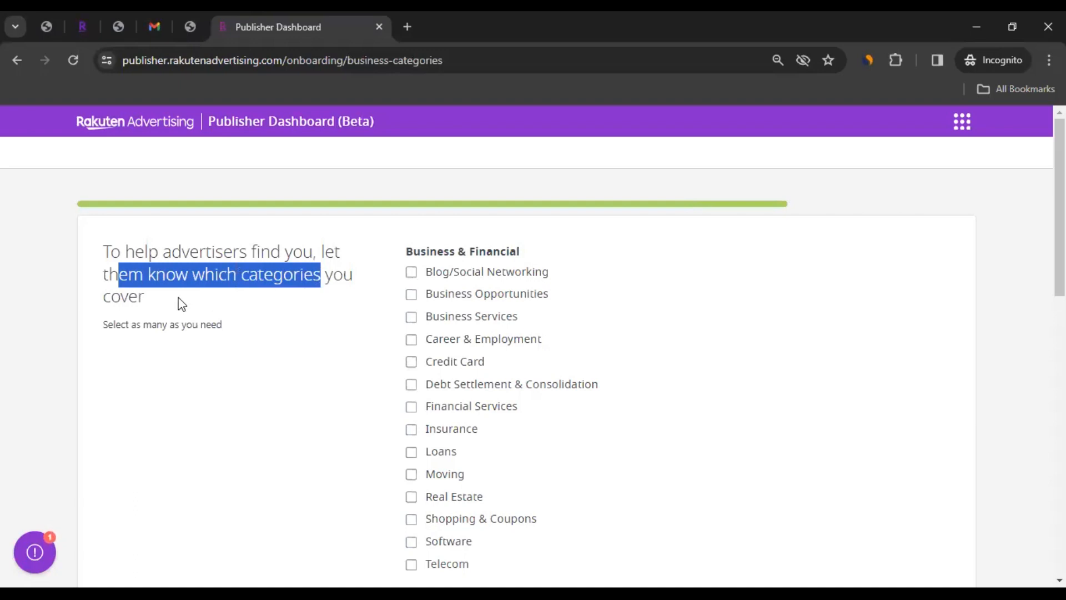
pyautogui.click(181, 304)
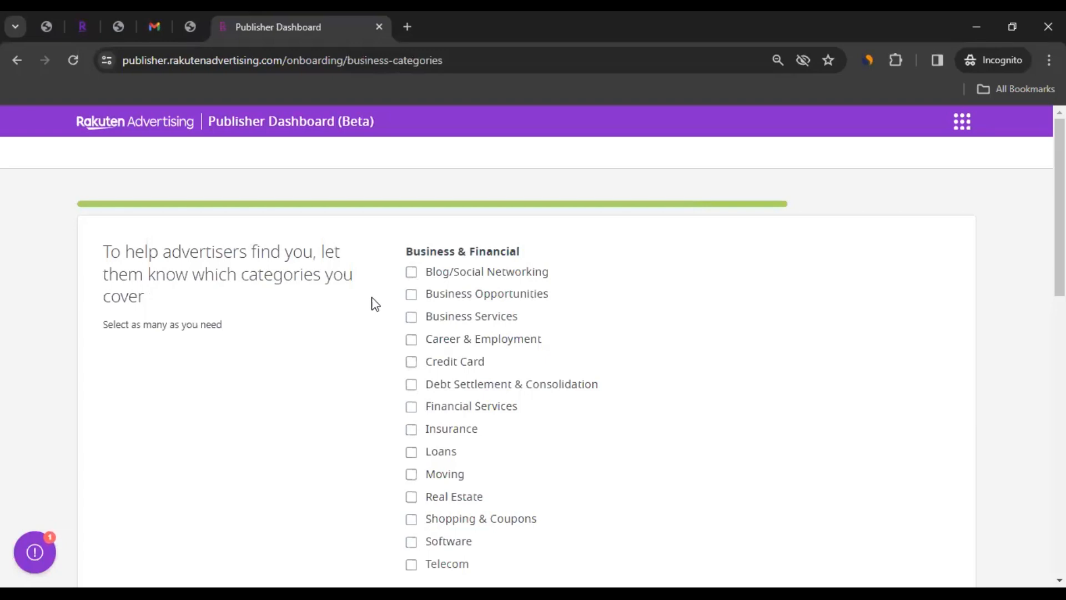
pyautogui.scroll(-1, 374, 302)
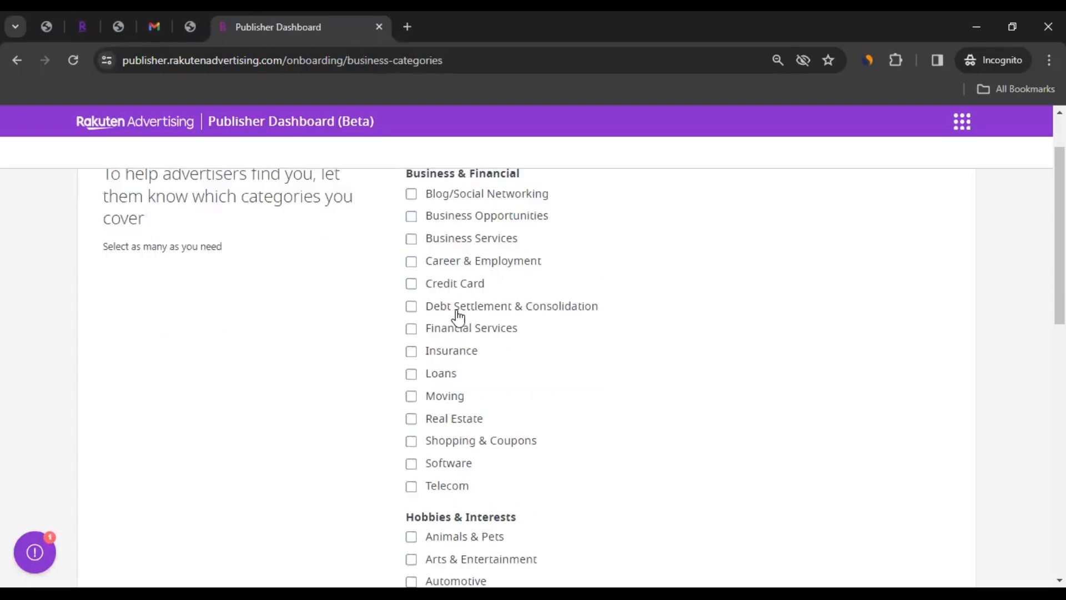
pyautogui.click(411, 194)
pyautogui.click(411, 351)
pyautogui.click(411, 441)
pyautogui.scroll(-4, 574, 312)
pyautogui.scroll(-1, 428, 321)
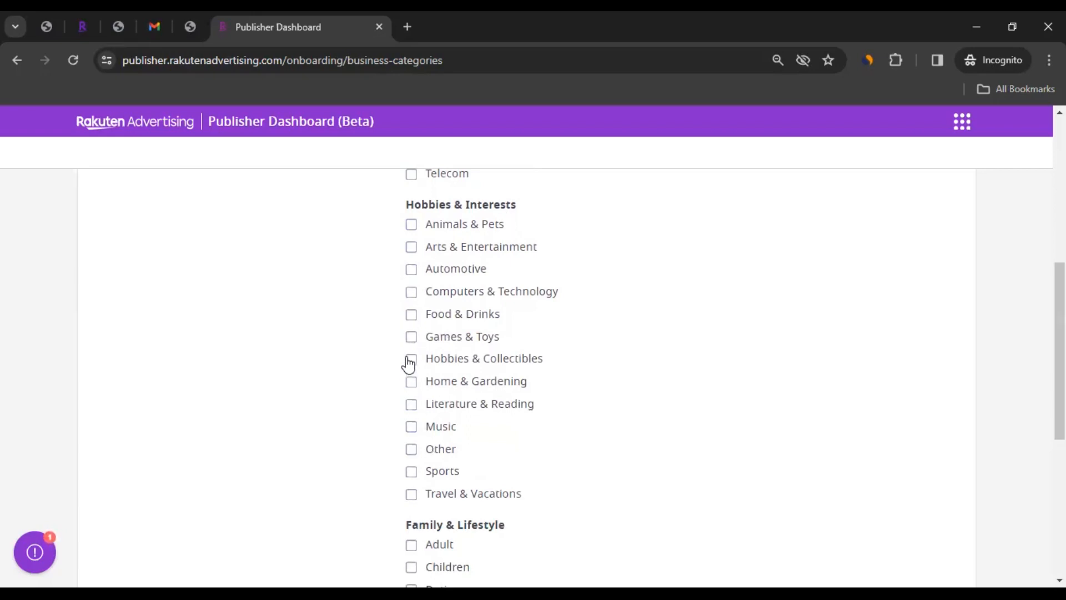
# - Tick Computers & Technology and Education, then continue to the terms step
pyautogui.click(409, 295)
pyautogui.scroll(-6, 367, 380)
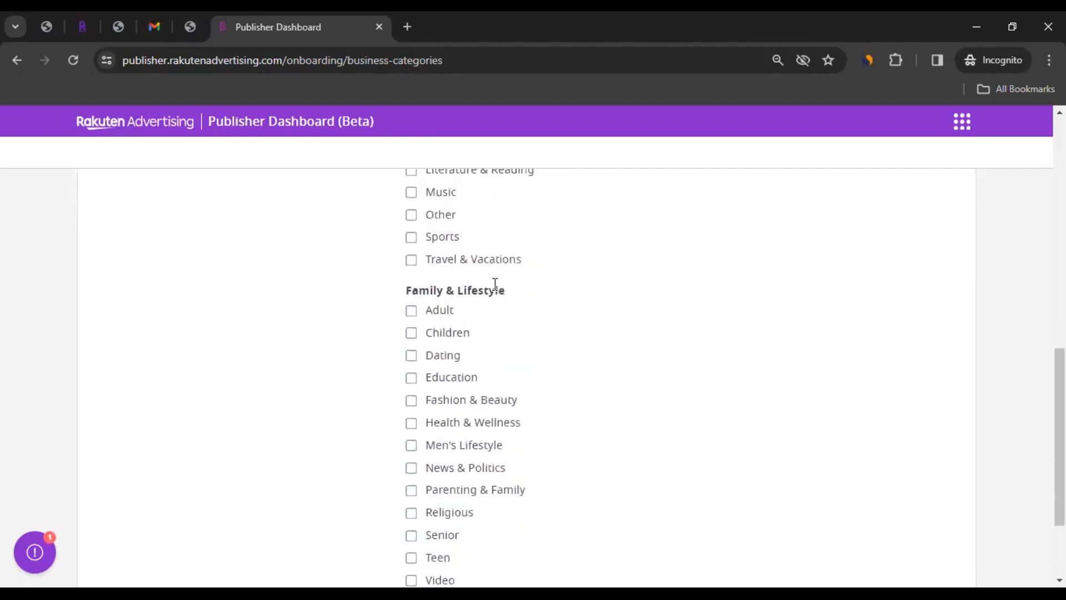
pyautogui.scroll(2, 544, 290)
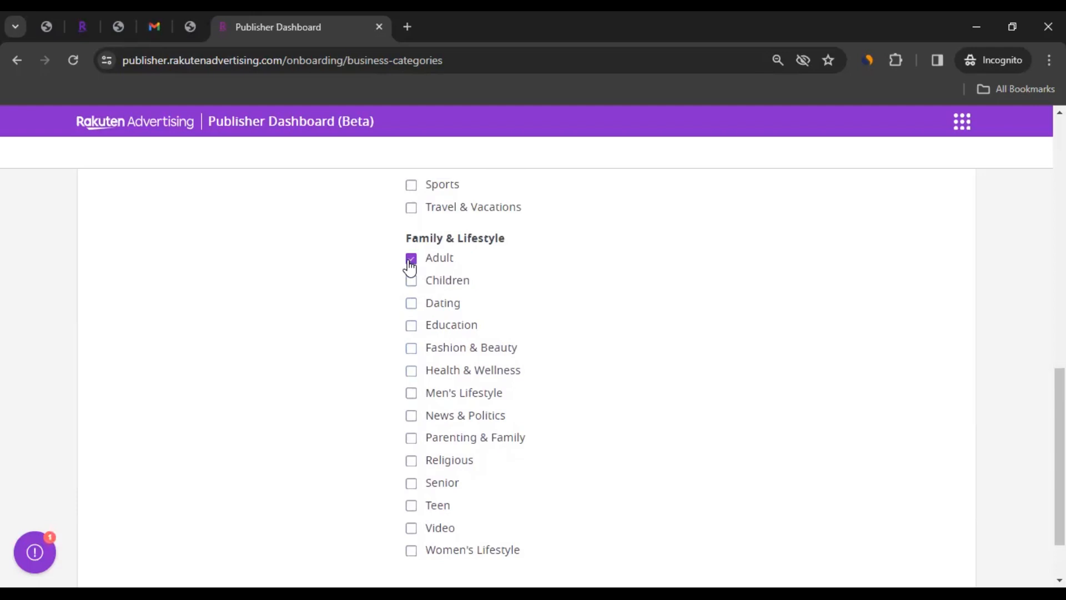
pyautogui.click(412, 328)
pyautogui.scroll(7, 340, 336)
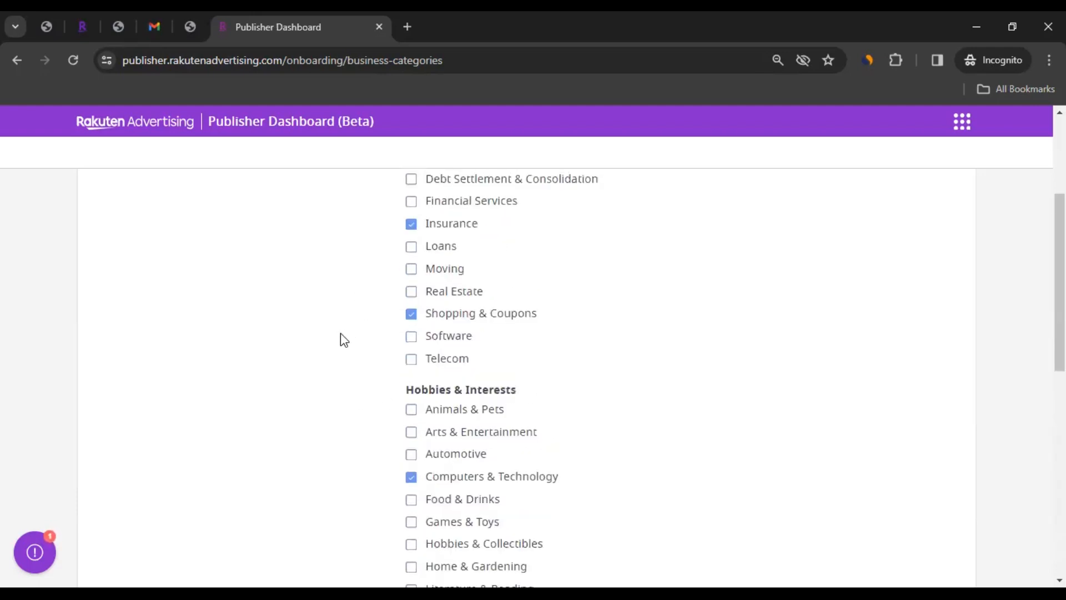
pyautogui.scroll(3, 341, 333)
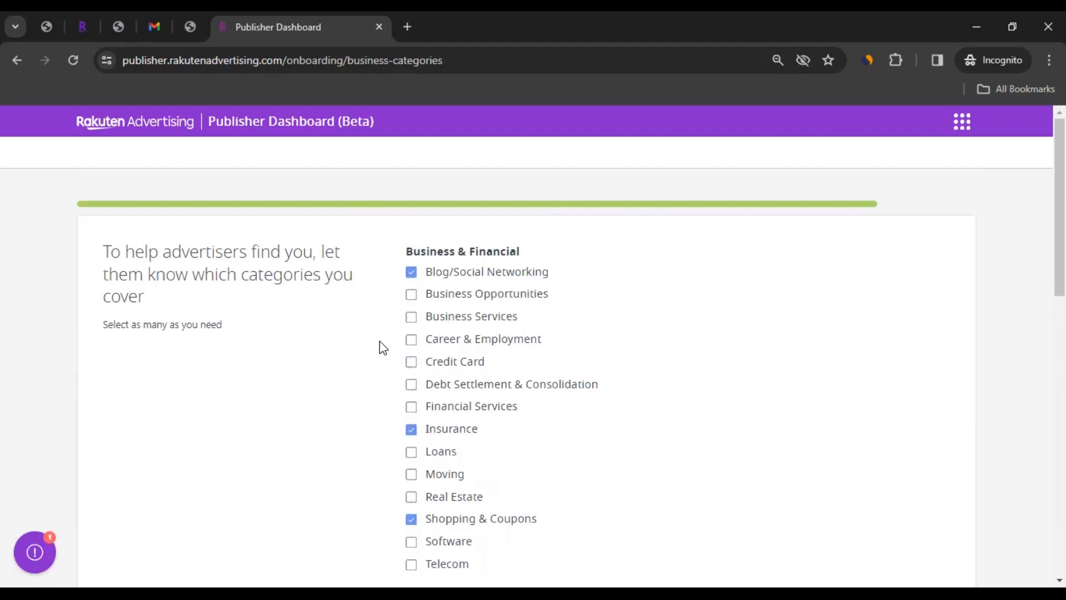
pyautogui.scroll(-10, 382, 350)
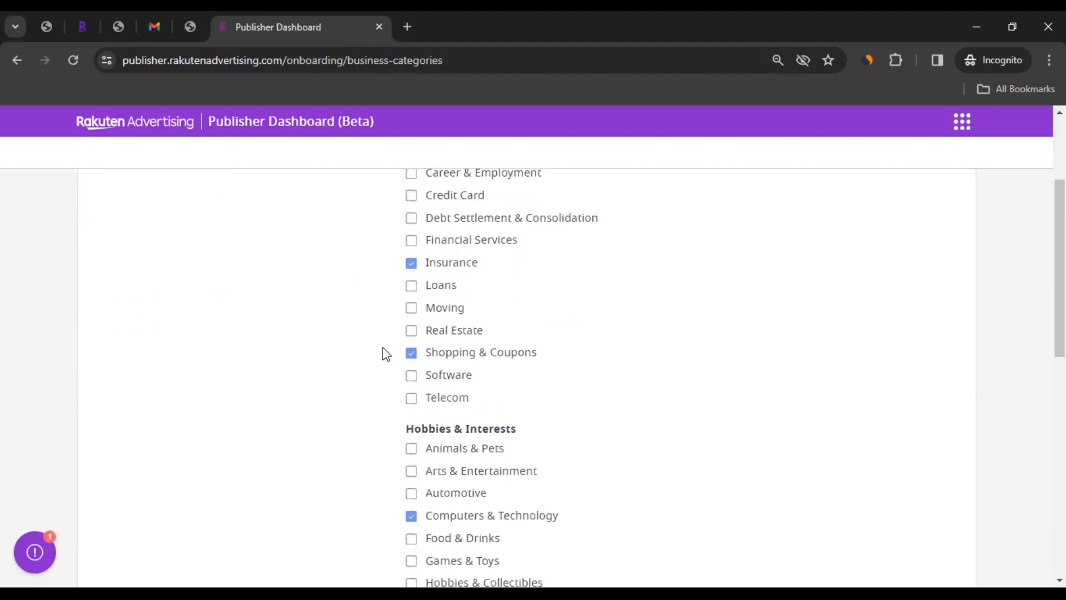
pyautogui.scroll(-2, 363, 358)
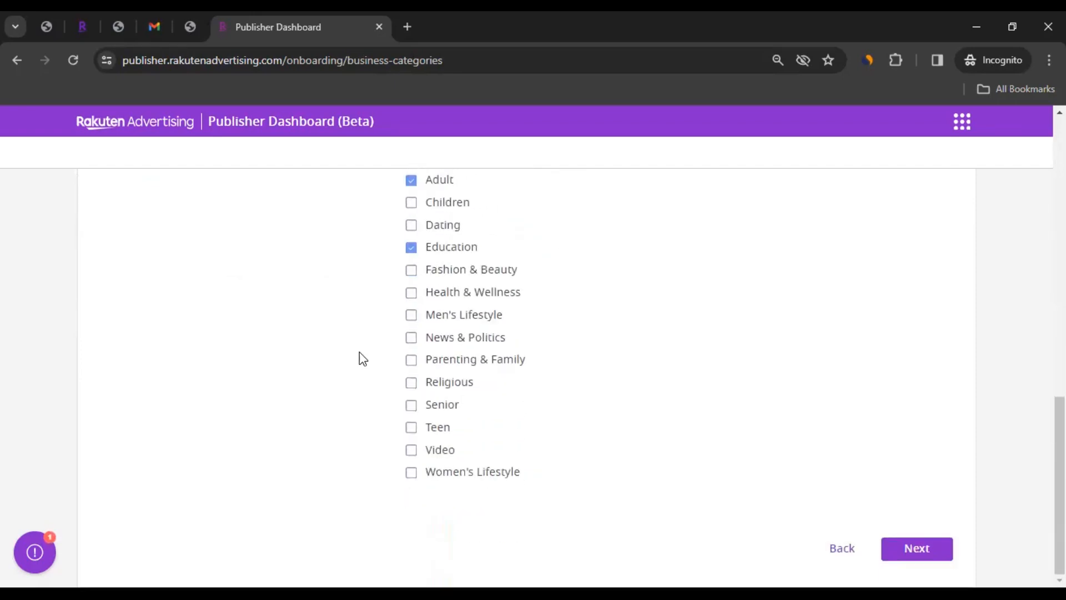
pyautogui.click(924, 557)
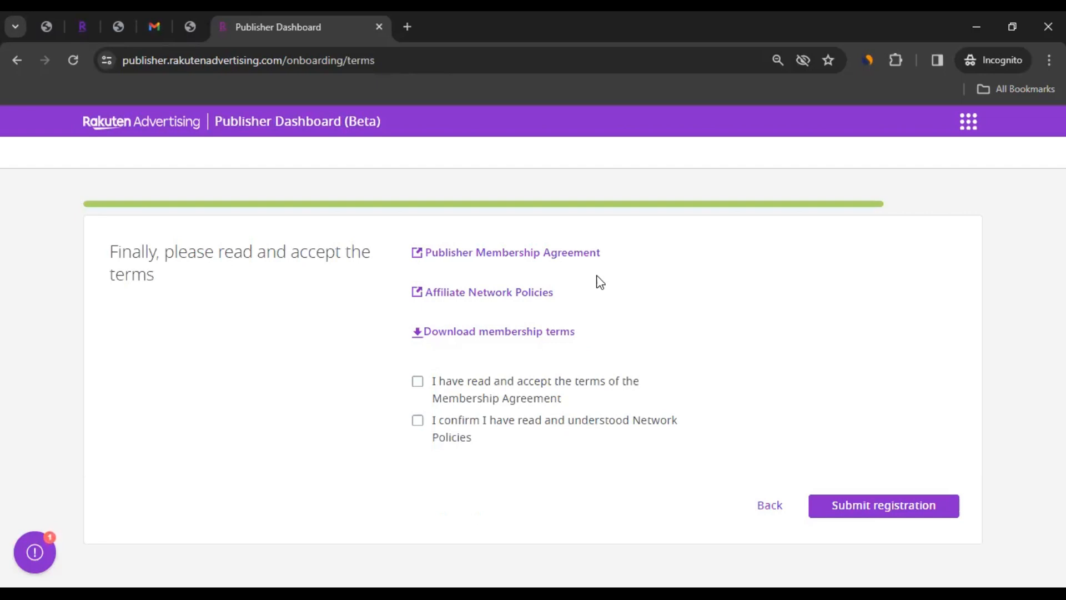
# - Accept the Membership Agreement and Network Policies and submit the publisher registration
pyautogui.click(417, 384)
pyautogui.click(417, 422)
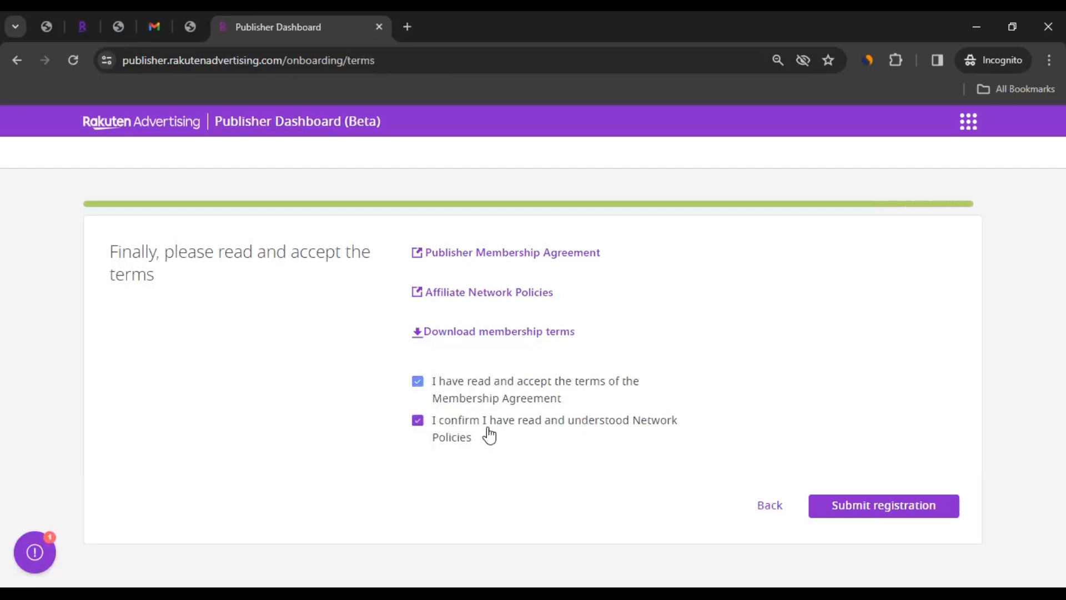
pyautogui.click(892, 509)
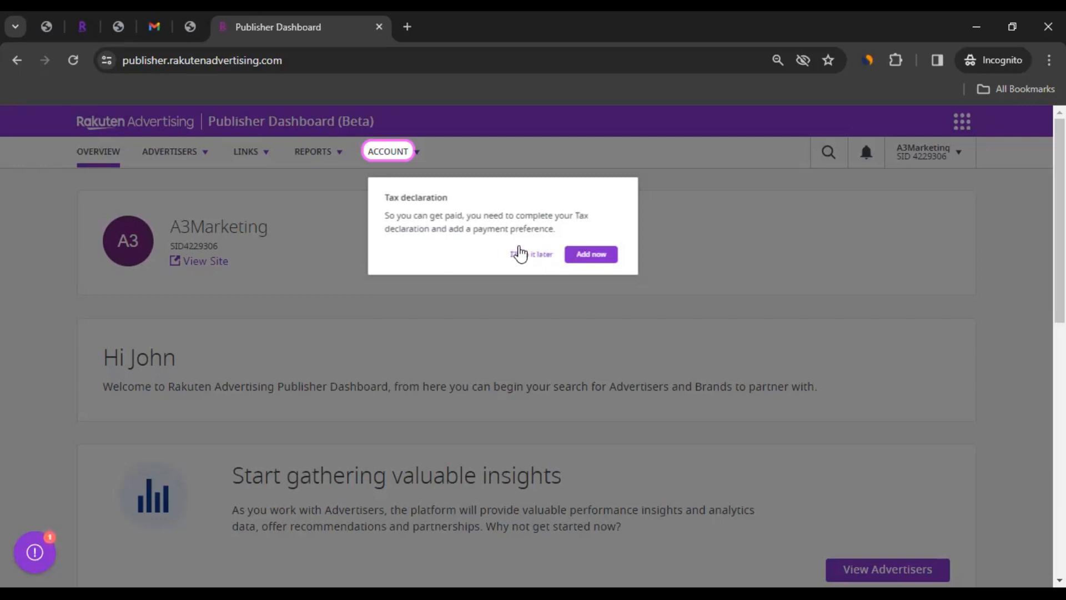
# - Postpone the tax declaration and highlight the site ID and account name on the overview
pyautogui.click(520, 254)
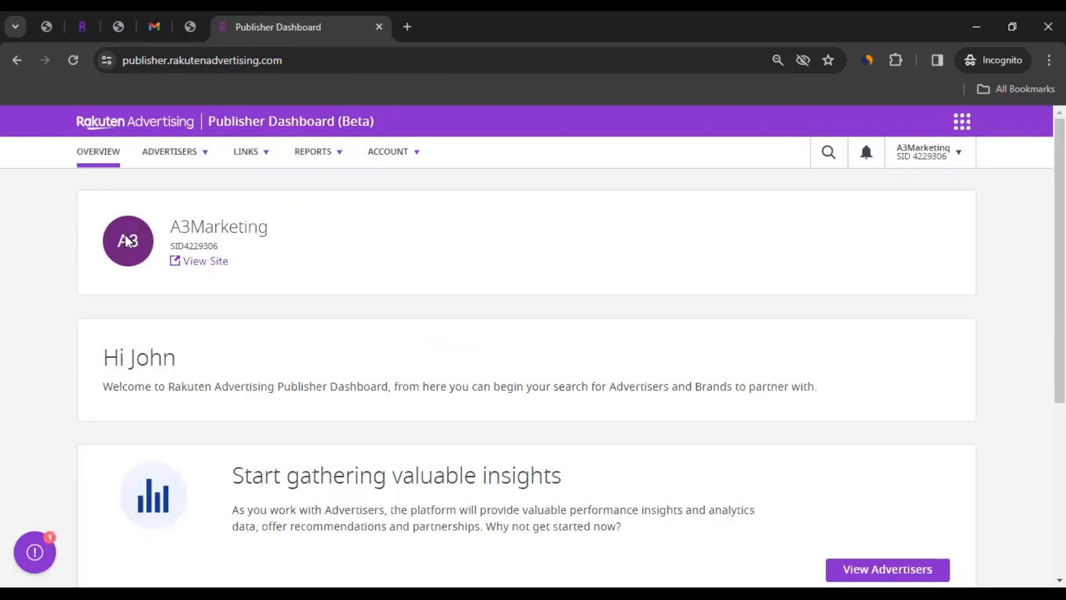
pyautogui.moveTo(176, 226); pyautogui.dragTo(191, 245)
pyautogui.moveTo(244, 254); pyautogui.dragTo(178, 248)
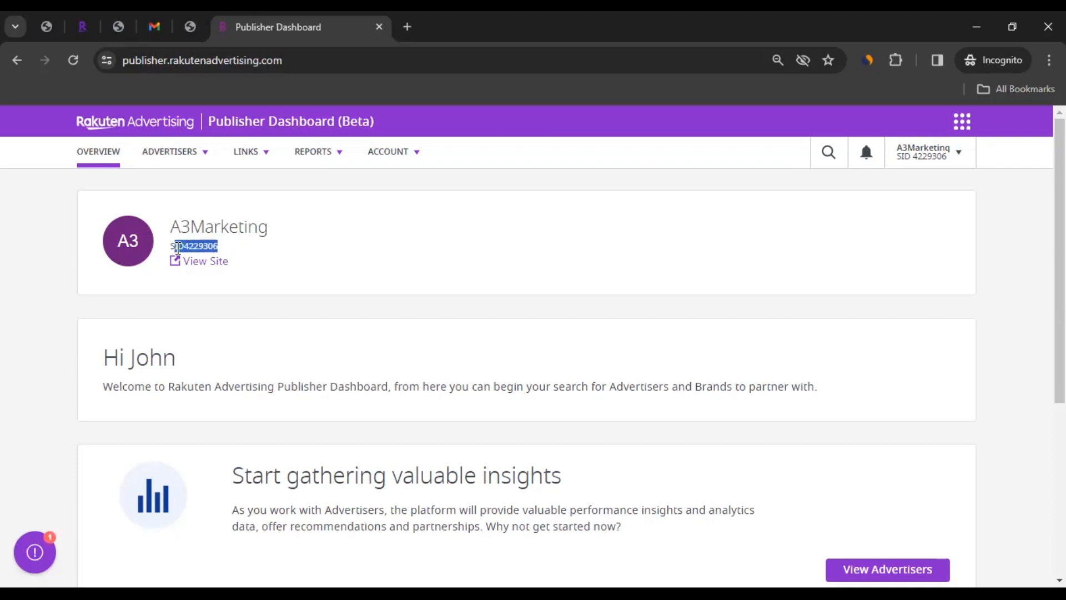
pyautogui.click(228, 254)
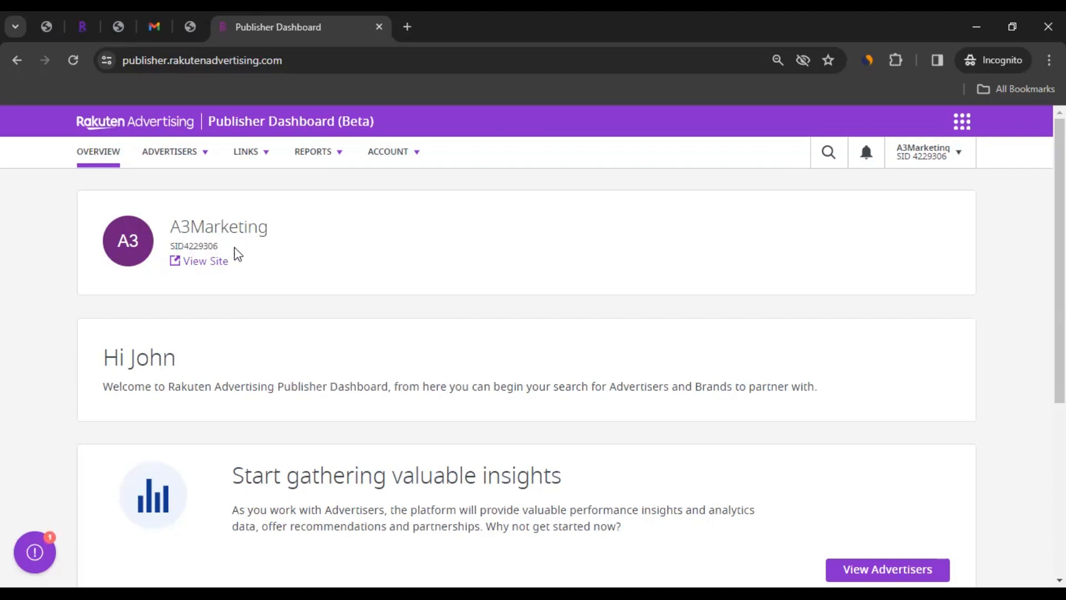
pyautogui.moveTo(284, 229); pyautogui.dragTo(169, 232)
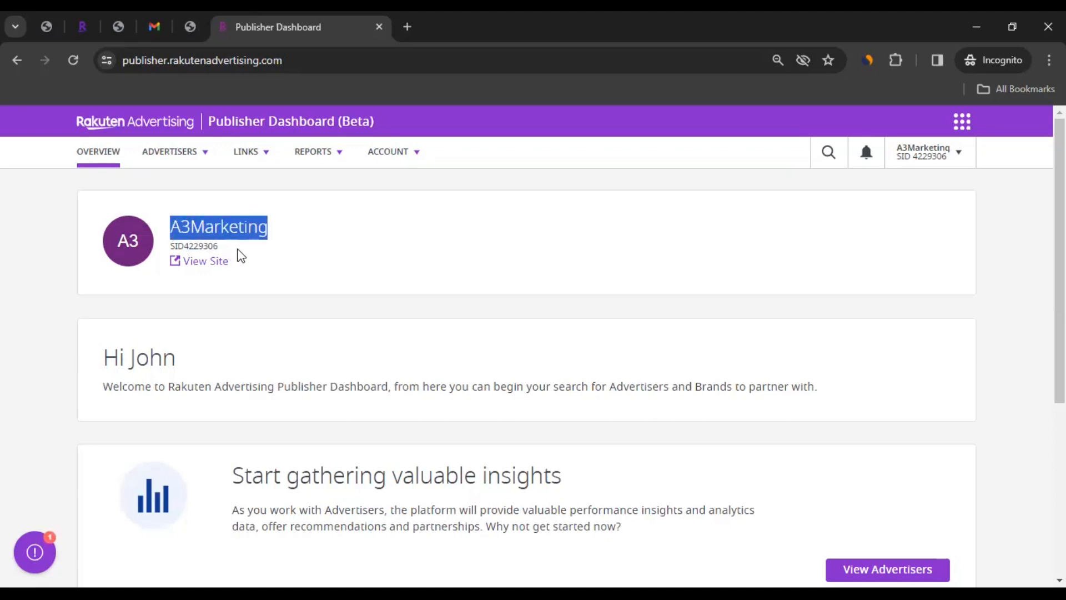
pyautogui.moveTo(220, 248); pyautogui.dragTo(185, 249)
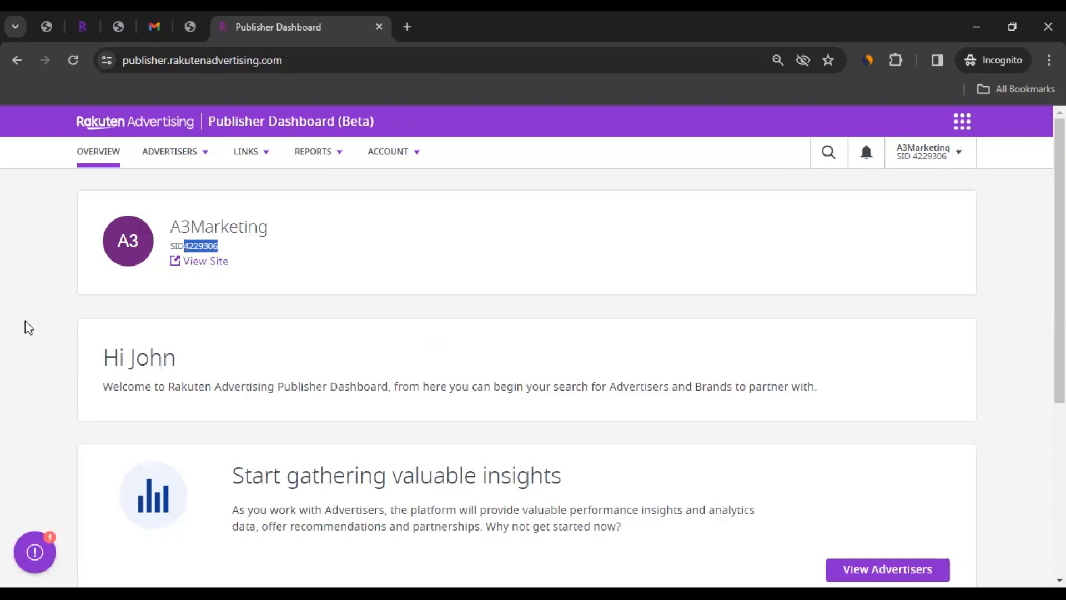
# - Scroll up and down the publisher overview page to review it
pyautogui.scroll(-3, 26, 326)
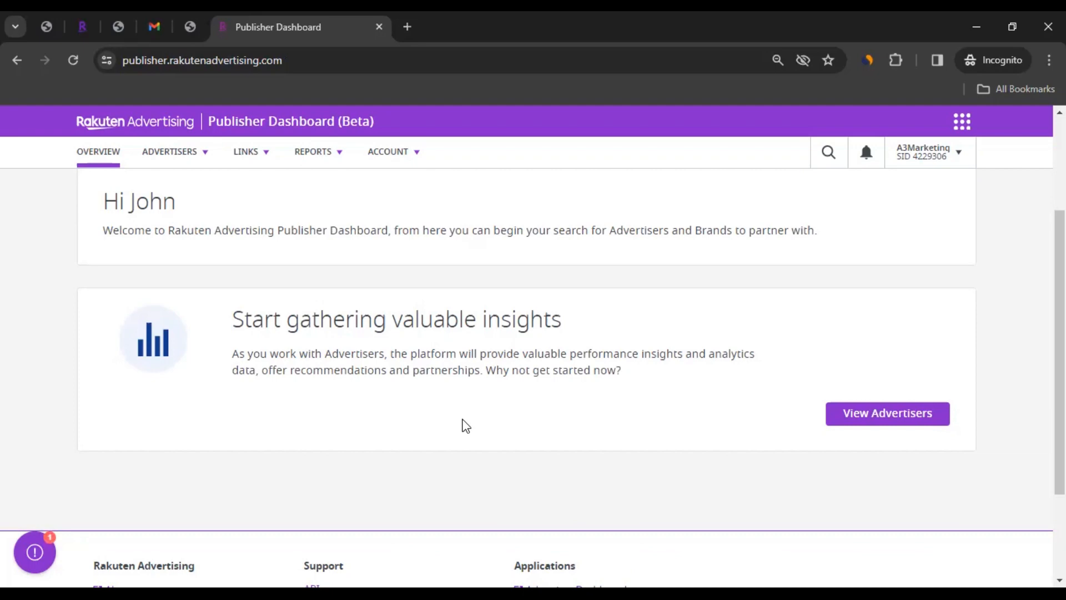
pyautogui.scroll(3, 493, 442)
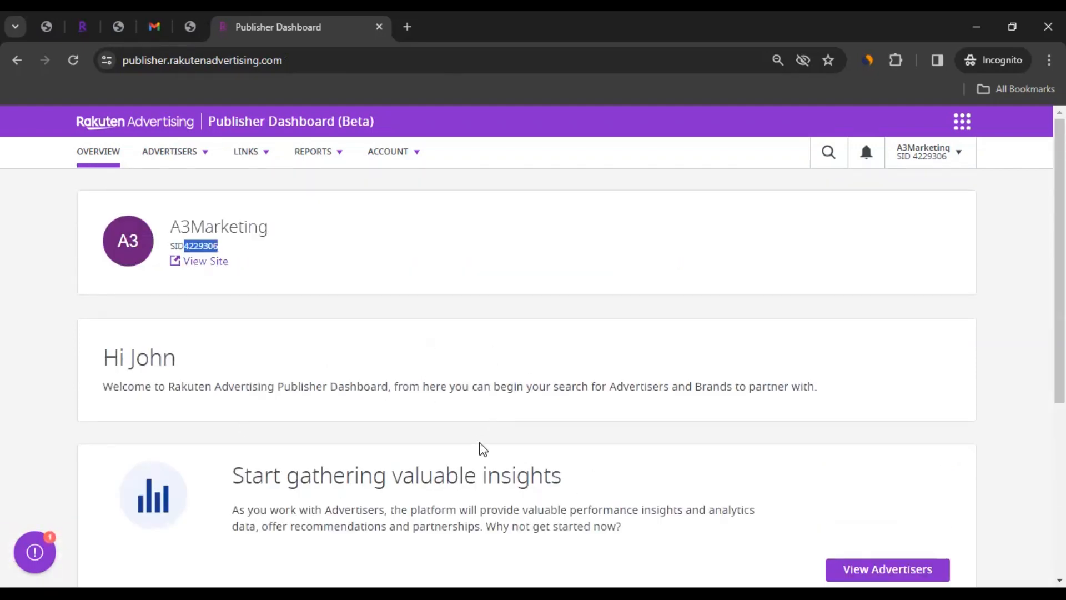
pyautogui.scroll(-5, 489, 450)
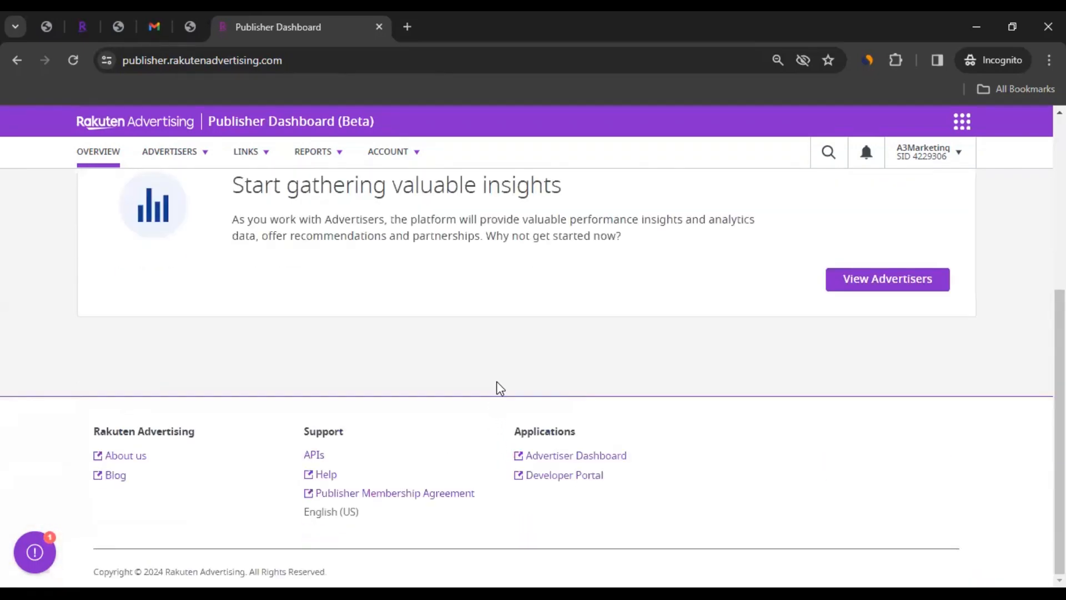
pyautogui.scroll(5, 522, 411)
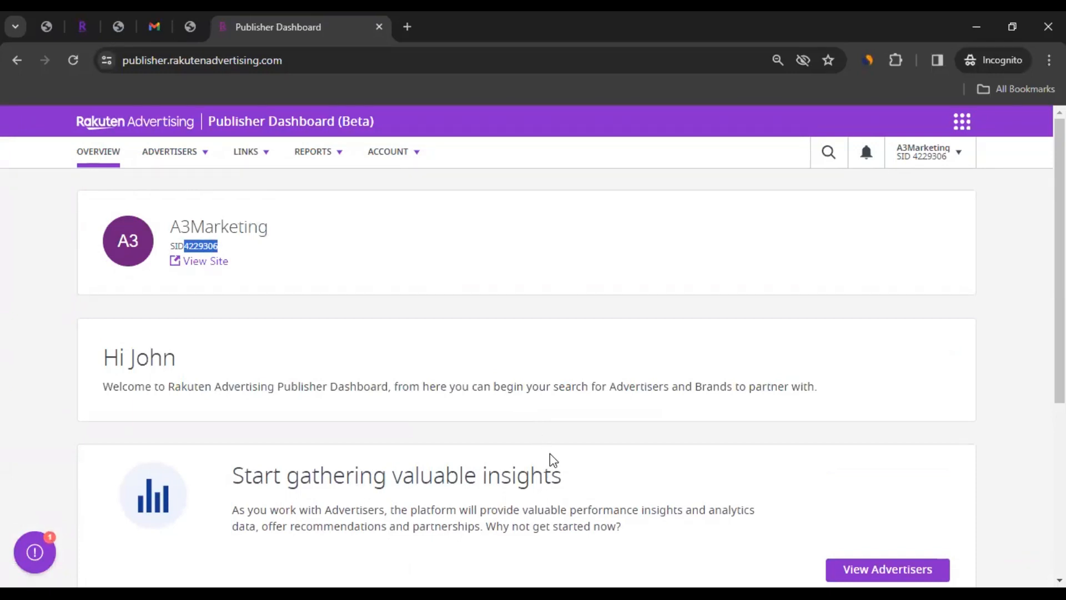
pyautogui.scroll(-5, 556, 450)
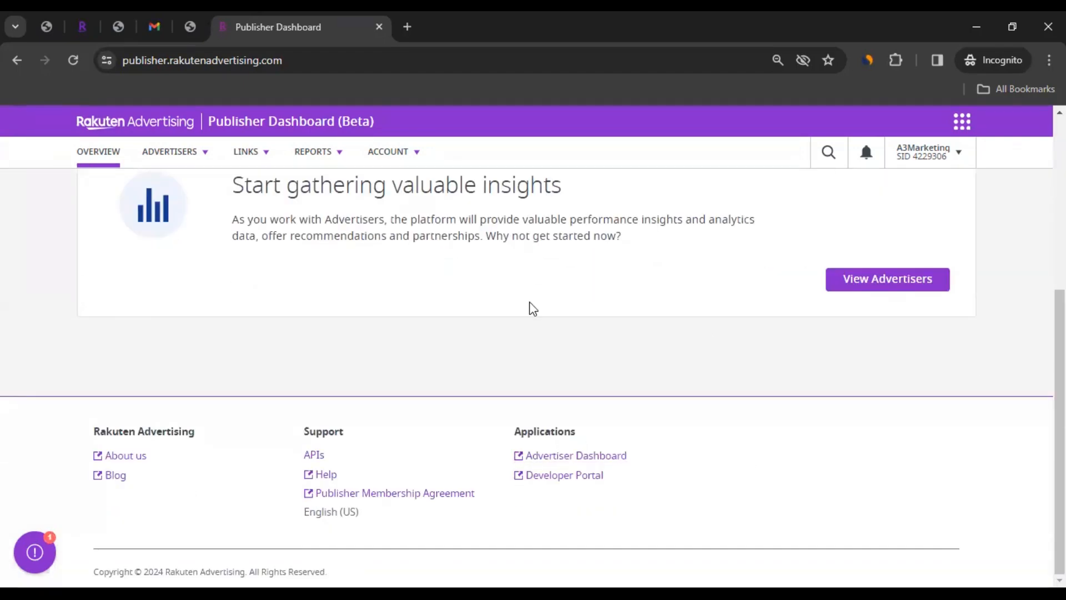
pyautogui.scroll(5, 711, 350)
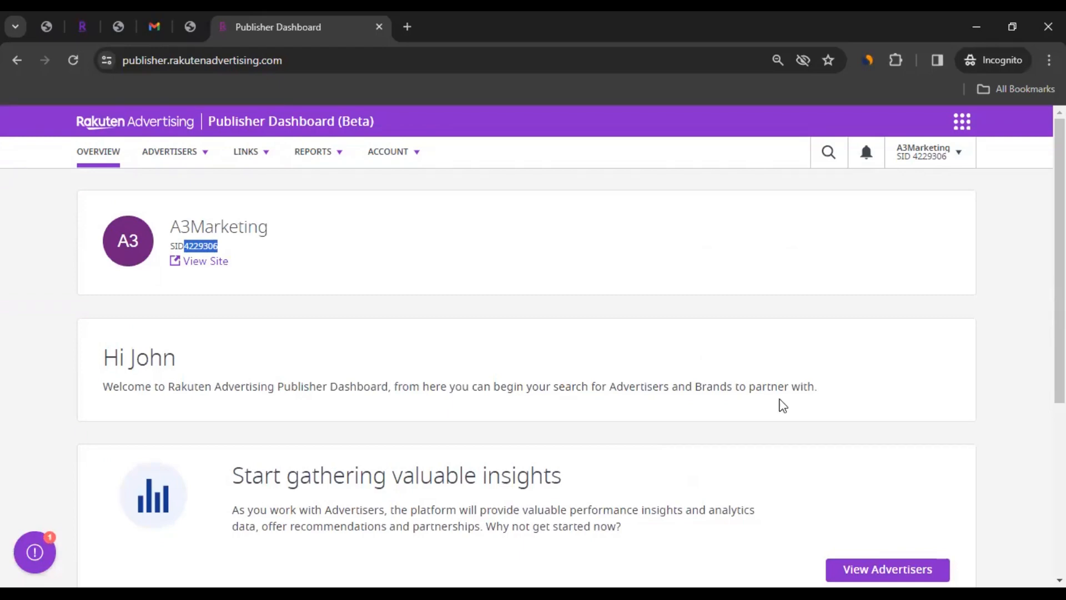
pyautogui.scroll(-5, 780, 404)
pyautogui.scroll(2, 618, 279)
pyautogui.scroll(3, 627, 305)
# - Go to Account Details from the ACCOUNT menu and scroll through the General tab
pyautogui.click(394, 157)
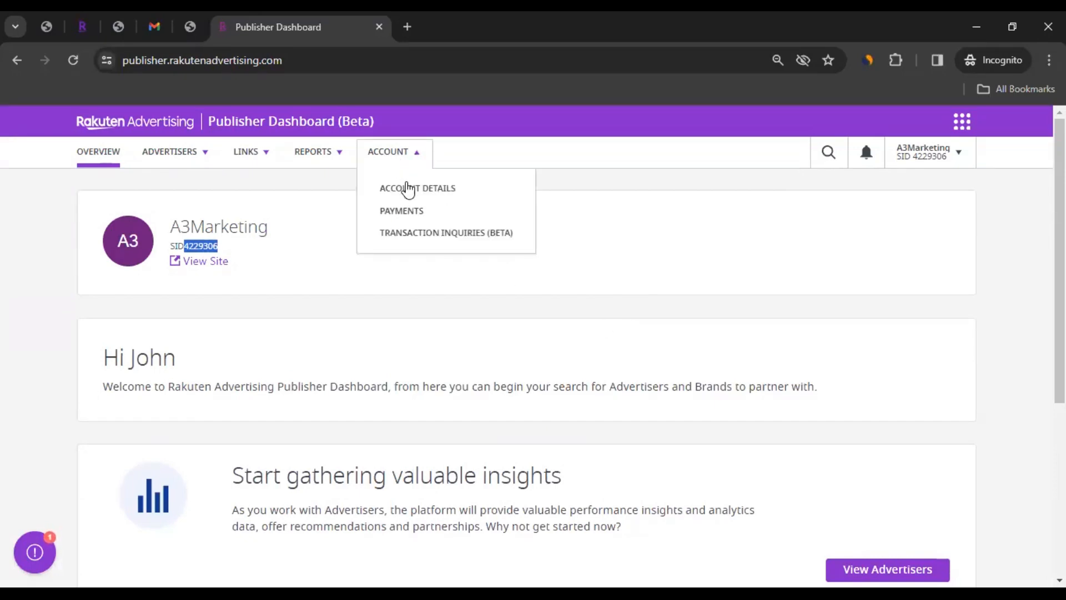
pyautogui.click(407, 191)
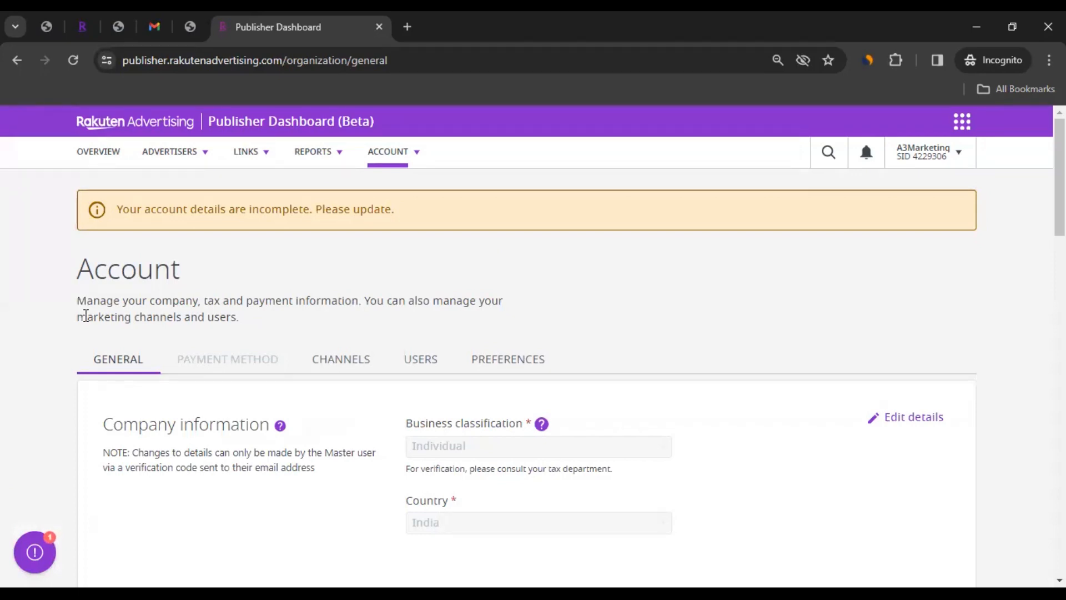
pyautogui.scroll(-1, 92, 322)
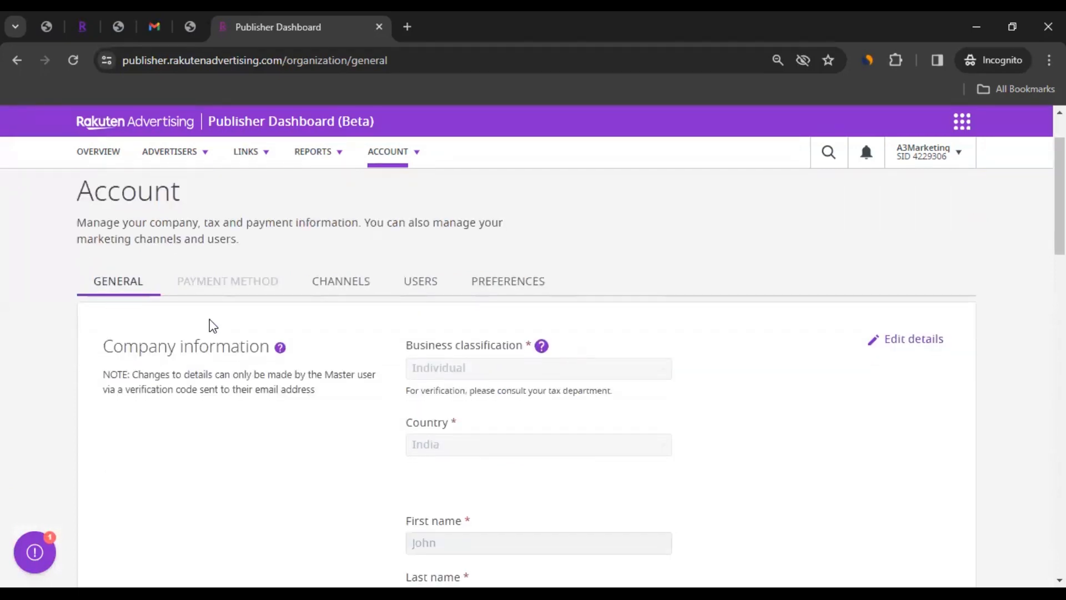
pyautogui.scroll(-2, 213, 326)
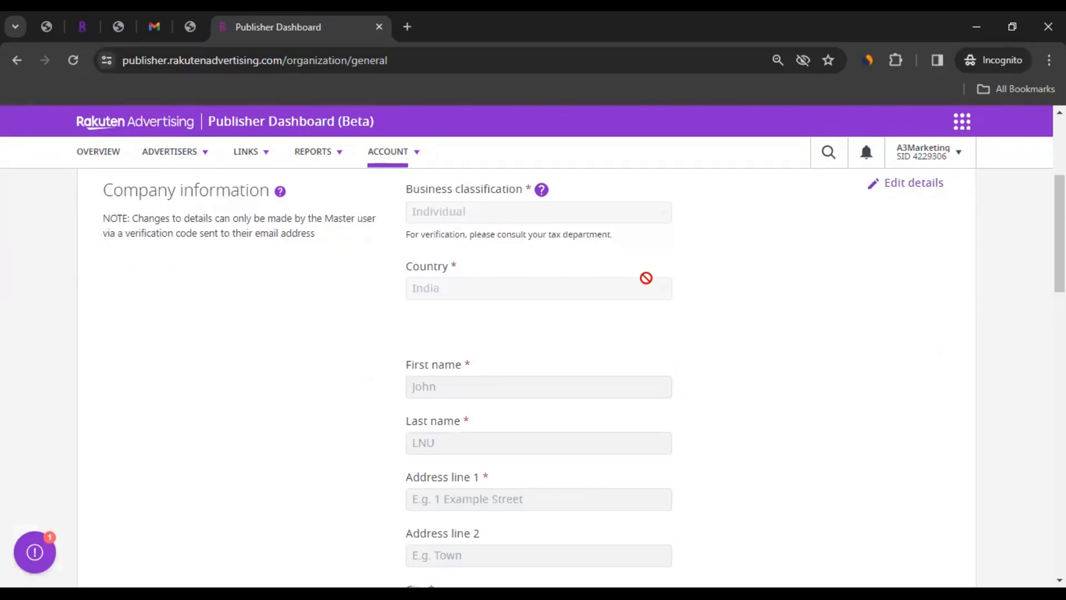
# - Make the company details editable and paste in the street address and city
pyautogui.scroll(-2, 374, 371)
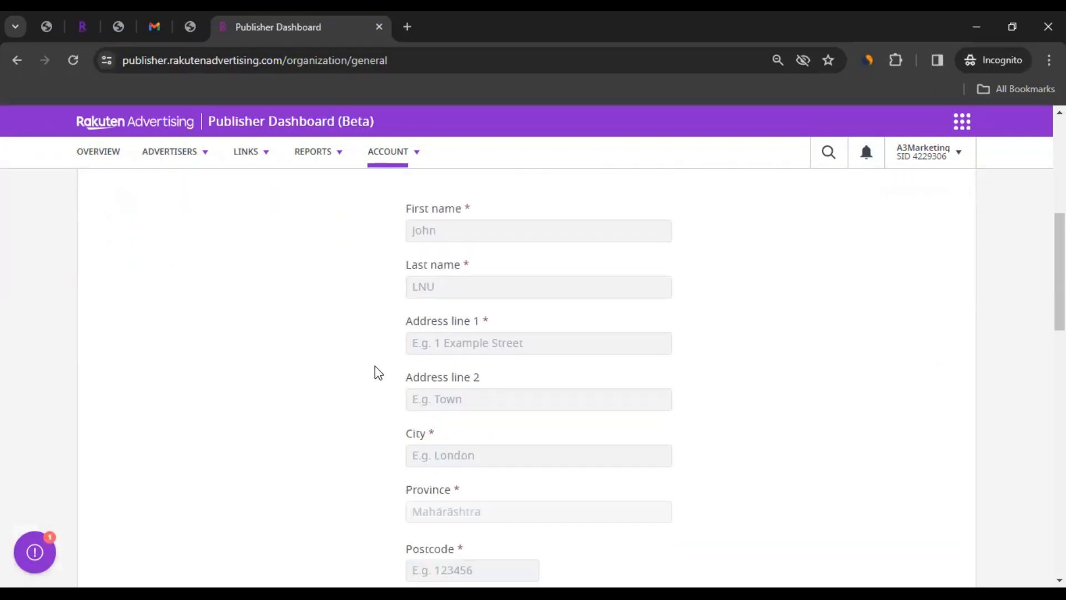
pyautogui.scroll(3, 403, 366)
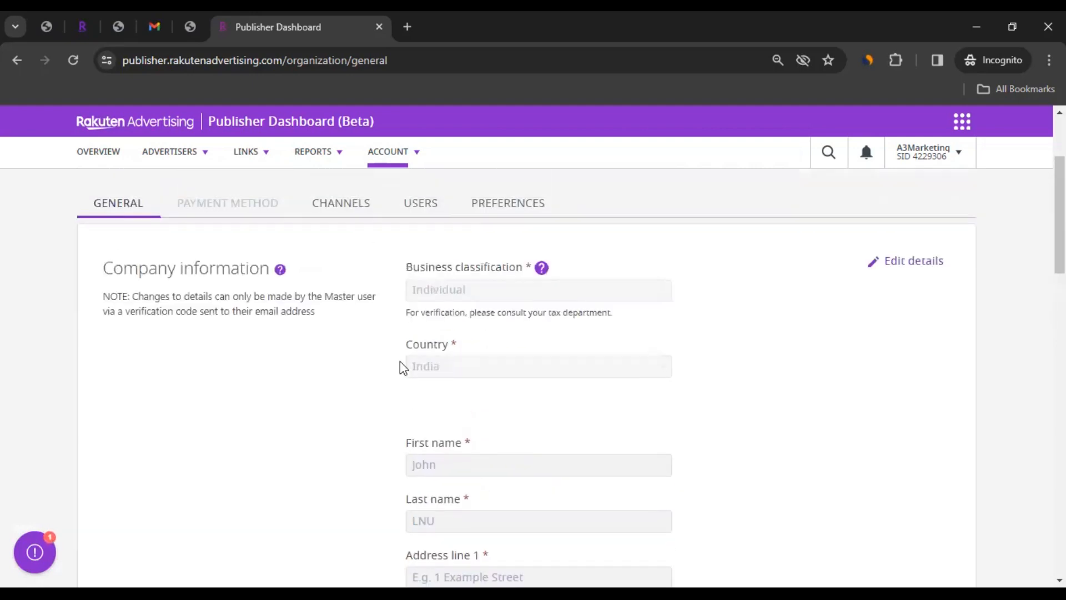
pyautogui.scroll(-4, 401, 366)
pyautogui.scroll(5, 980, 298)
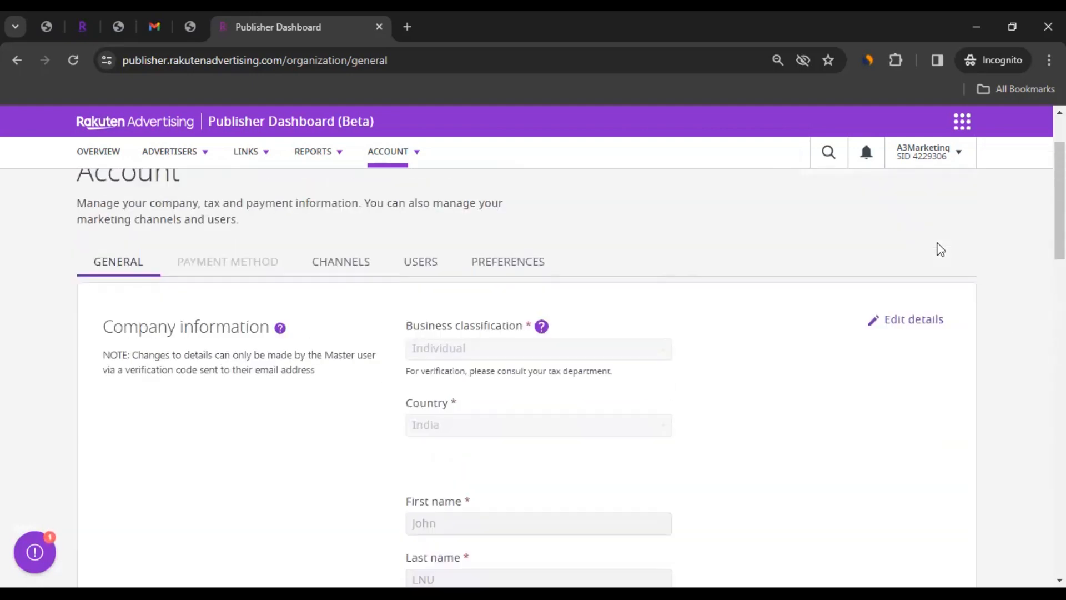
pyautogui.click(901, 356)
pyautogui.scroll(-4, 538, 426)
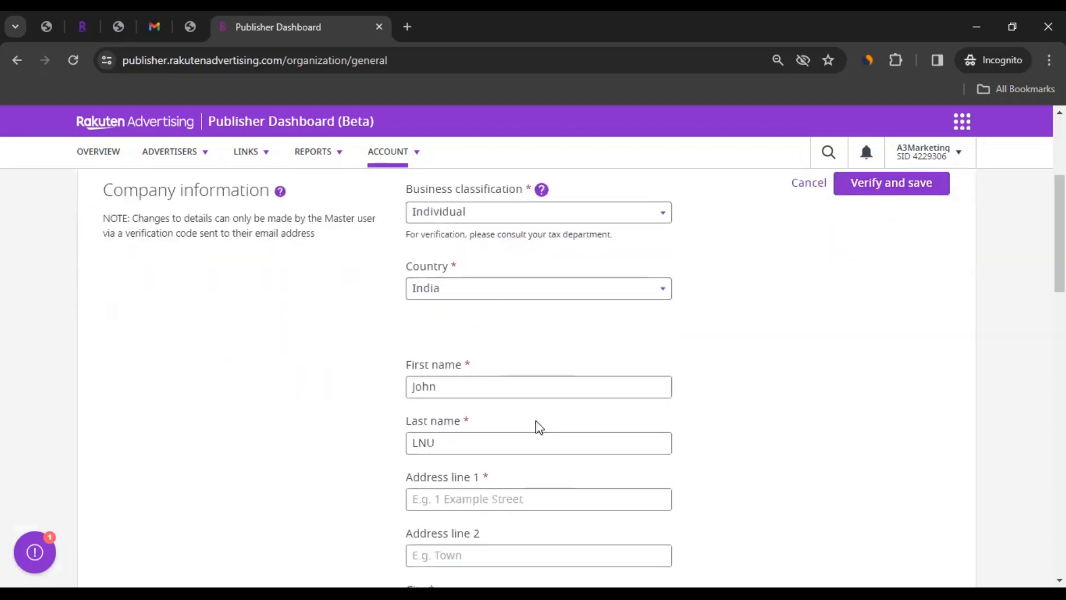
pyautogui.scroll(-3, 338, 381)
pyautogui.scroll(2, 485, 288)
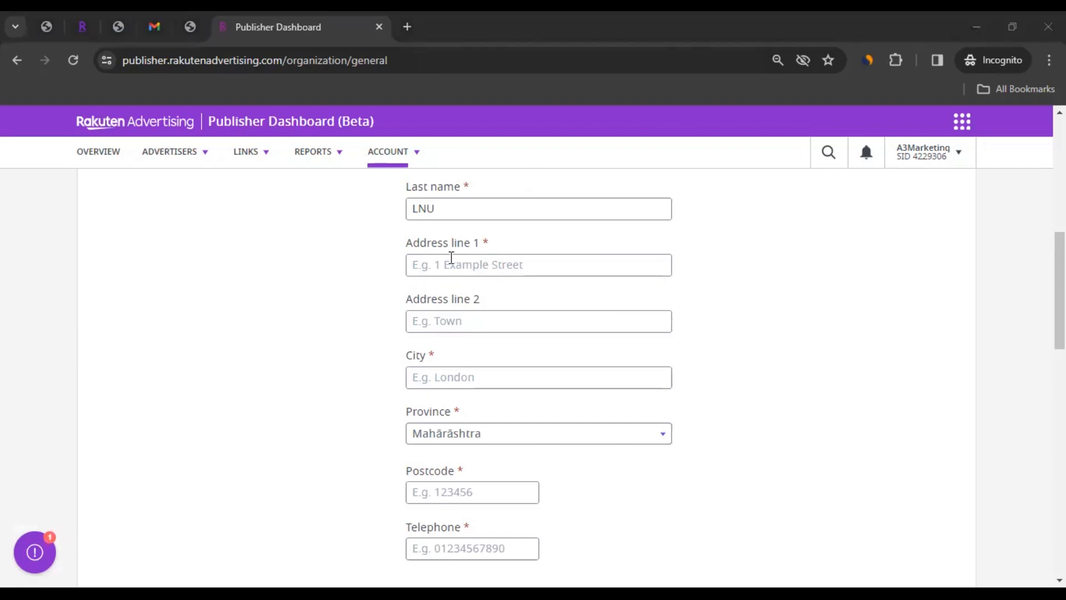
pyautogui.click(451, 258)
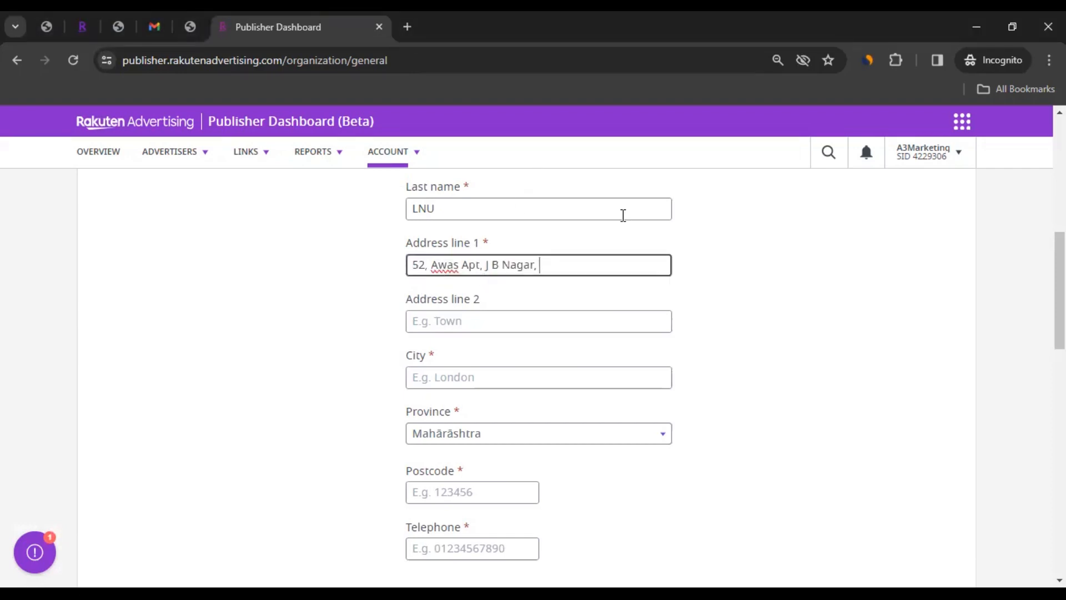
pyautogui.hotkey('alt', 'Tab')
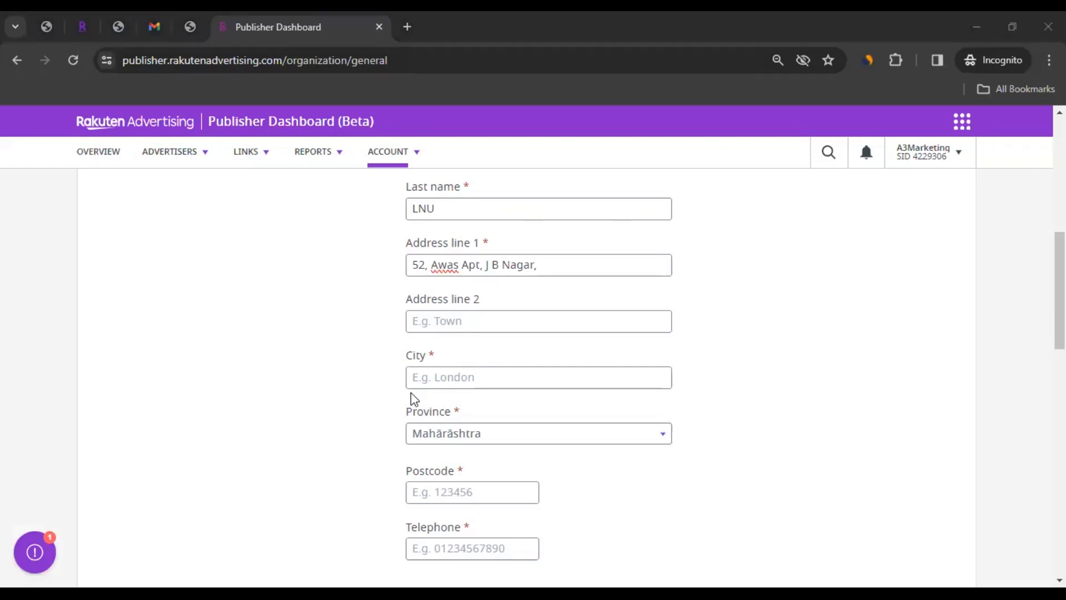
pyautogui.click(419, 379)
pyautogui.write('Mumbai')
# - Paste in the postcode and telephone number, then Verify and save the address
pyautogui.scroll(-3, 370, 398)
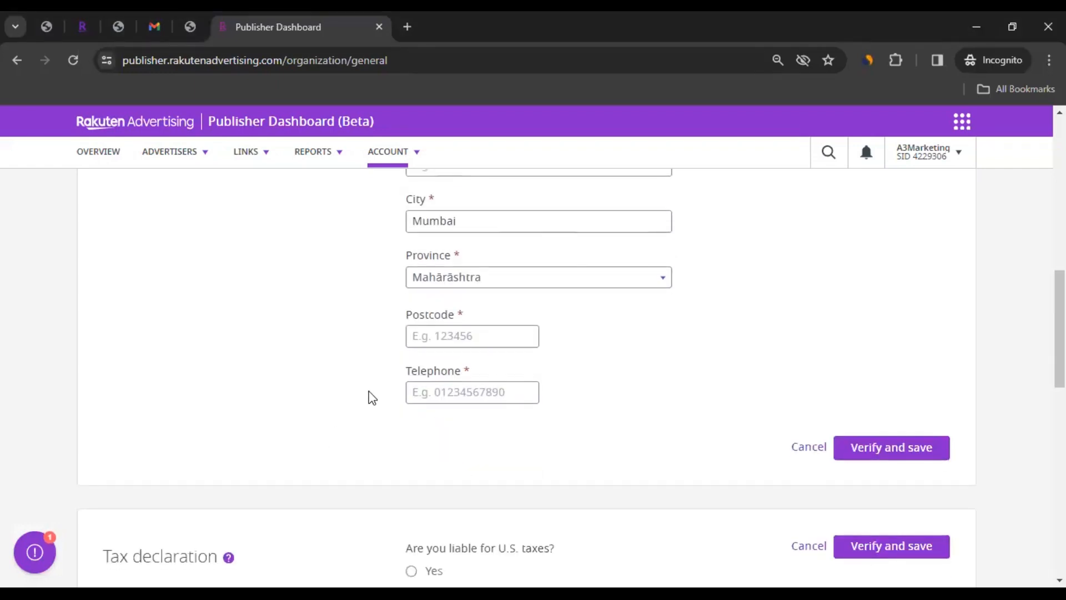
pyautogui.hotkey('alt', 'Tab')
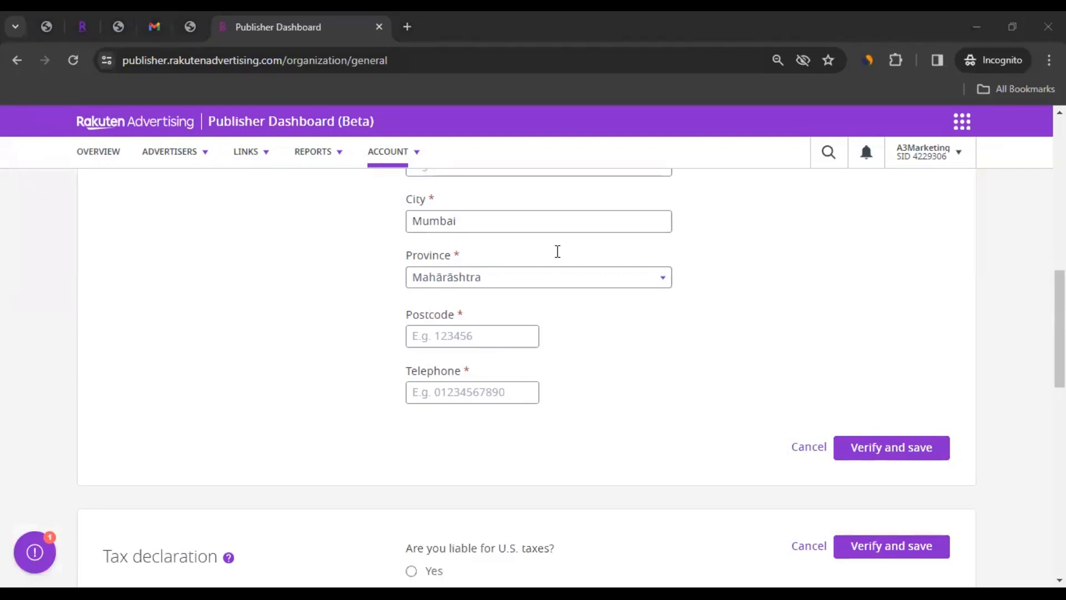
pyautogui.click(419, 336)
pyautogui.write('400059')
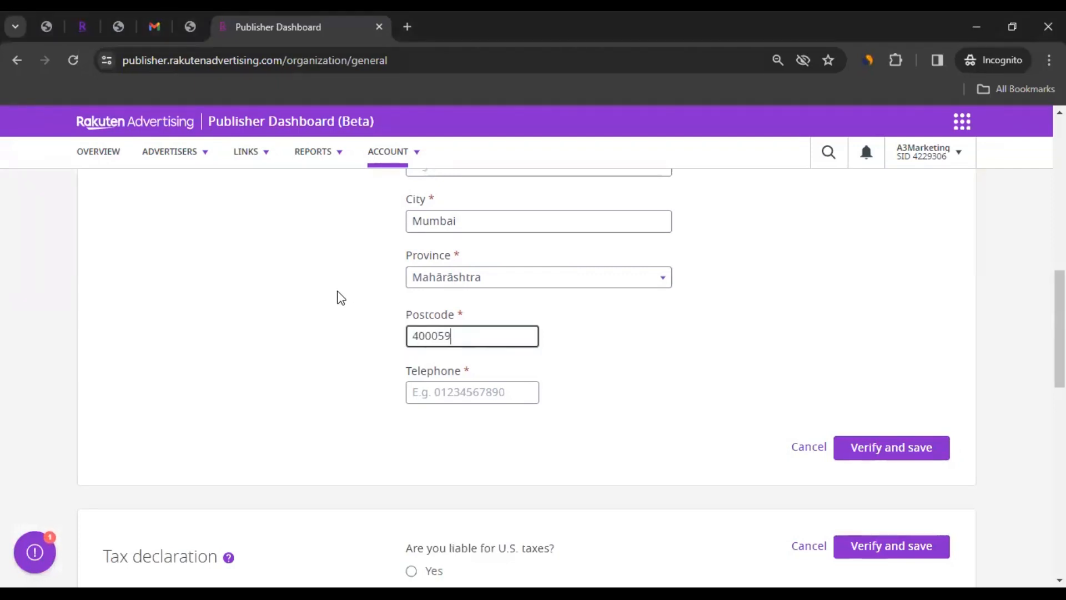
pyautogui.scroll(3, 355, 289)
pyautogui.scroll(-3, 361, 407)
pyautogui.hotkey('alt', 'Tab')
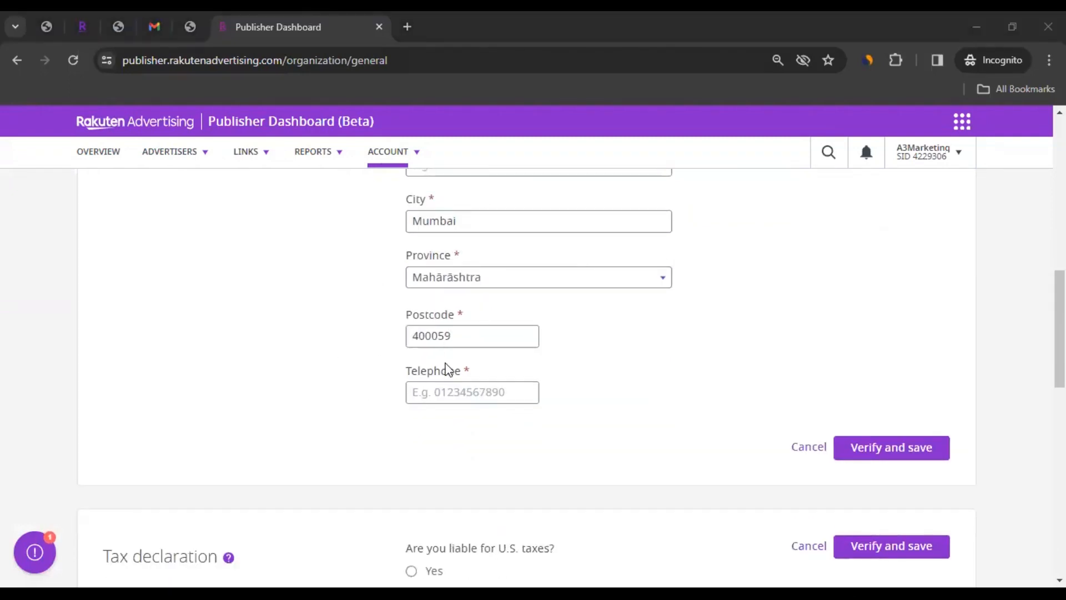
pyautogui.click(445, 384)
pyautogui.hotkey('ctrl', 'v')
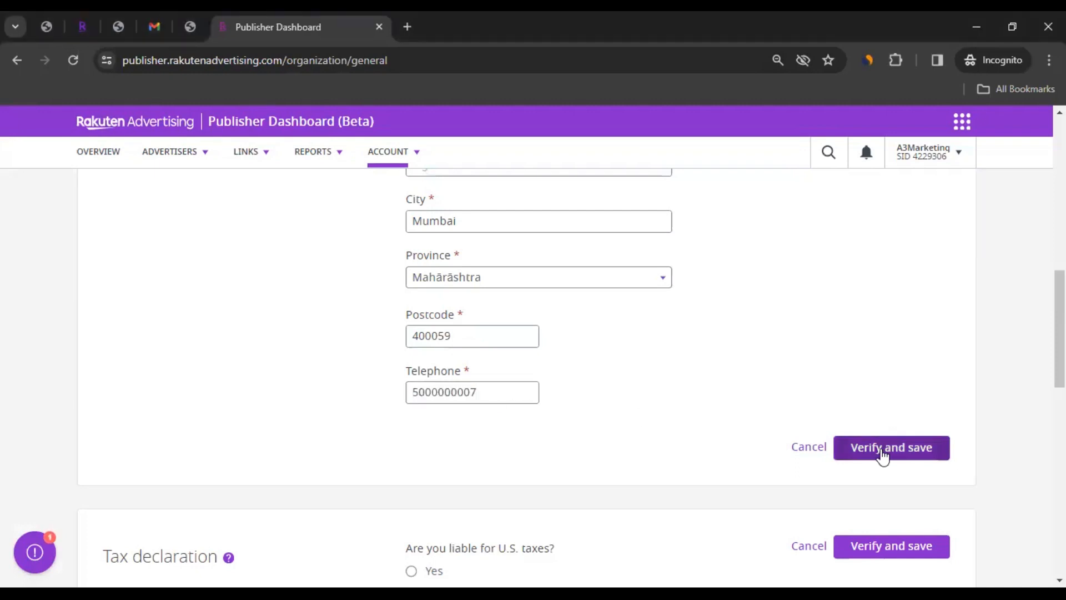
pyautogui.click(882, 452)
# - Answer No to U.S. tax liability and select the W-8BEN tax form
pyautogui.scroll(6, 880, 464)
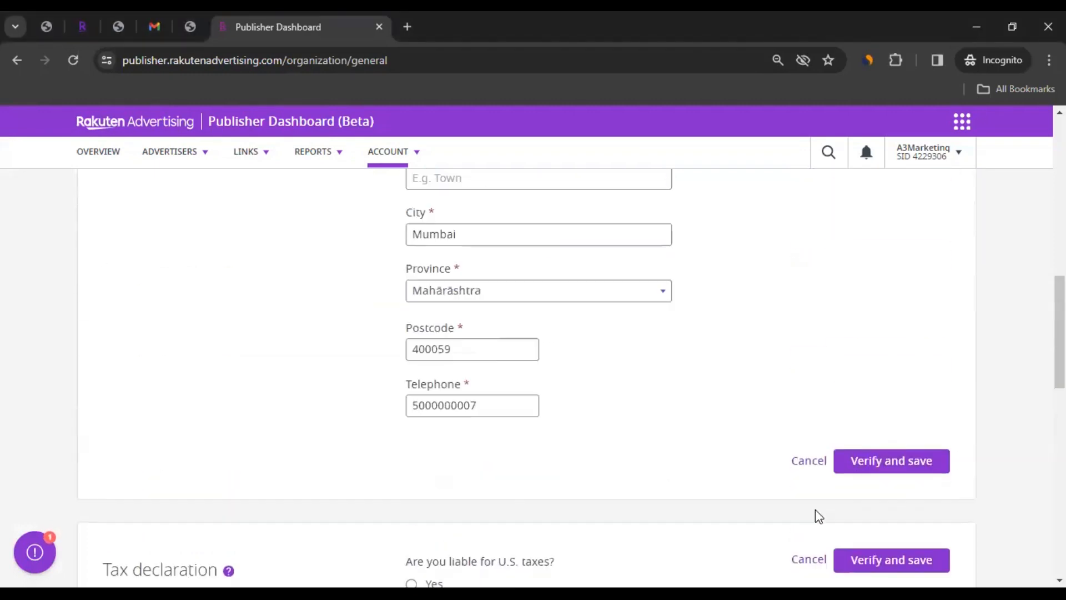
pyautogui.scroll(-4, 819, 512)
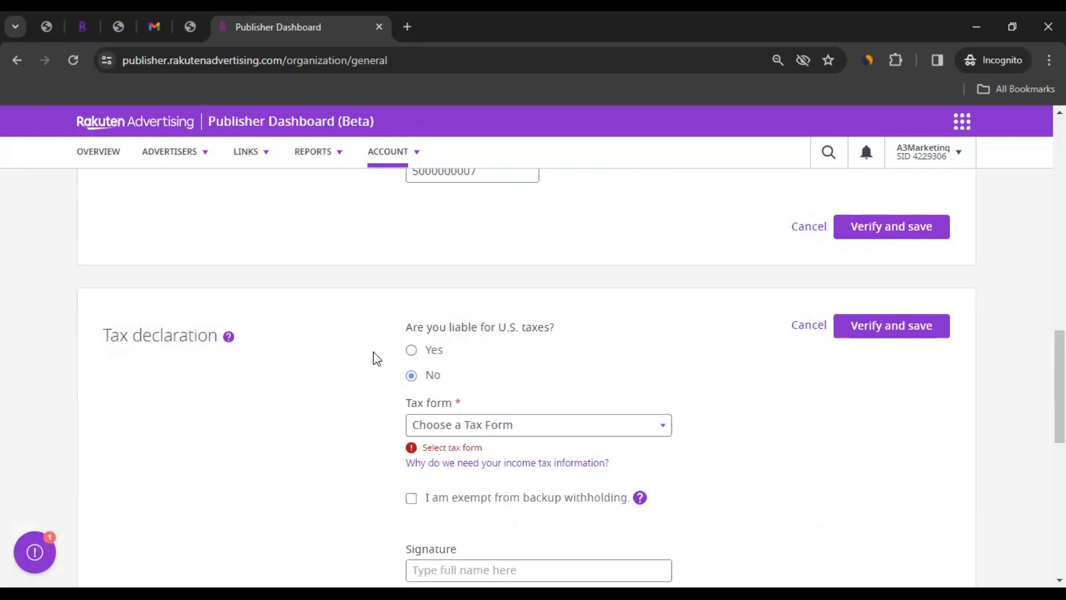
pyautogui.scroll(-1, 371, 357)
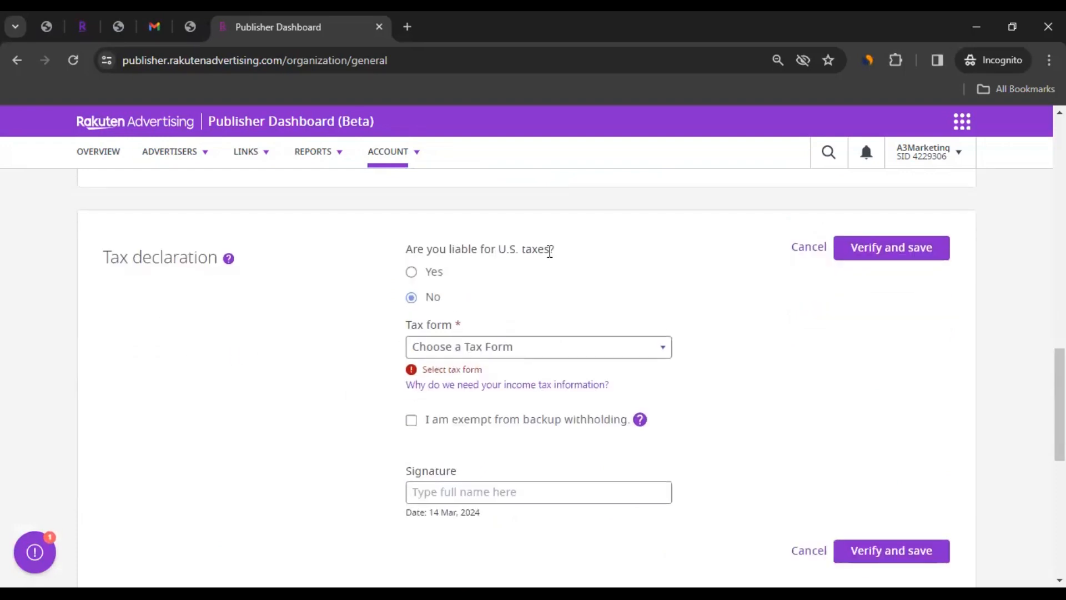
pyautogui.click(411, 272)
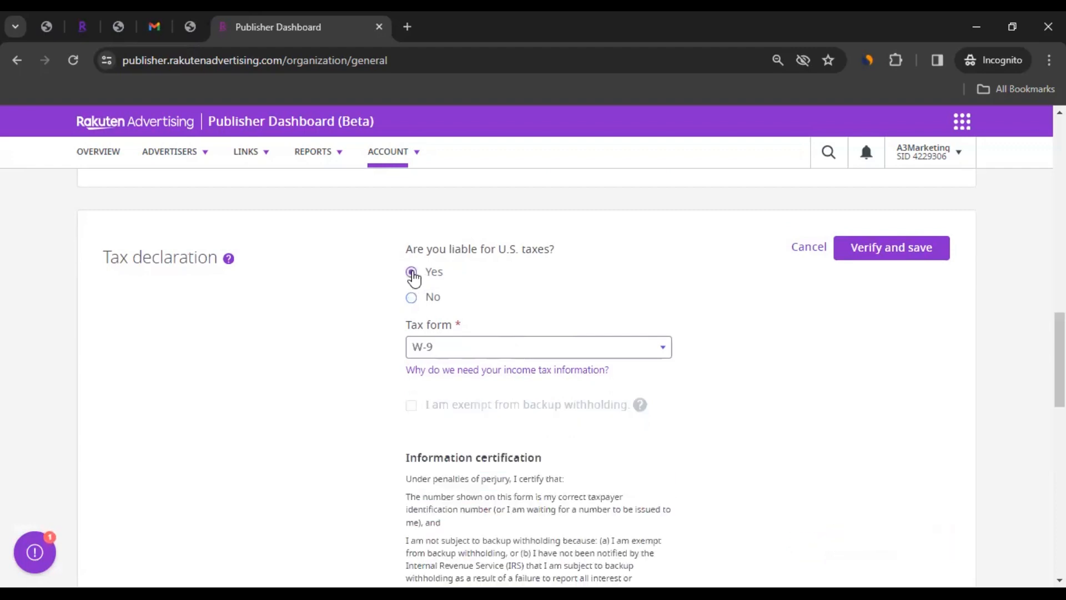
pyautogui.click(462, 350)
pyautogui.click(414, 299)
pyautogui.click(411, 301)
pyautogui.click(461, 350)
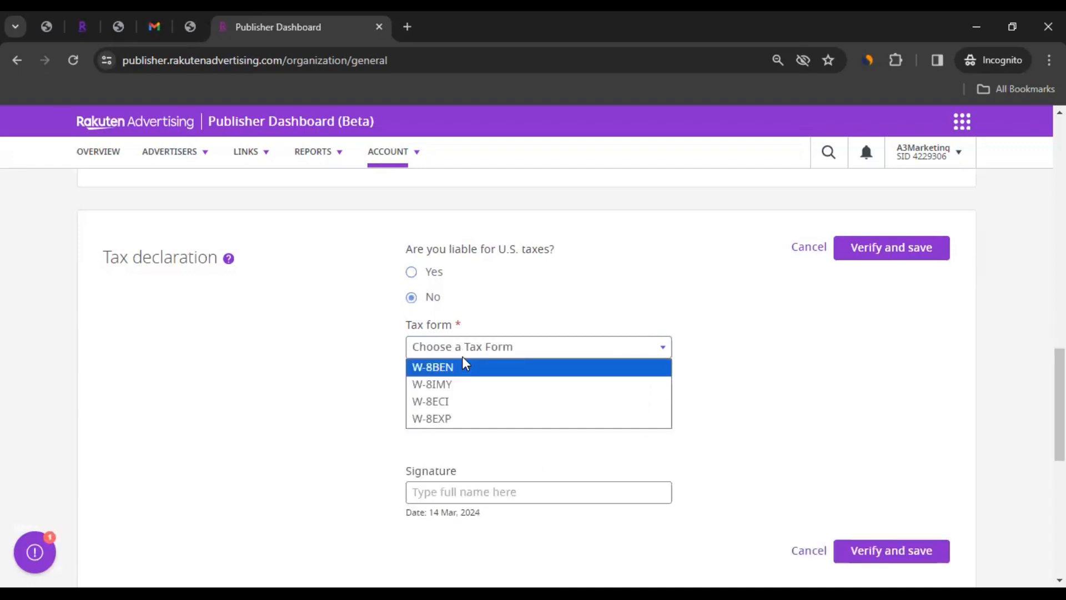
pyautogui.click(473, 370)
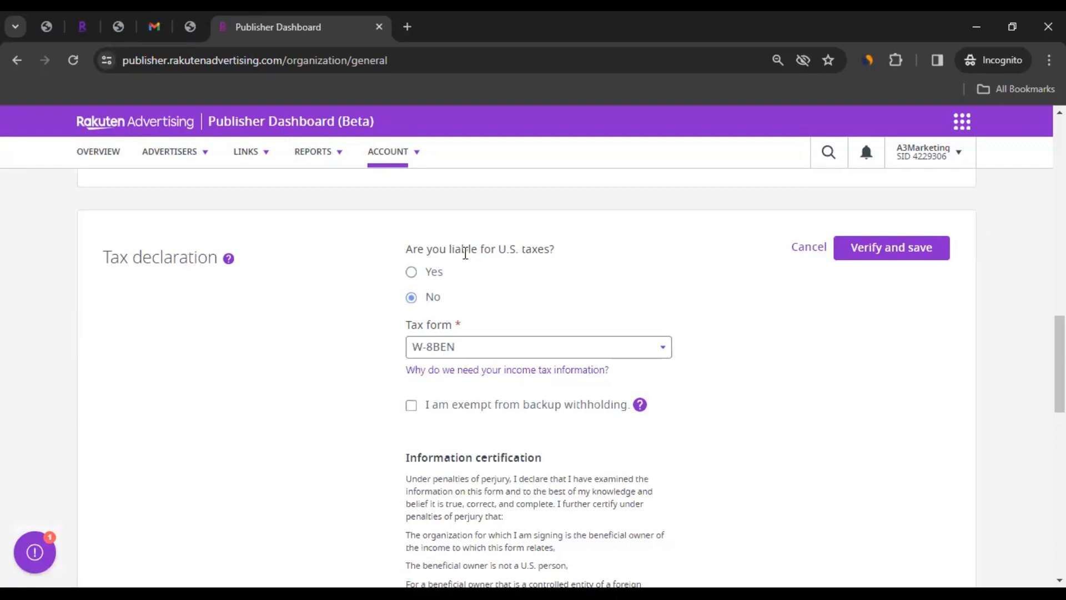
# - Tick 'I am exempt from backup withholding' in the tax declaration
pyautogui.click(411, 404)
pyautogui.scroll(-1, 361, 425)
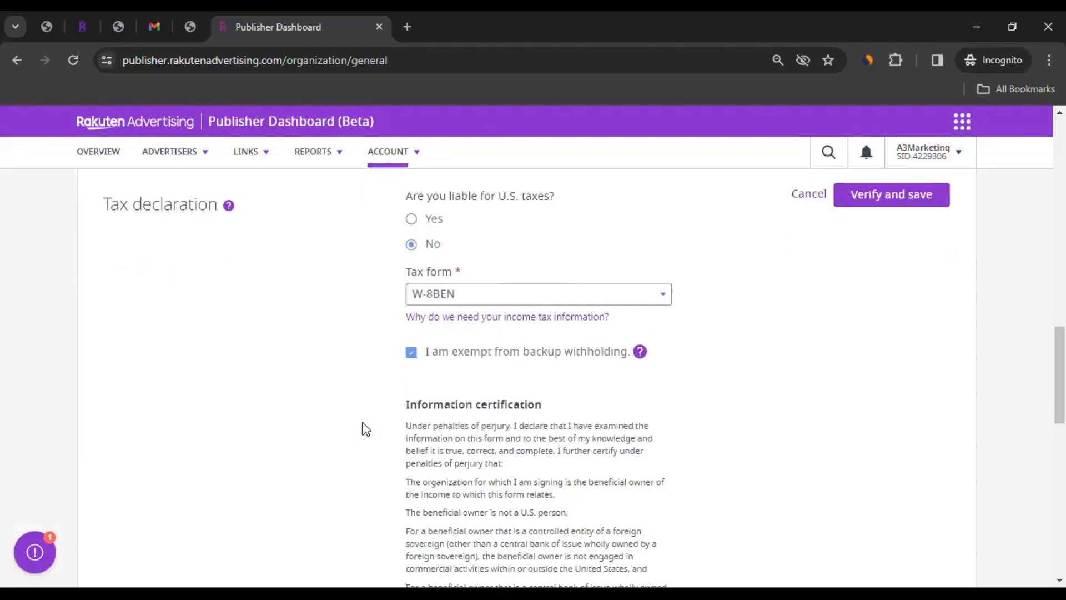
pyautogui.scroll(-2, 363, 427)
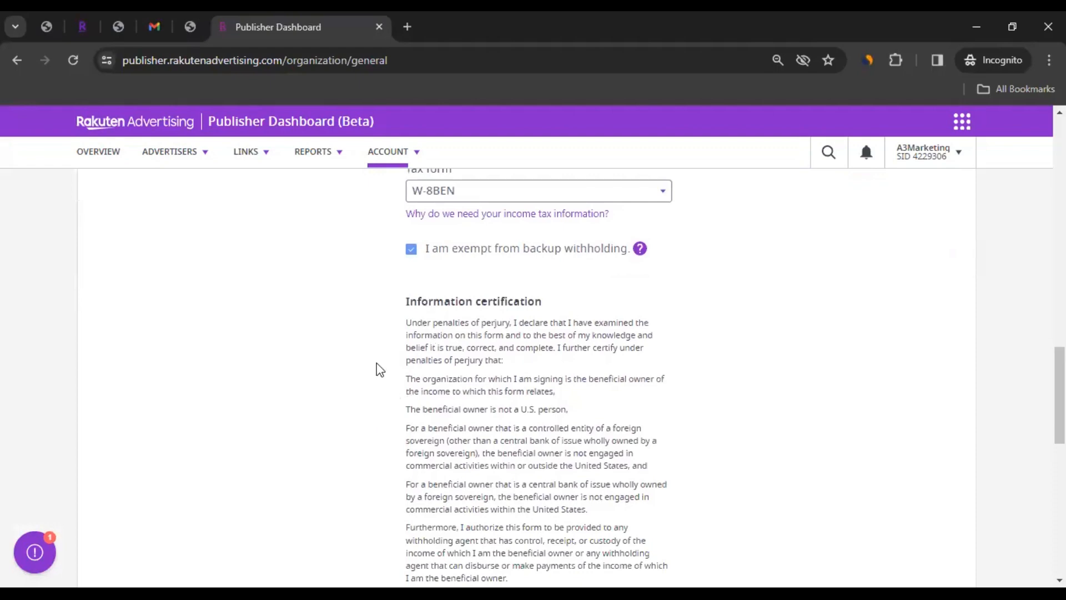
pyautogui.scroll(-5, 366, 372)
# - Sign the tax declaration with the account holder's full name and Verify and save it
pyautogui.click(470, 341)
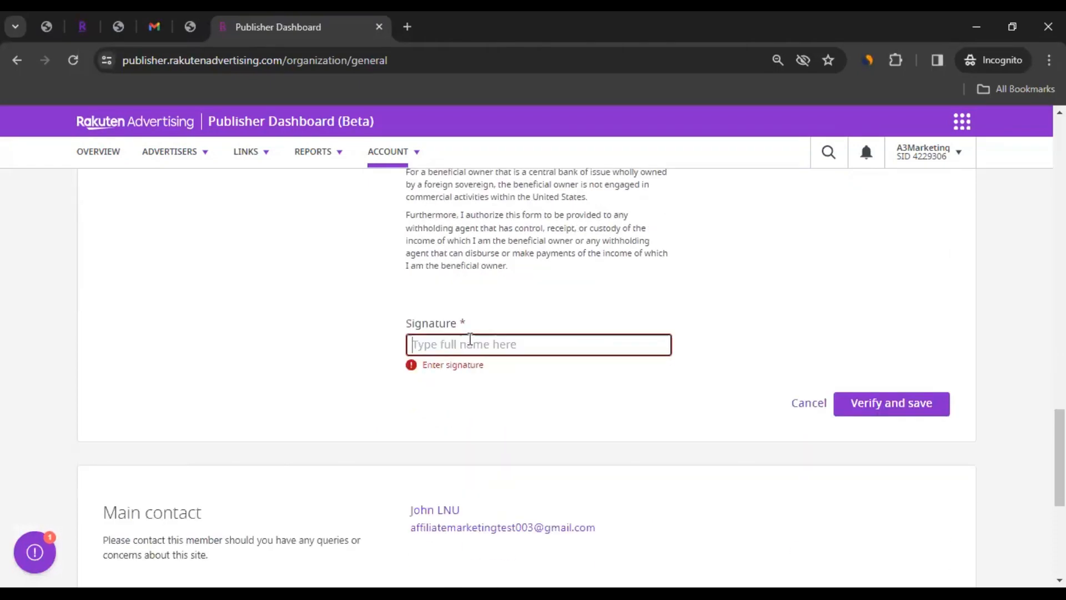
pyautogui.write('JOhn')
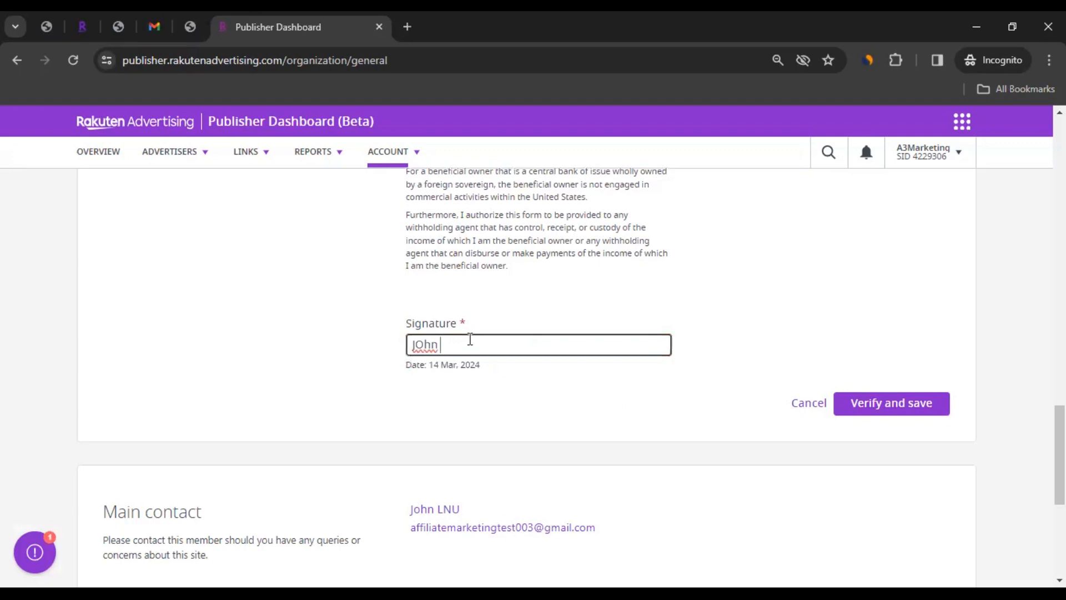
pyautogui.press('BackSpace')
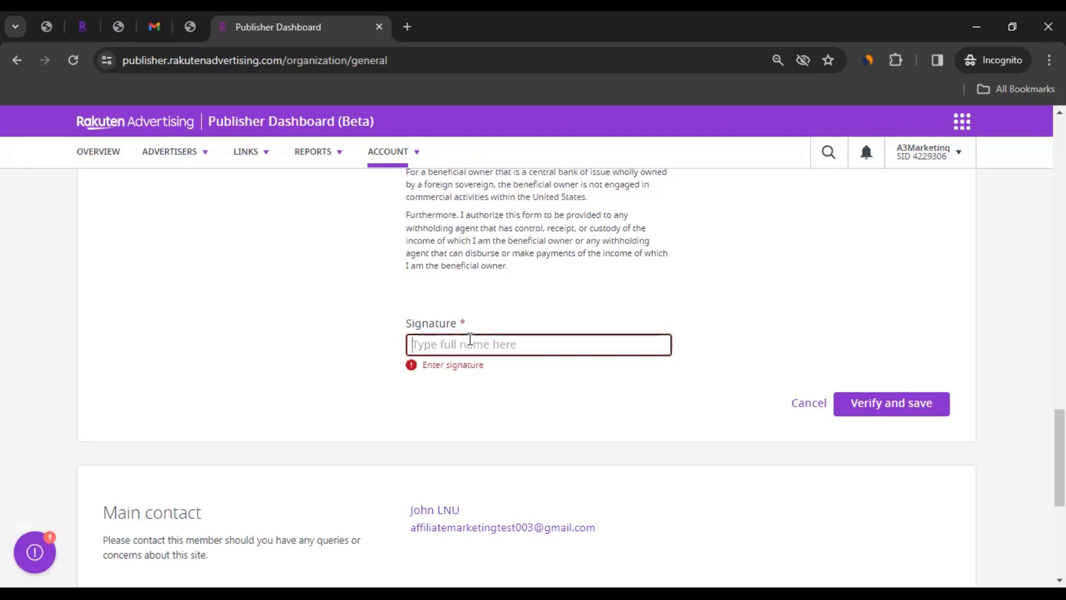
pyautogui.write('John ')
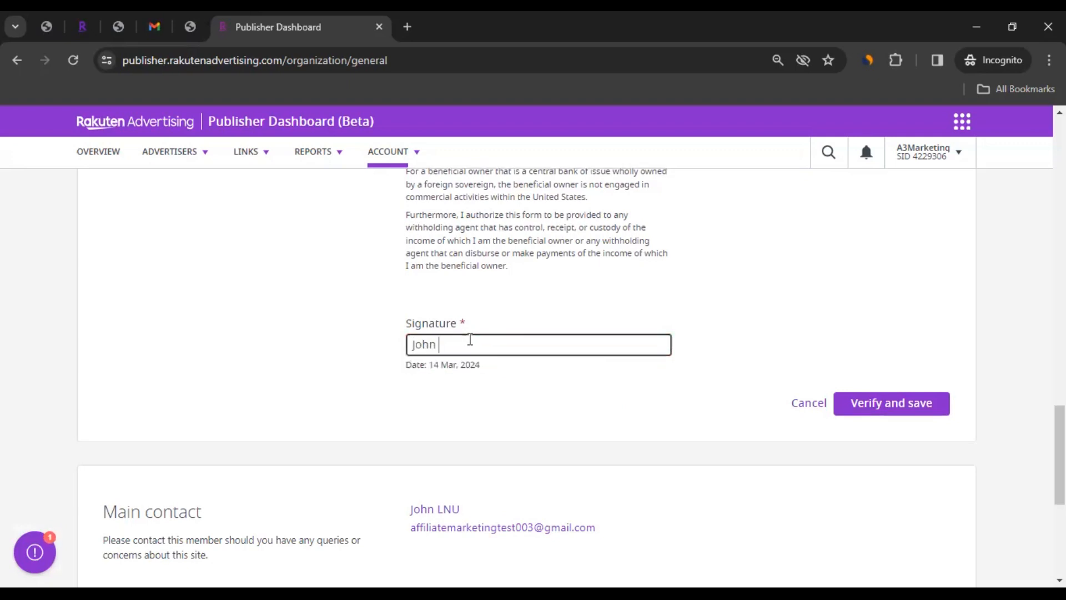
pyautogui.write('LNU')
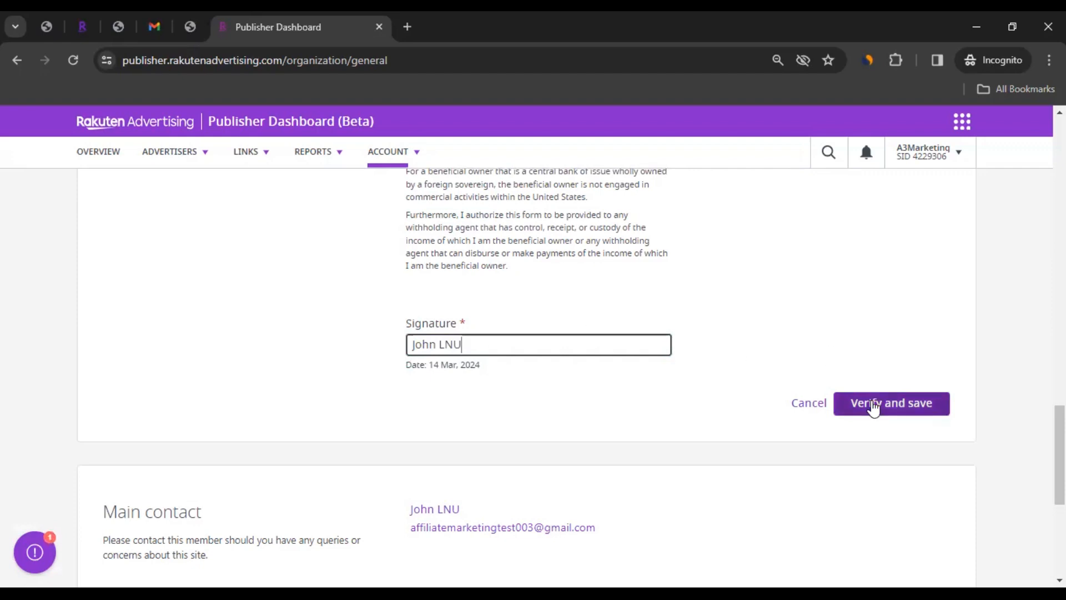
pyautogui.click(873, 406)
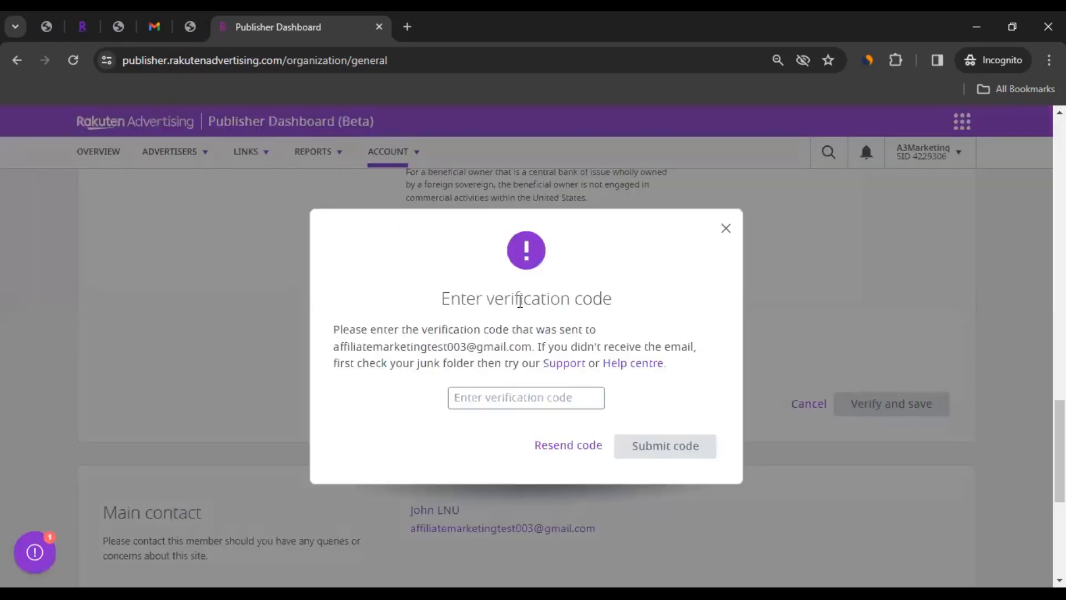
# - Switch to the Gmail tab and dismiss the popup covering the inbox
pyautogui.moveTo(370, 330); pyautogui.dragTo(476, 335)
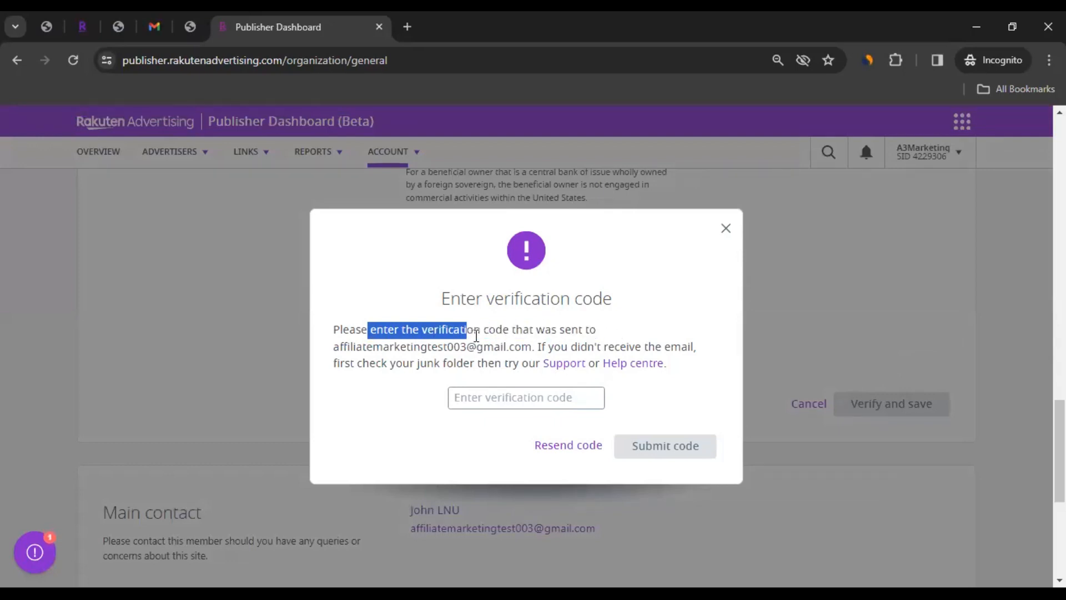
pyautogui.click(158, 32)
pyautogui.click(221, 176)
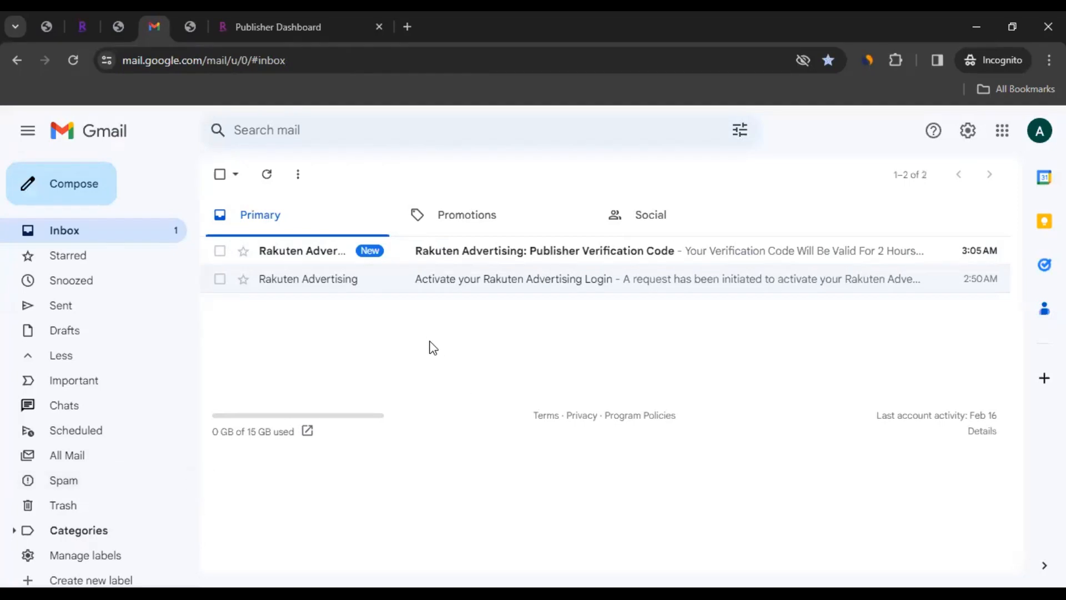
# - Copy the code from the Publisher Verification Code email into the dashboard's verification code box
pyautogui.click(504, 261)
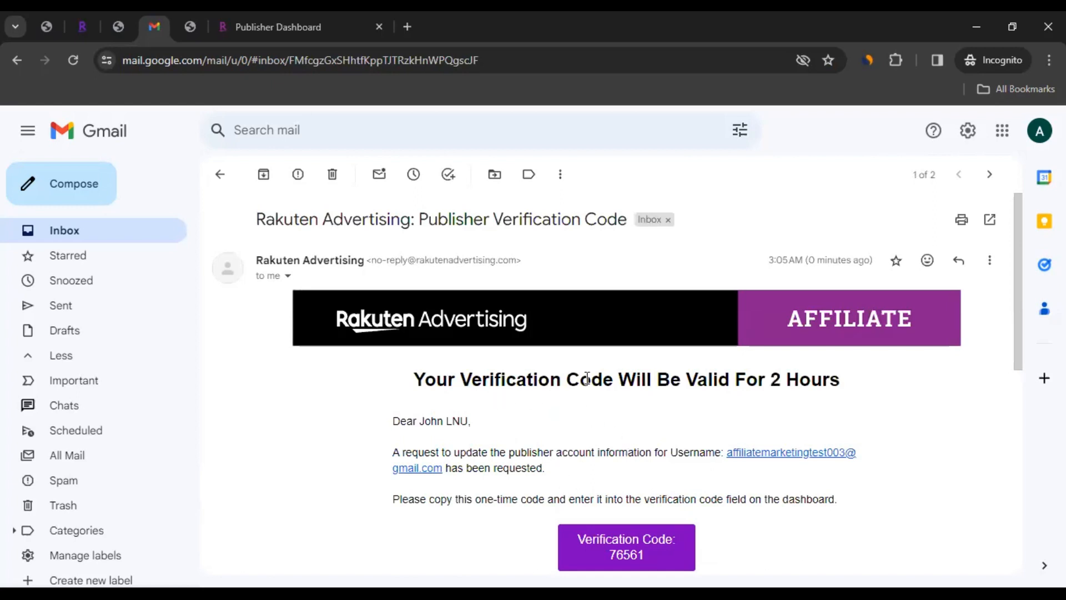
pyautogui.moveTo(448, 379); pyautogui.dragTo(688, 376)
pyautogui.scroll(-1, 770, 371)
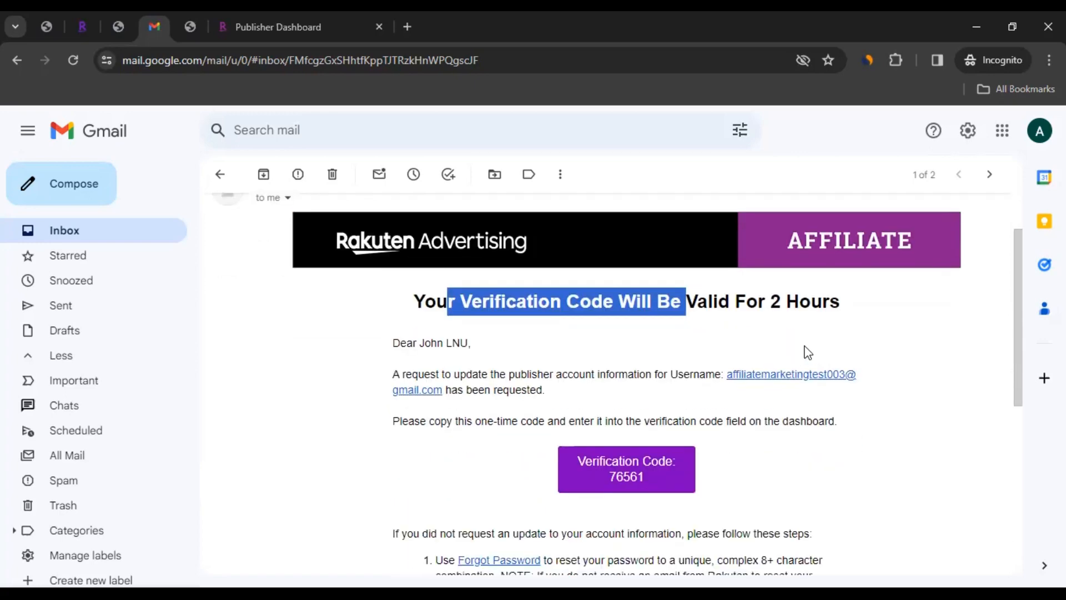
pyautogui.click(622, 472)
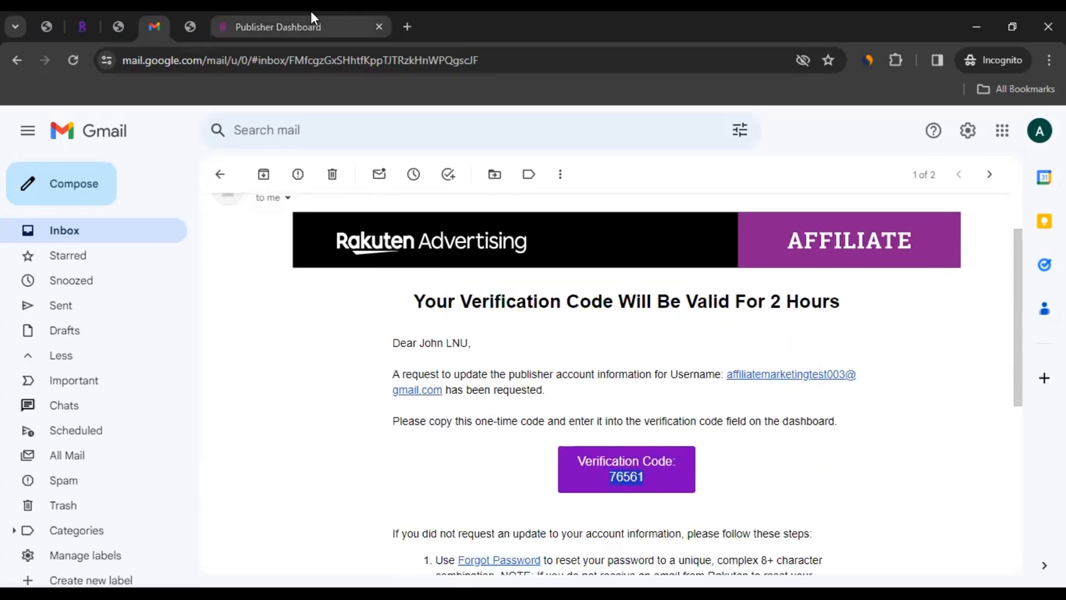
pyautogui.click(315, 27)
pyautogui.click(507, 397)
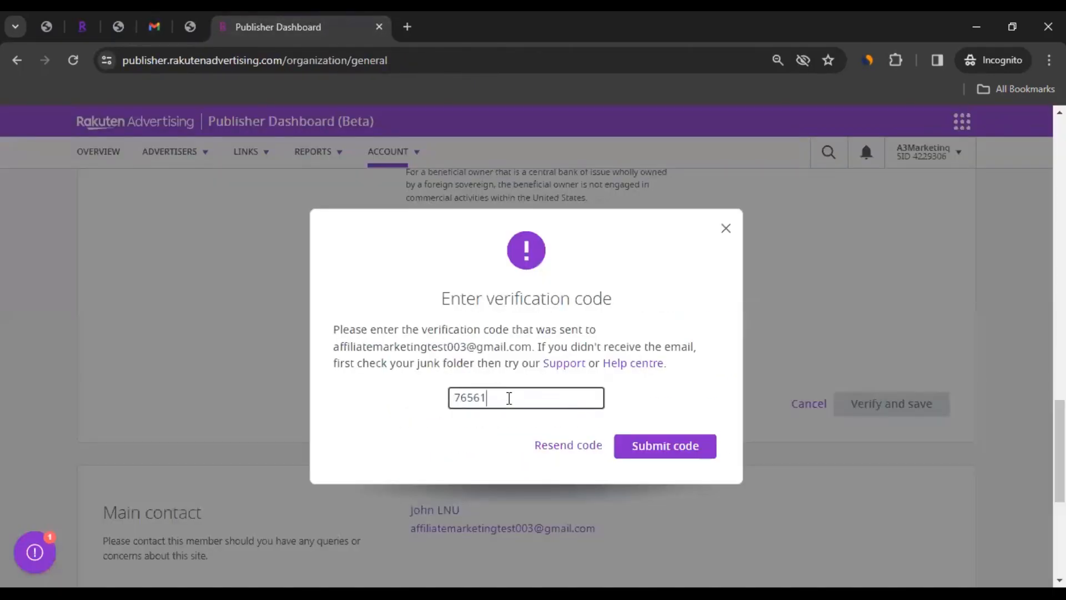
# - Submit the verification code to save the changes, then view the account's Channels list
pyautogui.click(671, 446)
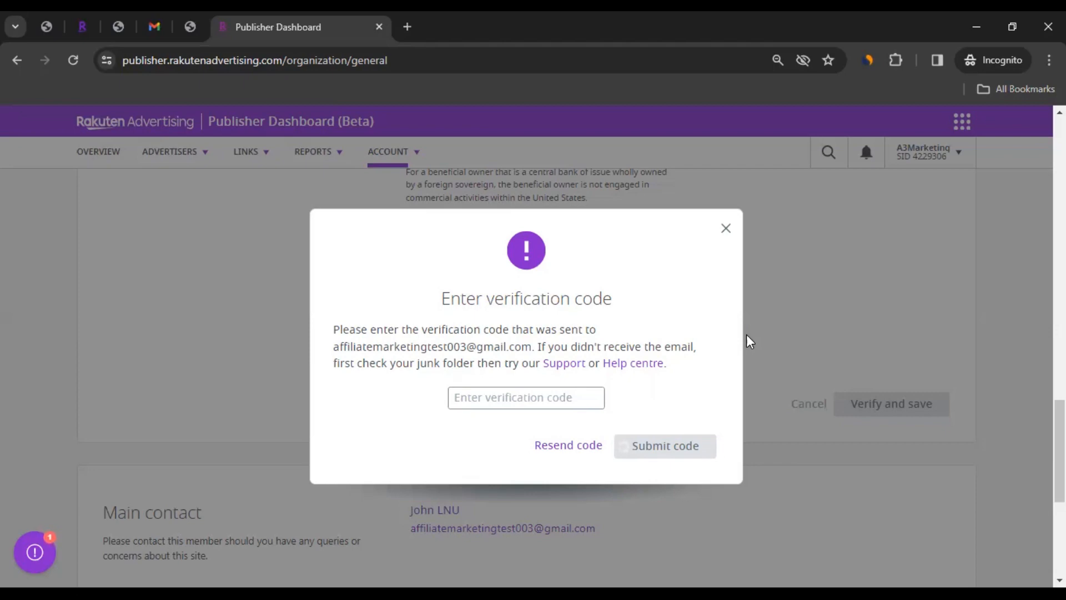
pyautogui.scroll(15, 789, 320)
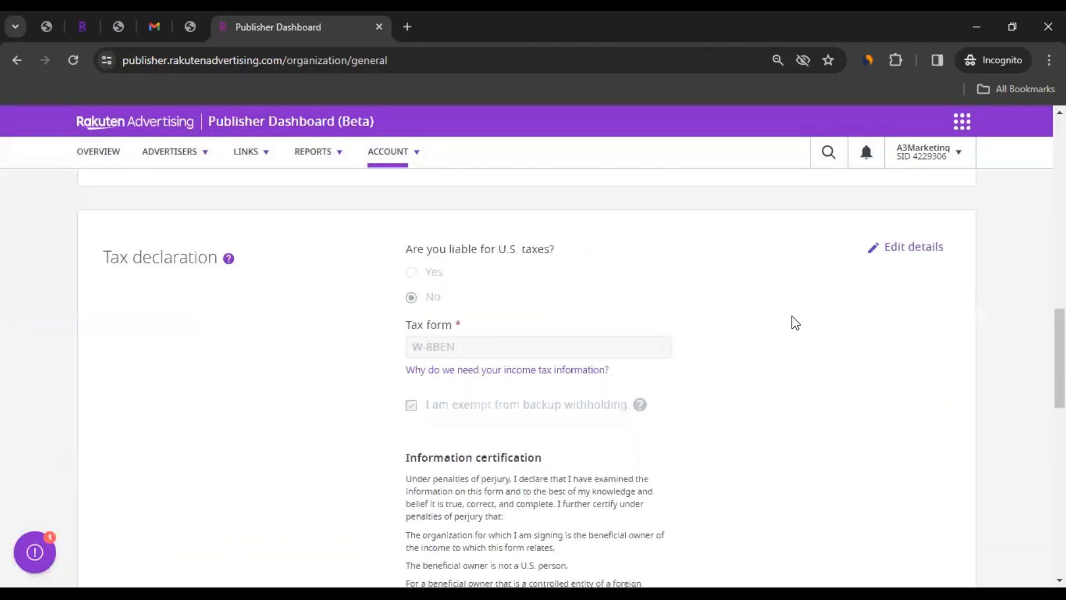
pyautogui.scroll(5, 589, 293)
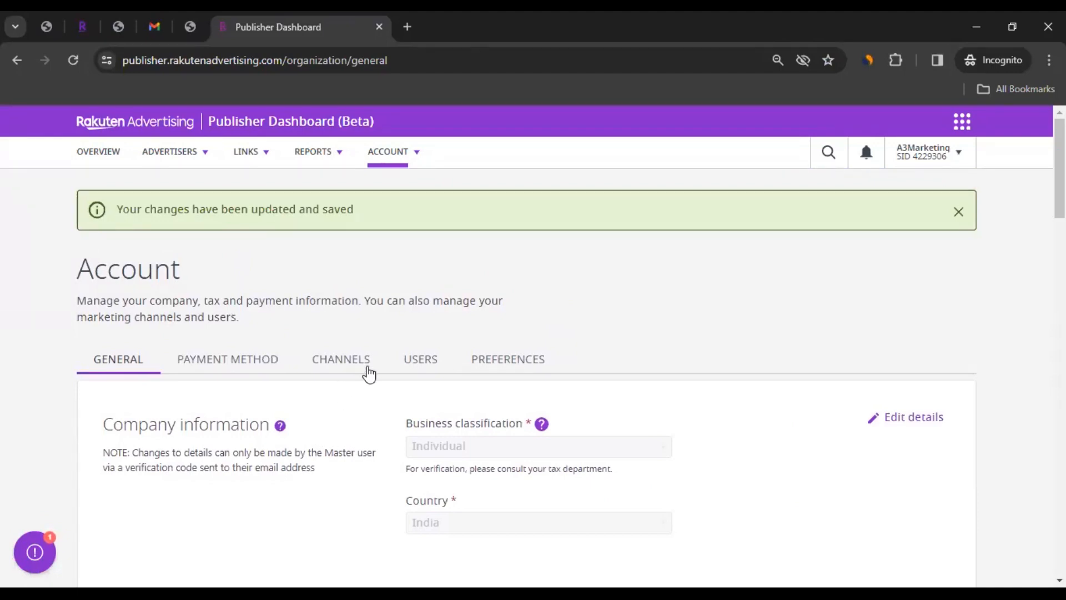
pyautogui.click(349, 360)
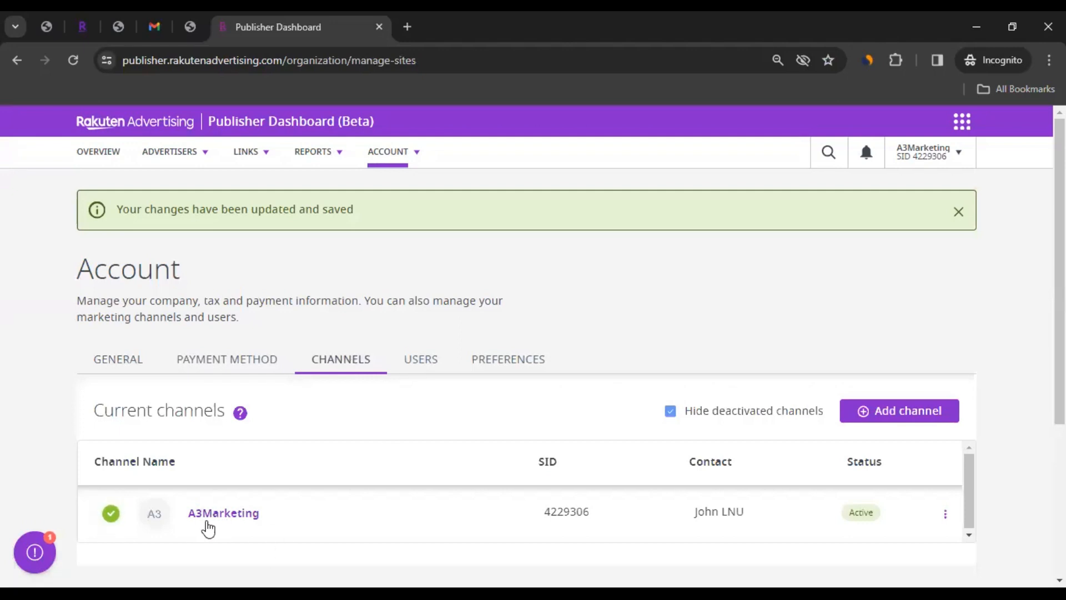
# - Add a new channel with profile name 'Channe', the pasted URL and a placeholder description
pyautogui.click(898, 418)
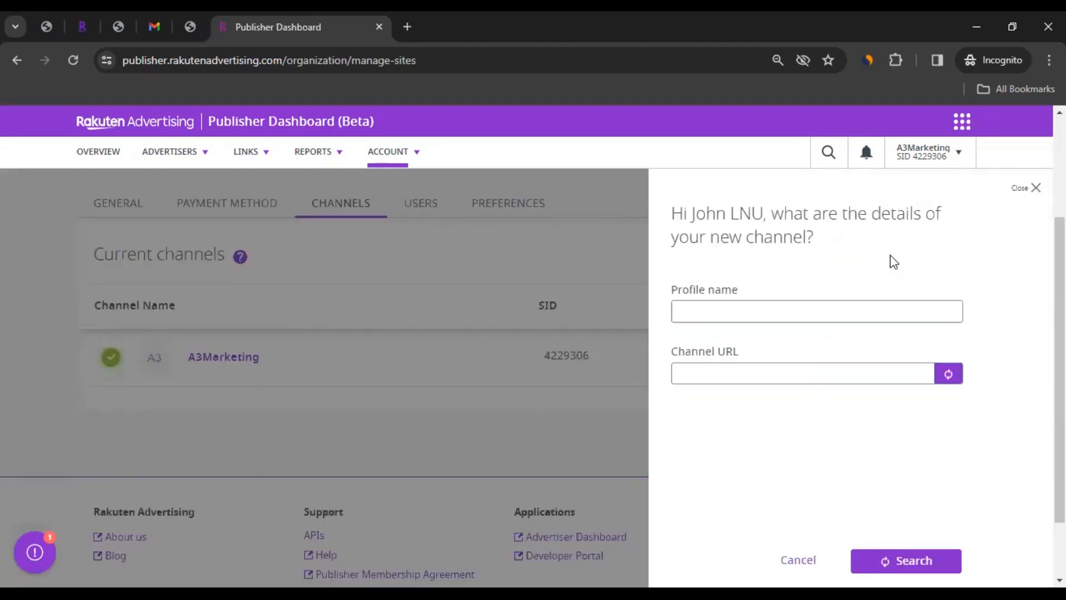
pyautogui.click(723, 308)
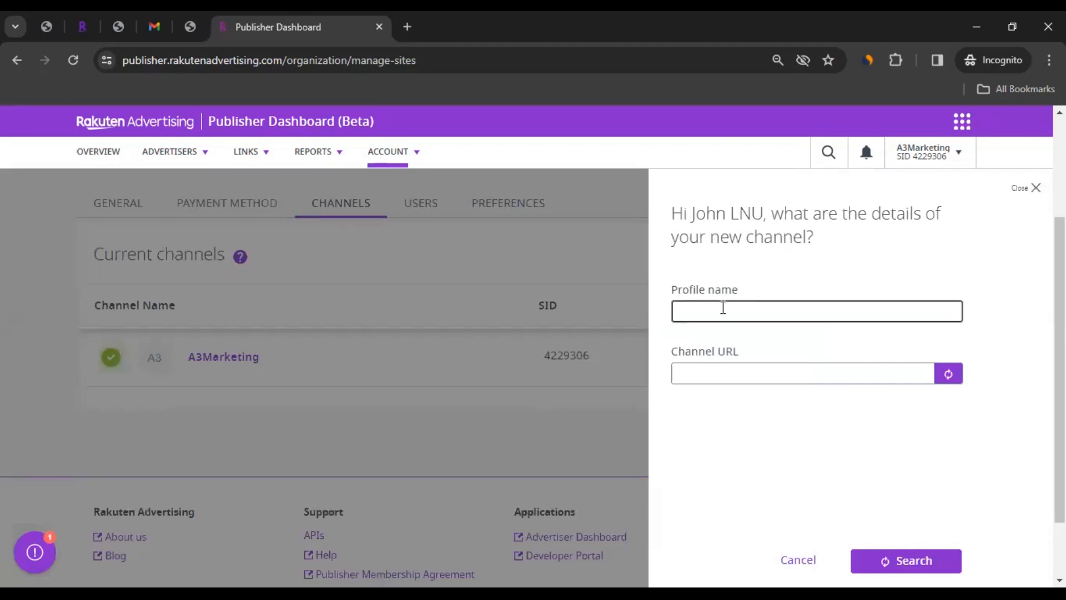
pyautogui.write('Channel #2')
pyautogui.click(733, 376)
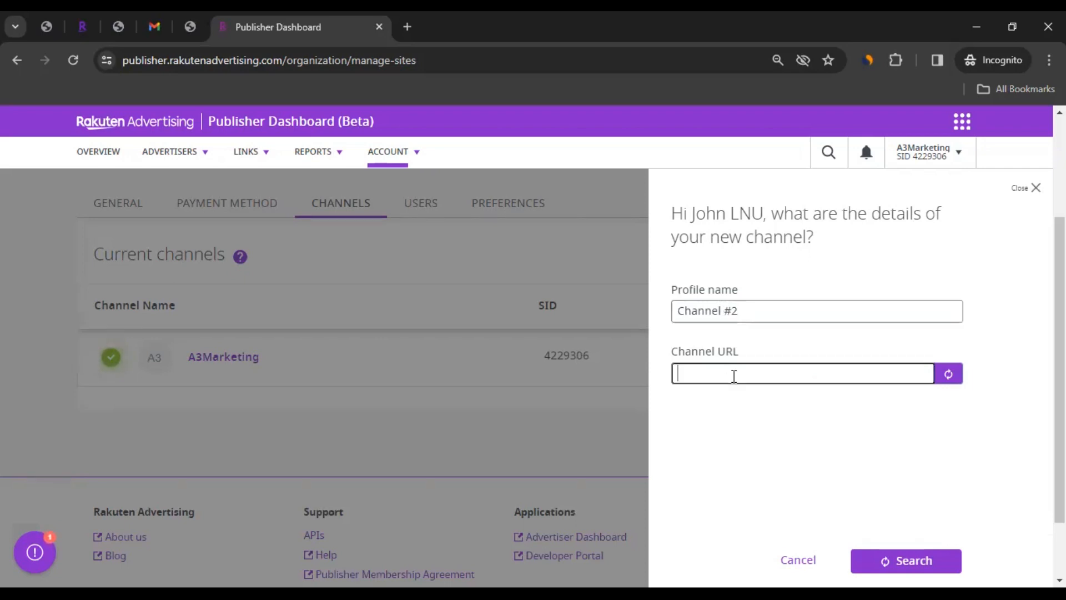
pyautogui.hotkey('ctrl', 'v')
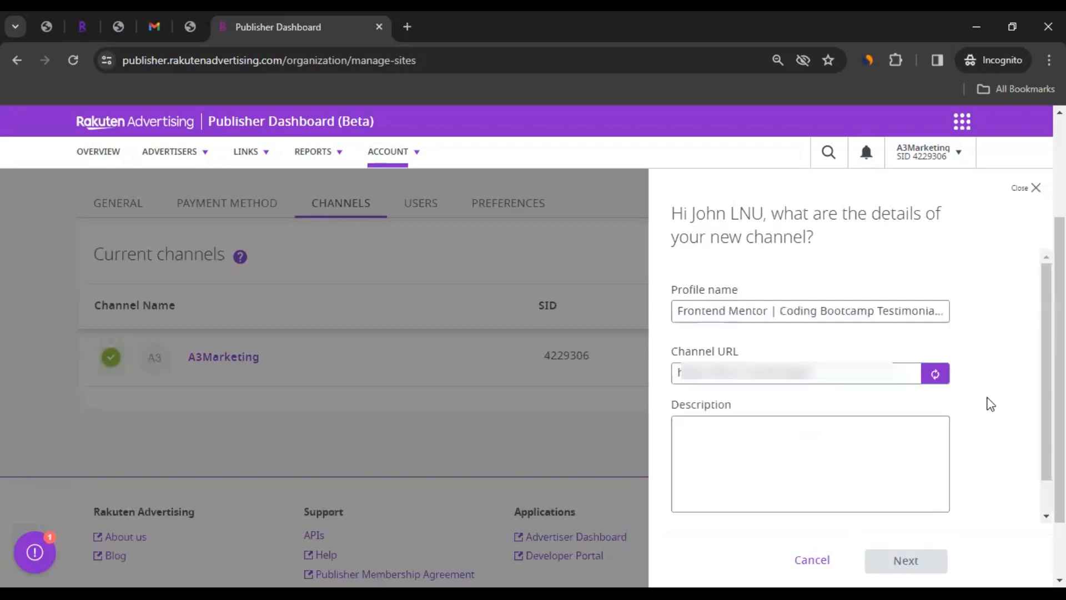
pyautogui.click(822, 445)
pyautogui.write('Lorem ipsum dolor sit amet, consectetur adipiscing elit, sed do eiusmod tempor incididunt ut labore et dolore magna aliqua. Ut enim ad minim veniam, quis nostrud exercitation ullamco laboris nisi ut aliquip ex ea commodo consequat.')
pyautogui.click(906, 561)
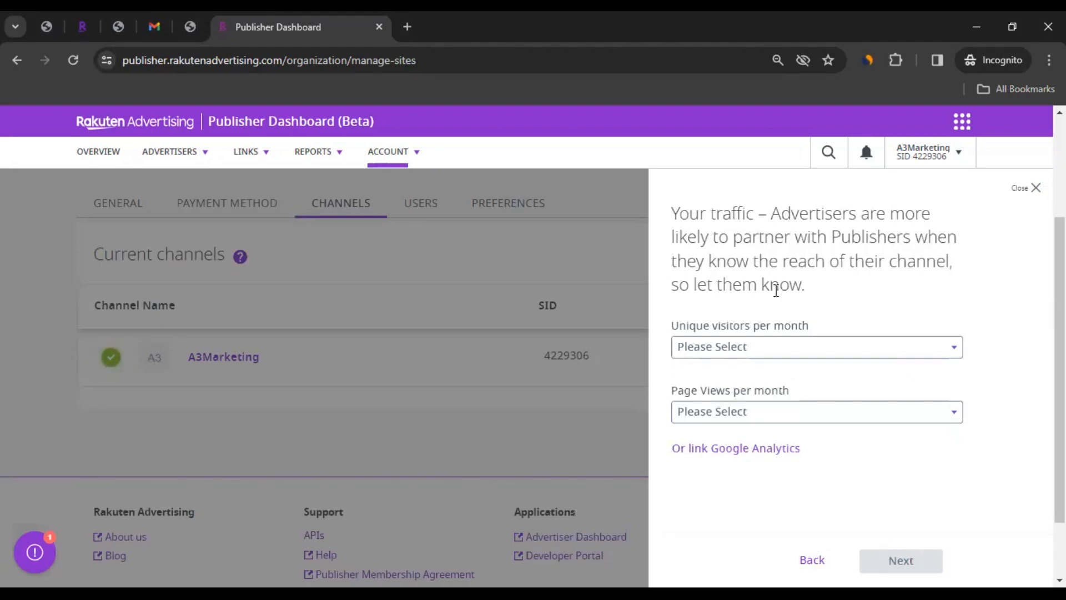
# - Set both unique visitors and page views to 500 to 5000
pyautogui.click(792, 346)
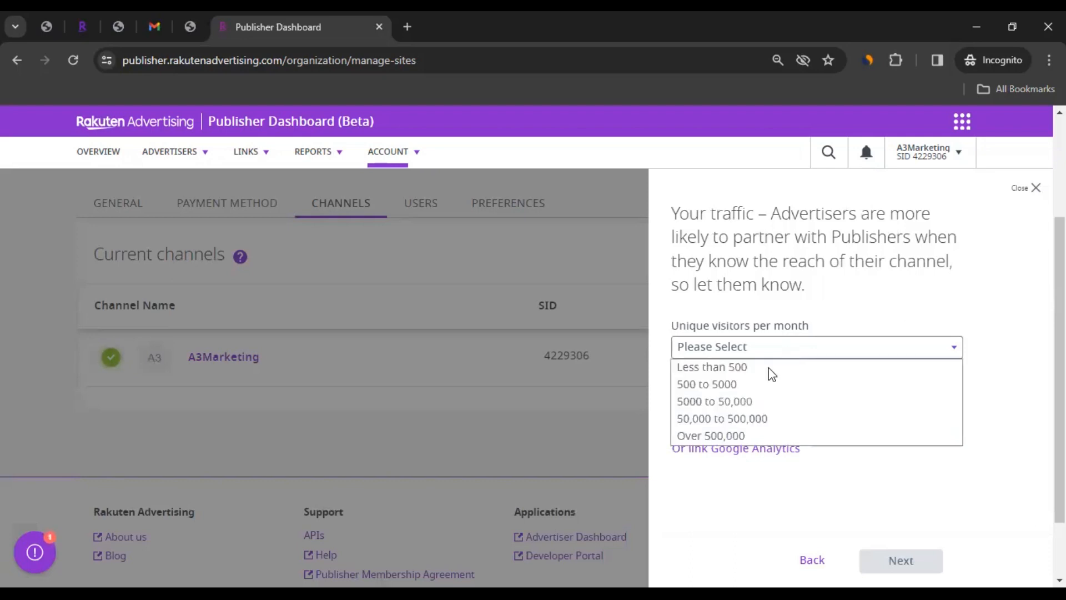
pyautogui.click(762, 412)
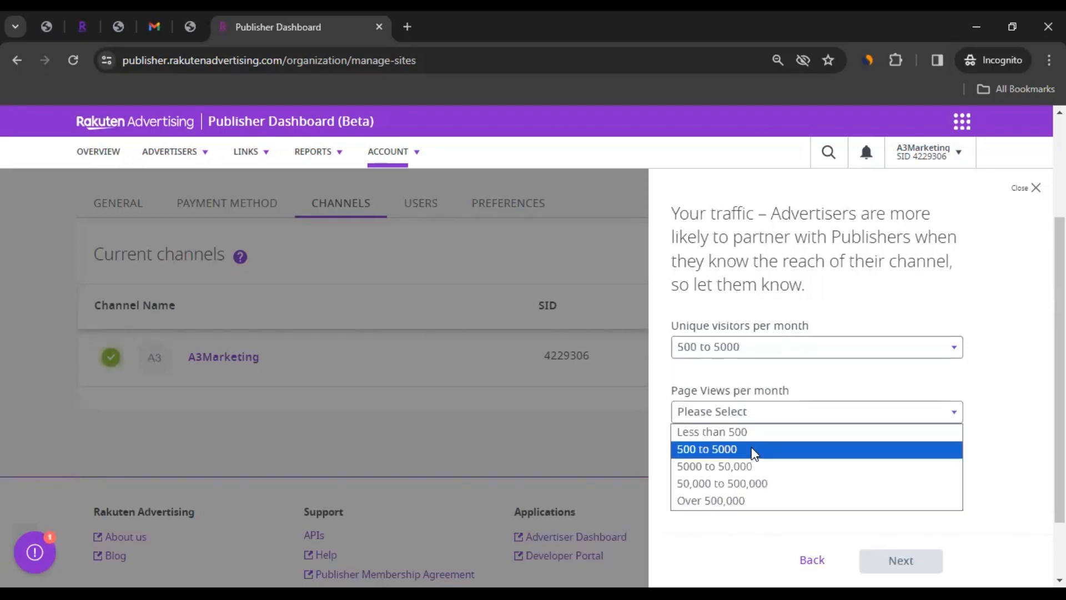
pyautogui.click(753, 450)
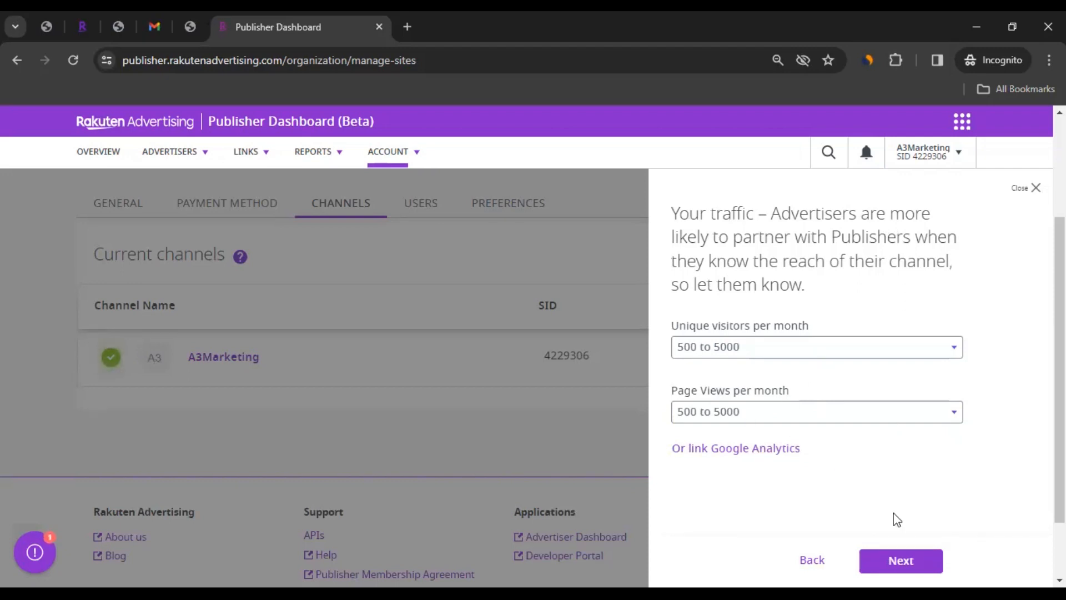
pyautogui.click(917, 558)
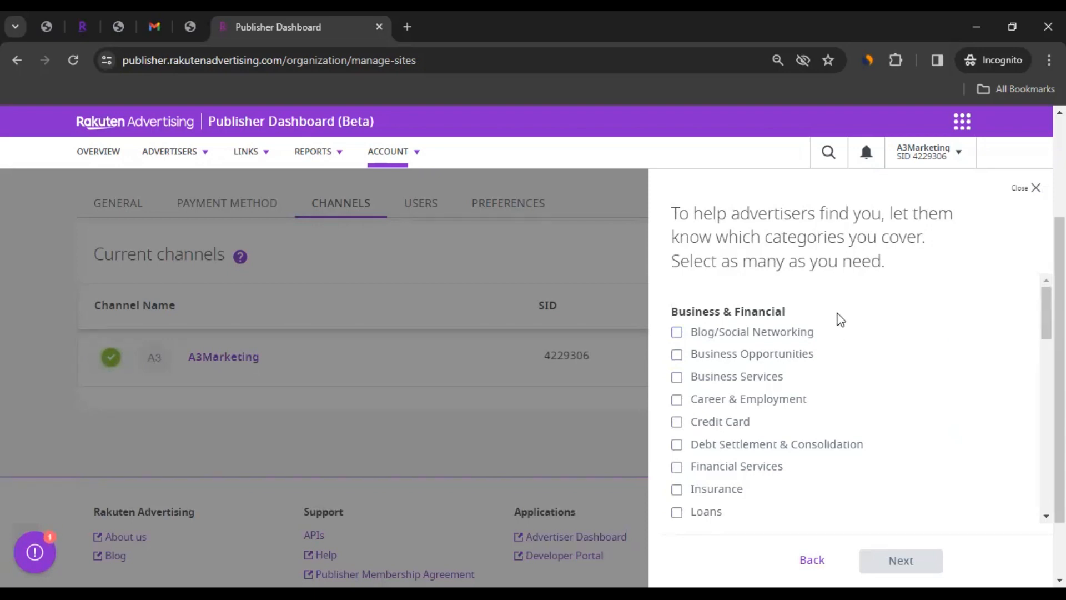
# - Tick the Blog/Social Networking, Computers & Technology and Education categories
pyautogui.click(677, 332)
pyautogui.scroll(-6, 675, 430)
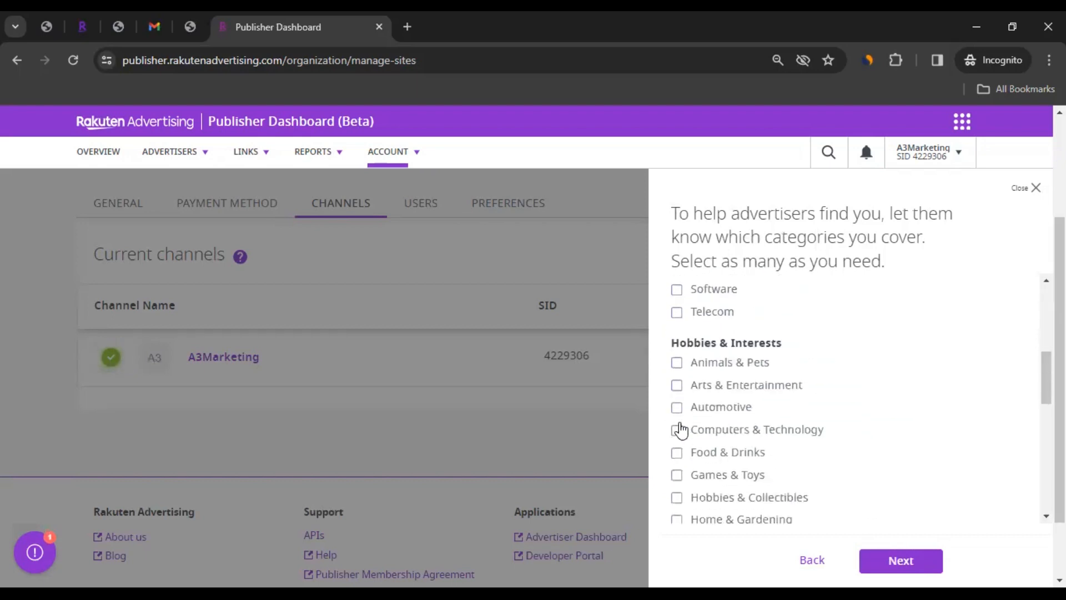
pyautogui.scroll(-1, 687, 400)
pyautogui.click(677, 351)
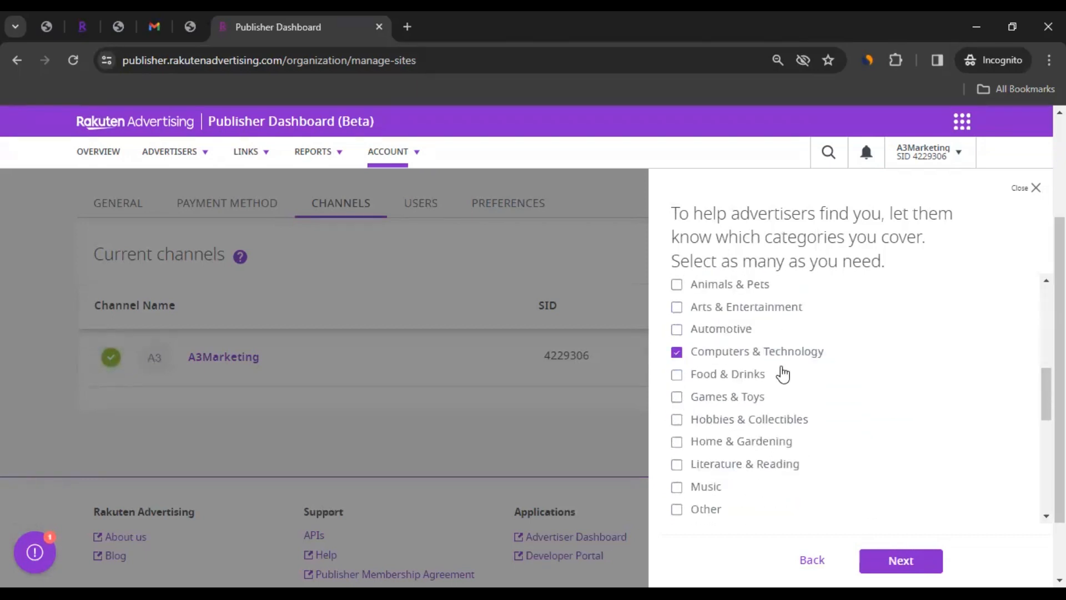
pyautogui.scroll(-5, 811, 389)
pyautogui.click(684, 362)
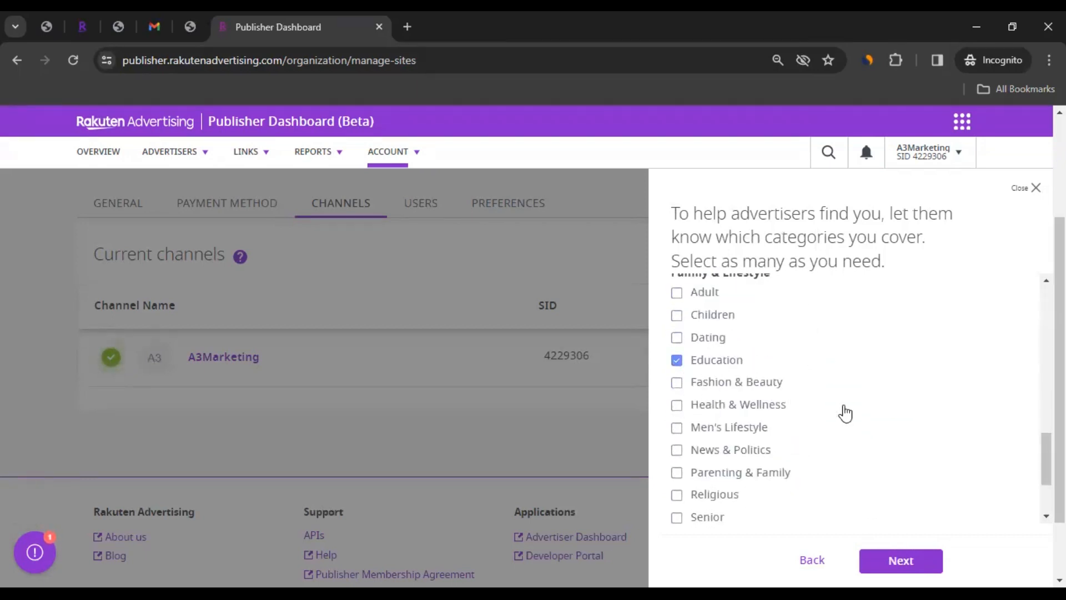
pyautogui.scroll(-3, 844, 414)
pyautogui.click(918, 562)
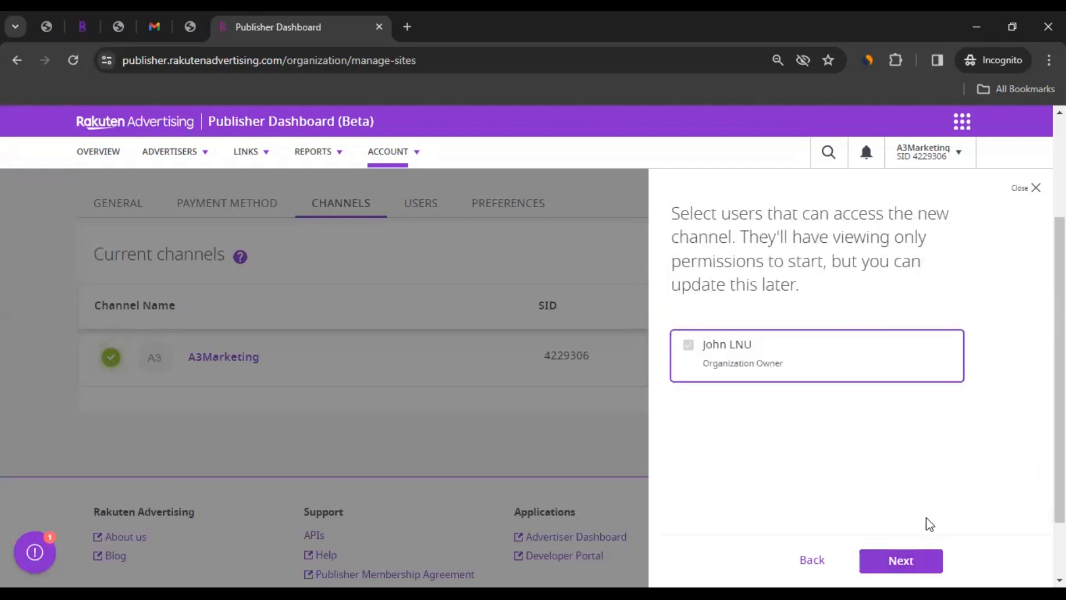
# - Skip past the user-access step, accept the Membership Agreement and submit the channel
pyautogui.moveTo(694, 215); pyautogui.dragTo(727, 285)
pyautogui.click(807, 288)
pyautogui.click(904, 558)
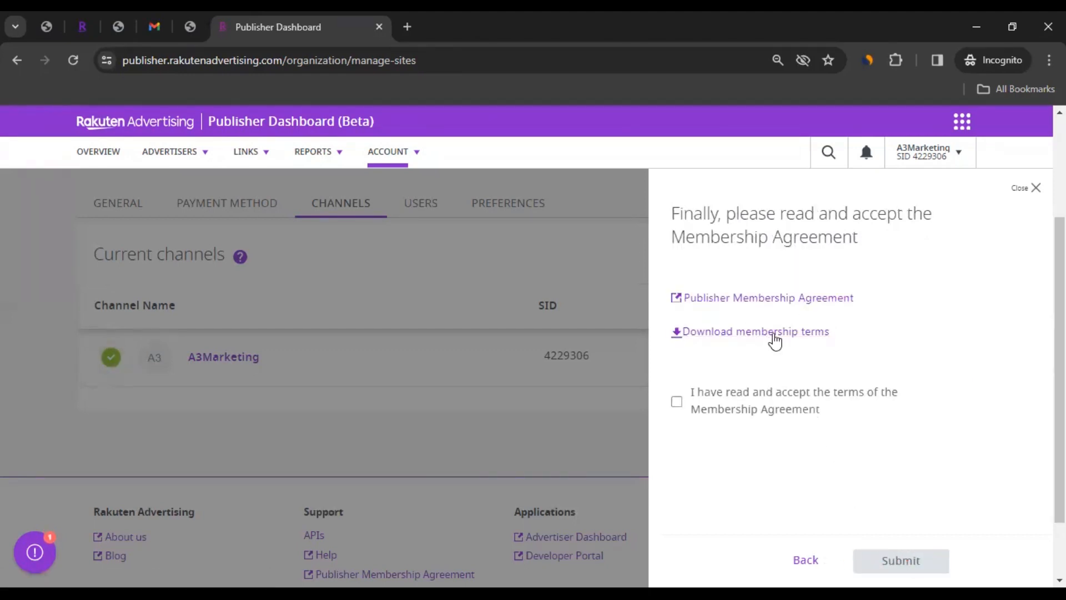
pyautogui.click(678, 403)
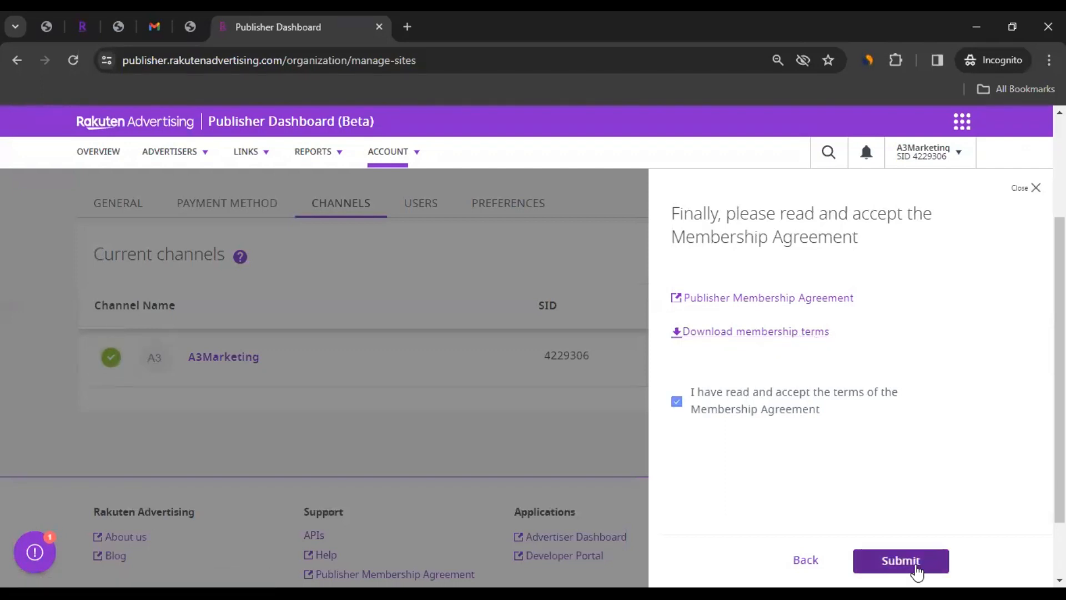
pyautogui.click(914, 562)
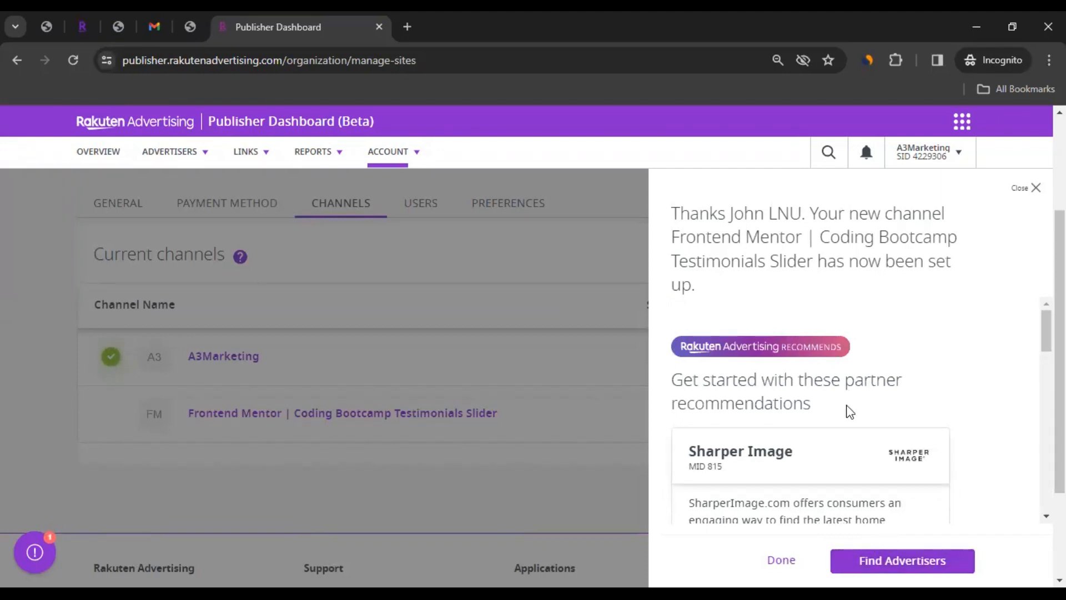
# - Close the setup panel and choose View details for the Frontend Mentor channel
pyautogui.click(781, 560)
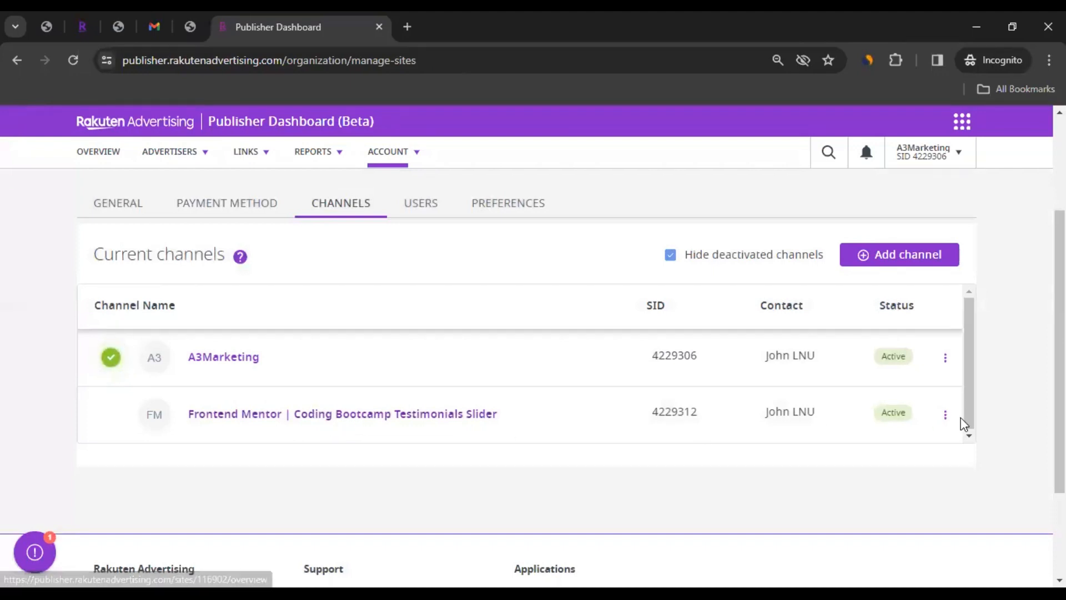
pyautogui.click(946, 417)
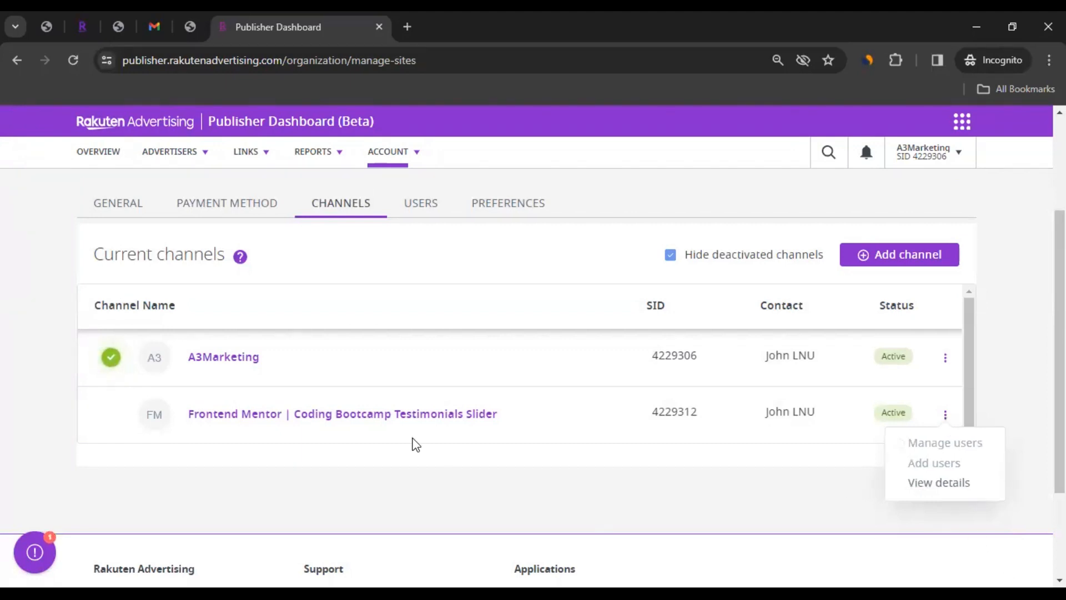
pyautogui.click(943, 494)
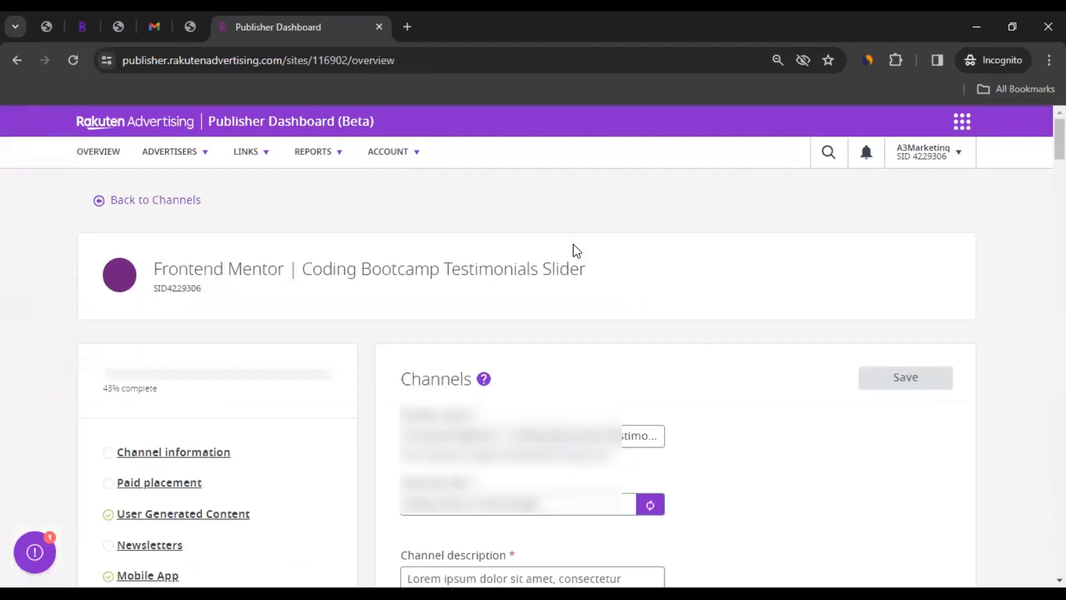
# - Rename the channel profile to 'Channel #2'
pyautogui.scroll(-2, 578, 345)
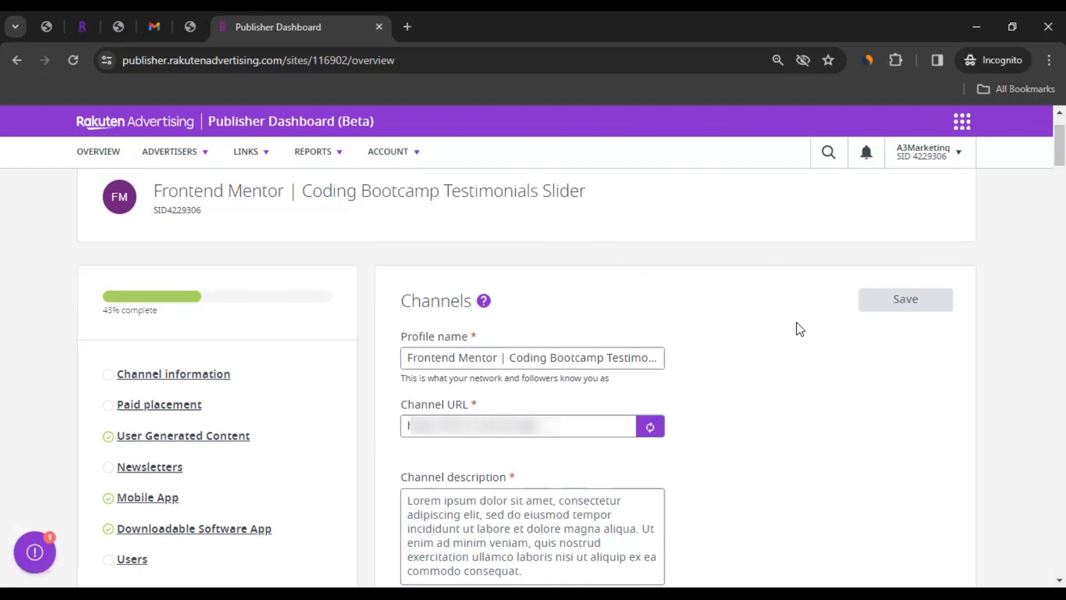
pyautogui.tripleClick(512, 358)
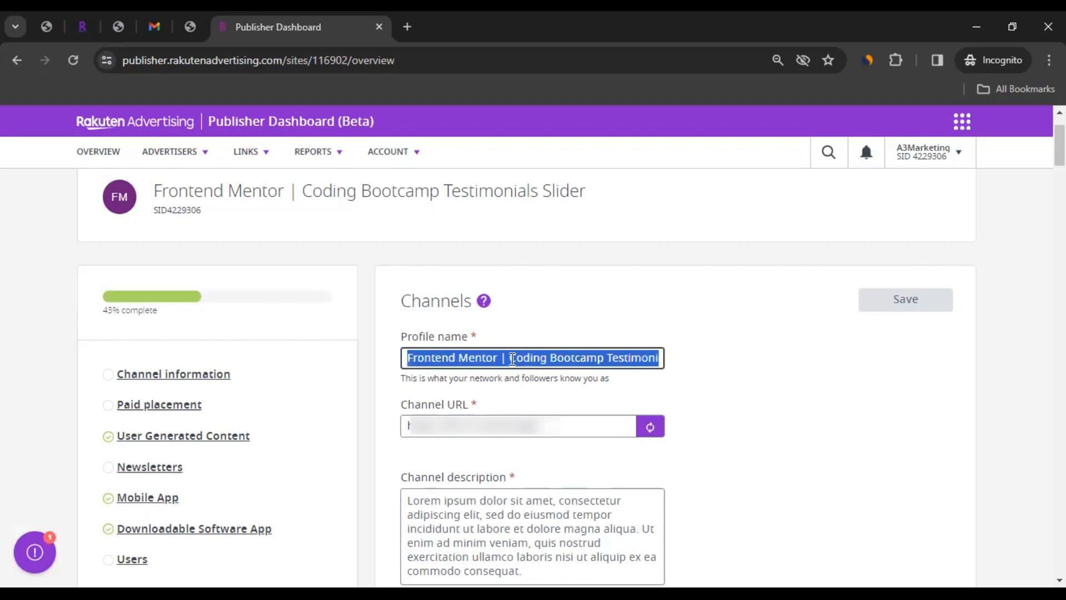
pyautogui.write('Channel')
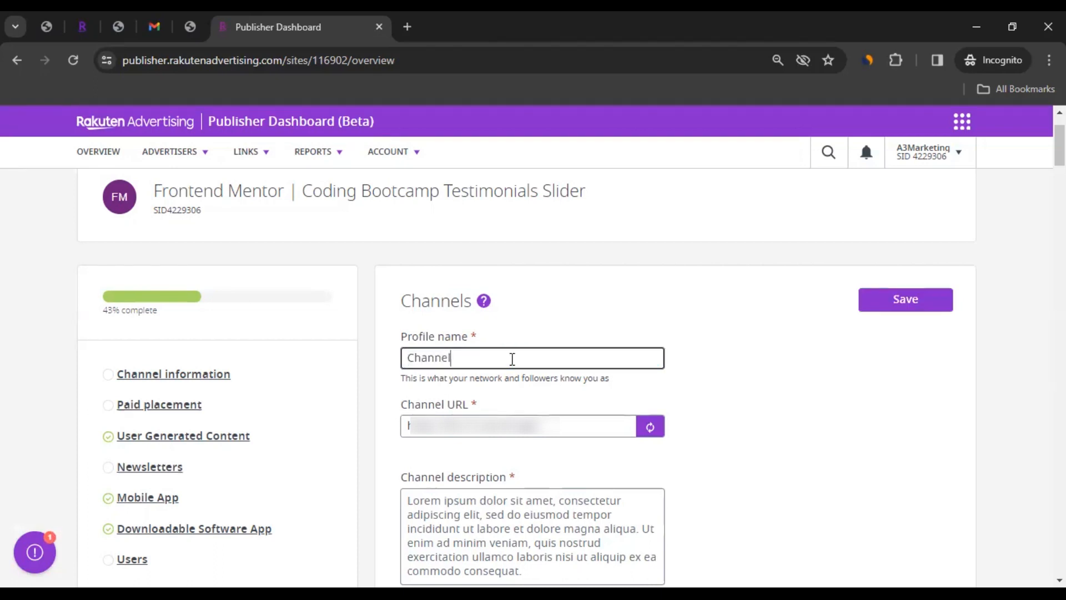
pyautogui.write(' #2')
pyautogui.tripleClick(411, 363)
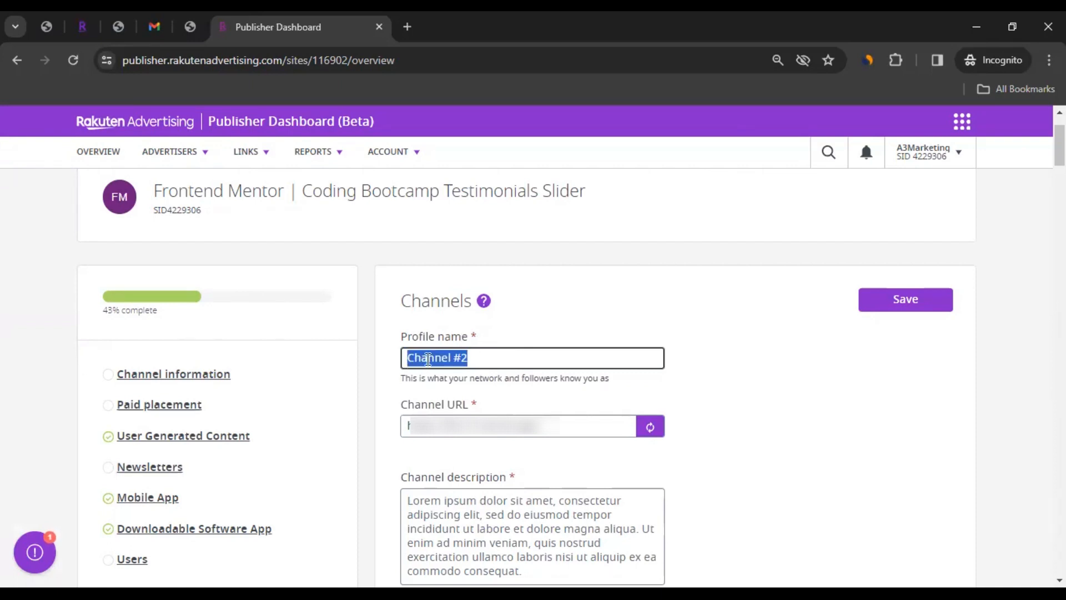
pyautogui.scroll(-8, 733, 379)
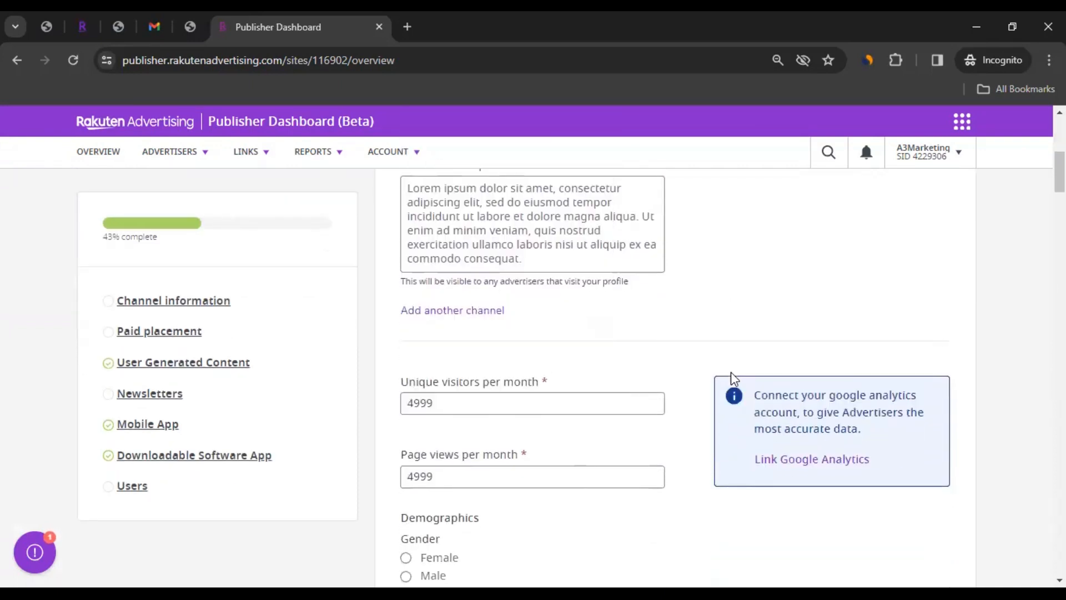
pyautogui.scroll(-1, 699, 354)
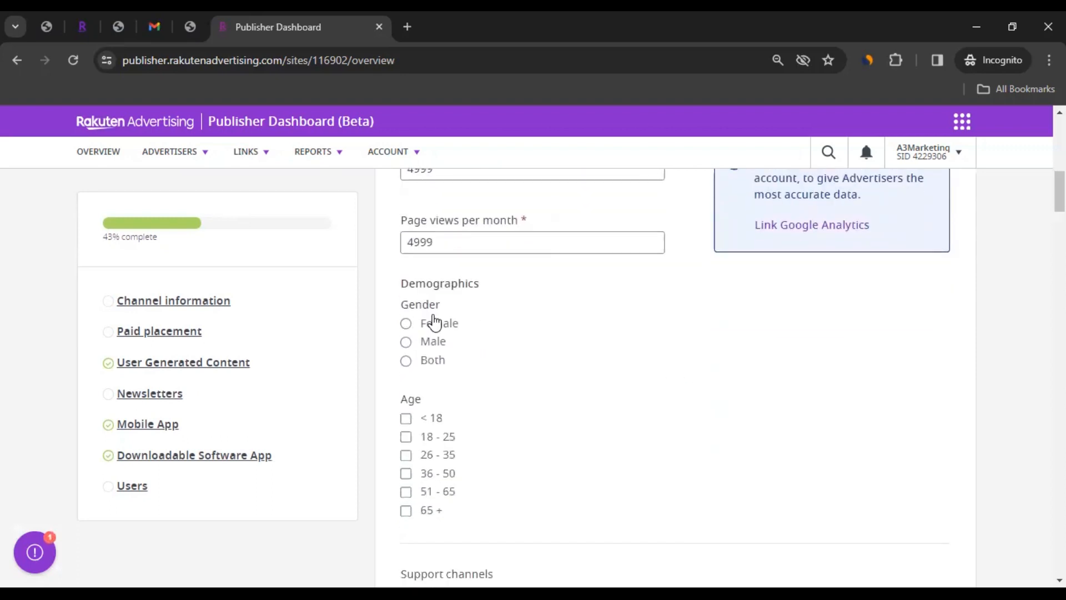
# - Set audience gender to Both and add age ranges 26-35, 36-50 and 51-65
pyautogui.click(408, 365)
pyautogui.scroll(-2, 525, 362)
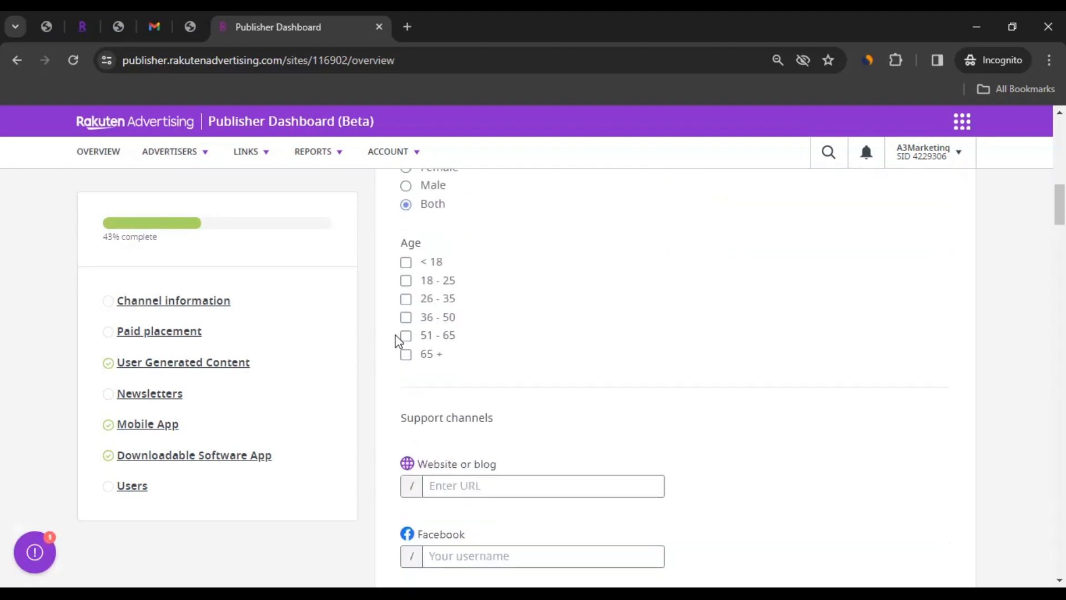
pyautogui.click(406, 299)
pyautogui.click(406, 317)
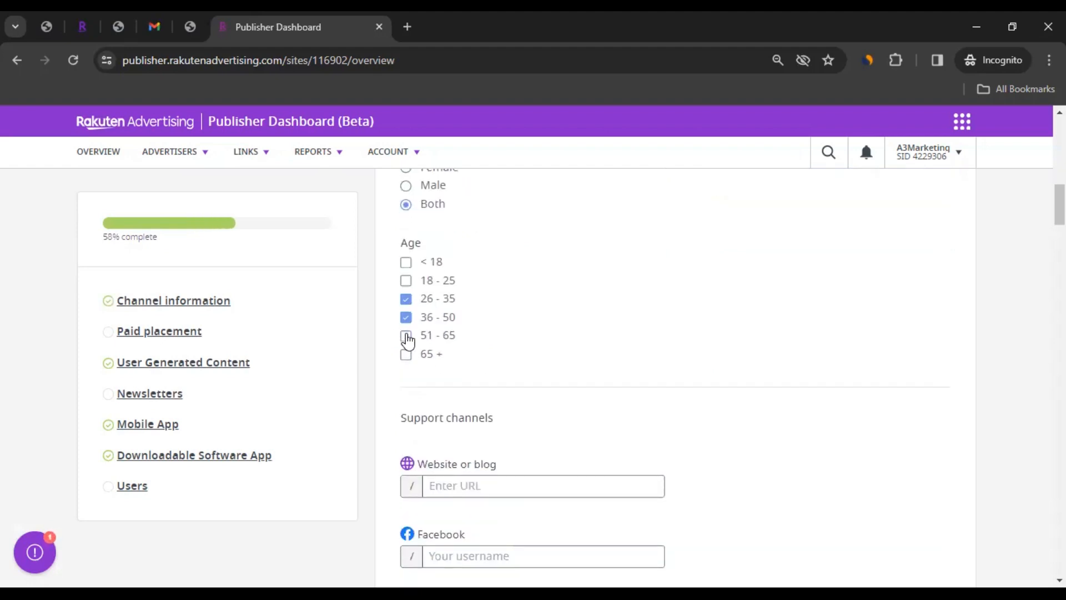
pyautogui.click(406, 336)
# - Save the channel's business info and contact details
pyautogui.scroll(-4, 583, 305)
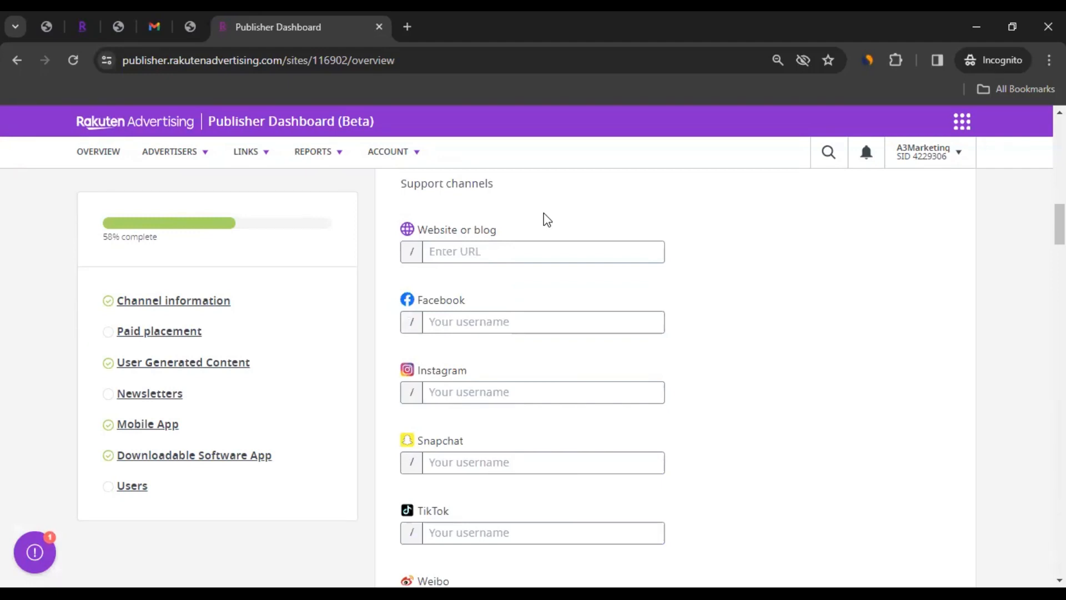
pyautogui.scroll(-8, 776, 310)
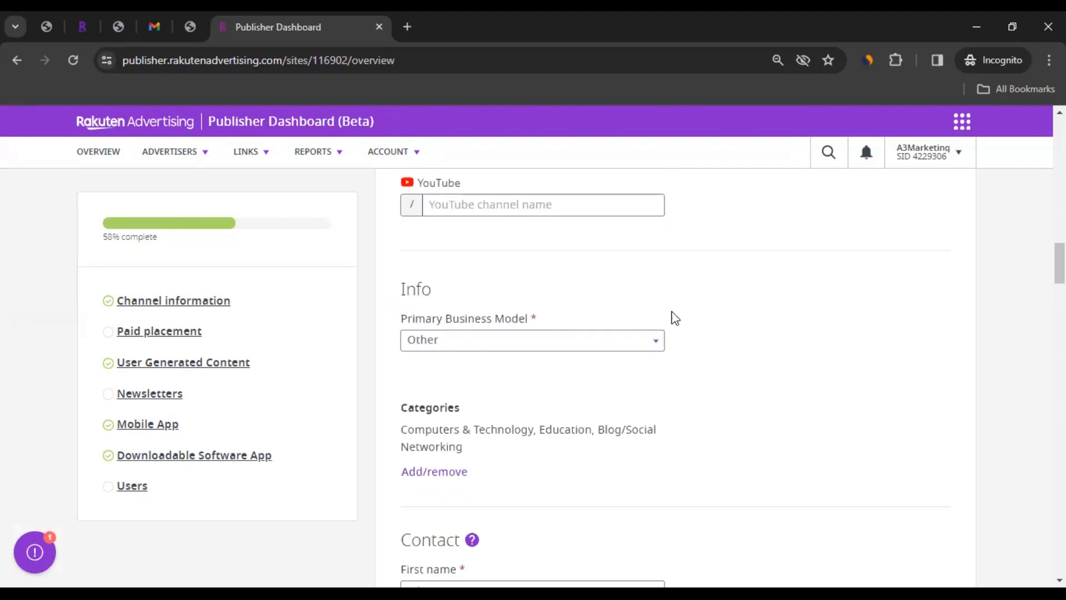
pyautogui.scroll(-1, 675, 318)
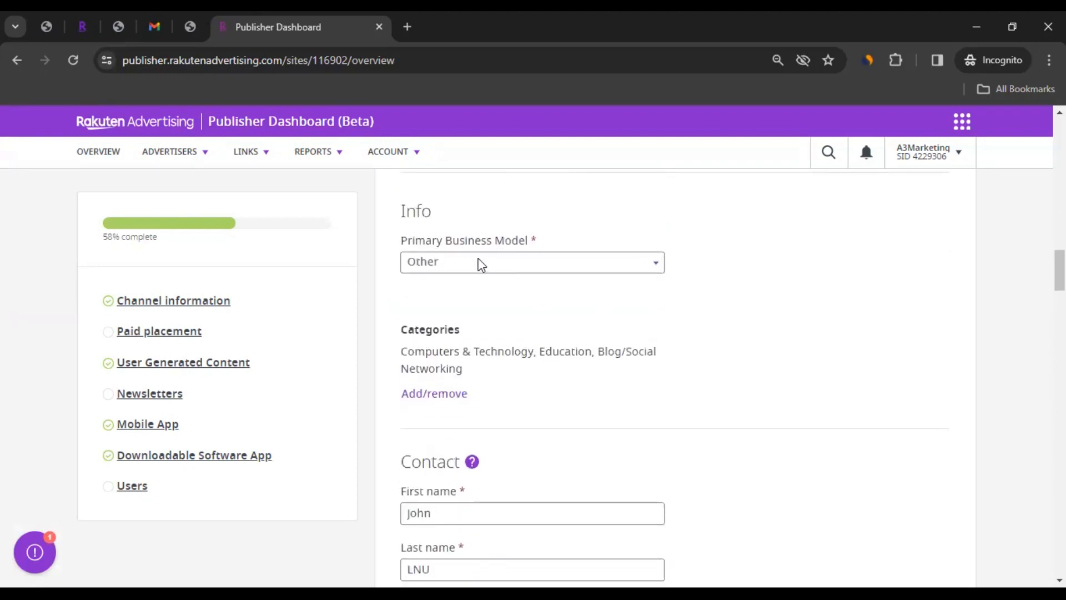
pyautogui.scroll(-3, 489, 261)
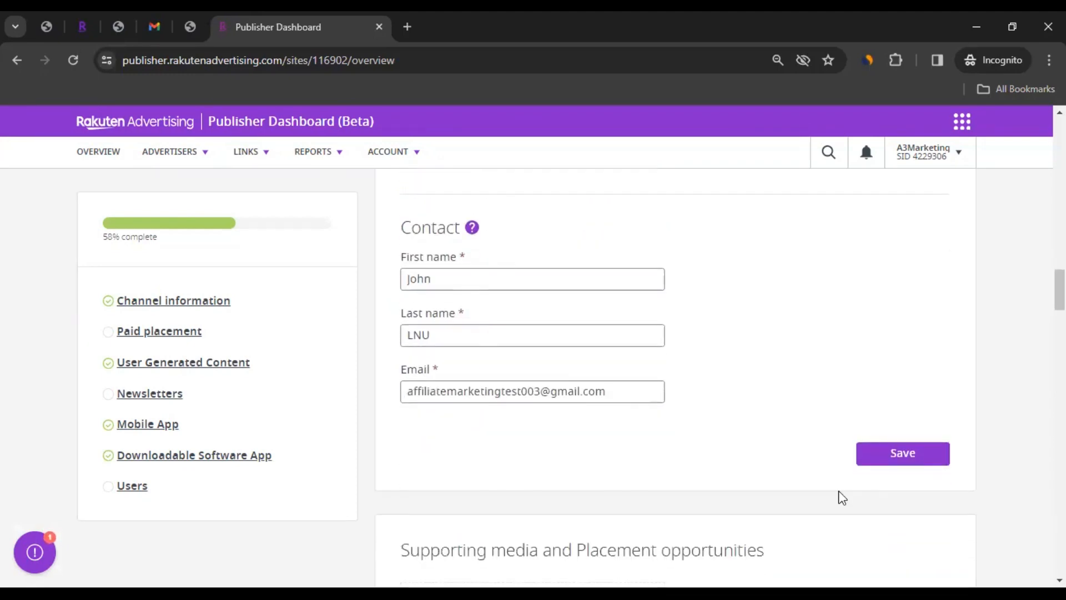
pyautogui.click(905, 451)
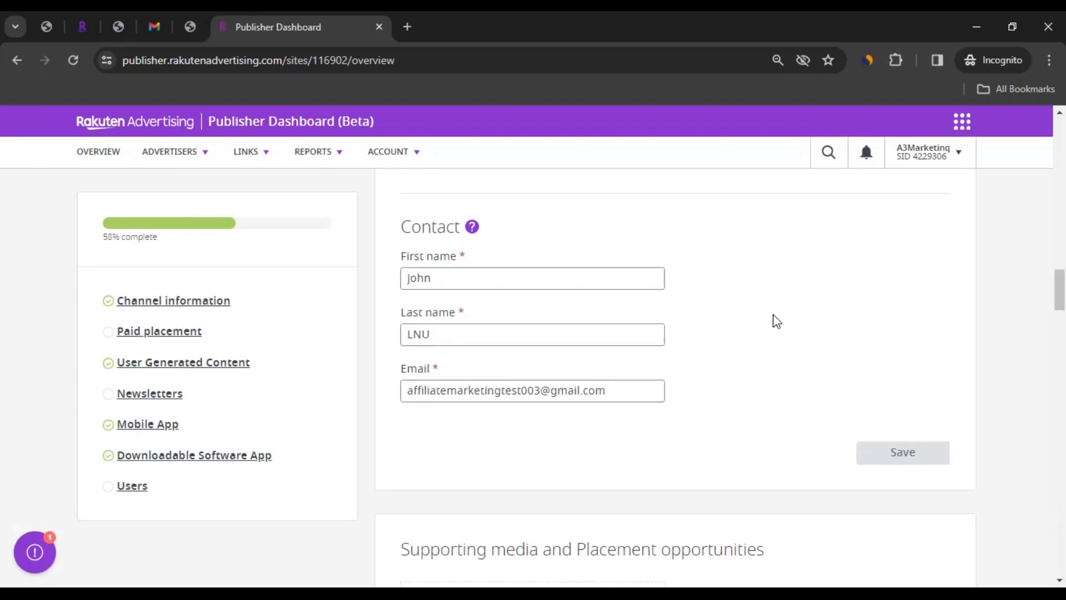
pyautogui.scroll(-5, 773, 319)
pyautogui.scroll(2, 773, 312)
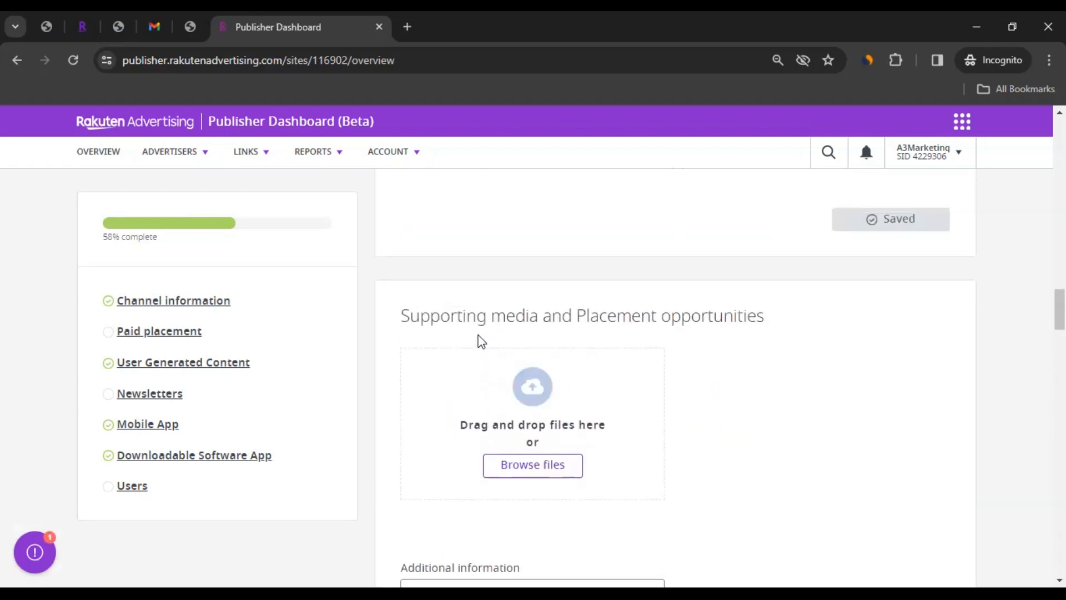
pyautogui.moveTo(463, 321); pyautogui.dragTo(780, 326)
pyautogui.scroll(-1, 783, 329)
pyautogui.scroll(-1, 783, 329)
pyautogui.scroll(1, 781, 328)
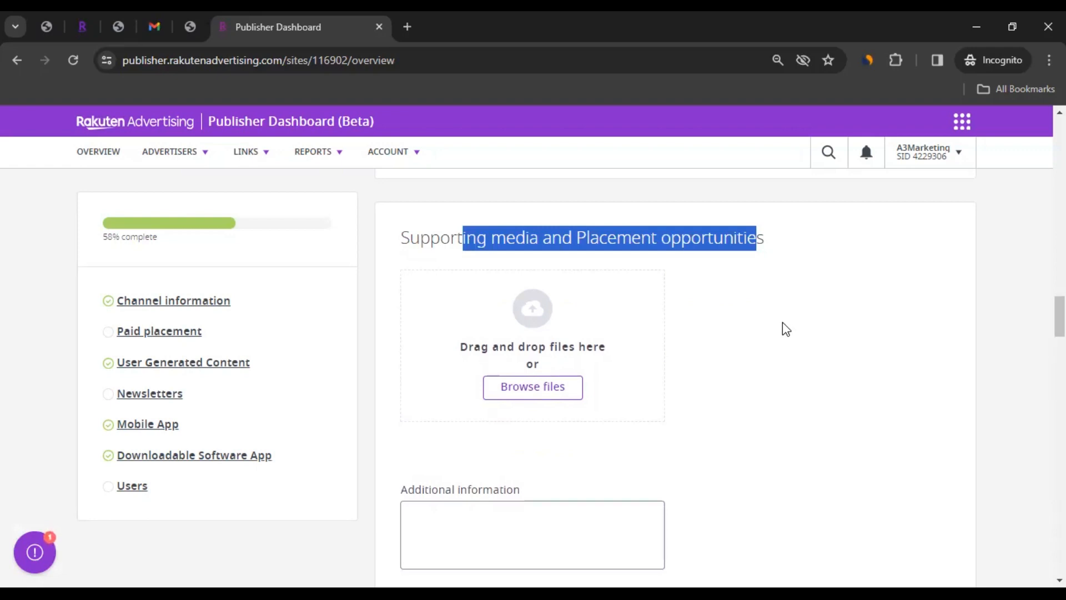
pyautogui.click(742, 331)
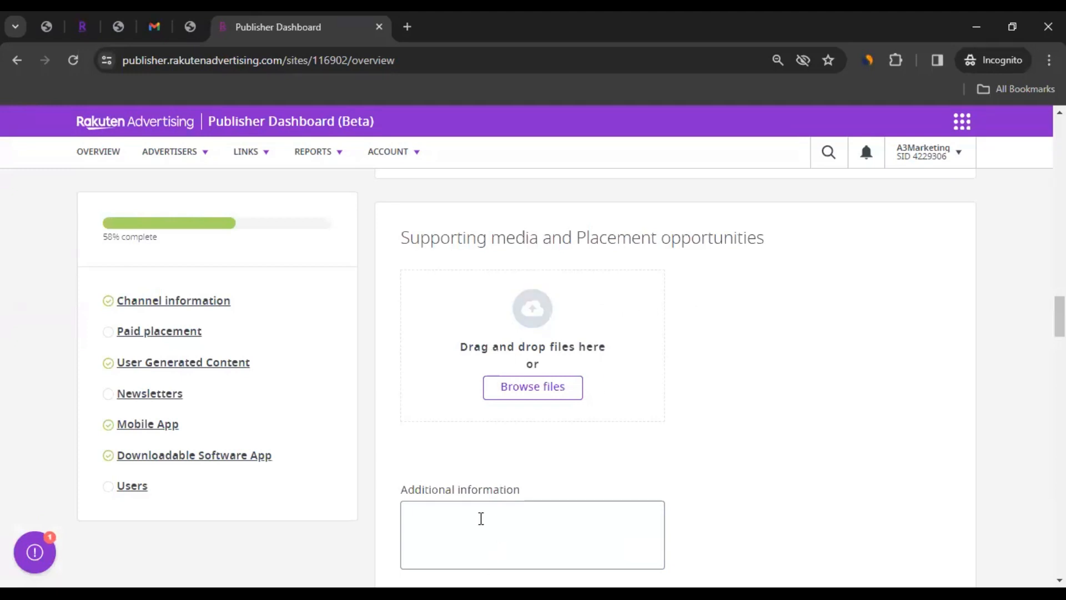
pyautogui.scroll(-7, 804, 442)
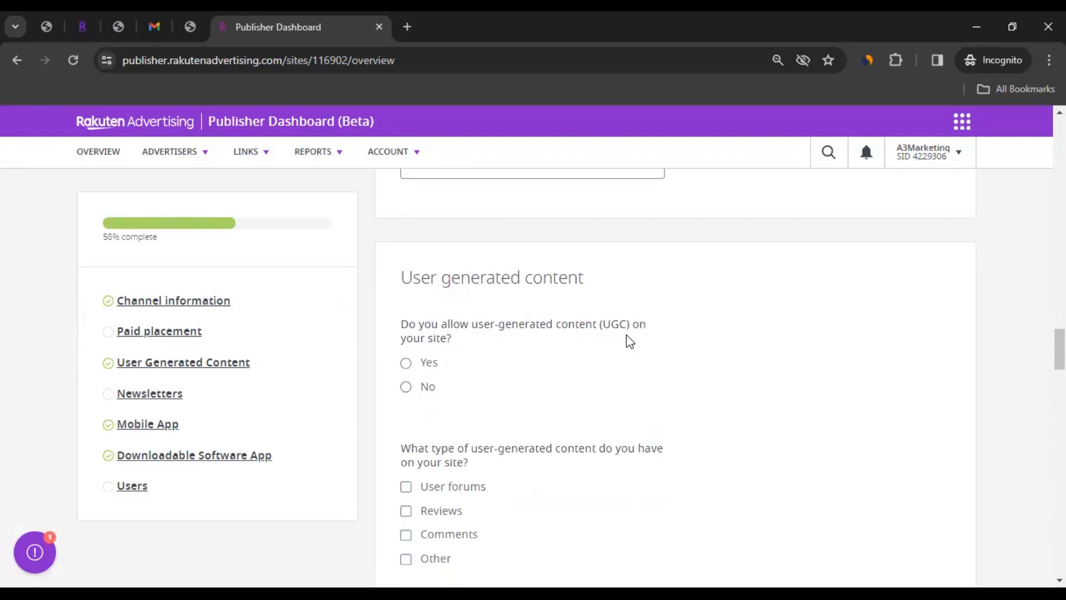
# - Answer Yes to allowing user-generated content and save it
pyautogui.click(407, 363)
pyautogui.scroll(-3, 500, 329)
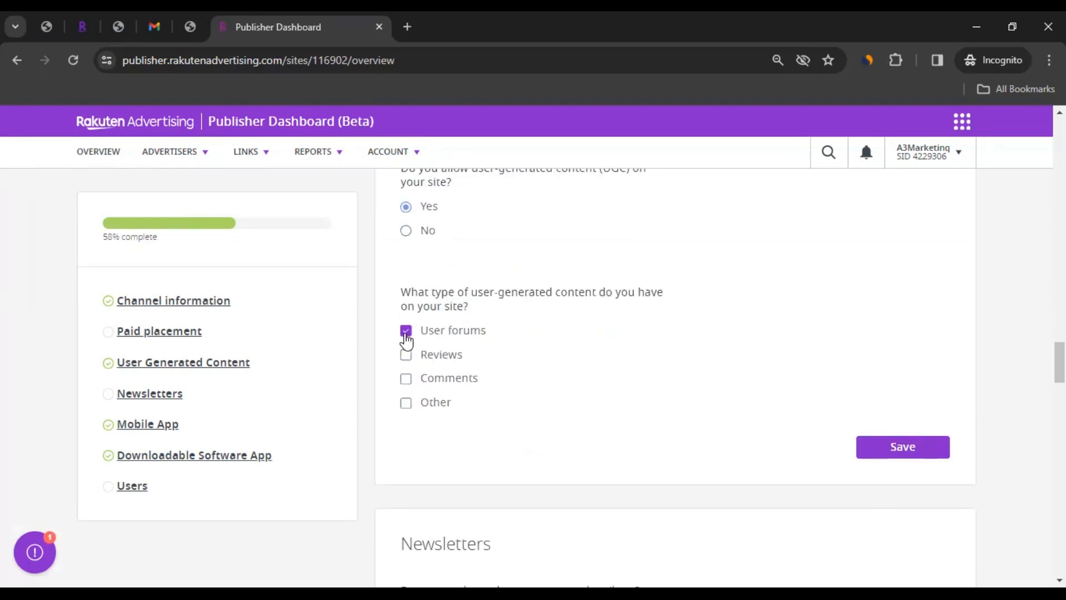
pyautogui.scroll(-3, 616, 350)
pyautogui.click(903, 290)
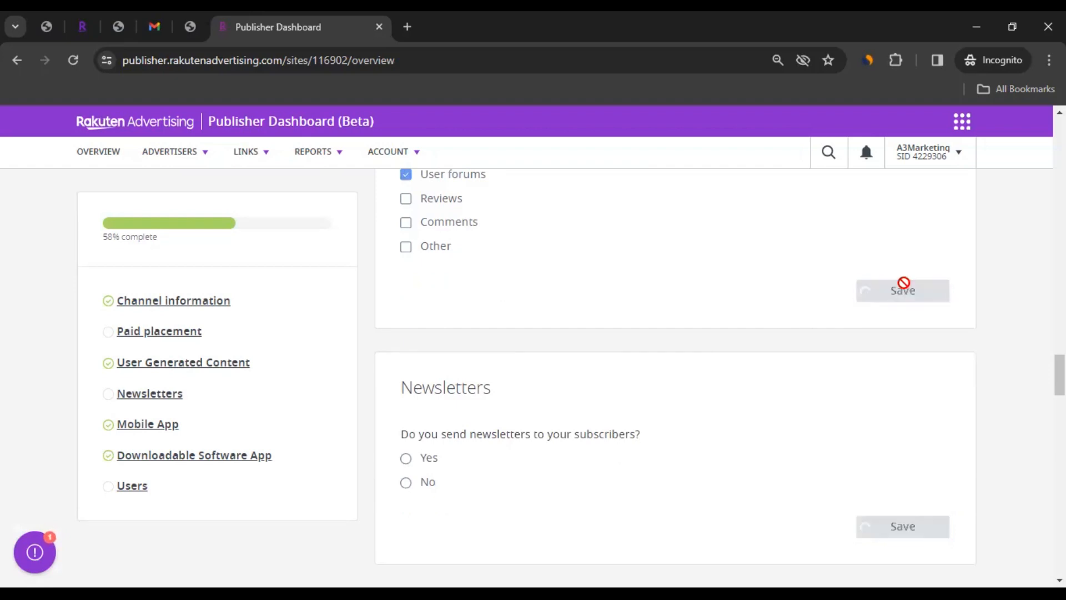
pyautogui.scroll(3, 667, 294)
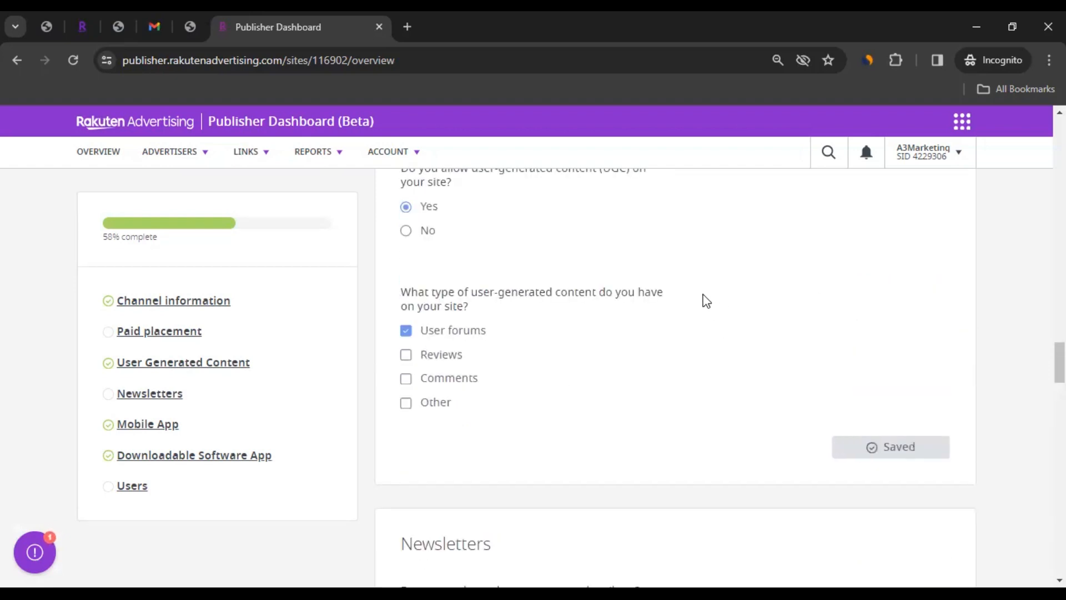
# - Answer Yes to sending newsletters and save it
pyautogui.scroll(-3, 716, 373)
pyautogui.scroll(-3, 714, 372)
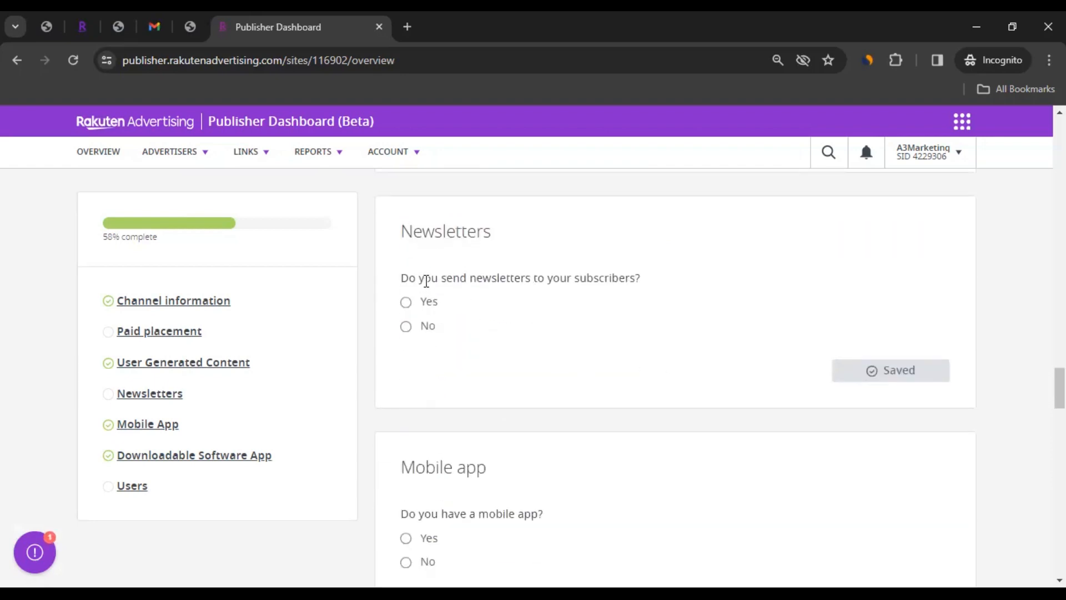
pyautogui.moveTo(426, 281); pyautogui.dragTo(595, 280)
pyautogui.click(417, 306)
pyautogui.click(417, 306)
pyautogui.click(916, 371)
# - Answer No to having a mobile app and save it
pyautogui.scroll(-1, 711, 397)
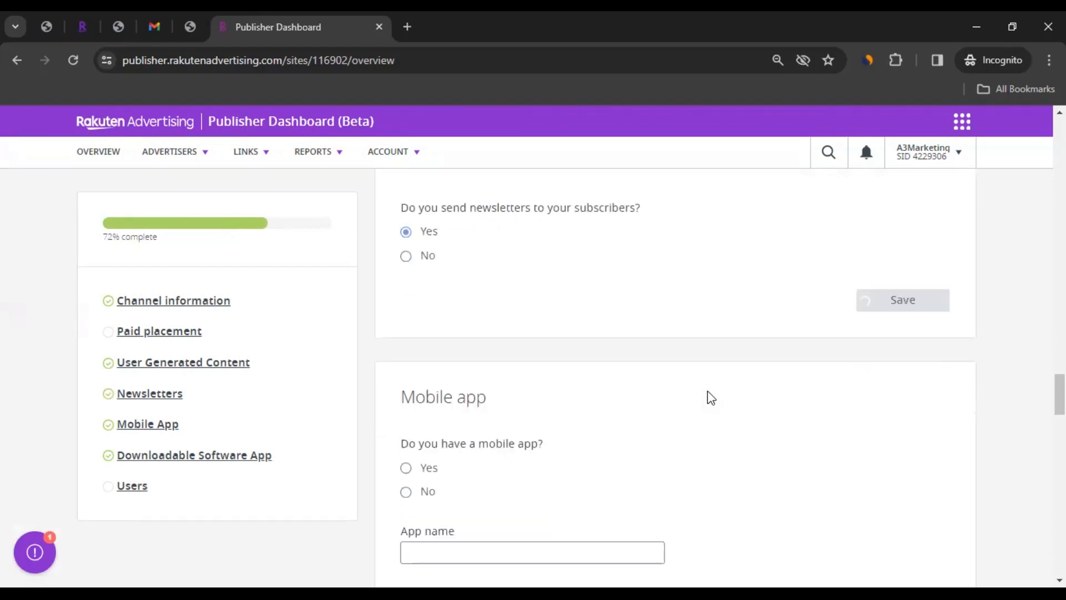
pyautogui.scroll(-2, 708, 391)
pyautogui.moveTo(442, 278); pyautogui.dragTo(534, 279)
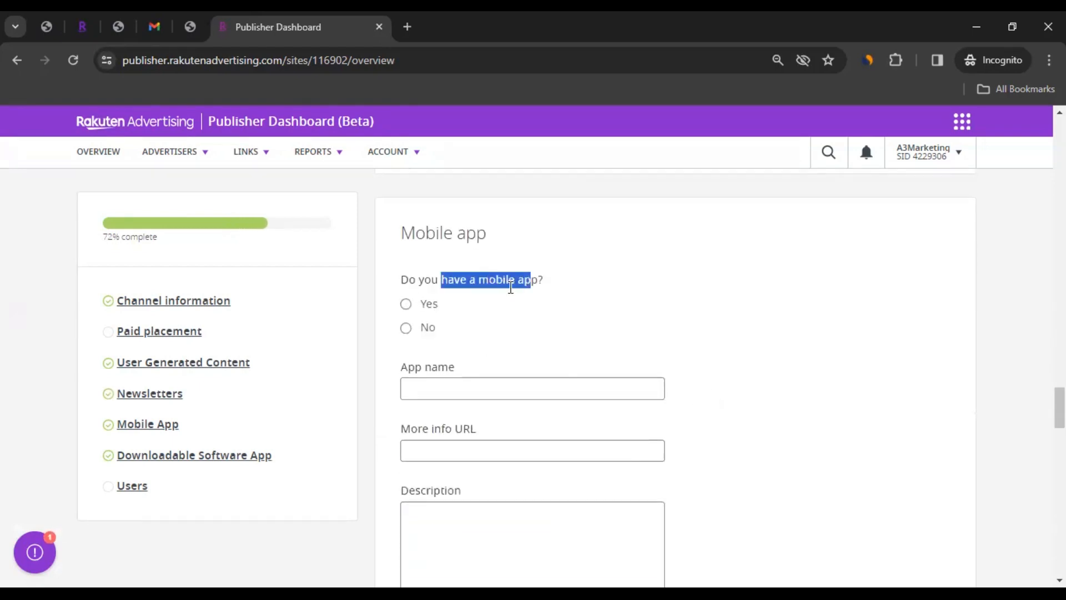
pyautogui.click(418, 309)
pyautogui.scroll(-3, 476, 421)
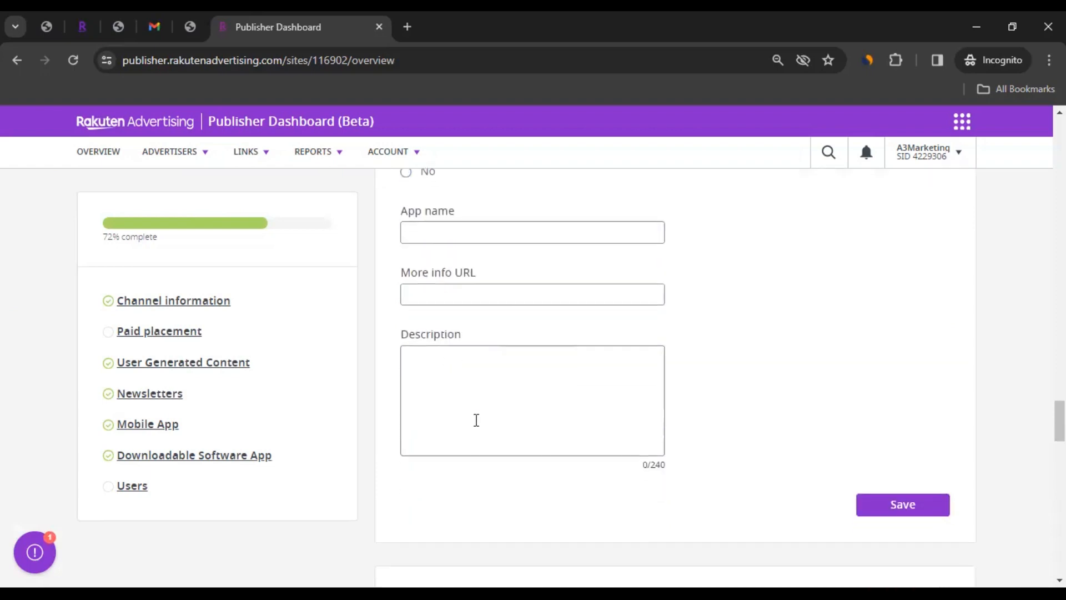
pyautogui.scroll(3, 485, 257)
pyautogui.click(428, 334)
pyautogui.scroll(-3, 678, 291)
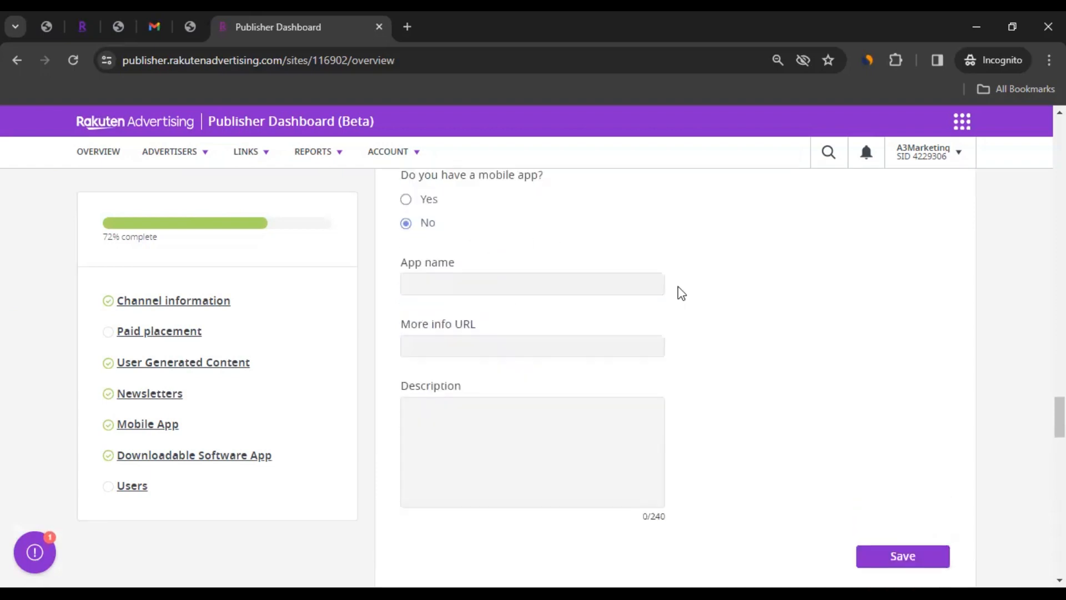
pyautogui.click(927, 516)
# - Choose No for downloadable software applications
pyautogui.scroll(-7, 742, 398)
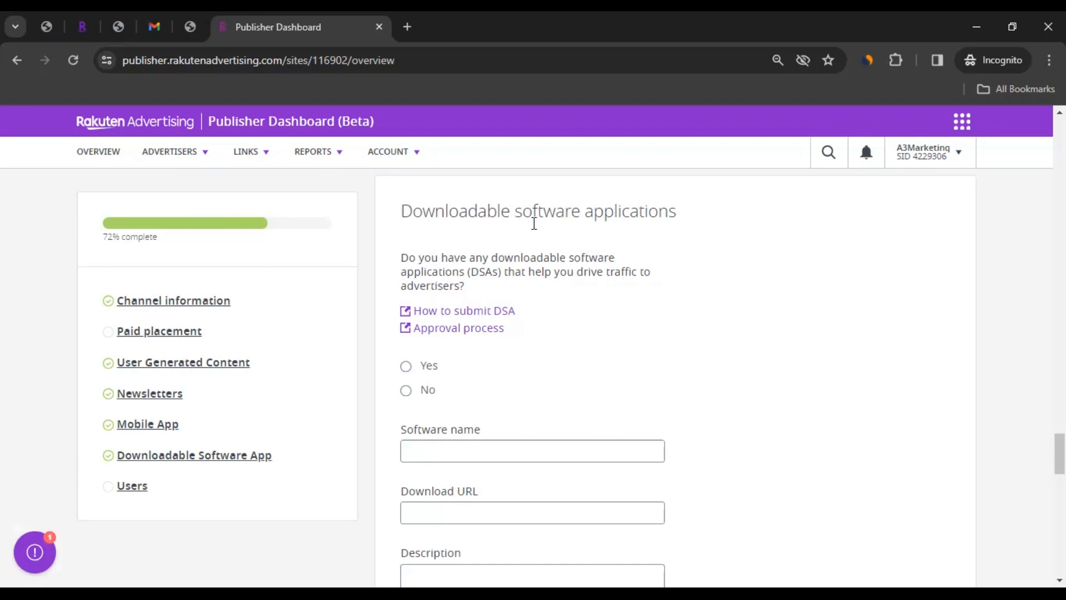
pyautogui.scroll(-2, 461, 376)
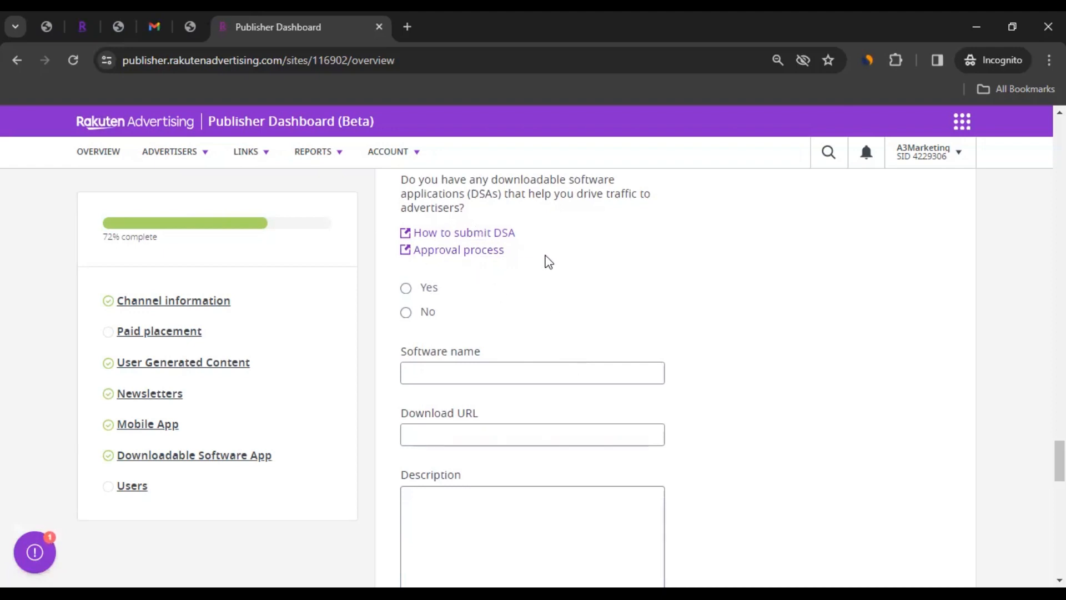
pyautogui.click(406, 313)
pyautogui.scroll(-6, 542, 311)
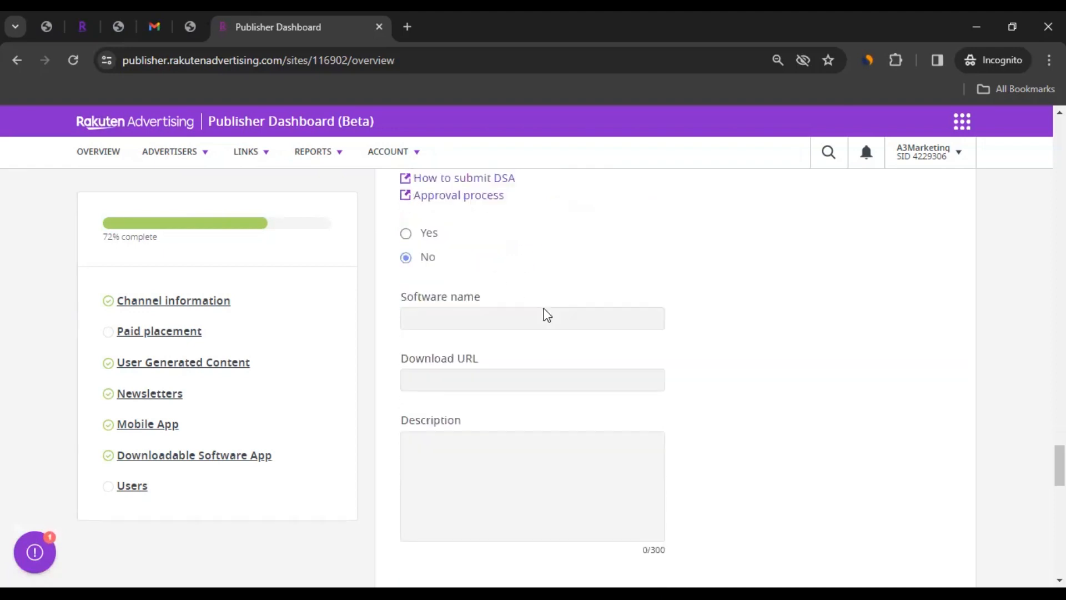
pyautogui.scroll(3, 542, 312)
# - Save the No answer in the Downloadable software applications section
pyautogui.scroll(3, 744, 348)
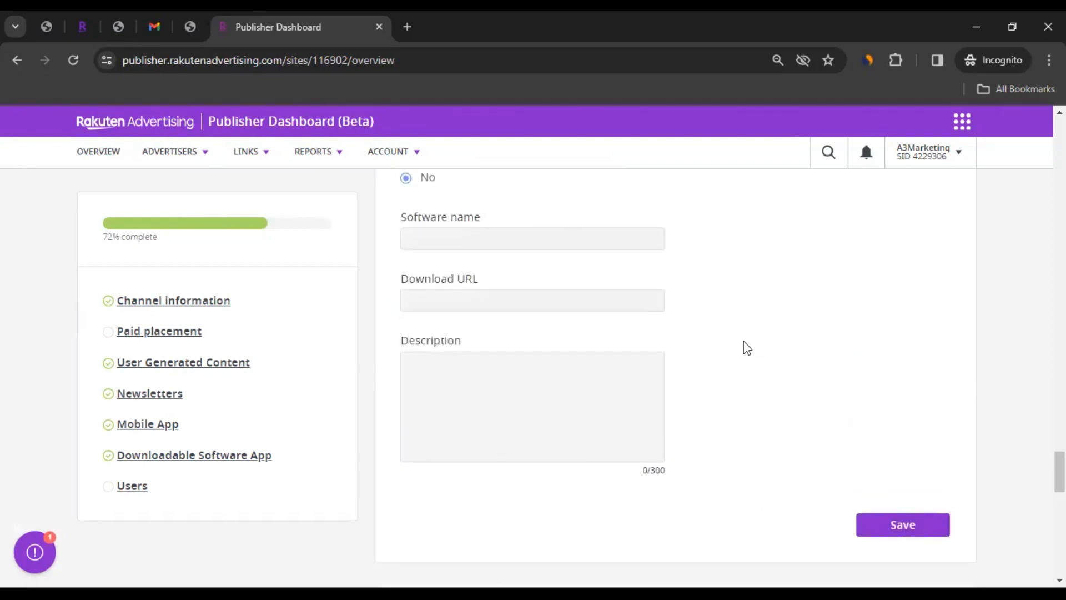
pyautogui.scroll(-4, 541, 347)
pyautogui.click(926, 426)
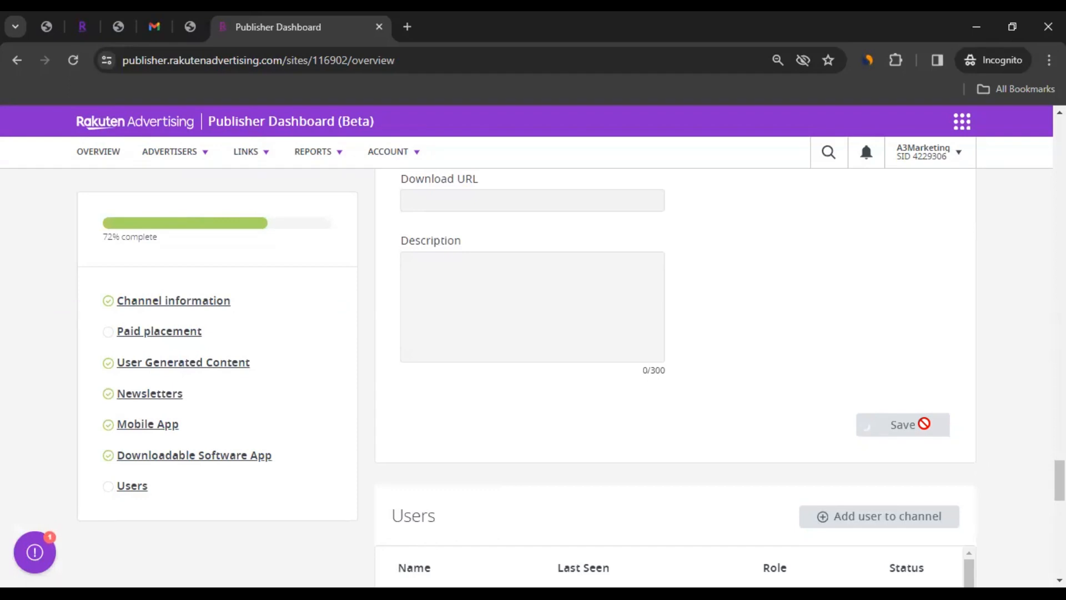
pyautogui.scroll(-6, 804, 323)
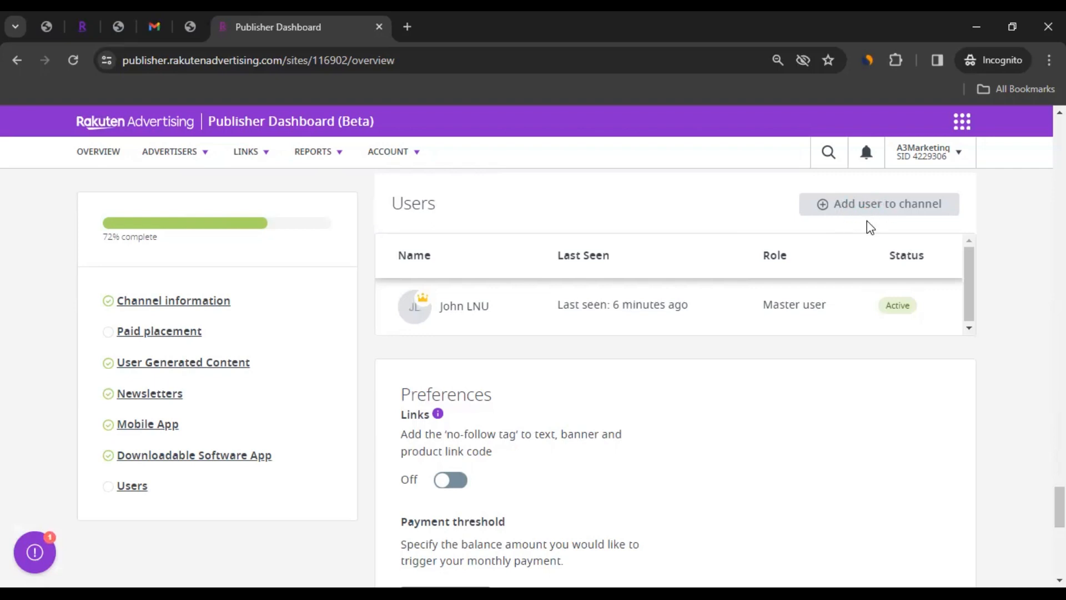
# - Review the Links section, leaving the no-follow tag switched off
pyautogui.scroll(-3, 518, 428)
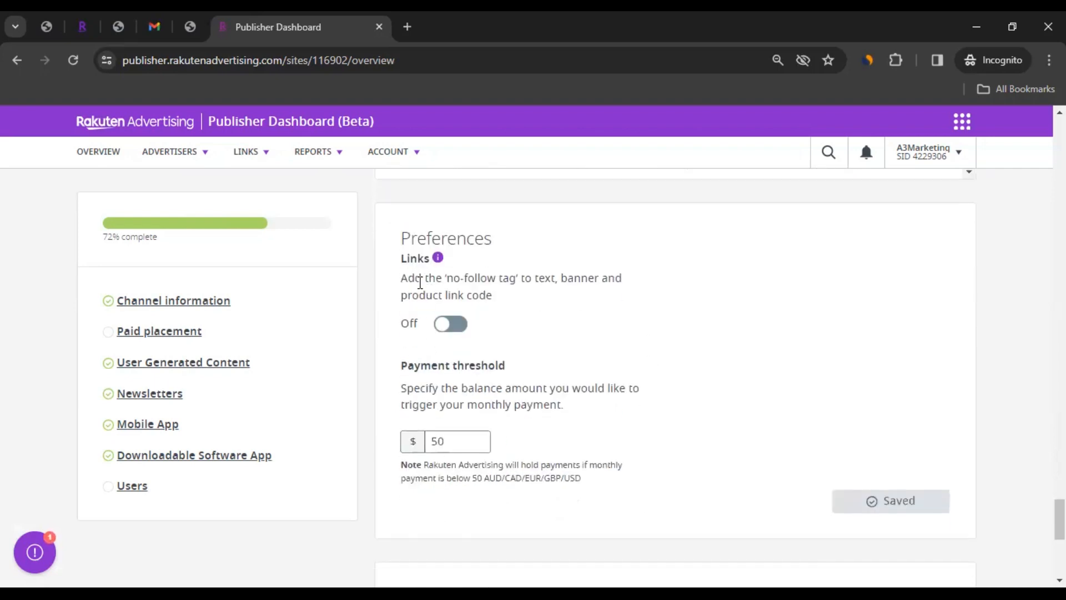
pyautogui.moveTo(417, 281); pyautogui.dragTo(499, 292)
pyautogui.click(502, 298)
pyautogui.moveTo(447, 279); pyautogui.dragTo(516, 281)
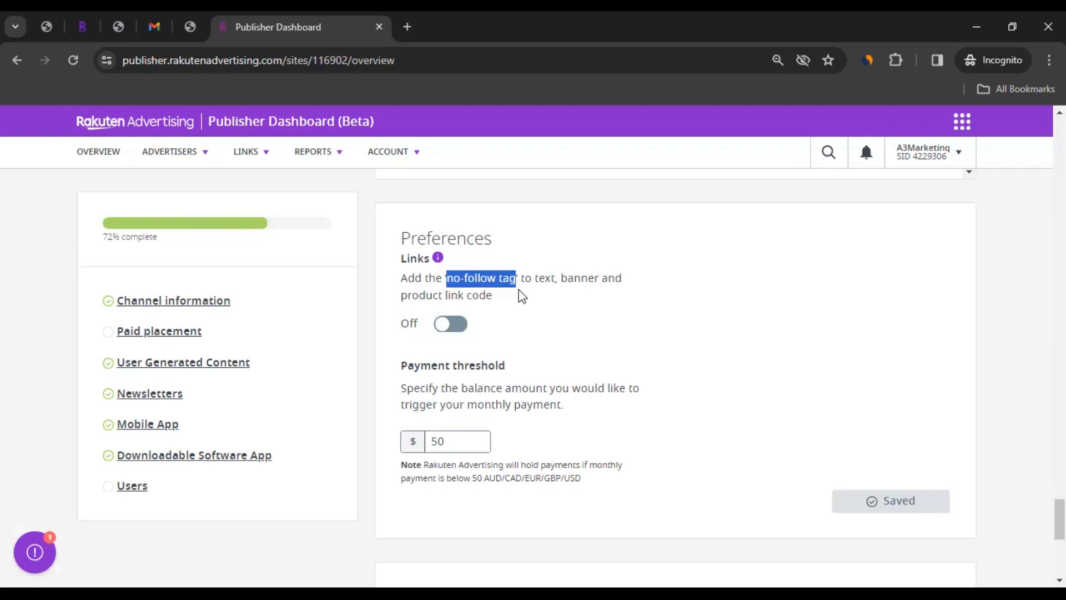
pyautogui.click(516, 295)
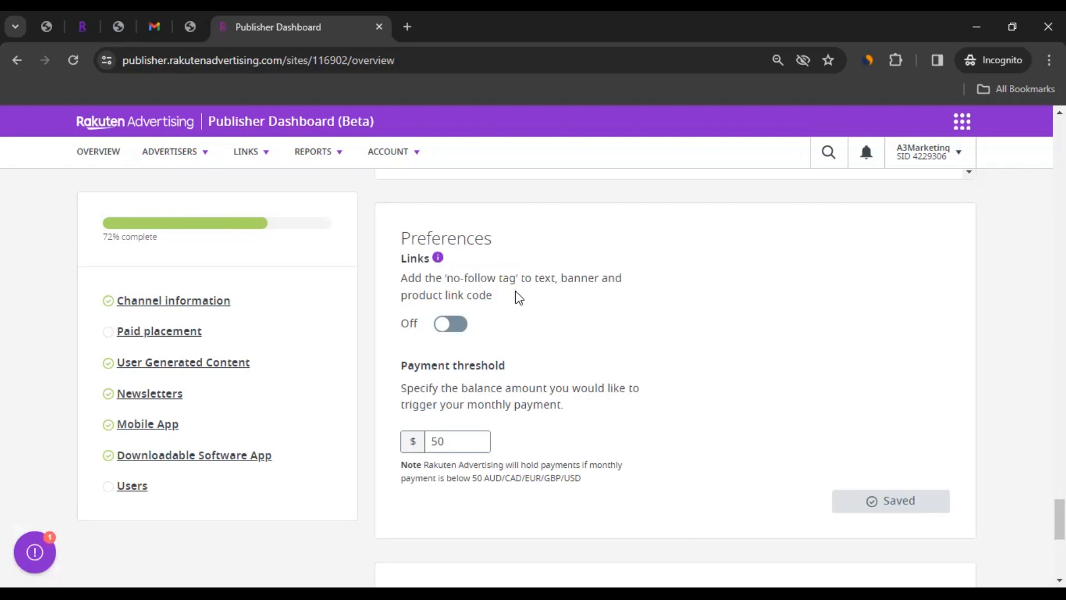
pyautogui.click(452, 333)
pyautogui.click(452, 334)
pyautogui.scroll(-2, 444, 384)
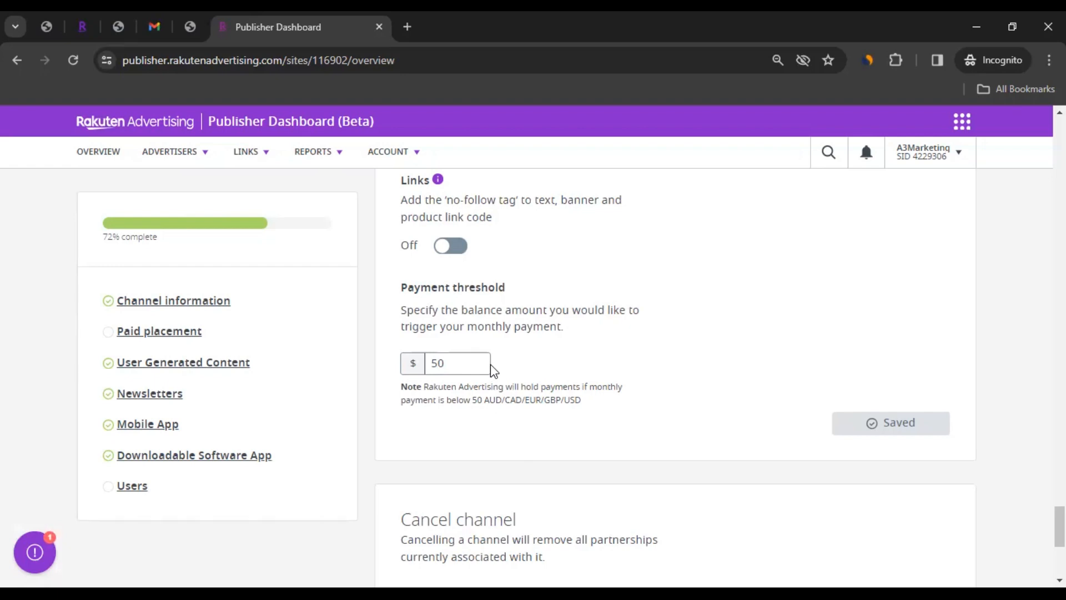
# - Change the payment threshold from 50 to 100 and save it
pyautogui.click(447, 363)
pyautogui.press('BackSpace')
pyautogui.press('BackSpace')
pyautogui.write('100')
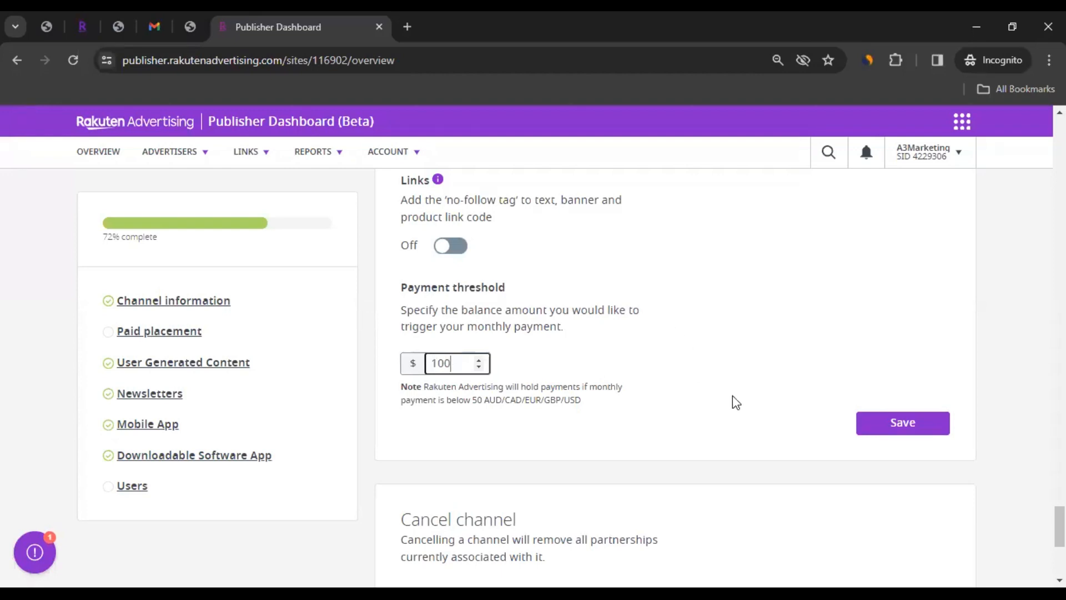
pyautogui.click(922, 426)
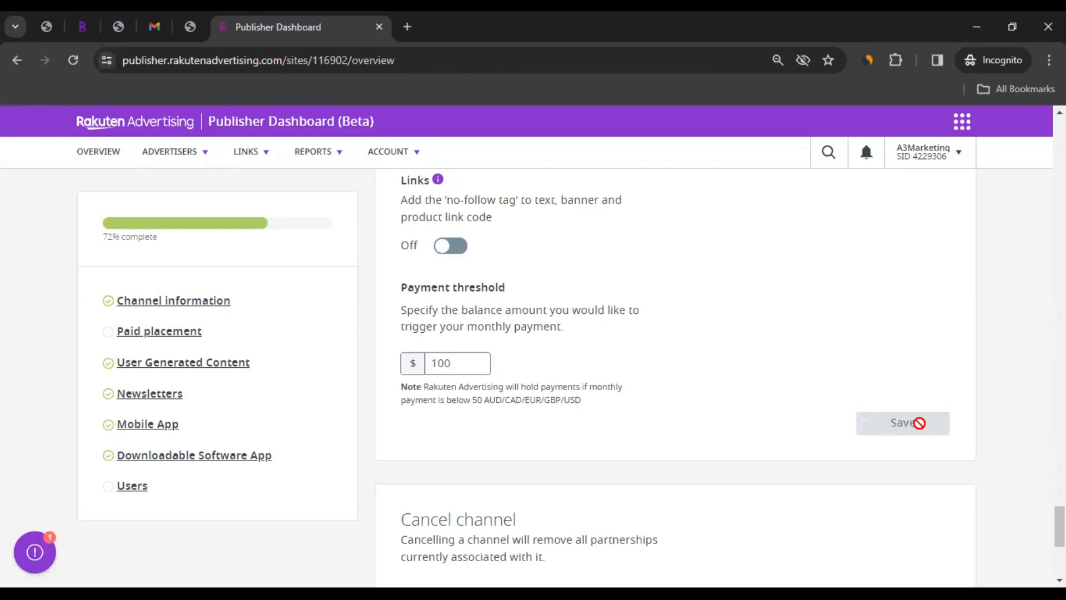
# - Scroll through the saved channel profile sections, then bring up the ACCOUNT menu
pyautogui.scroll(-4, 747, 388)
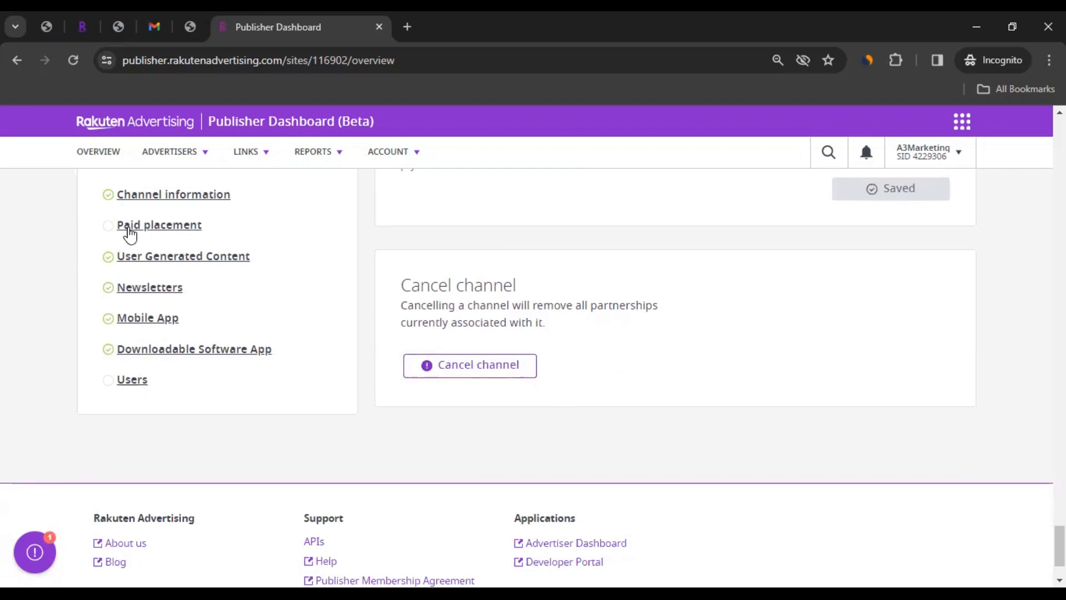
pyautogui.scroll(1, 131, 233)
pyautogui.scroll(10, 131, 233)
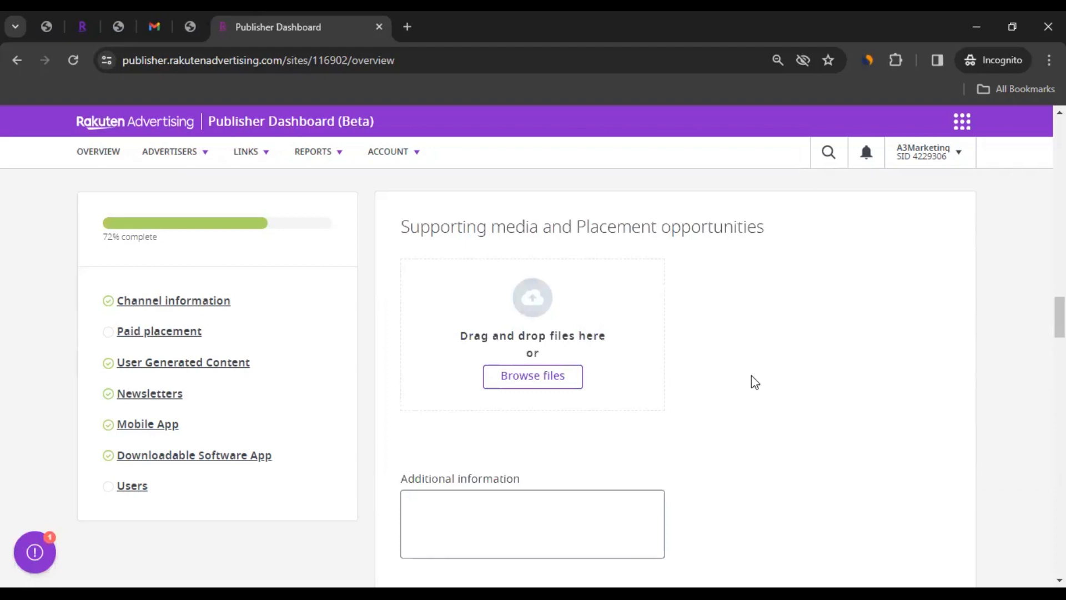
pyautogui.scroll(-3, 752, 381)
pyautogui.scroll(2, 637, 375)
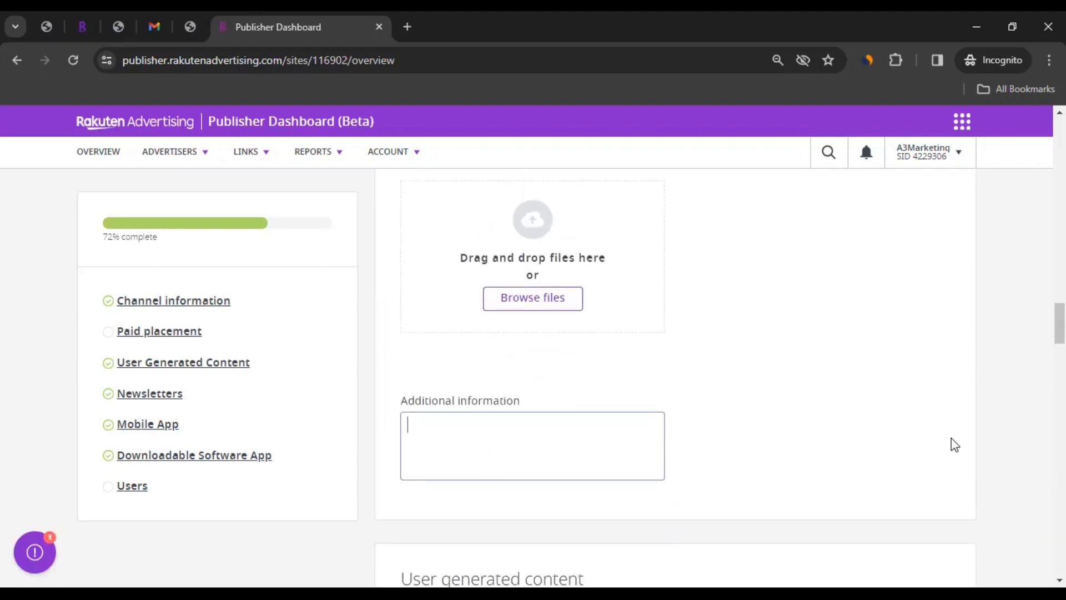
pyautogui.scroll(-6, 951, 458)
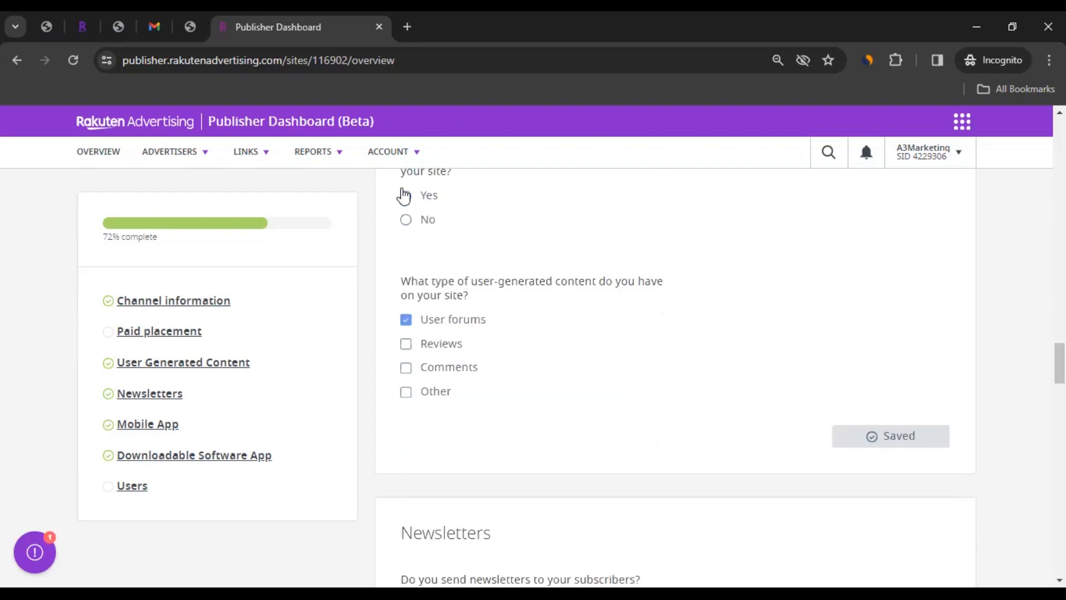
pyautogui.scroll(-1, 942, 402)
pyautogui.scroll(-20, 942, 402)
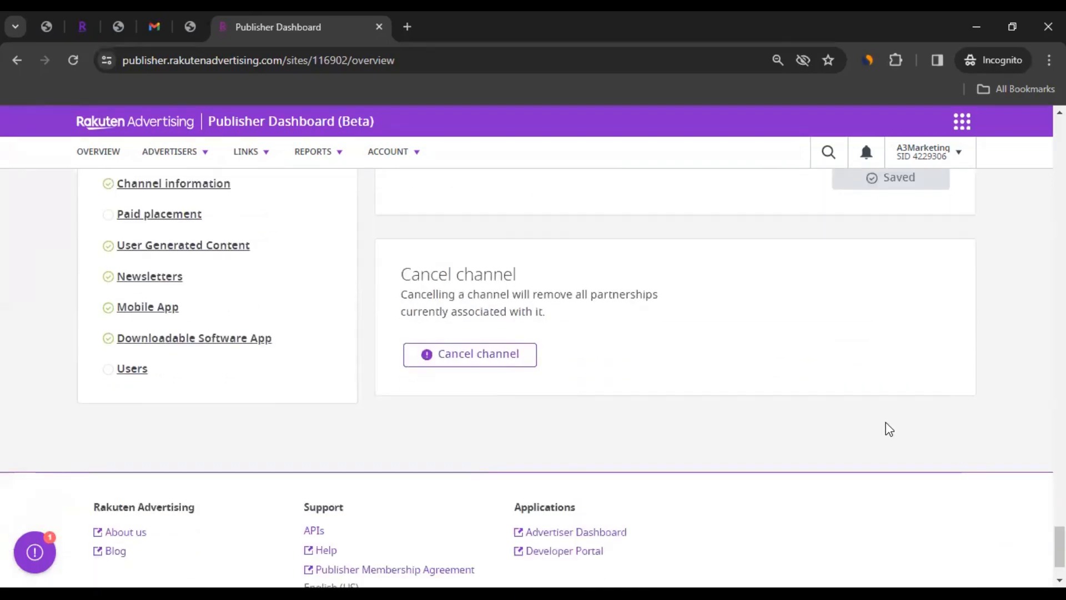
pyautogui.scroll(10, 887, 425)
pyautogui.click(415, 155)
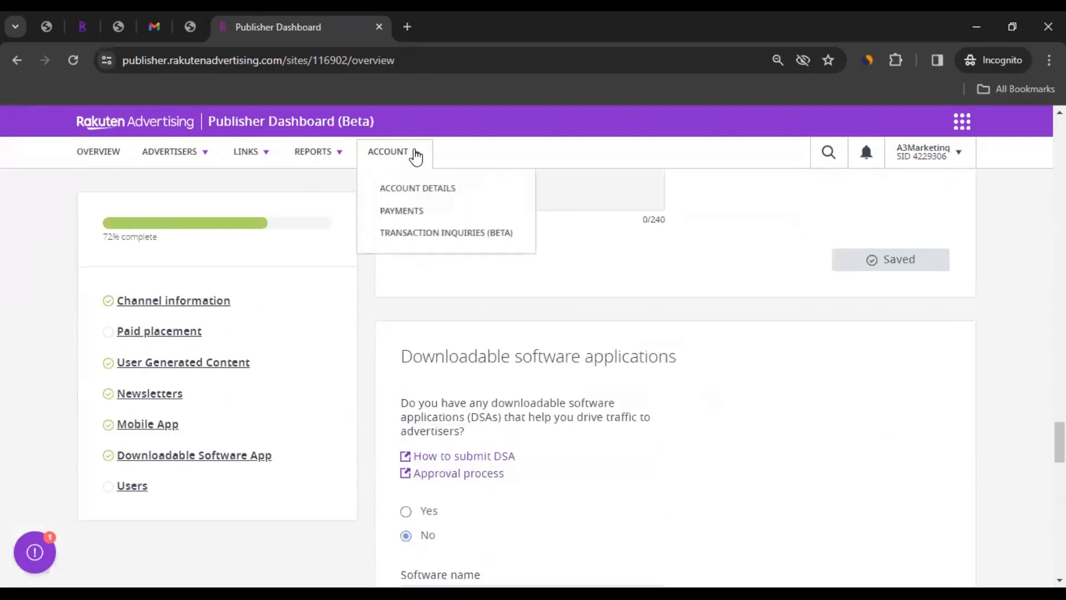
# - Show Account Details > Channels, check A3Marketing's actions, then reopen the ACCOUNT options
pyautogui.click(417, 191)
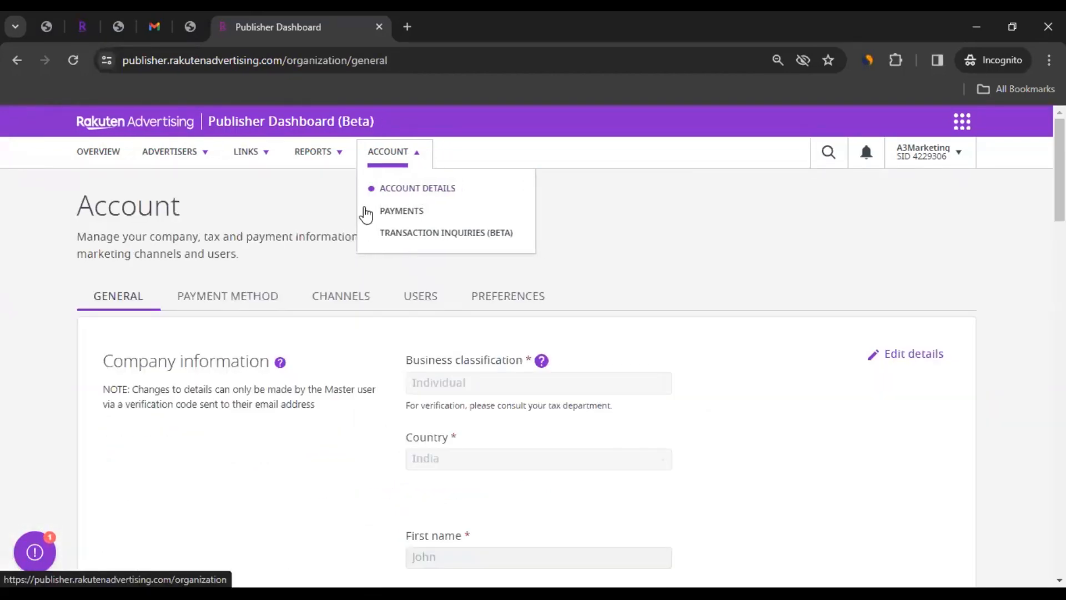
pyautogui.click(340, 296)
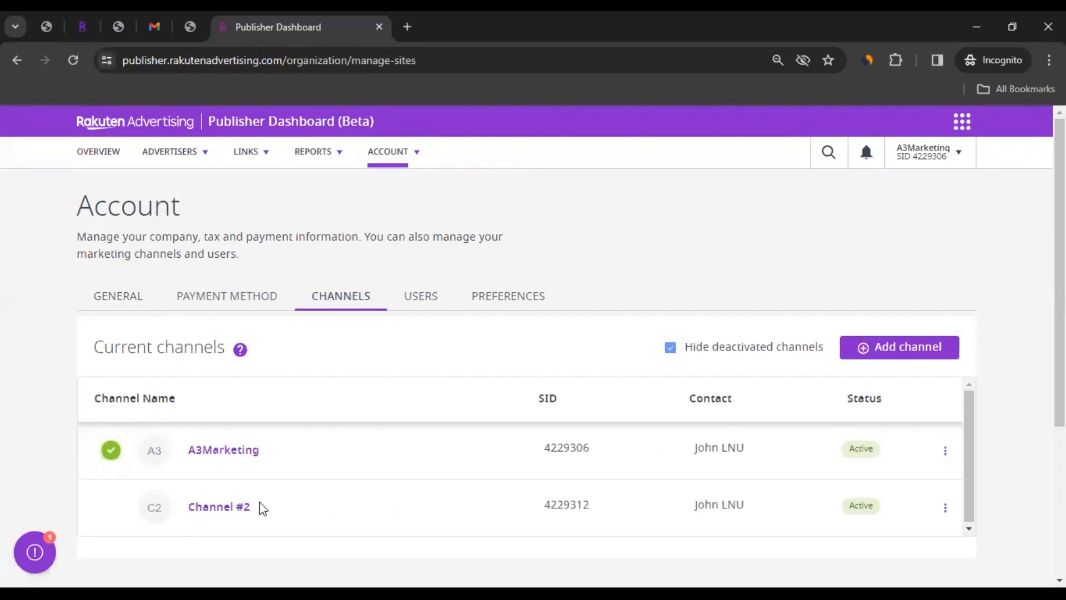
pyautogui.click(945, 452)
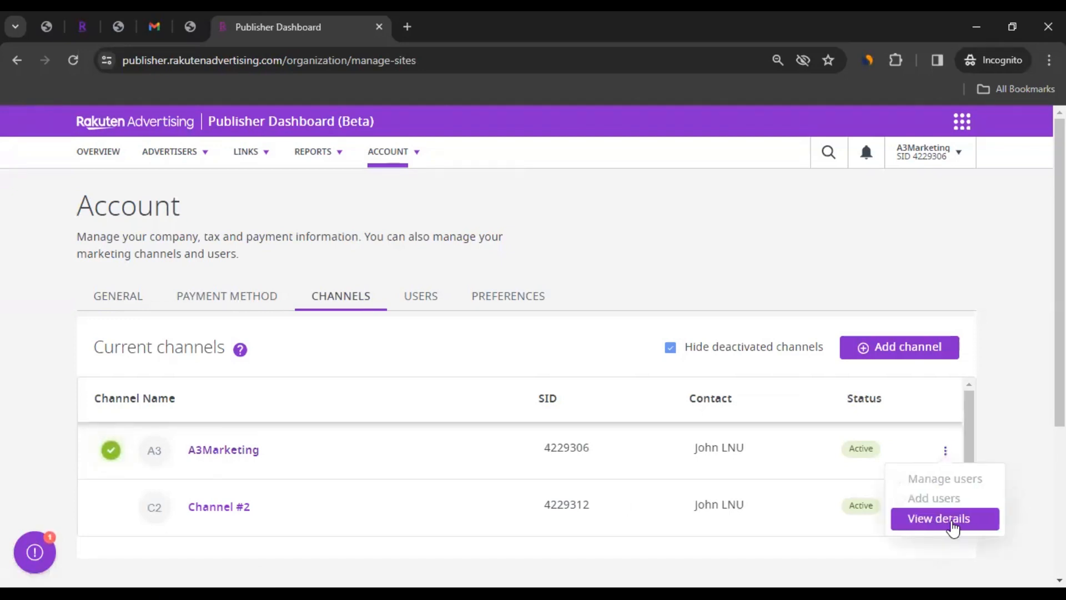
pyautogui.click(1016, 384)
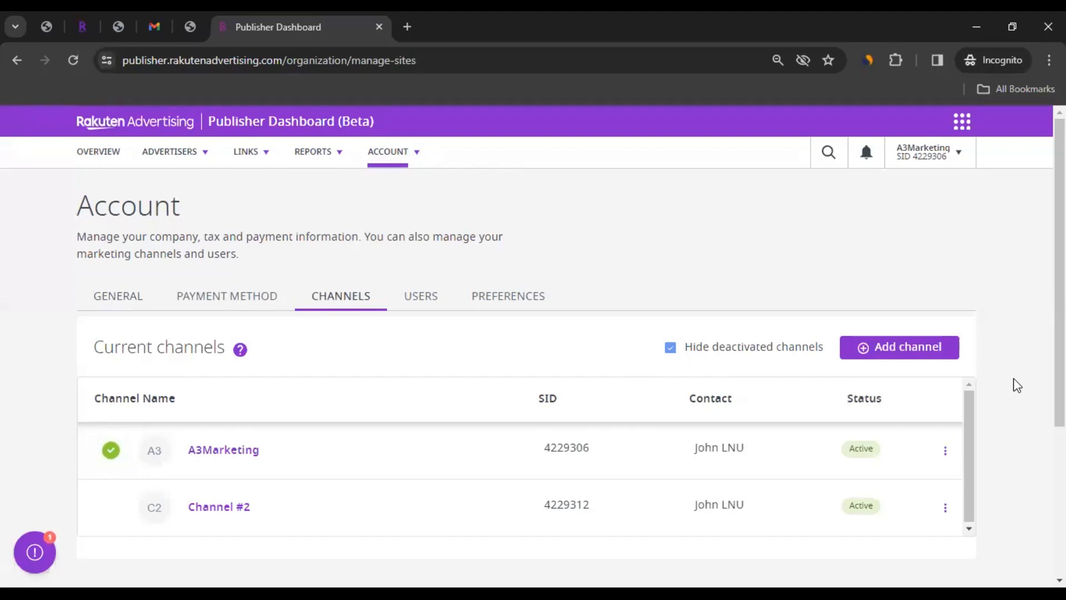
pyautogui.click(395, 155)
# - Reload the dashboard so Channel #2 appears in the account switcher, then switch to Channel #2
pyautogui.click(956, 159)
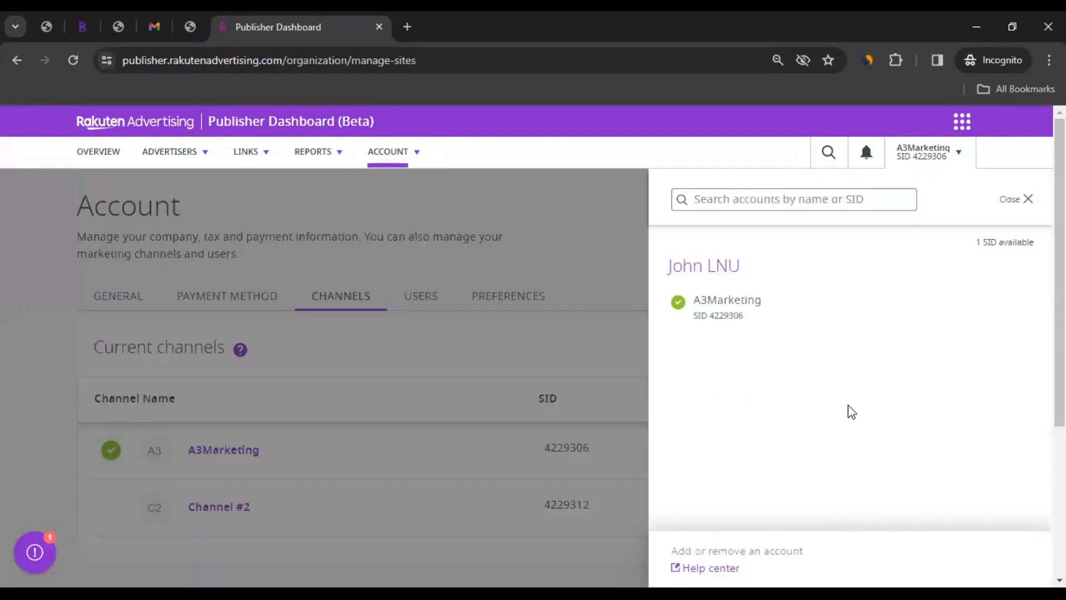
pyautogui.click(576, 235)
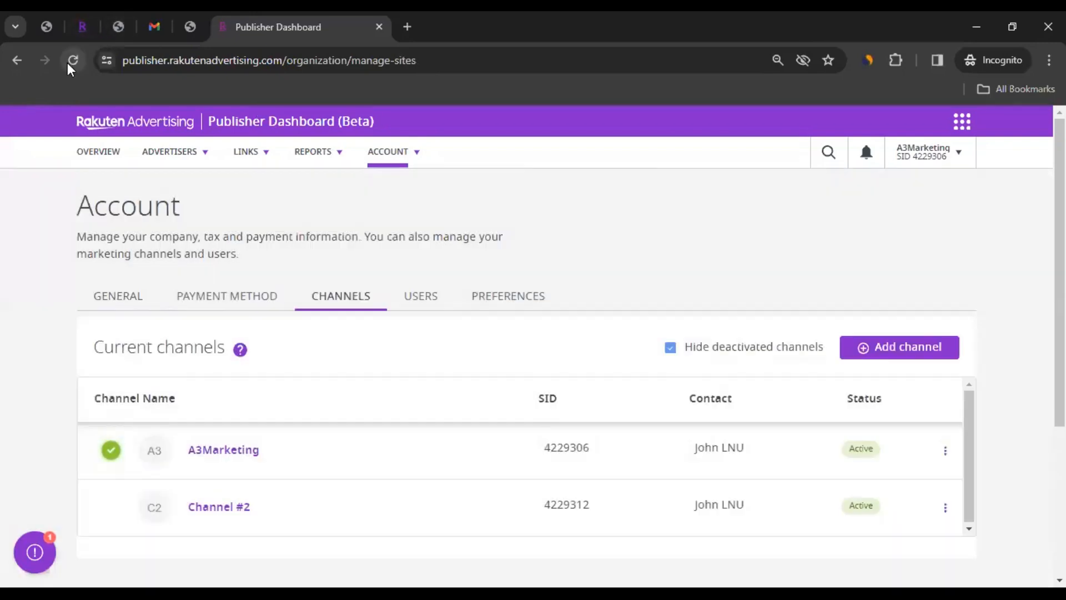
pyautogui.click(68, 62)
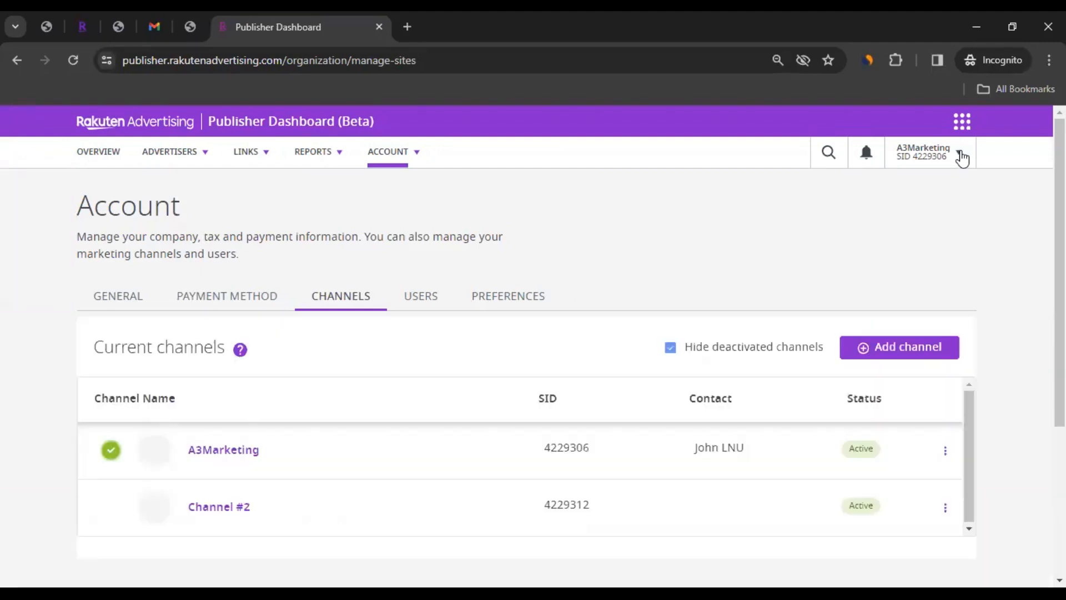
pyautogui.click(961, 157)
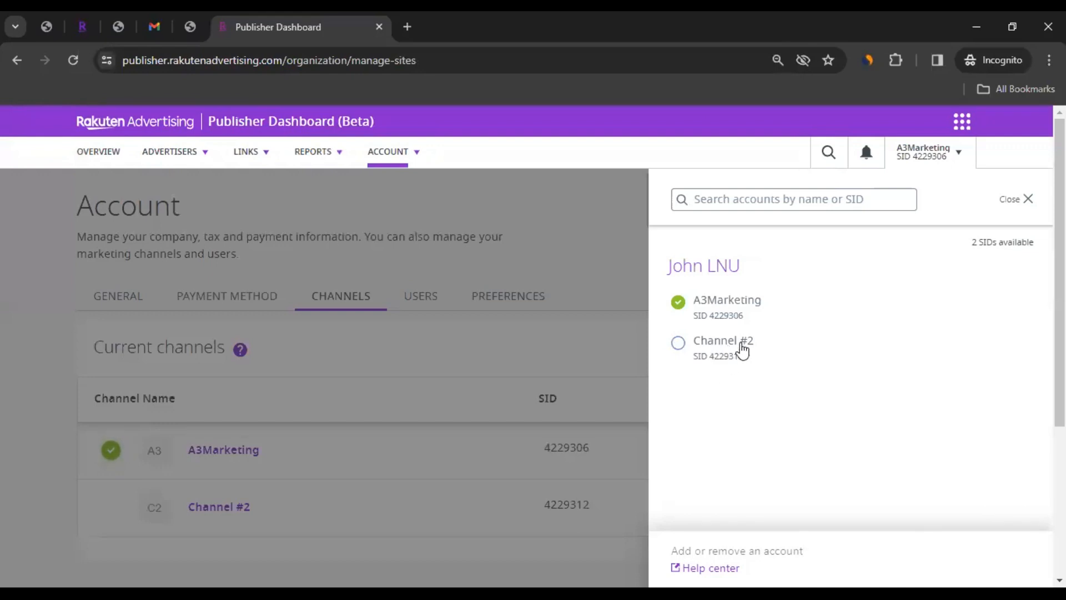
pyautogui.click(699, 346)
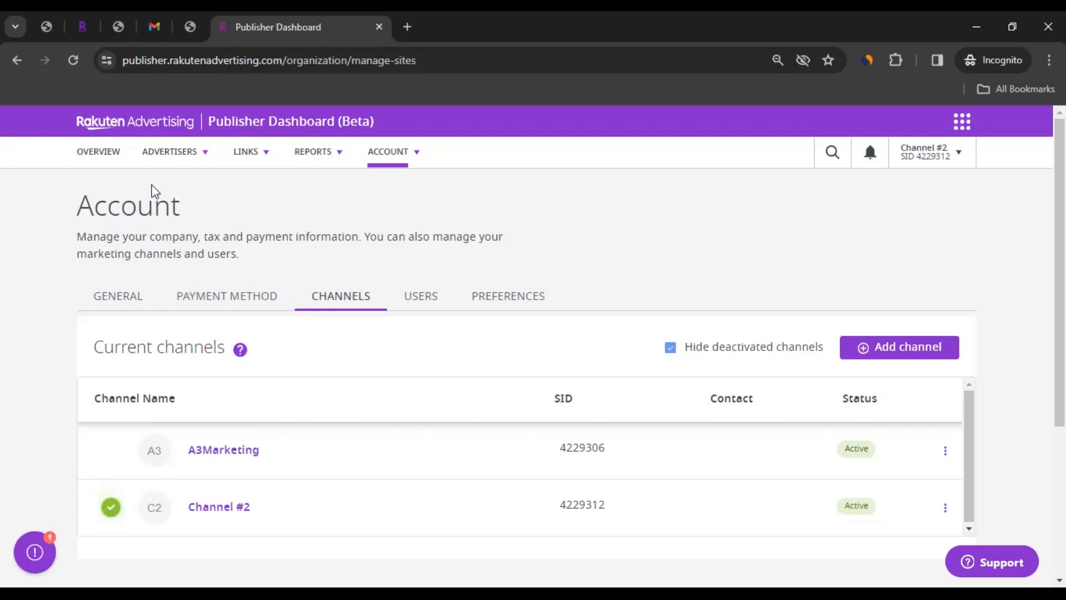
# - Switch back to the A3Marketing account and go to its Users section
pyautogui.click(947, 159)
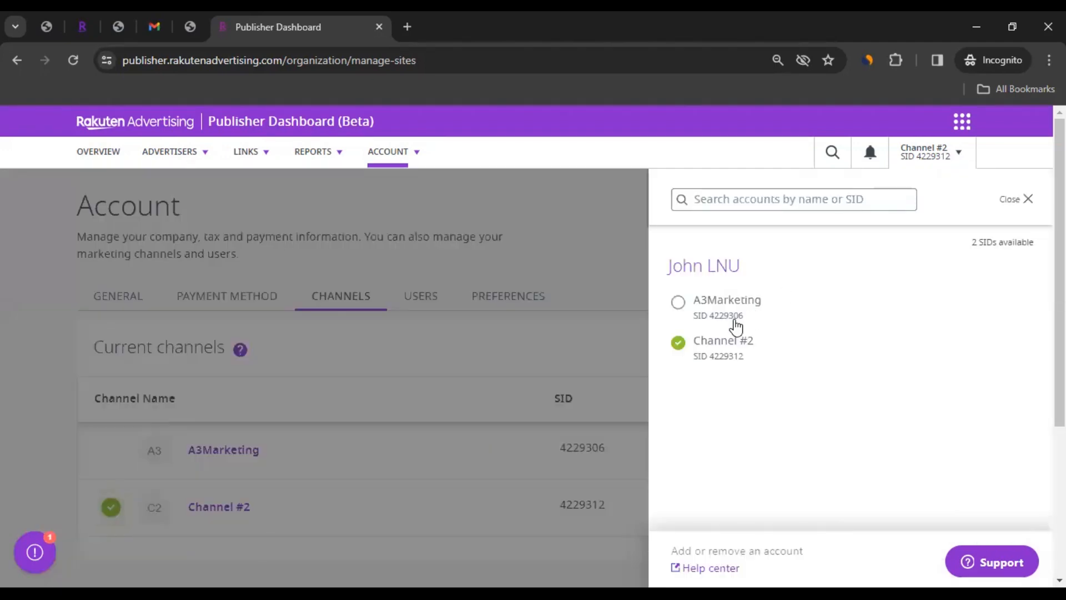
pyautogui.click(679, 304)
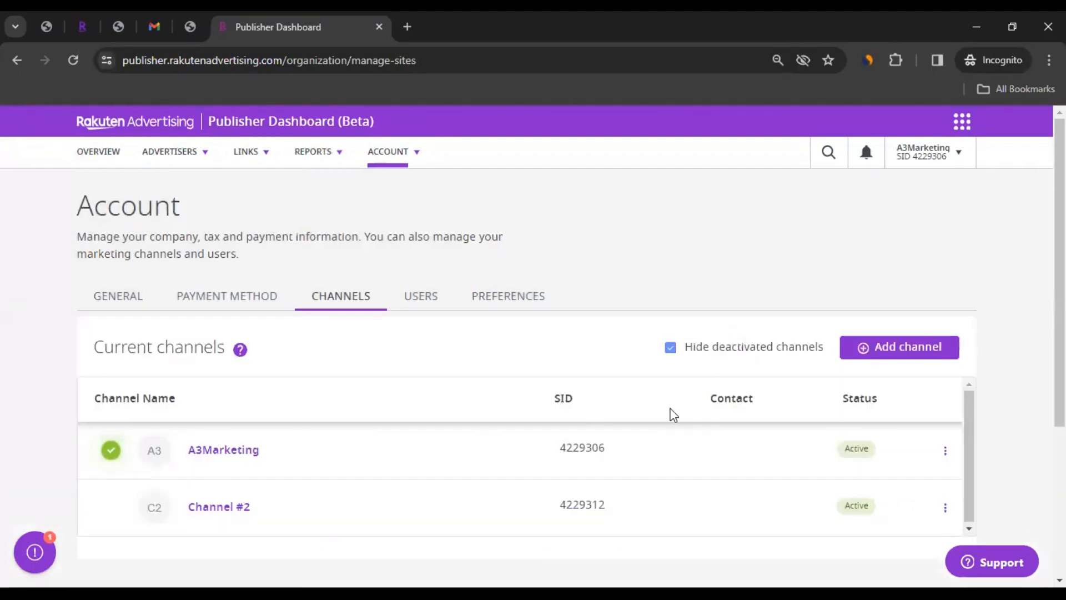
pyautogui.click(427, 296)
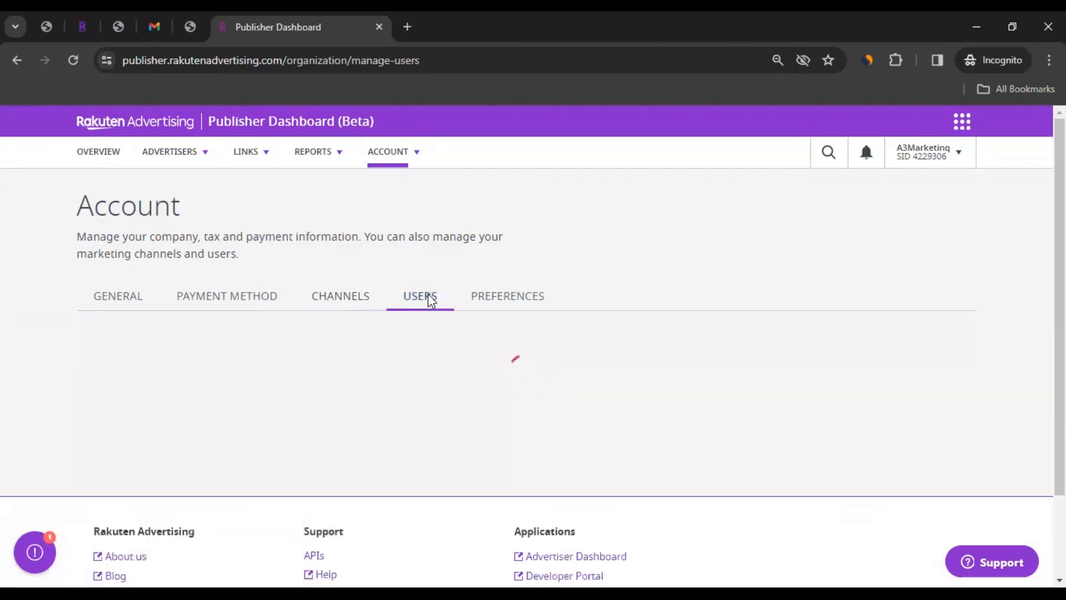
# - Clear a stray text highlight on the Users list and choose Add user to open Invite User
pyautogui.scroll(-3, 331, 498)
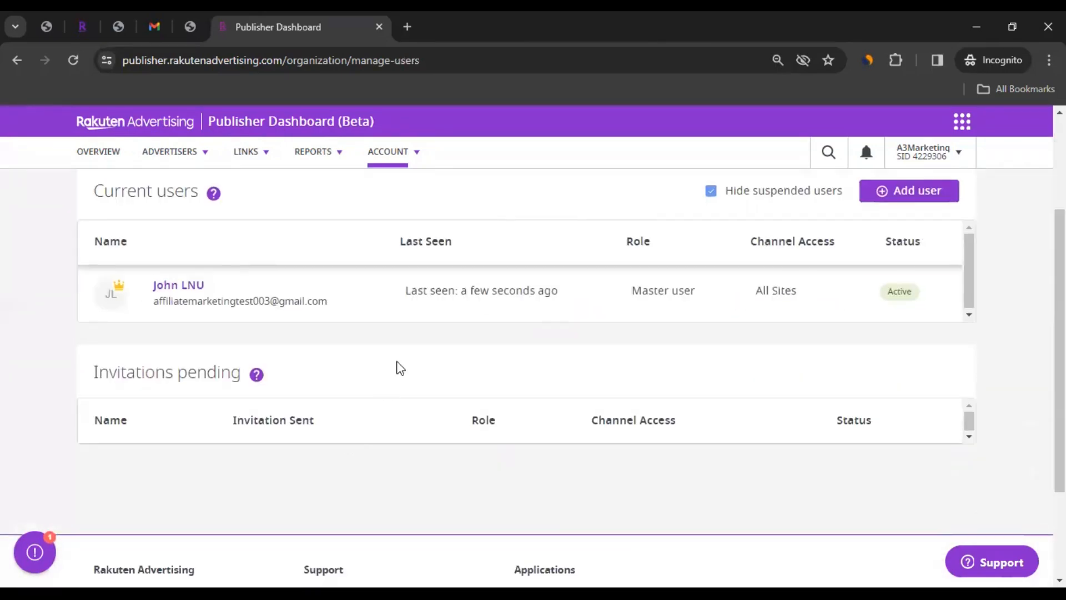
pyautogui.scroll(1, 877, 406)
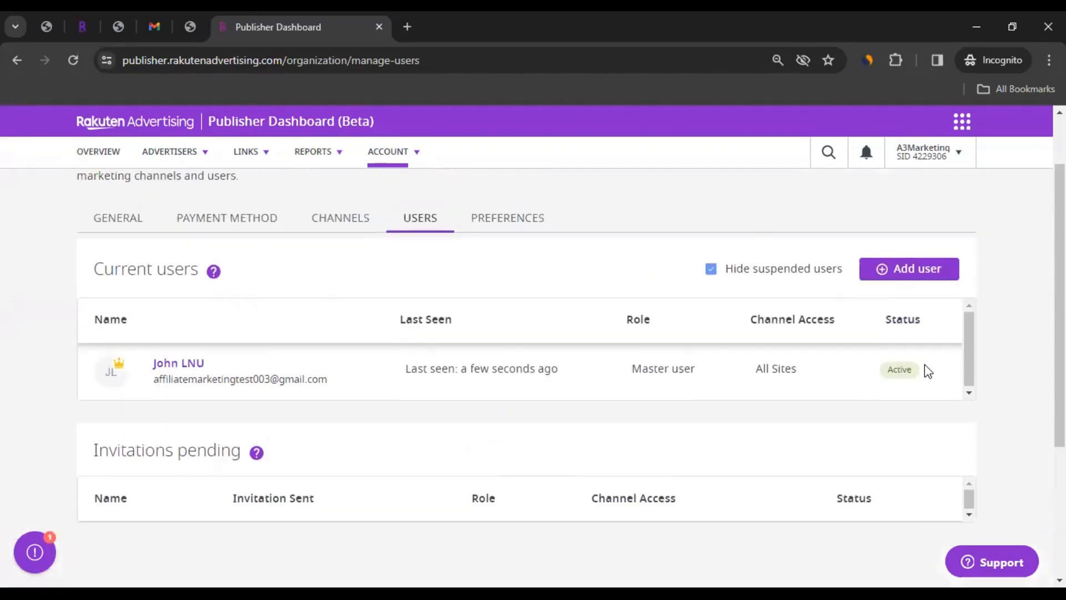
pyautogui.moveTo(148, 373); pyautogui.dragTo(632, 374)
pyautogui.click(724, 380)
pyautogui.click(908, 275)
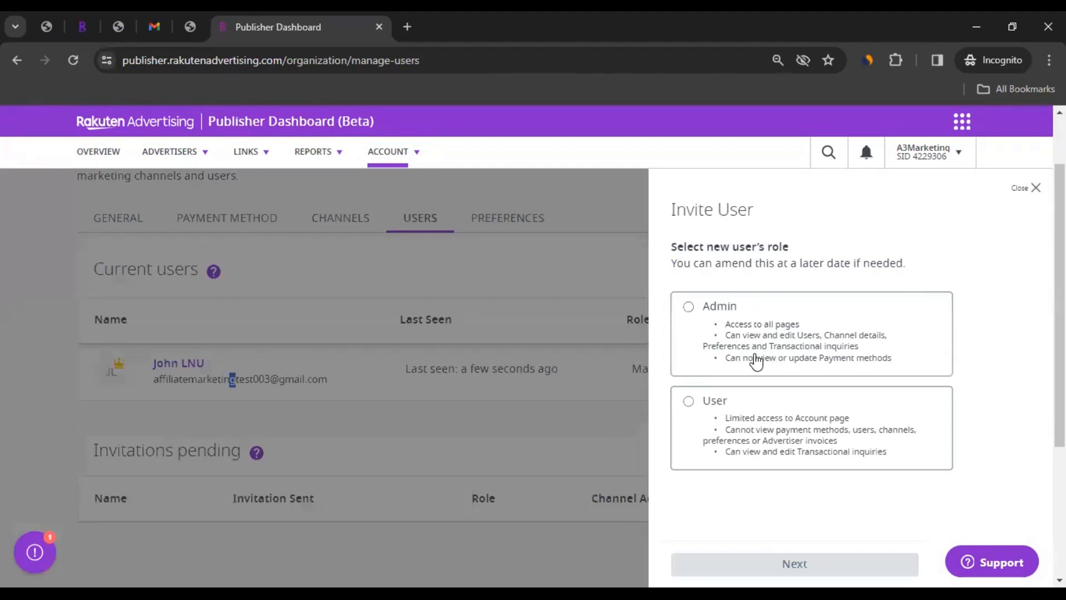
# - Restart the invitation, giving the invitee the User role with access to All Sites
pyautogui.click(689, 306)
pyautogui.click(802, 568)
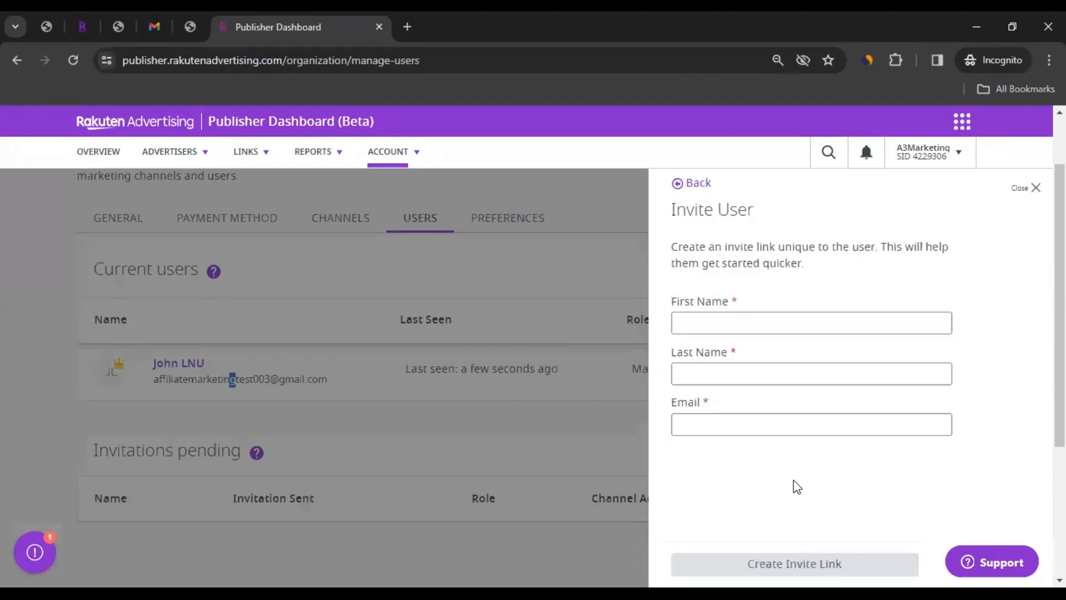
pyautogui.click(1035, 188)
pyautogui.click(911, 272)
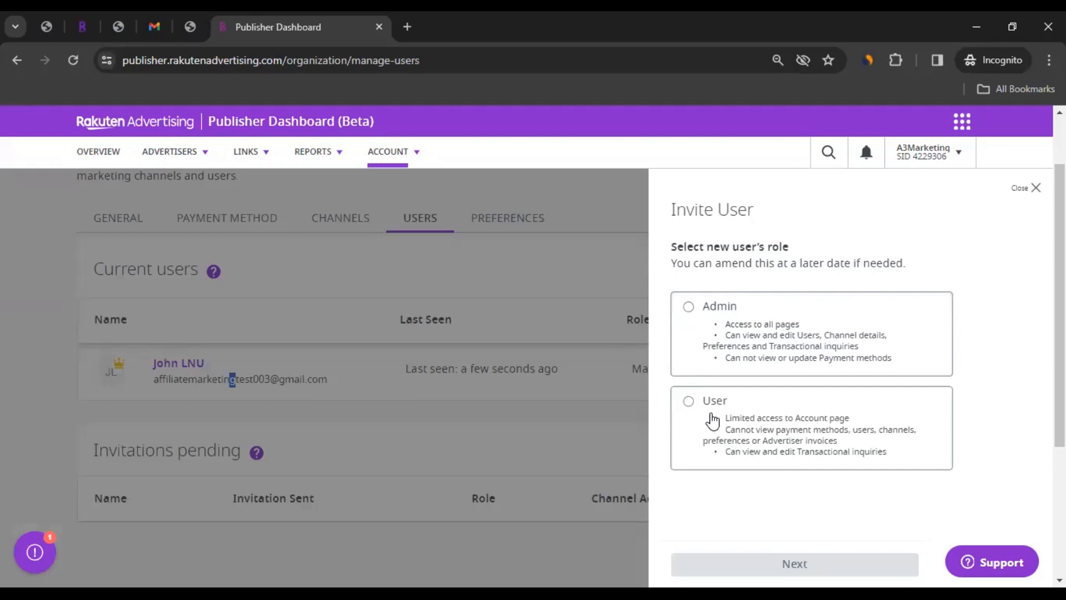
pyautogui.click(689, 402)
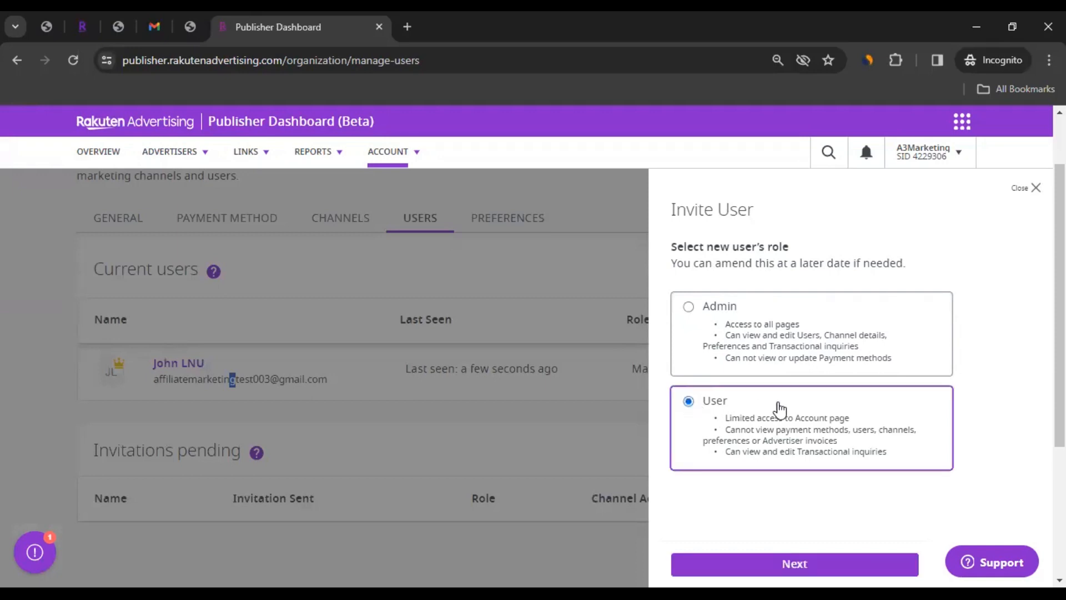
pyautogui.click(800, 567)
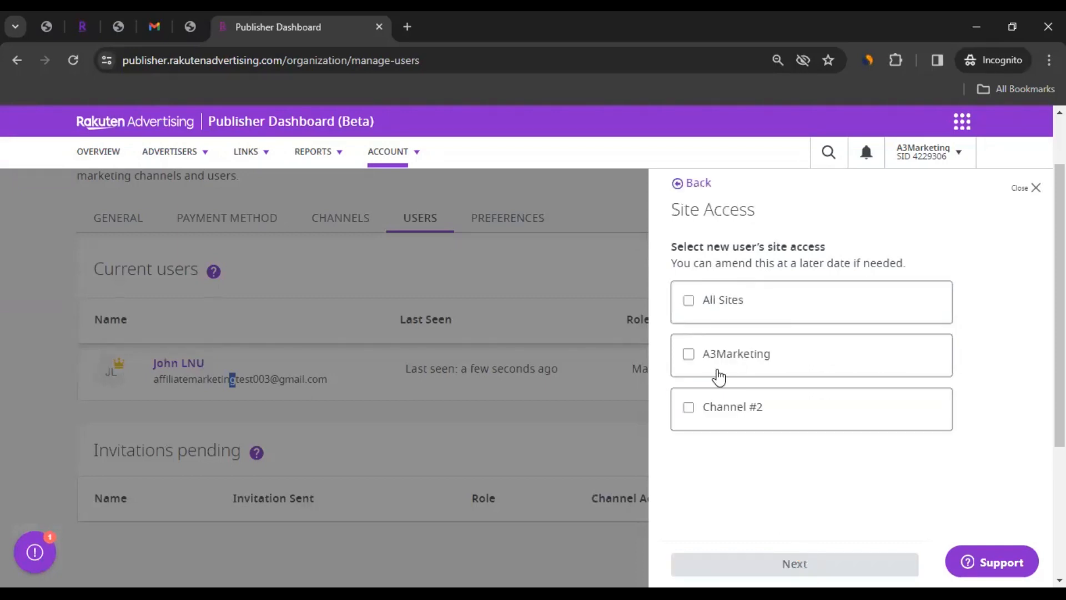
pyautogui.click(688, 303)
pyautogui.click(778, 563)
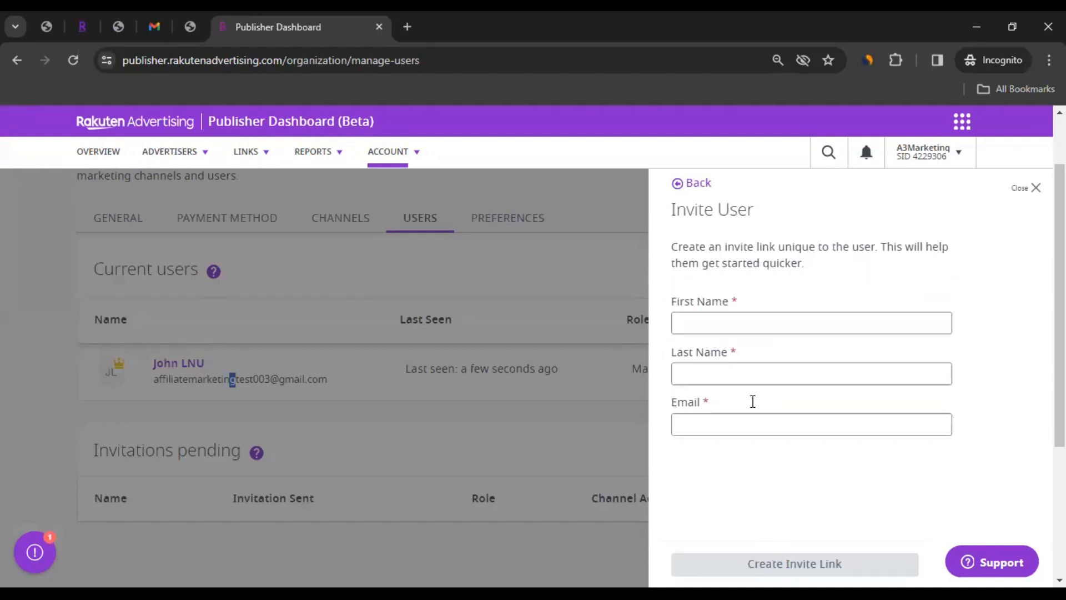
# - Enter the invitee's first name, last name and e-mail address, then create the invite link
pyautogui.click(727, 323)
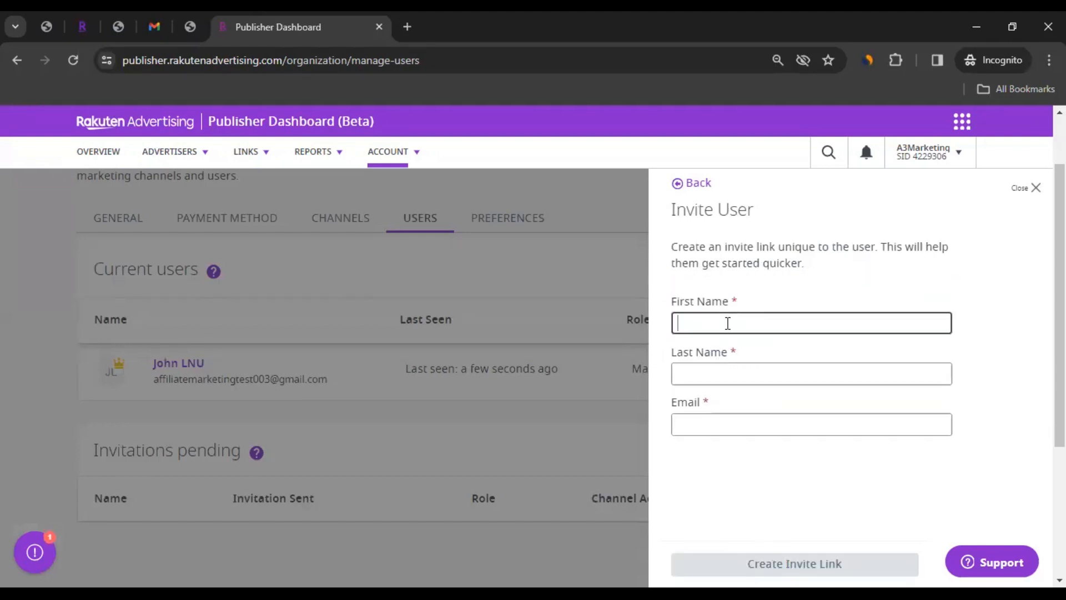
pyautogui.write('Smith')
pyautogui.press('Tab')
pyautogui.write('LNU')
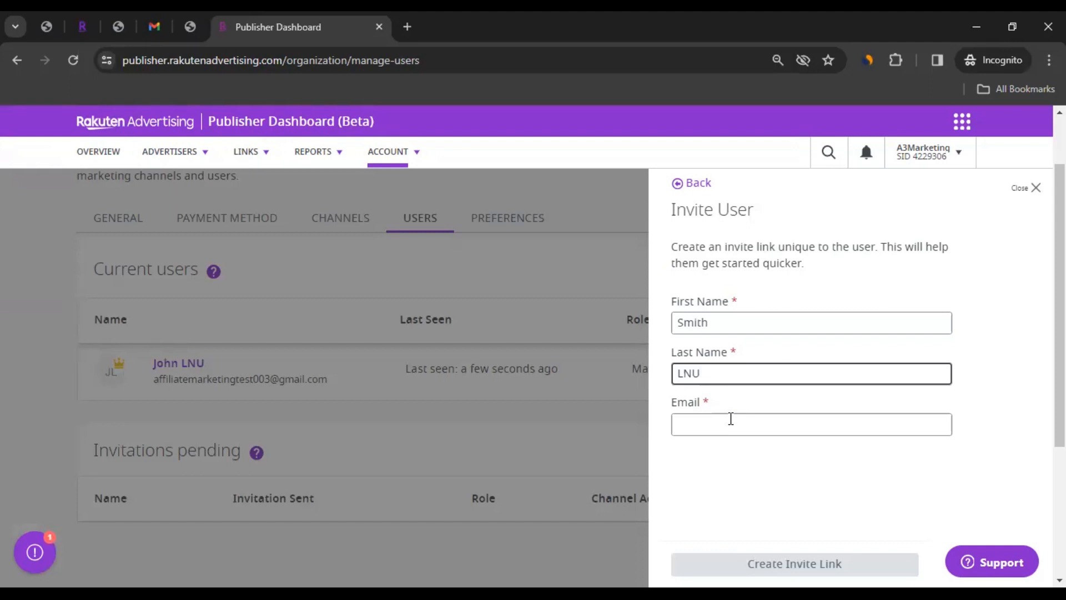
pyautogui.hotkey('alt', 'Tab')
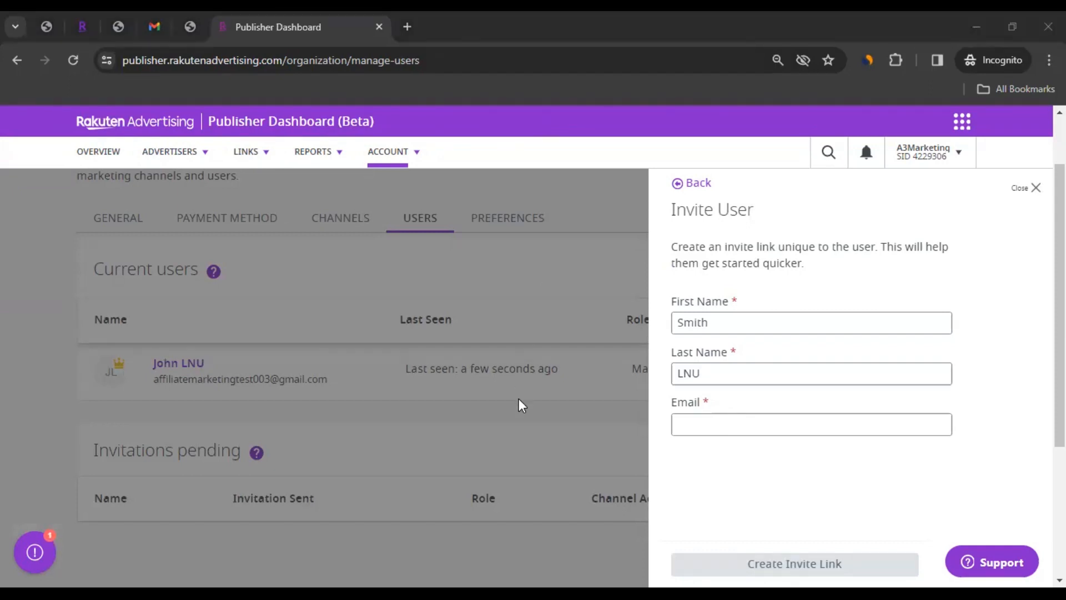
pyautogui.click(811, 424)
pyautogui.hotkey('ctrl', 'v')
pyautogui.write('2')
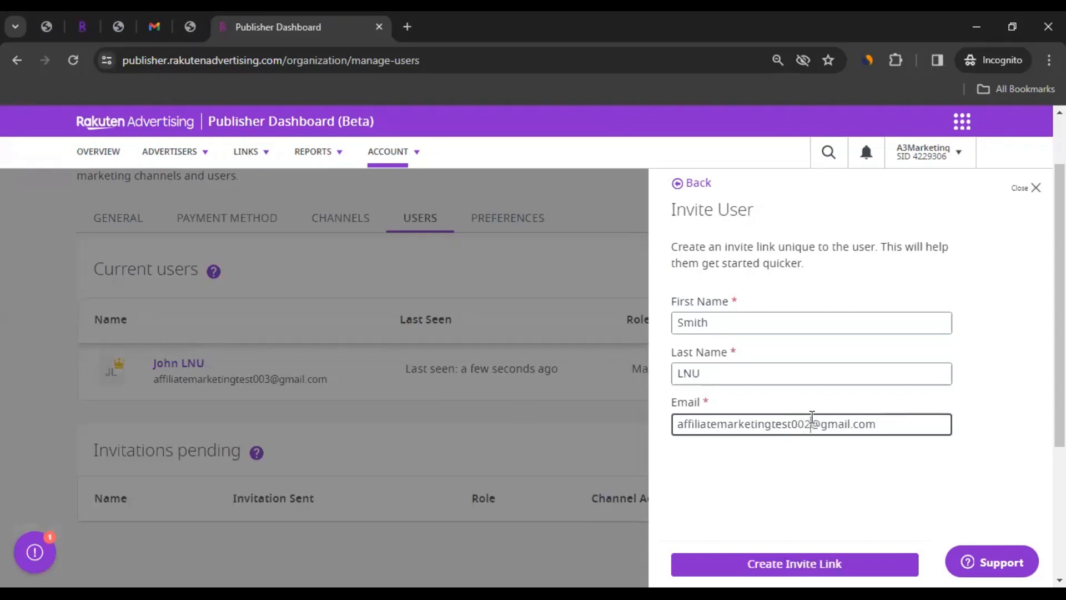
pyautogui.click(854, 563)
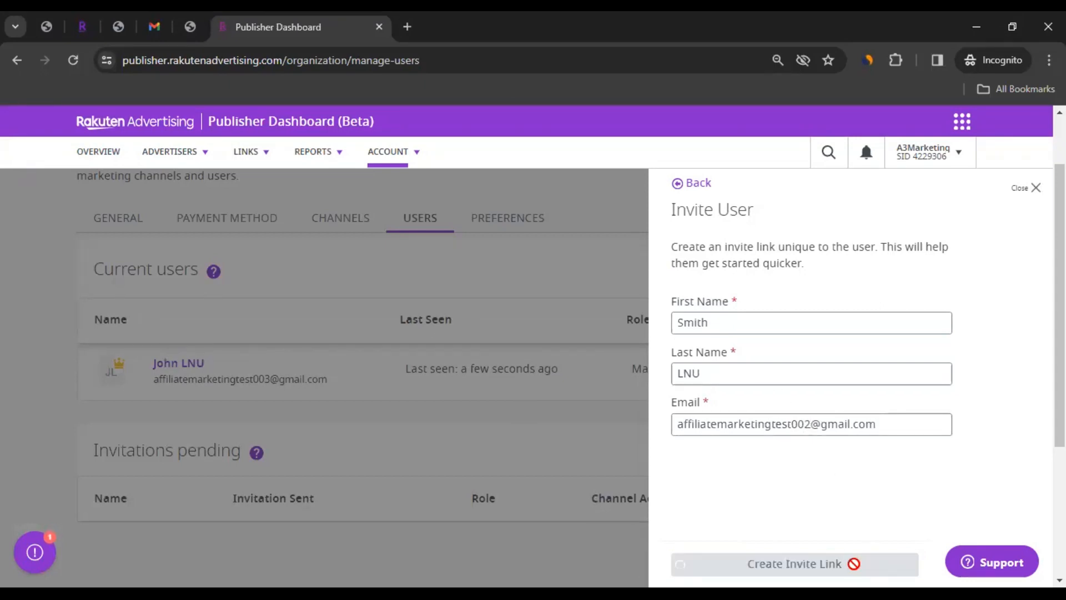
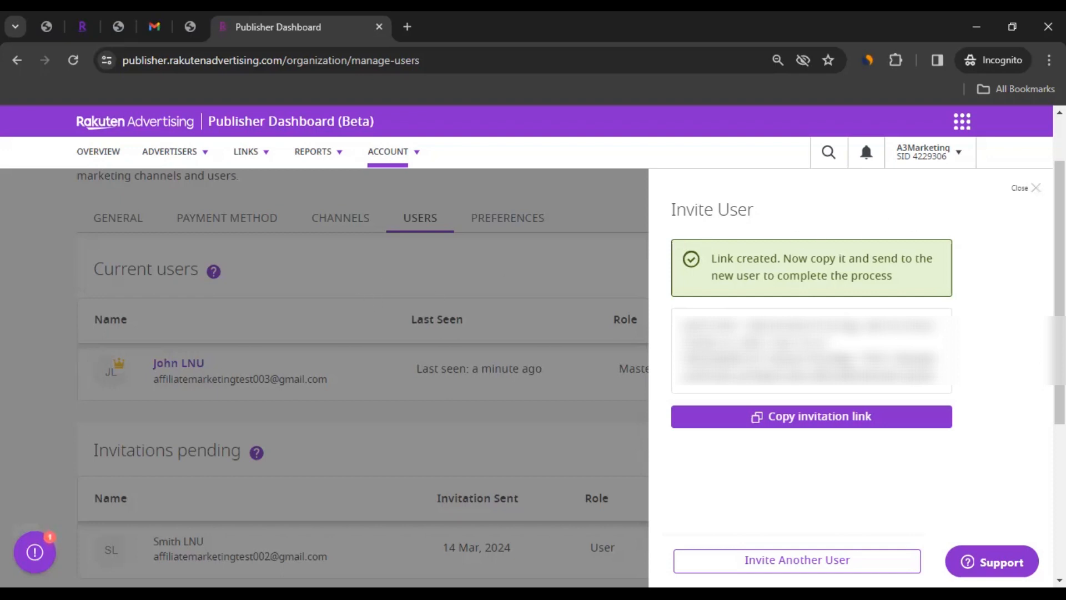
# - Close the Invite User panel and inspect the pending invitation's options without deleting it
pyautogui.click(1036, 188)
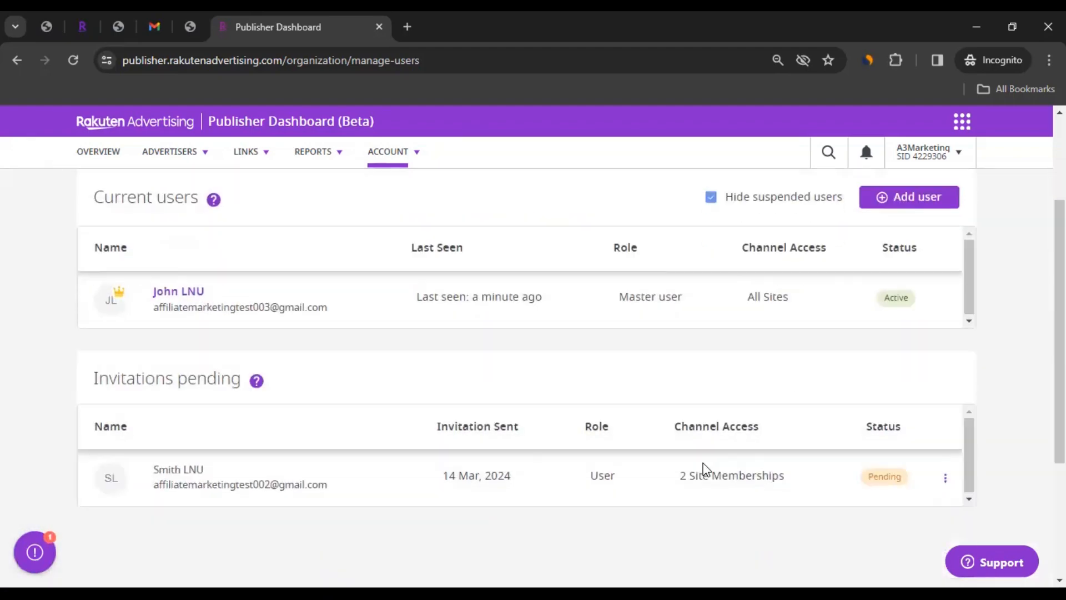
pyautogui.scroll(-3, 611, 461)
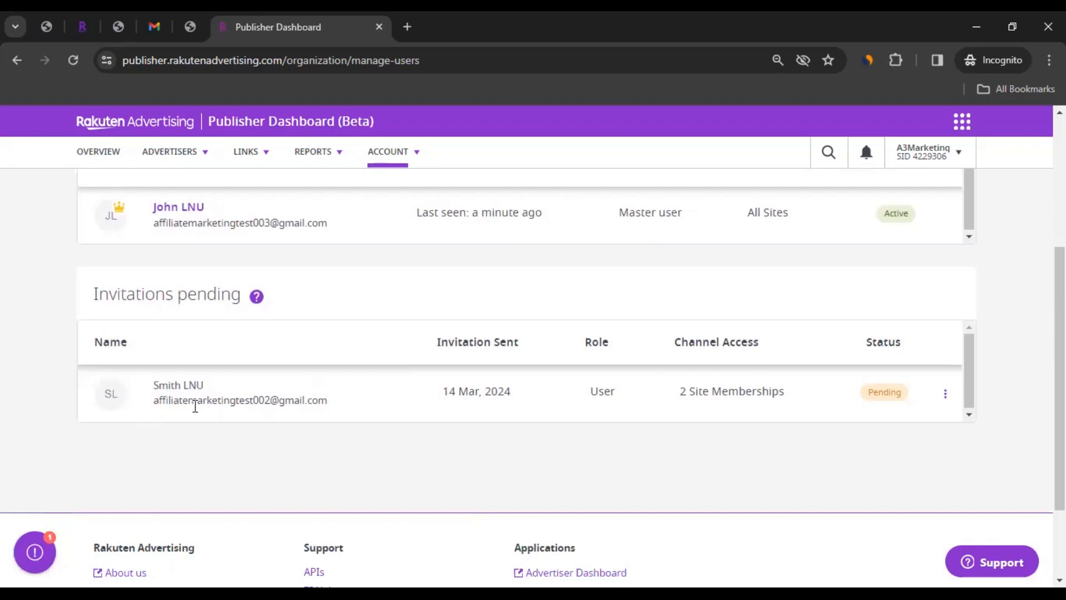
pyautogui.moveTo(343, 407); pyautogui.dragTo(138, 398)
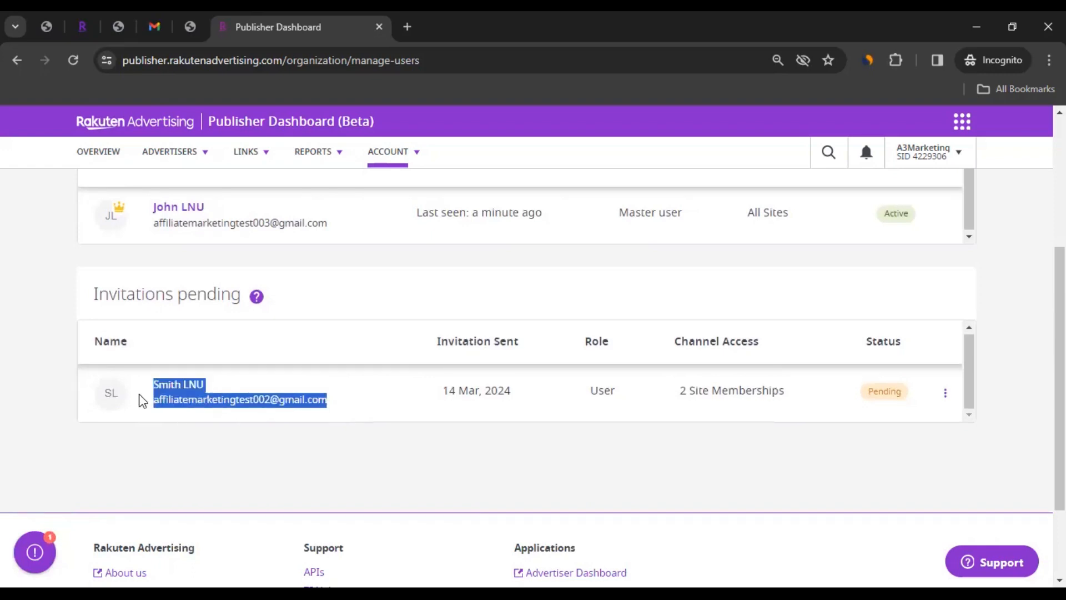
pyautogui.click(945, 393)
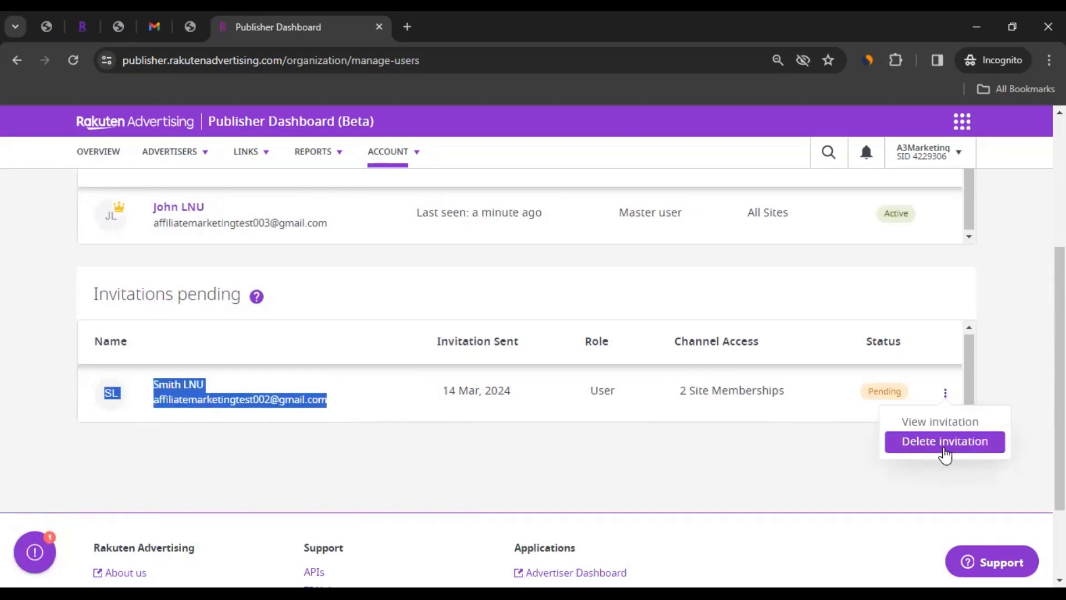
pyautogui.click(767, 451)
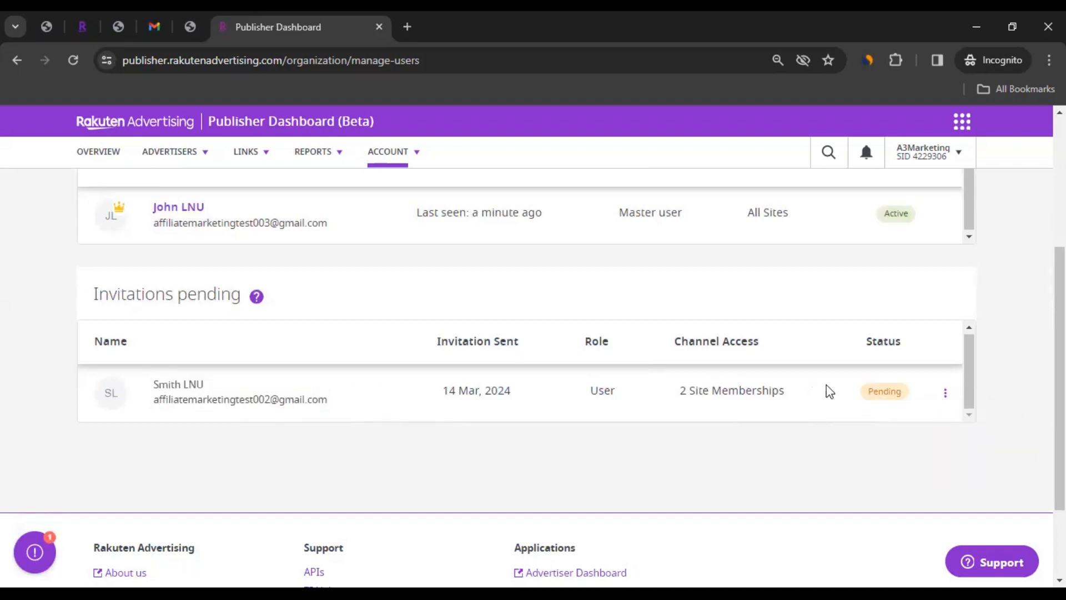
pyautogui.click(945, 394)
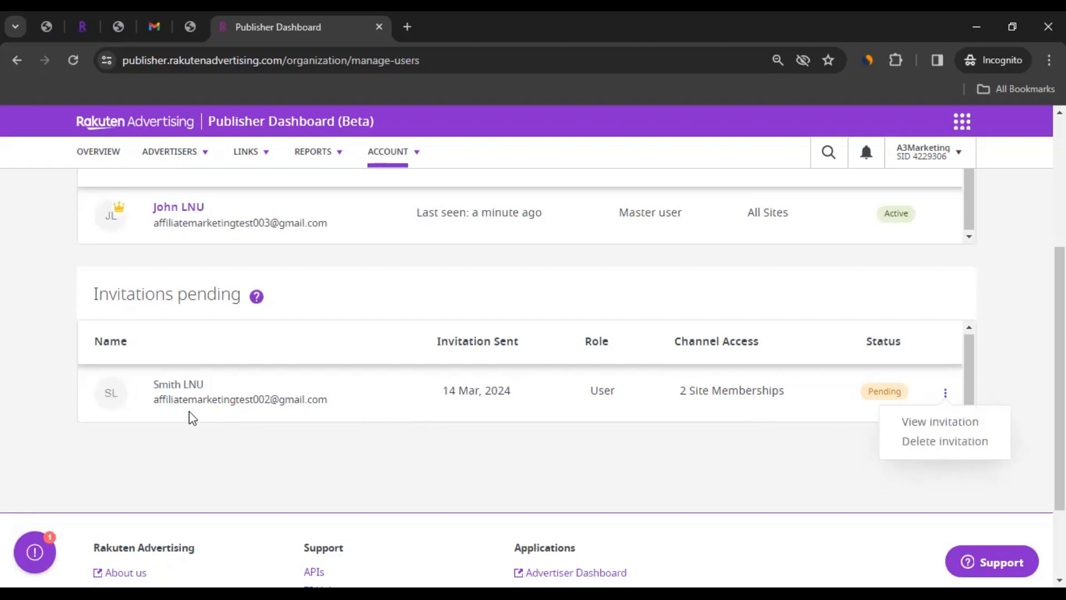
pyautogui.click(282, 465)
pyautogui.scroll(4, 361, 467)
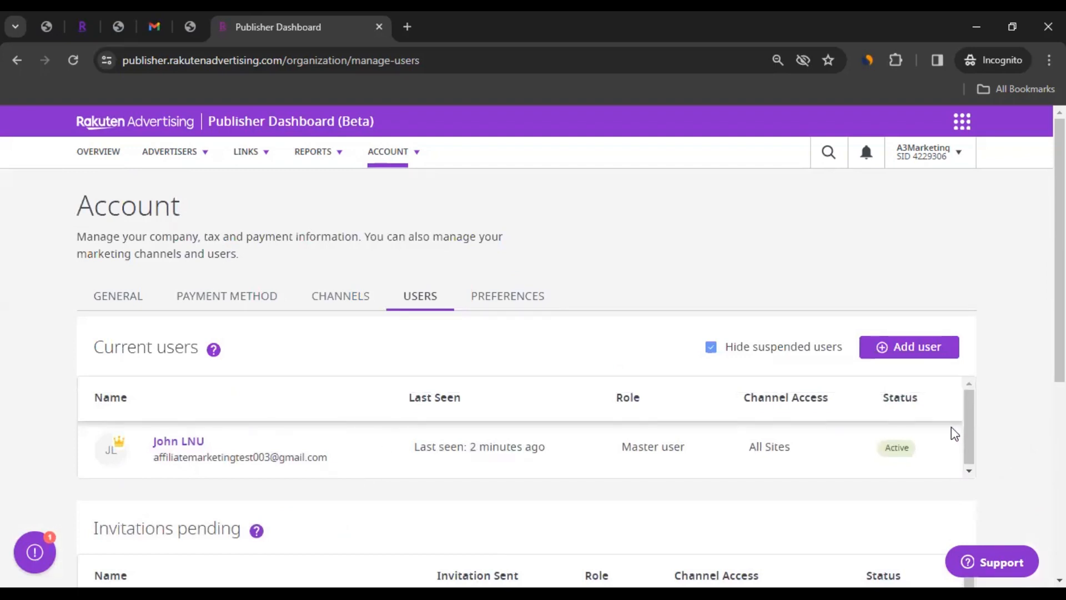
# - Pick Check as the payment method over Direct Deposit and PayPal, dismissing the verification prompt
pyautogui.click(241, 302)
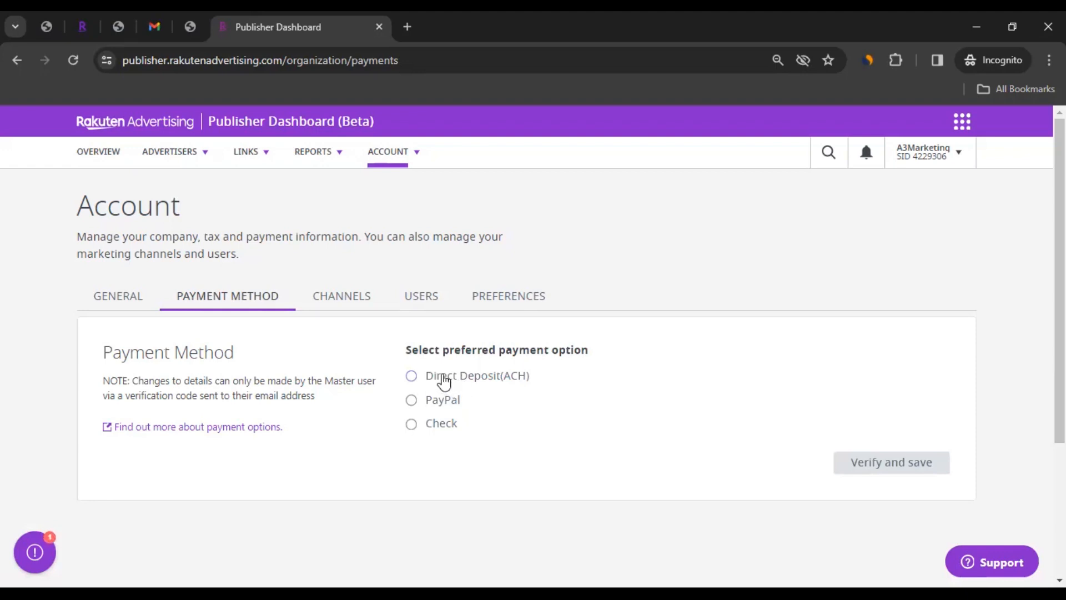
pyautogui.click(442, 378)
pyautogui.scroll(-3, 761, 393)
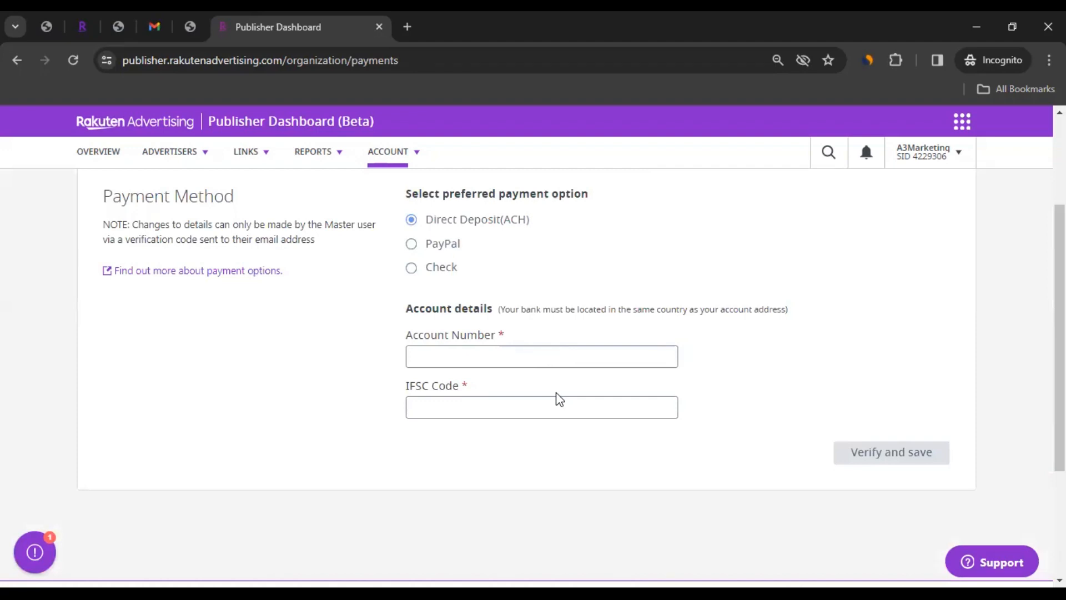
pyautogui.click(435, 252)
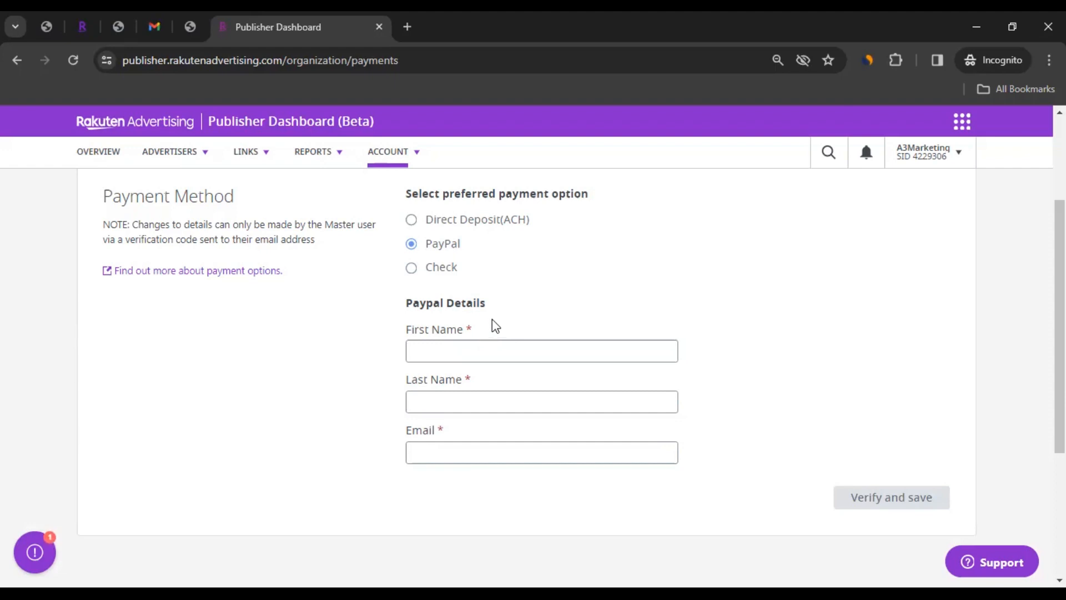
pyautogui.click(436, 272)
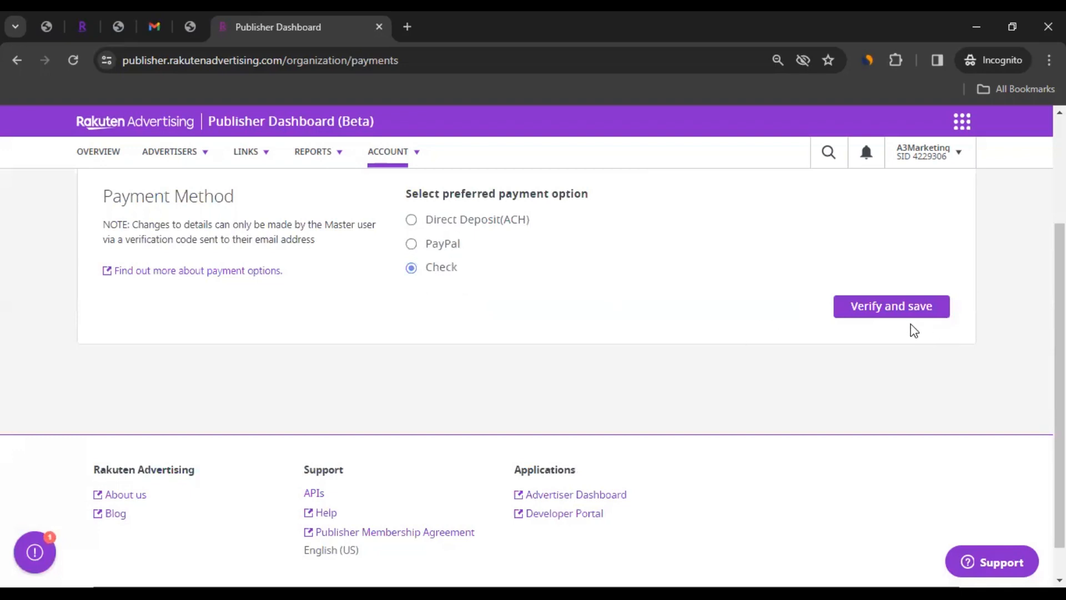
pyautogui.click(892, 312)
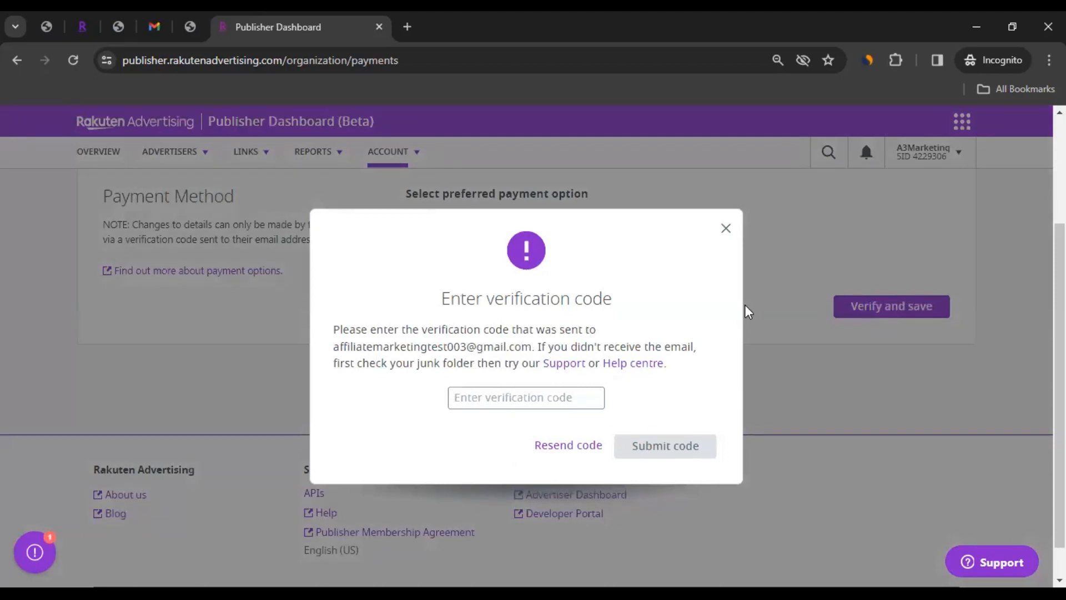
pyautogui.click(726, 228)
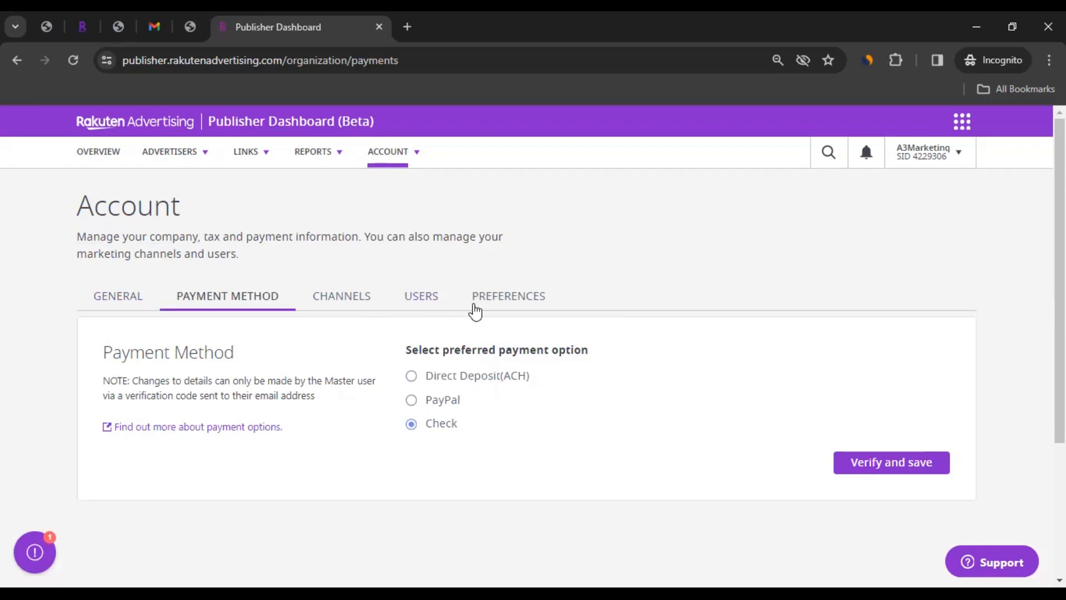
# - Save $ - US Dollar as the display currency, then go to Find Advertisers
pyautogui.click(525, 300)
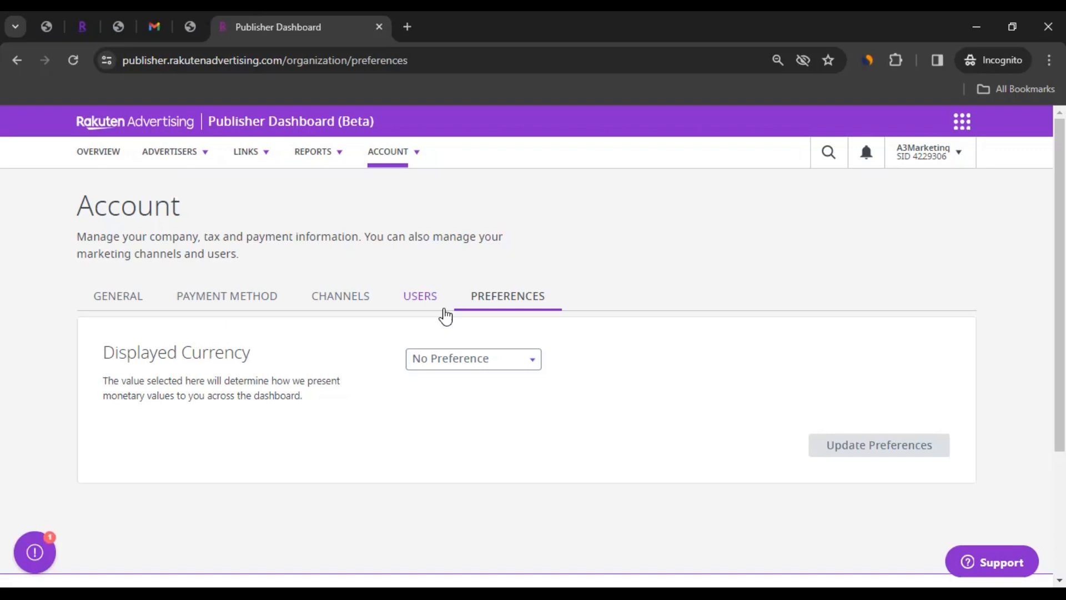
pyautogui.click(487, 369)
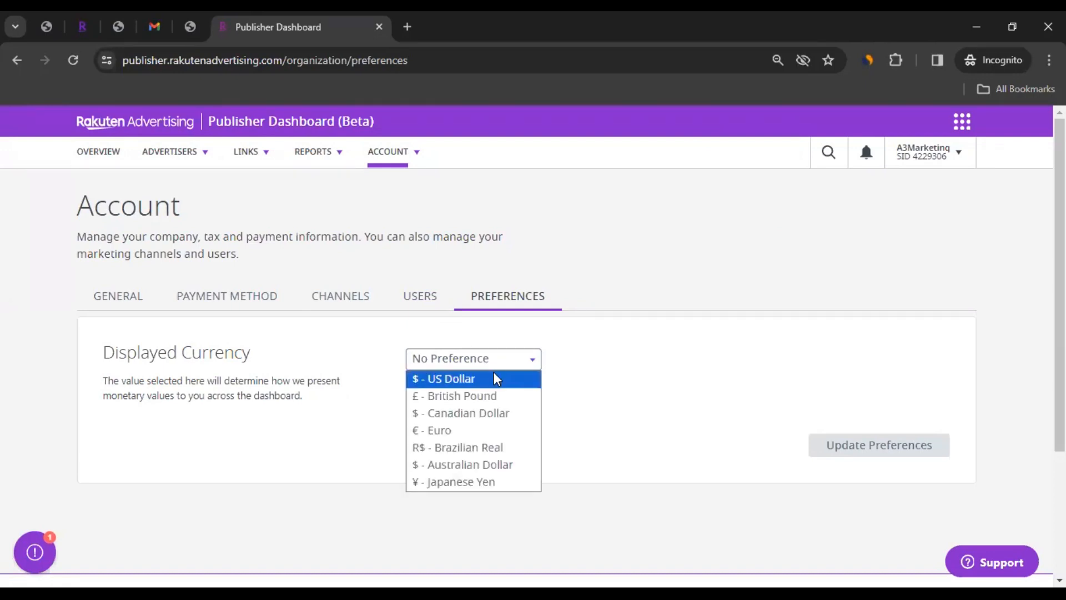
pyautogui.click(481, 377)
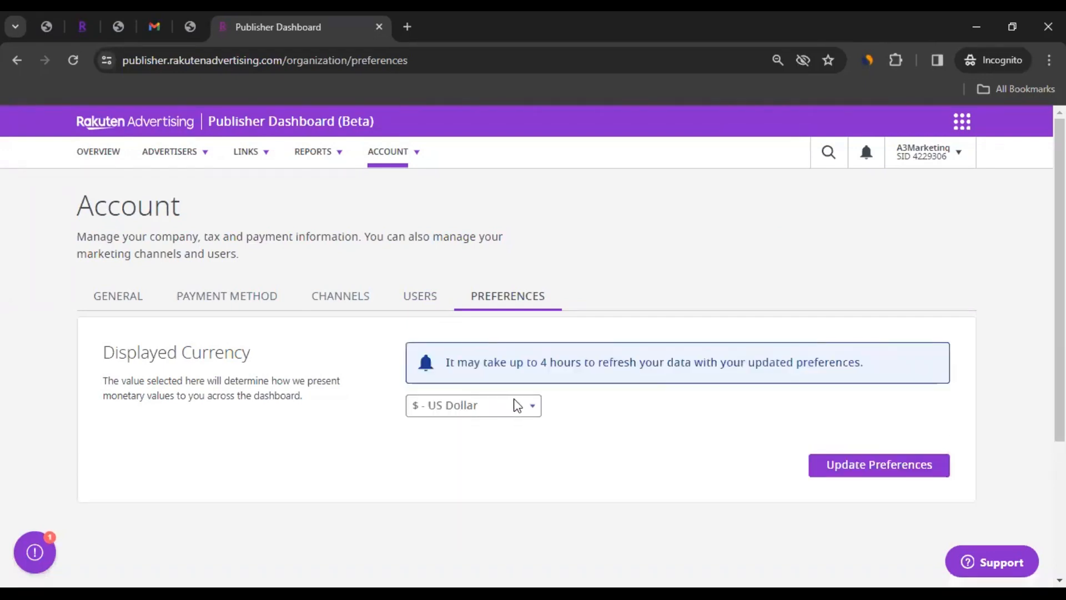
pyautogui.click(855, 476)
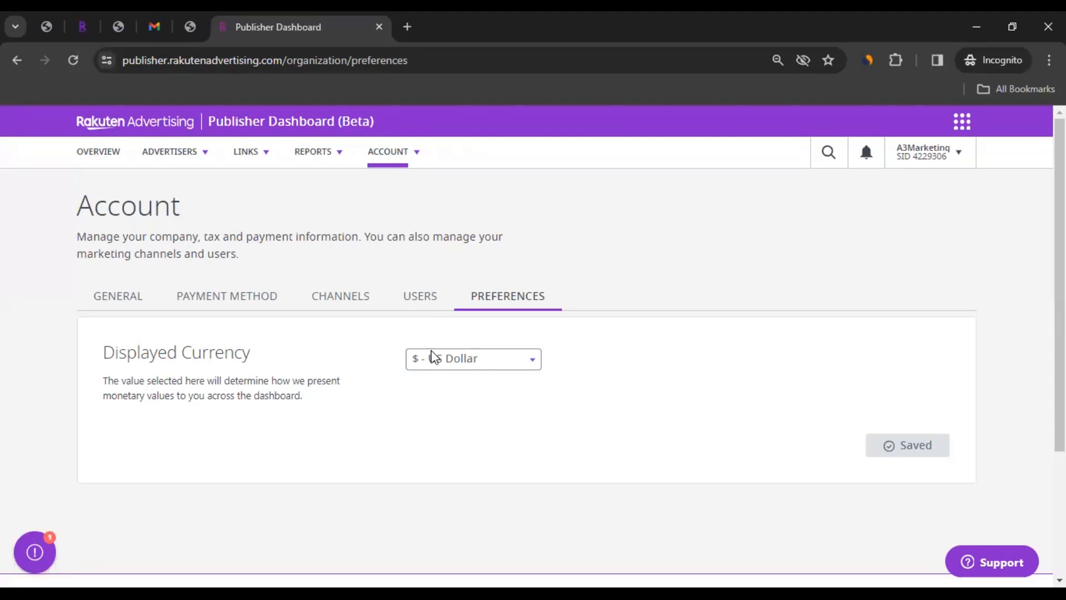
pyautogui.click(178, 157)
pyautogui.click(185, 189)
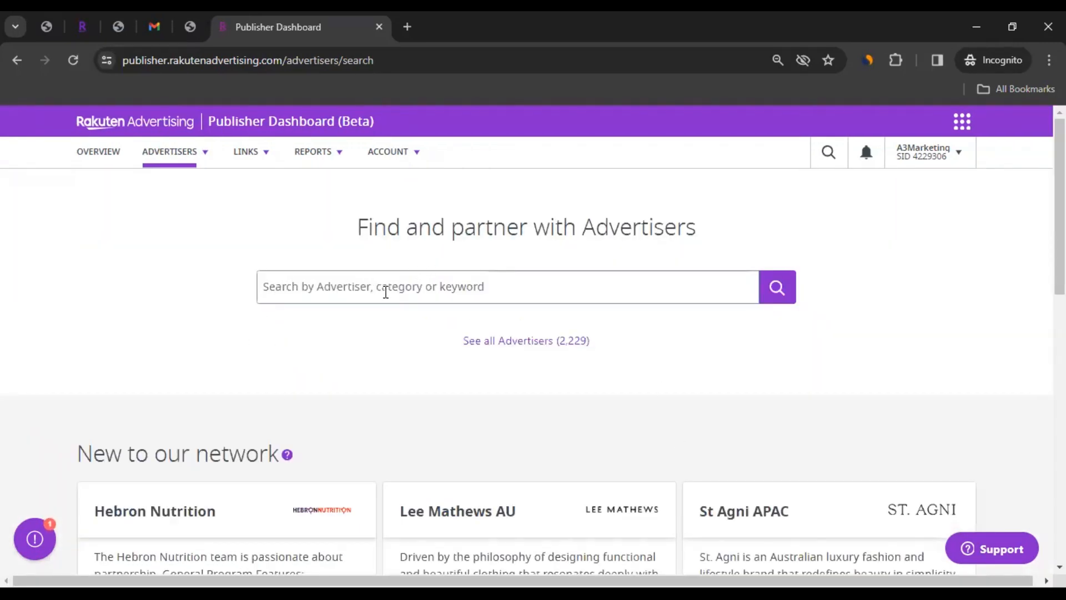
# - Search advertisers for 'bag', scan the 30 results, then clear the search text
pyautogui.click(514, 295)
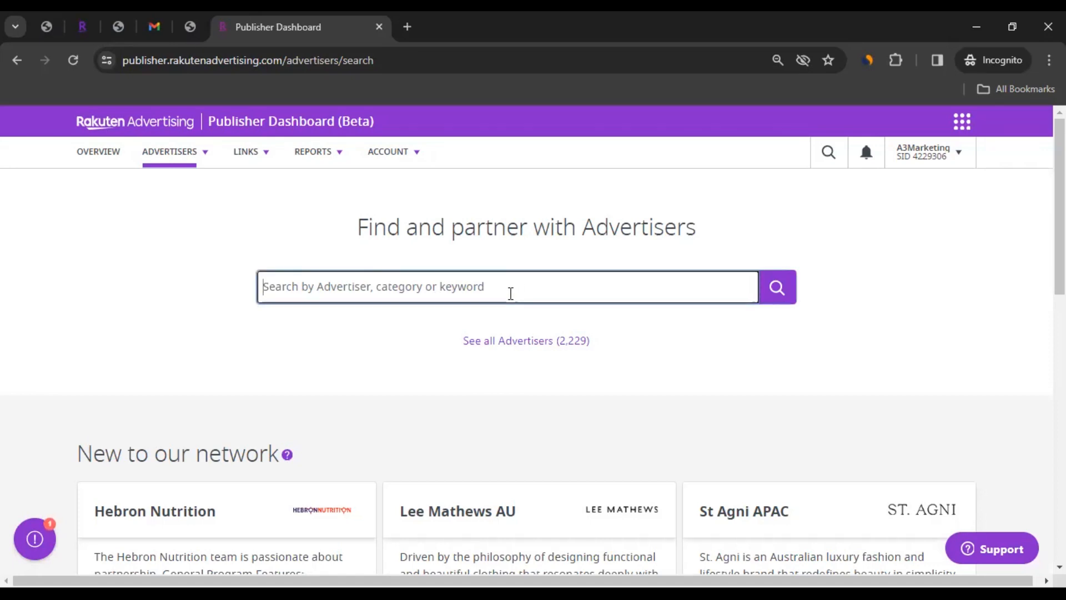
pyautogui.write('bag')
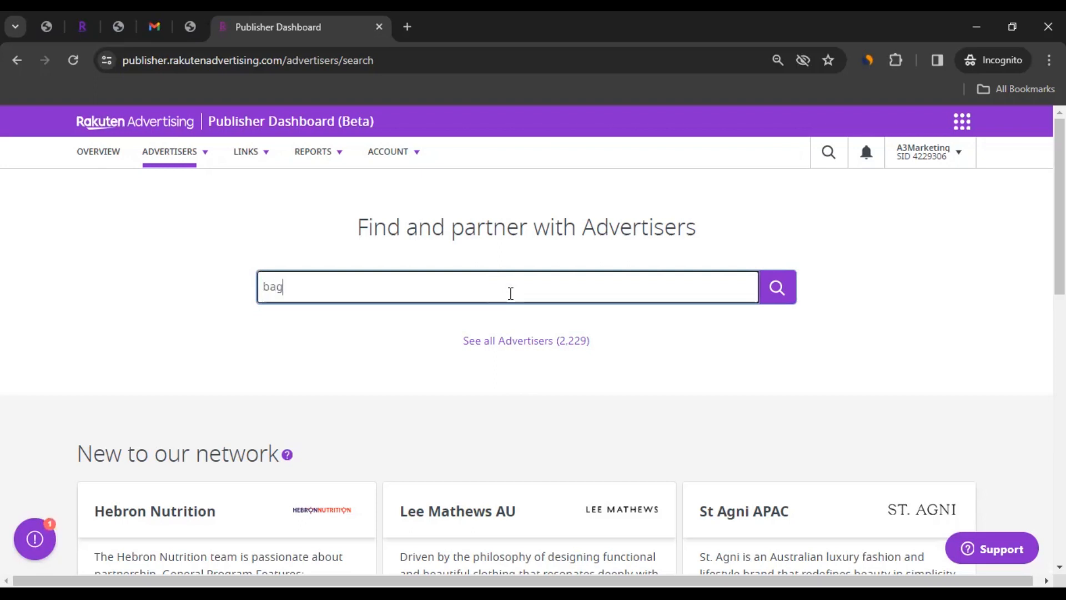
pyautogui.press('Return')
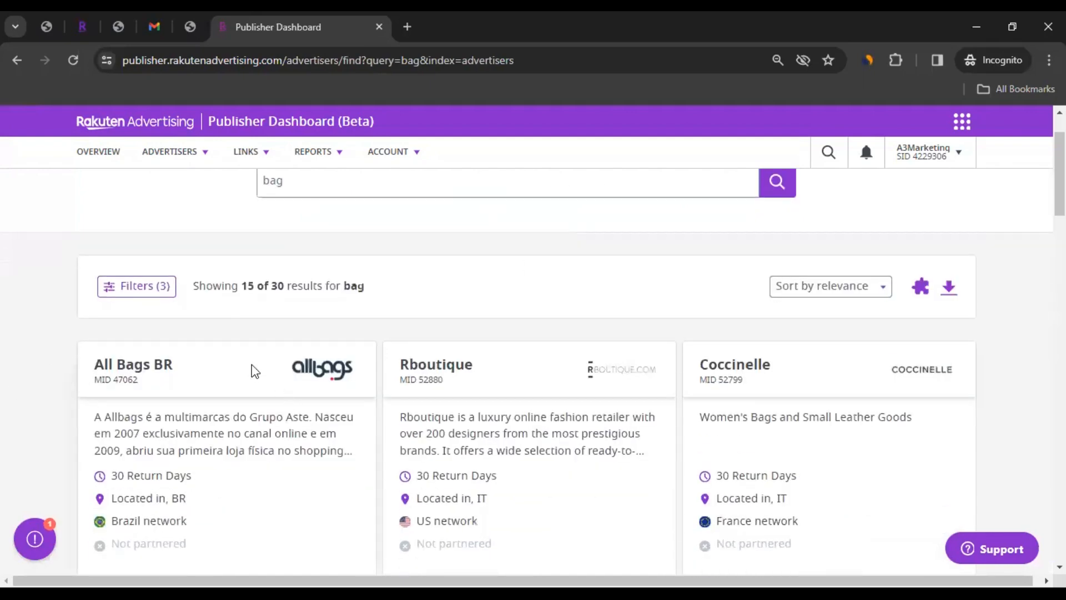
pyautogui.scroll(-6, 389, 322)
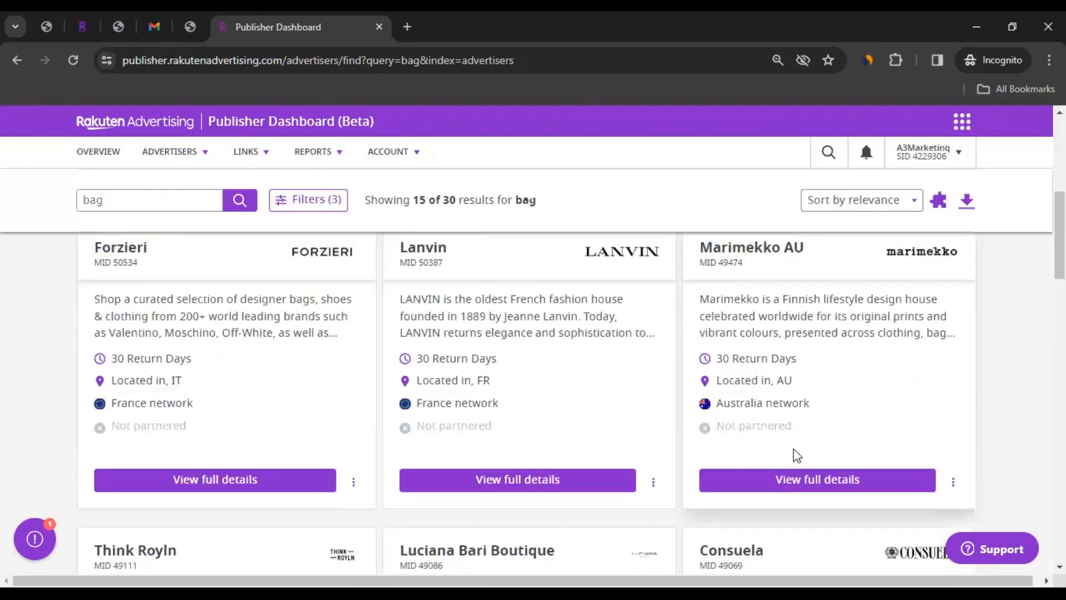
pyautogui.scroll(8, 207, 410)
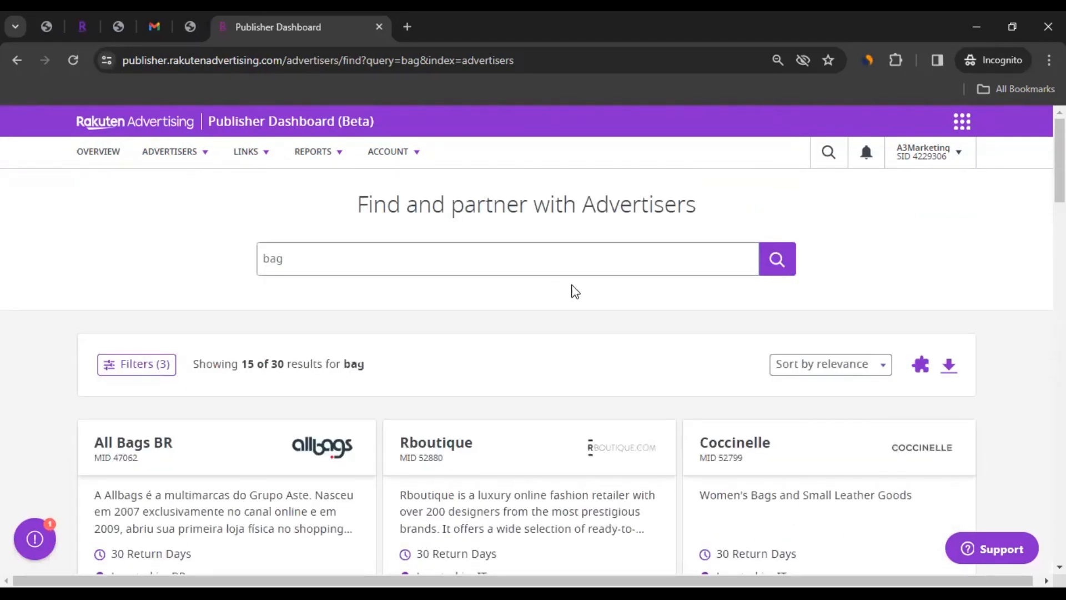
pyautogui.moveTo(452, 262); pyautogui.dragTo(188, 256)
pyautogui.press('BackSpace')
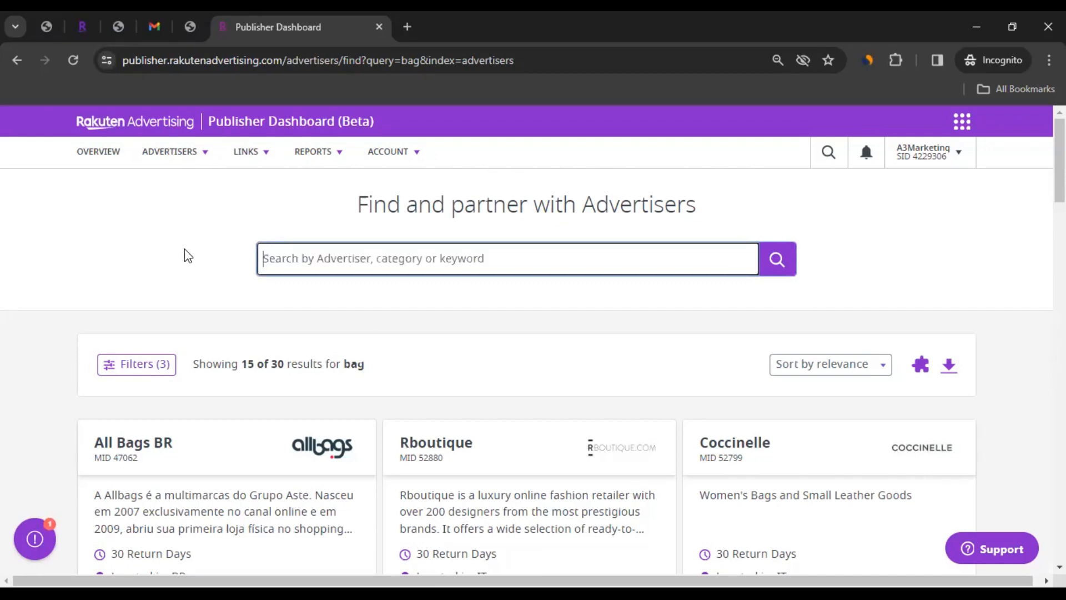
pyautogui.click(154, 299)
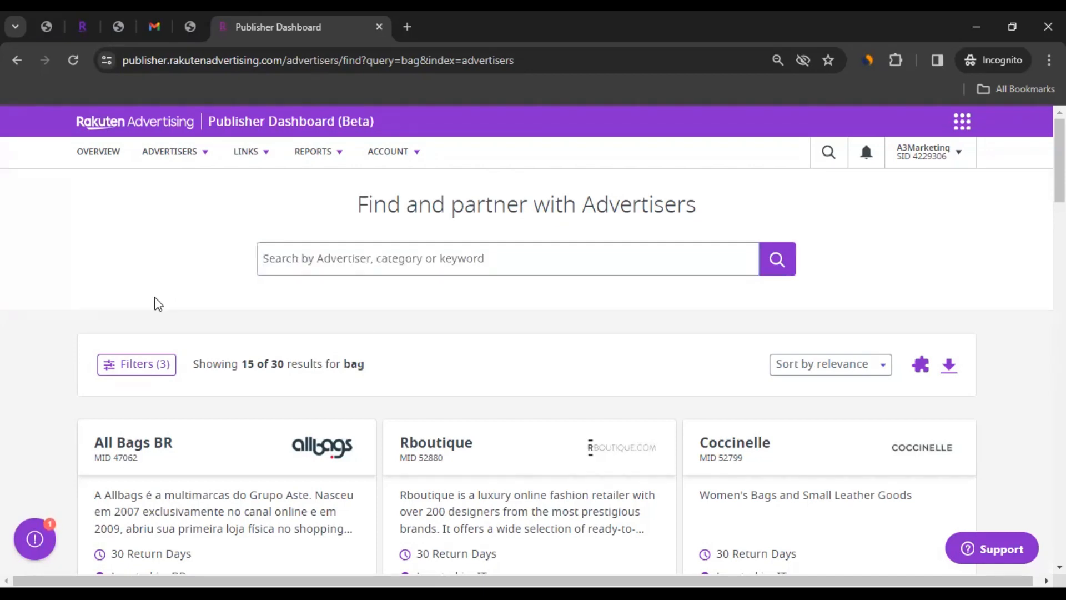
# - In the Filter panel, try limiting shipping location to specific countries, then reset to all countries
pyautogui.click(129, 374)
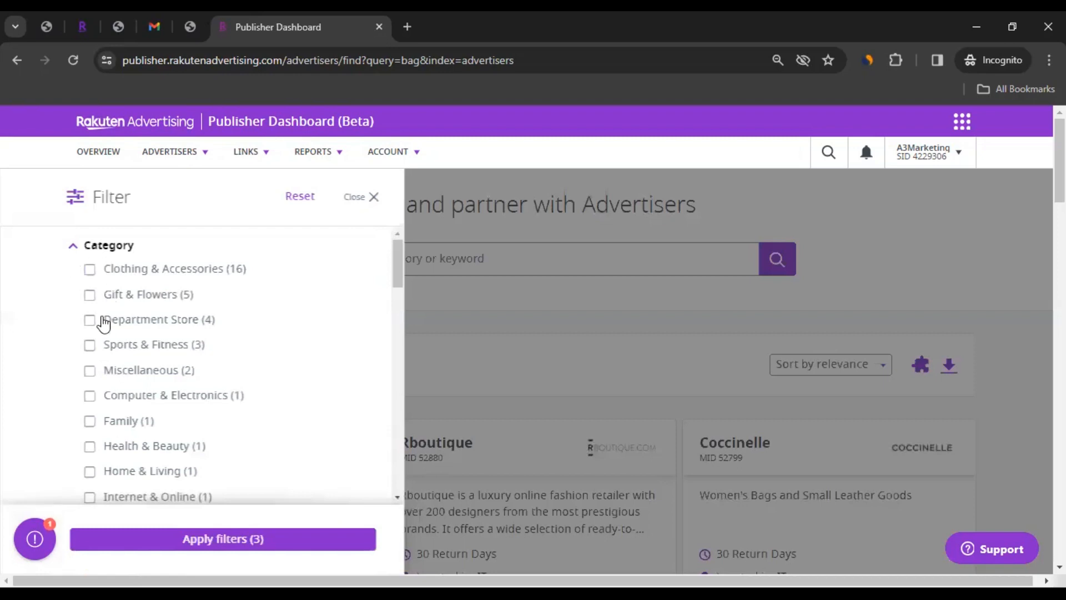
pyautogui.scroll(-7, 102, 360)
pyautogui.scroll(-3, 101, 360)
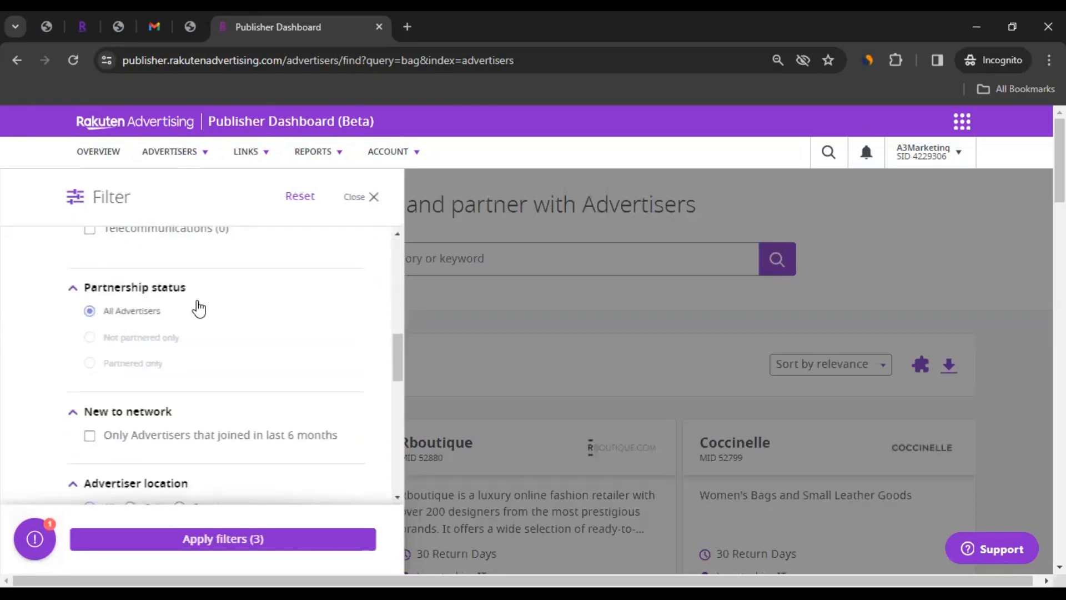
pyautogui.scroll(-3, 194, 322)
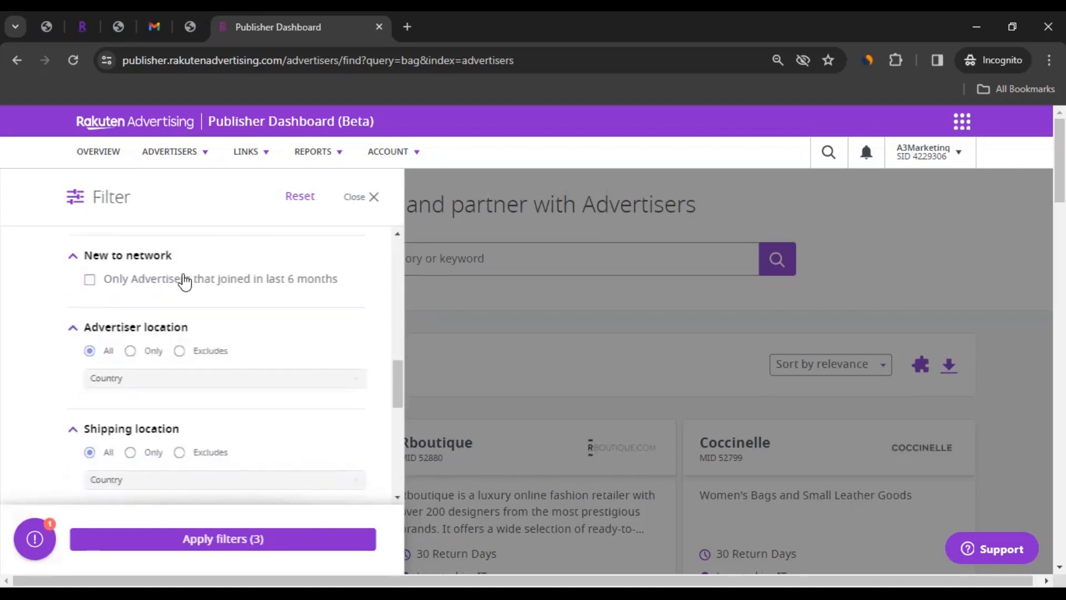
pyautogui.scroll(-3, 176, 340)
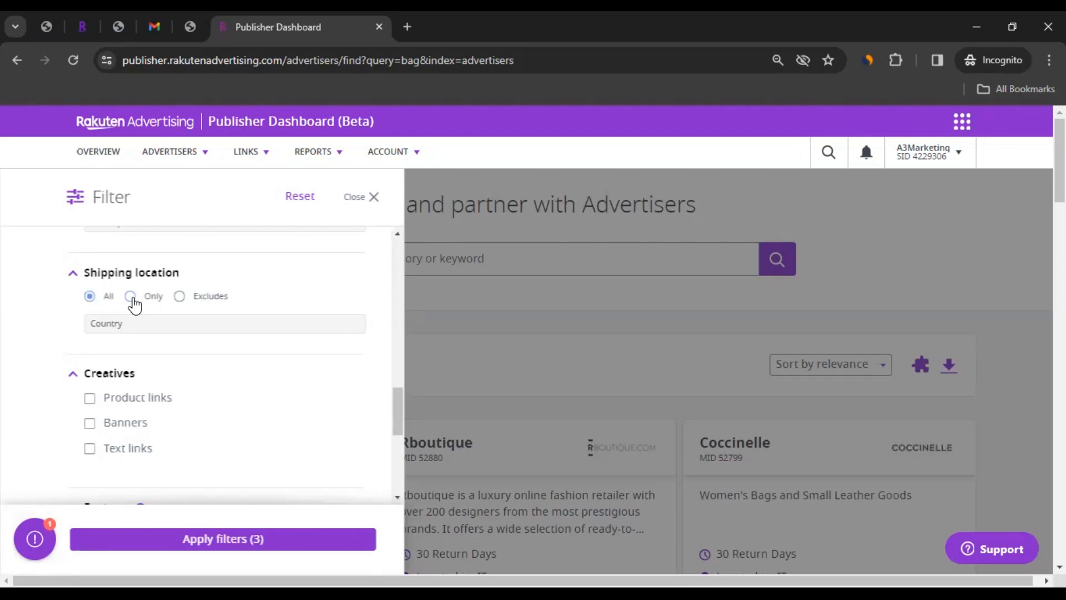
pyautogui.click(131, 297)
pyautogui.click(156, 336)
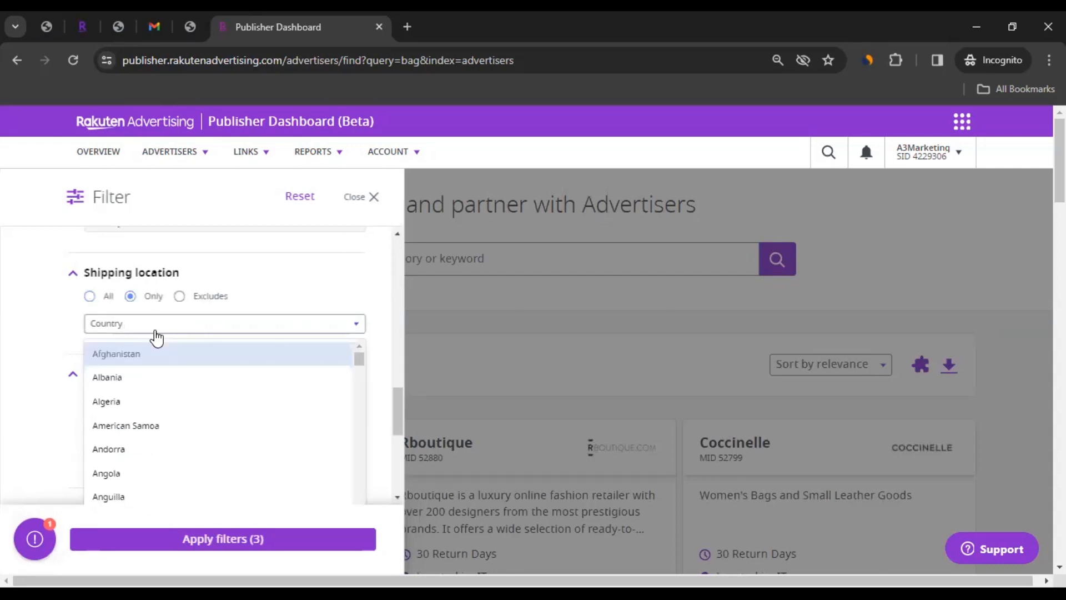
pyautogui.click(90, 297)
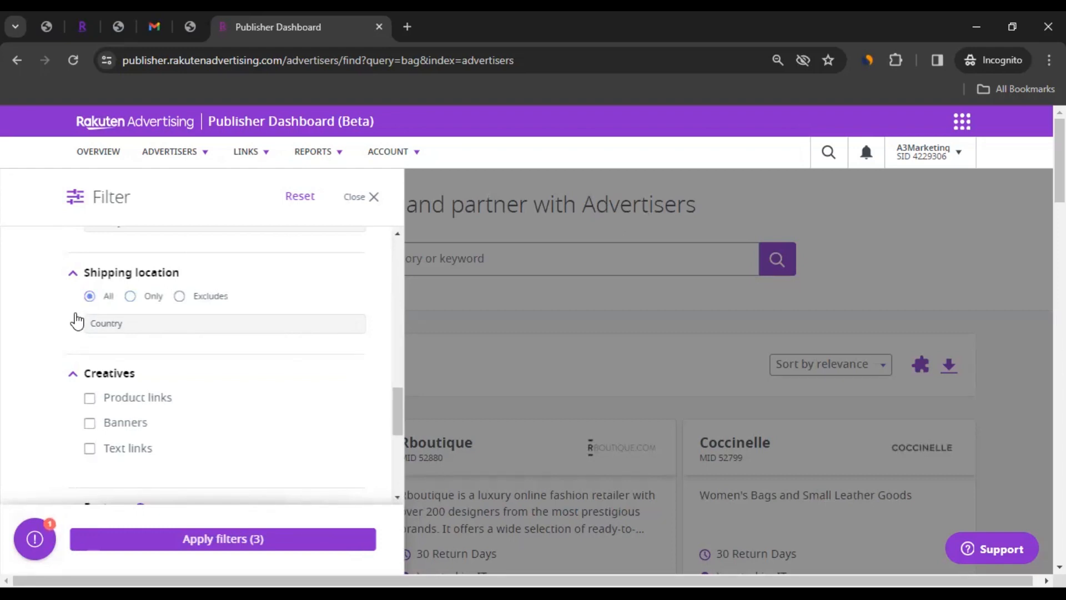
# - Tick the Clothing & Accessories category and apply the four filters
pyautogui.scroll(-3, 84, 327)
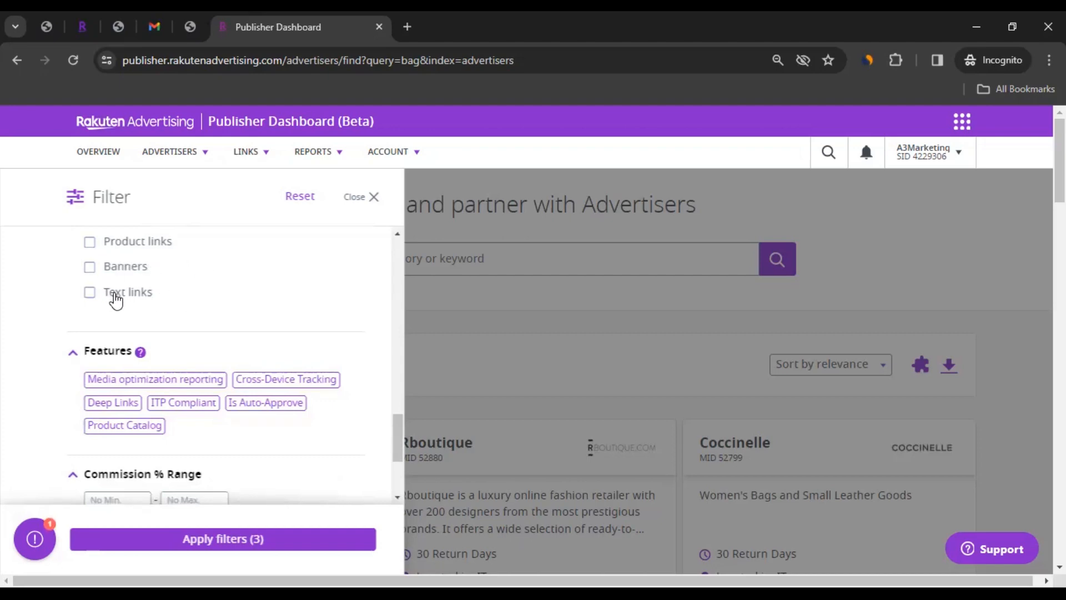
pyautogui.scroll(1, 107, 294)
pyautogui.scroll(-3, 167, 352)
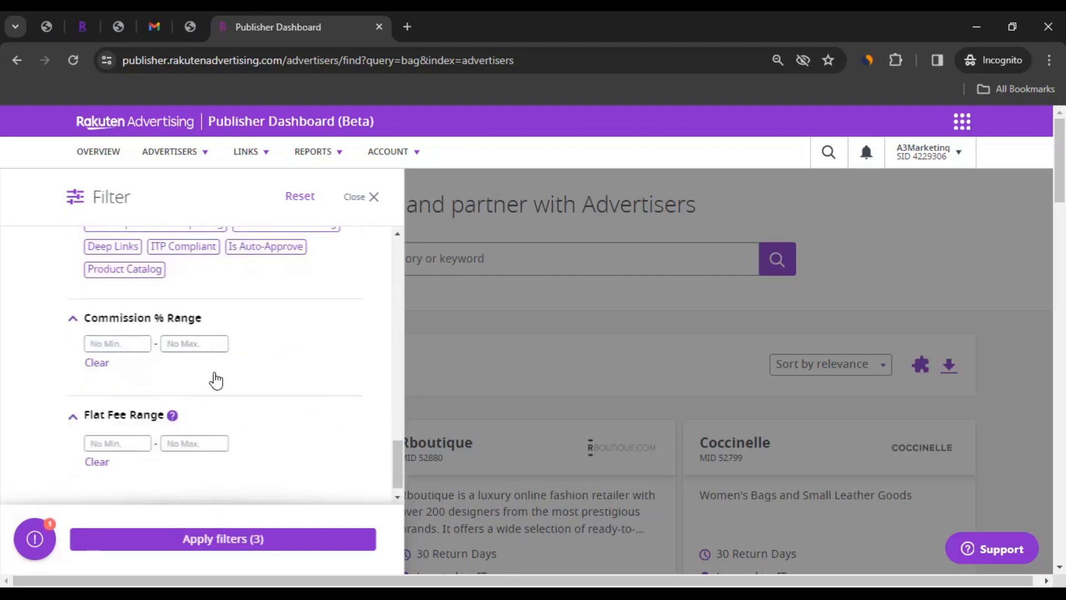
pyautogui.scroll(-1, 212, 378)
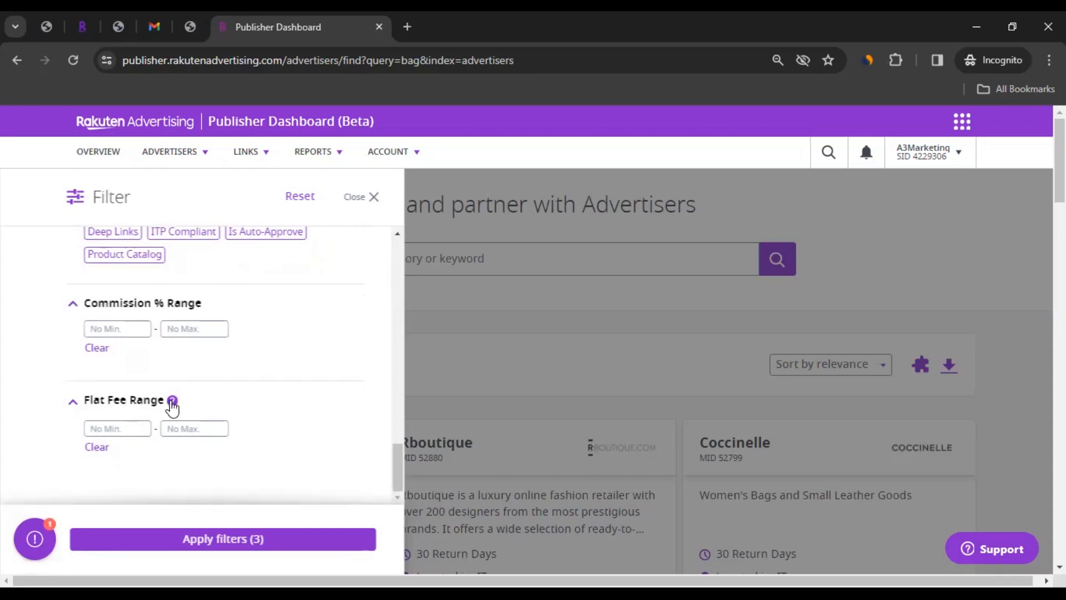
pyautogui.scroll(5, 222, 323)
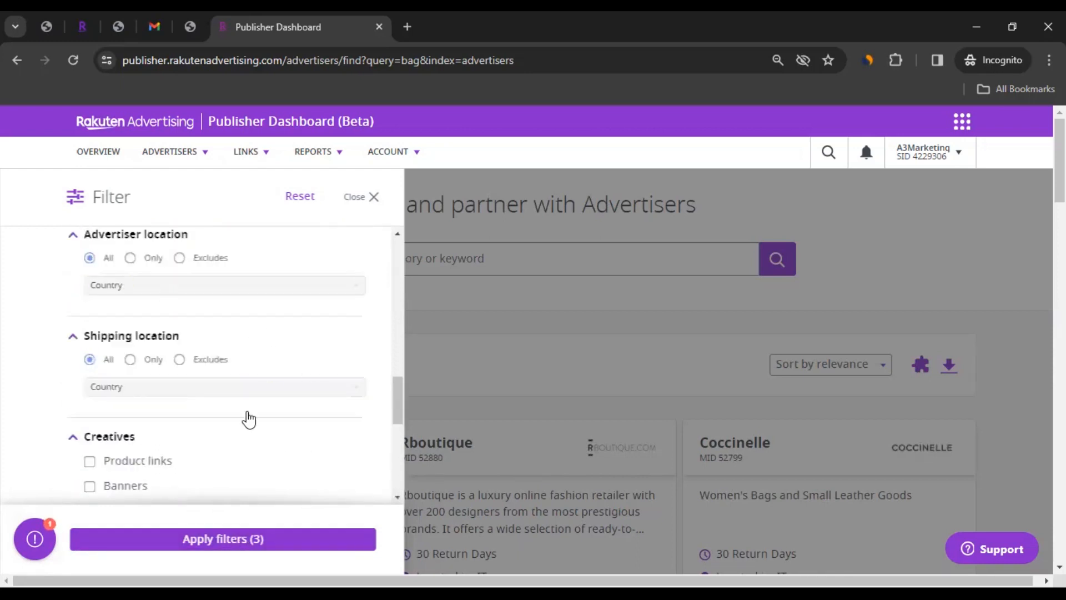
pyautogui.scroll(3, 268, 443)
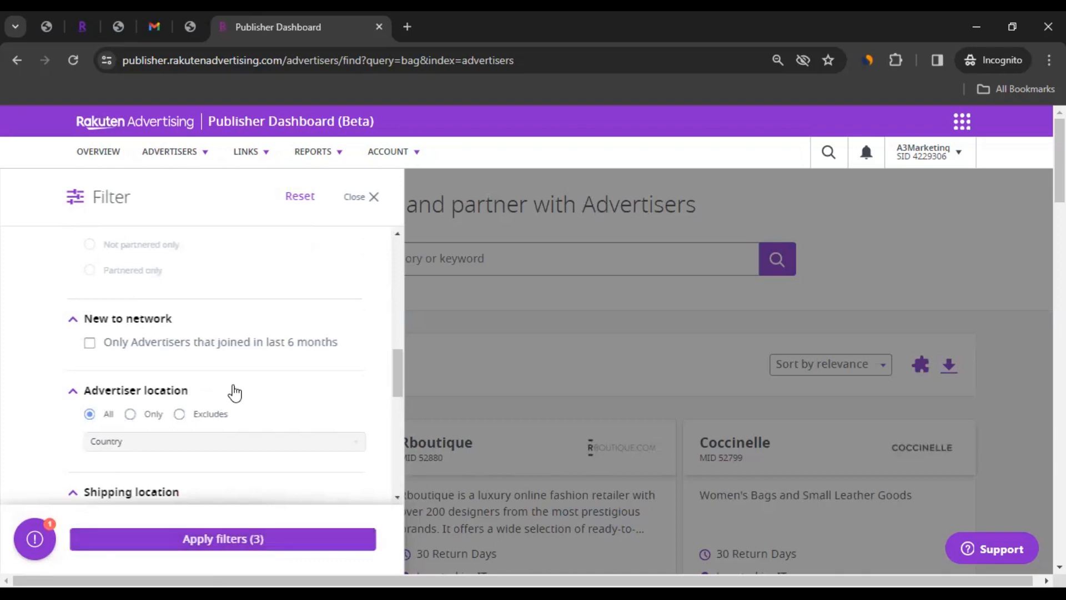
pyautogui.scroll(6, 233, 393)
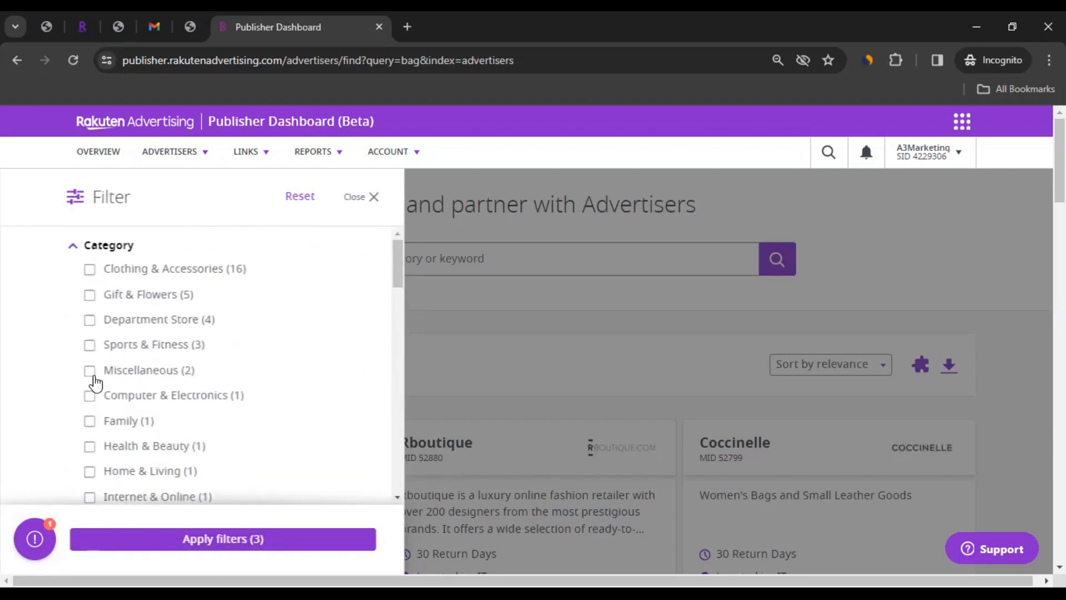
pyautogui.click(90, 270)
pyautogui.scroll(-10, 247, 321)
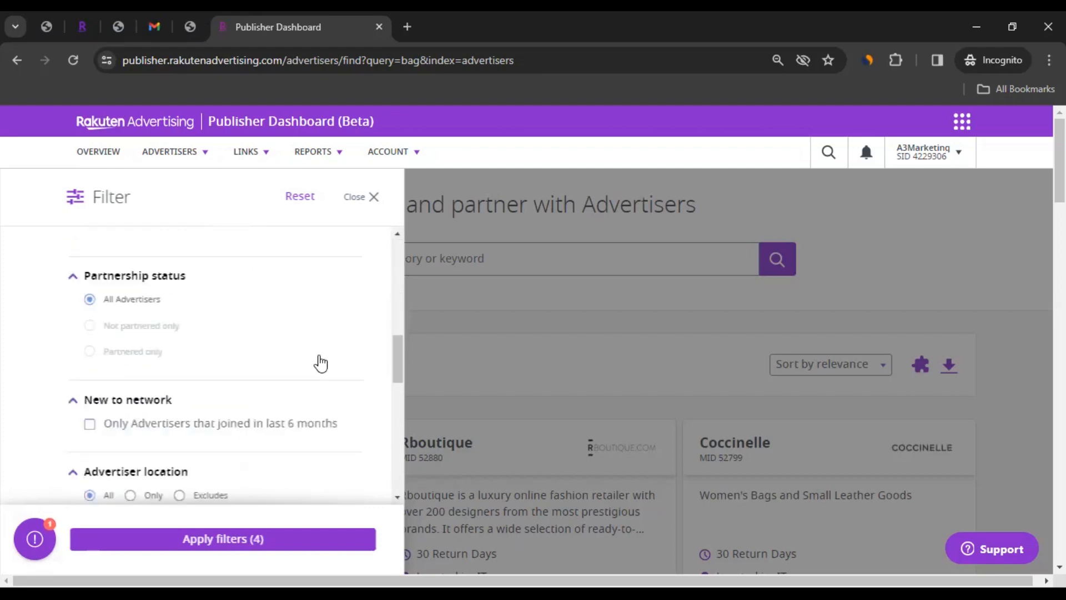
pyautogui.scroll(-8, 118, 353)
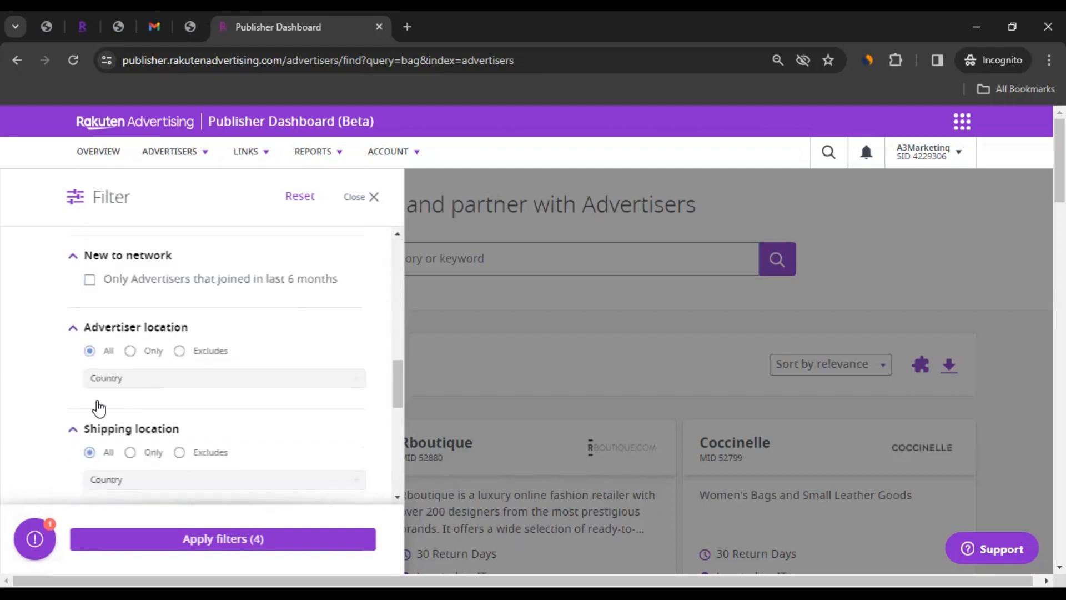
pyautogui.click(213, 549)
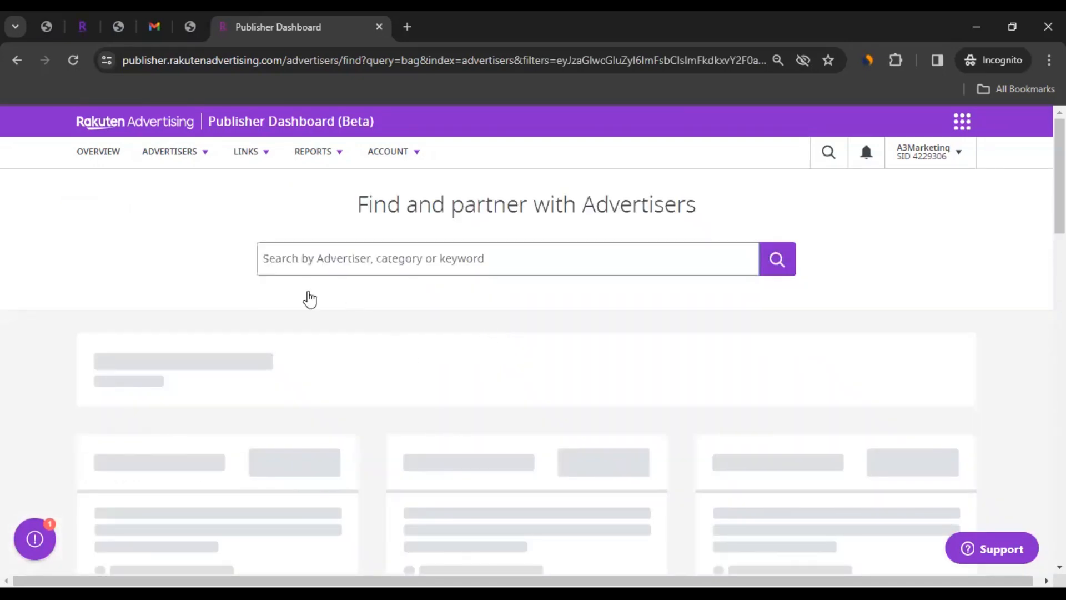
# - Open the full details of & Other Stories (EU) from the filtered results
pyautogui.scroll(-5, 584, 338)
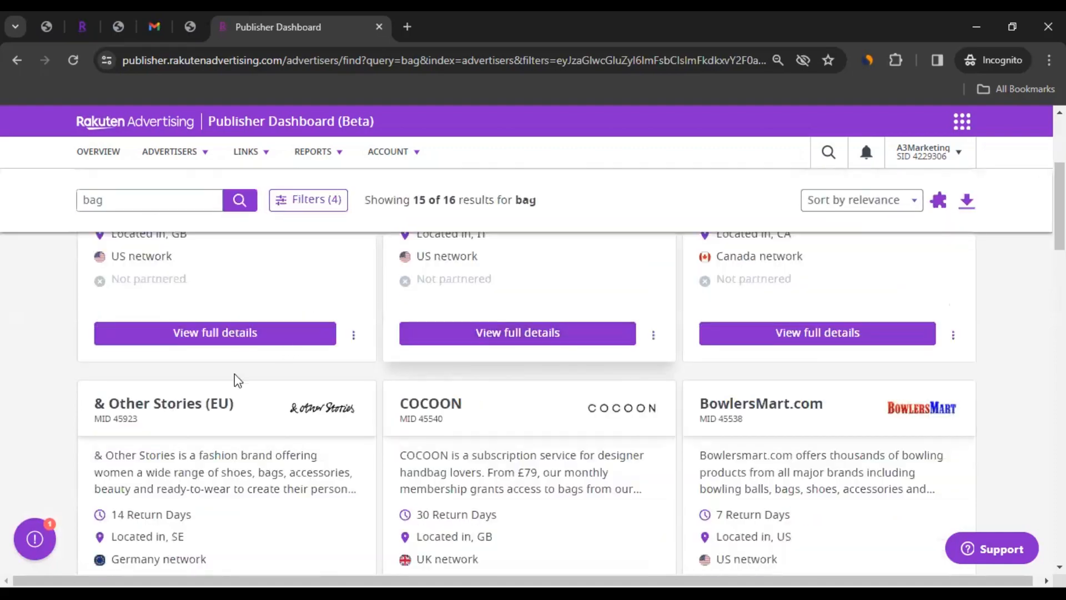
pyautogui.scroll(3, 235, 376)
pyautogui.scroll(-5, 310, 386)
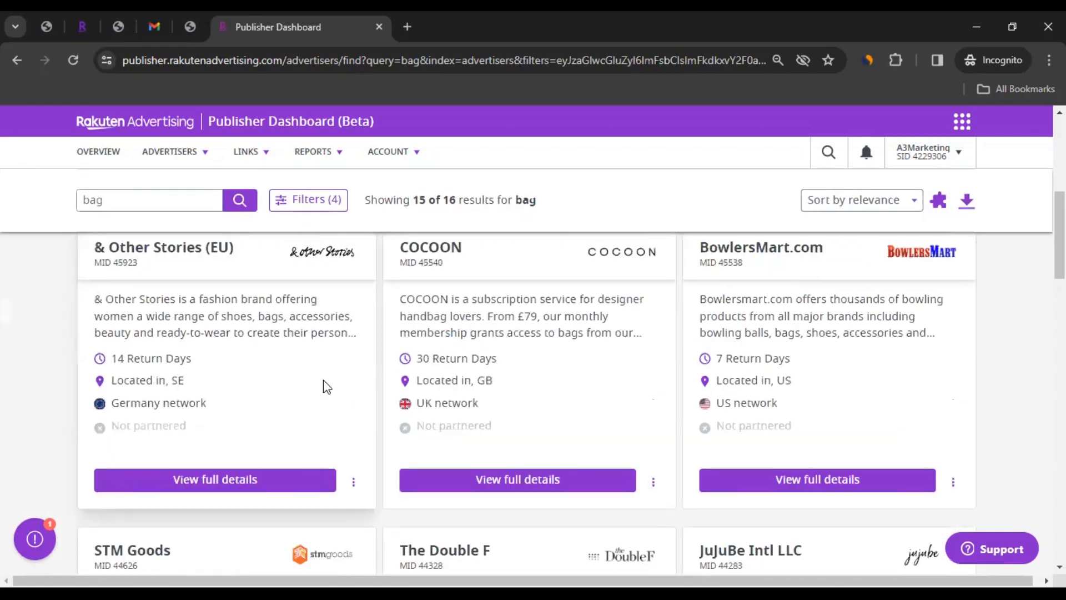
pyautogui.click(232, 488)
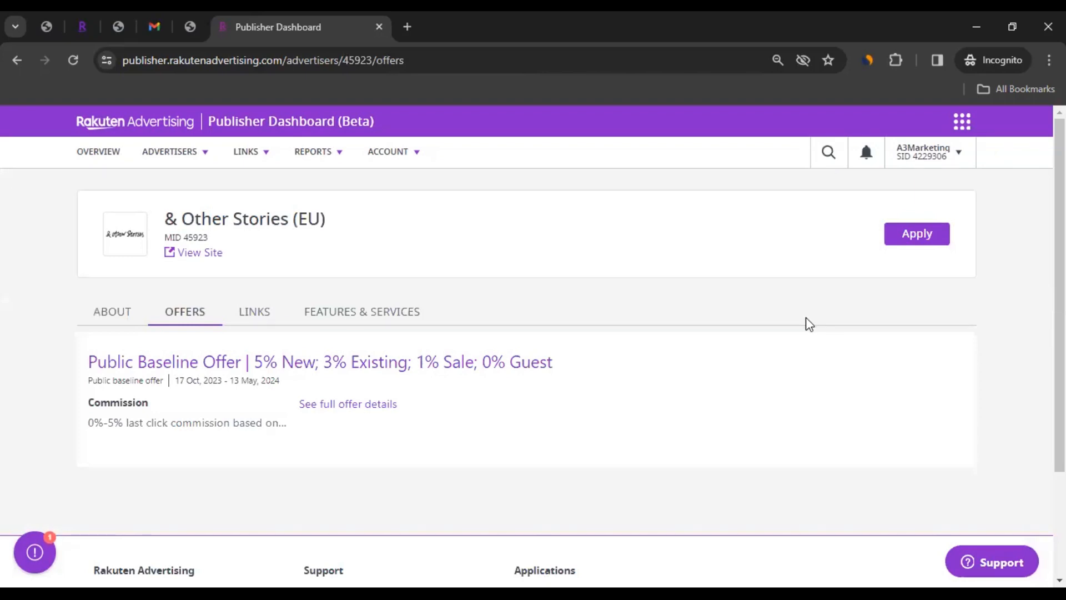
# - Highlight the & Other Stories (EU) name and offer title, then switch to the About tab
pyautogui.moveTo(328, 220); pyautogui.dragTo(184, 237)
pyautogui.moveTo(328, 222); pyautogui.dragTo(241, 222)
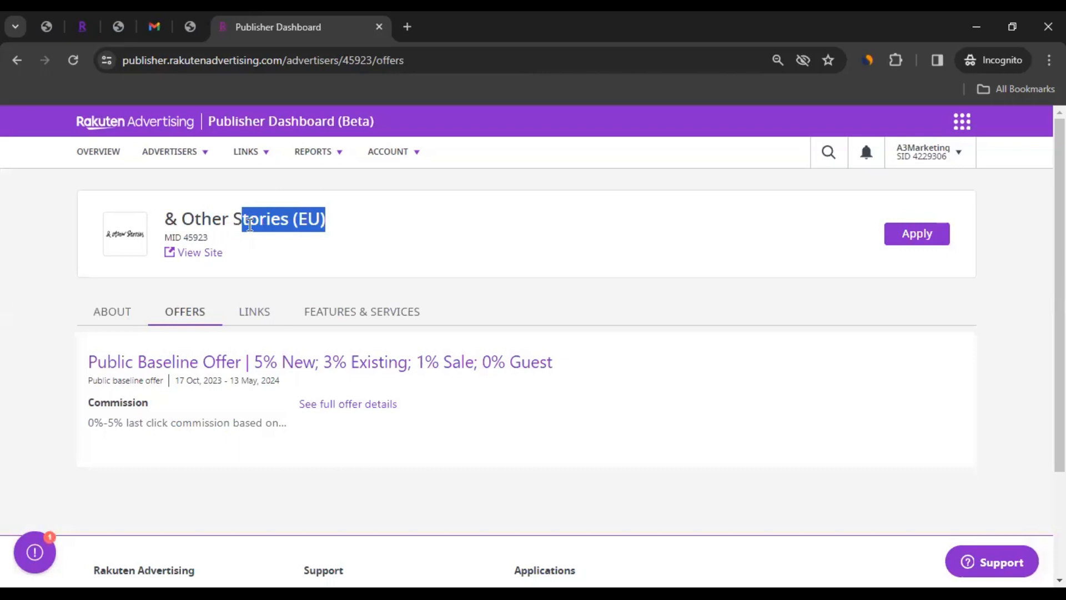
pyautogui.click(594, 386)
pyautogui.moveTo(595, 365); pyautogui.dragTo(538, 375)
pyautogui.click(574, 374)
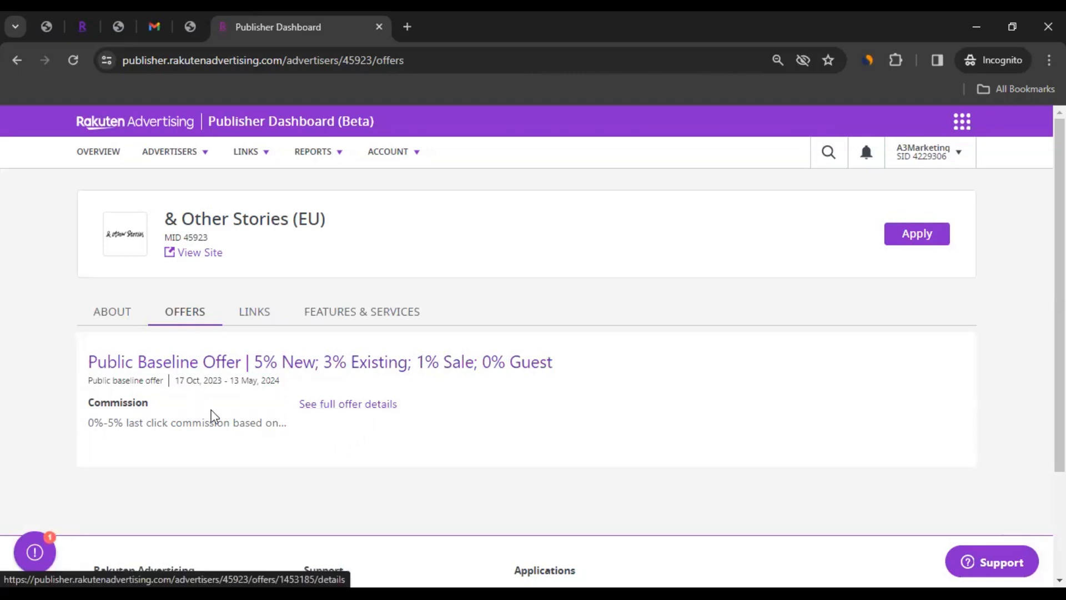
pyautogui.click(110, 319)
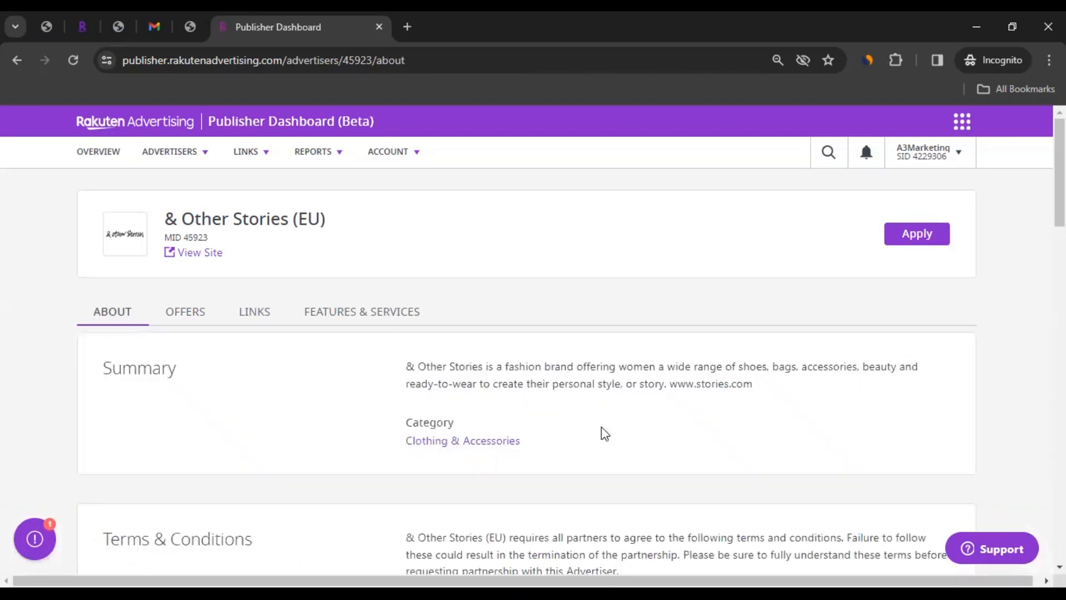
# - Scroll through the About page's summary, terms, contact and sample links, then switch to Links
pyautogui.scroll(-4, 627, 436)
pyautogui.scroll(3, 639, 431)
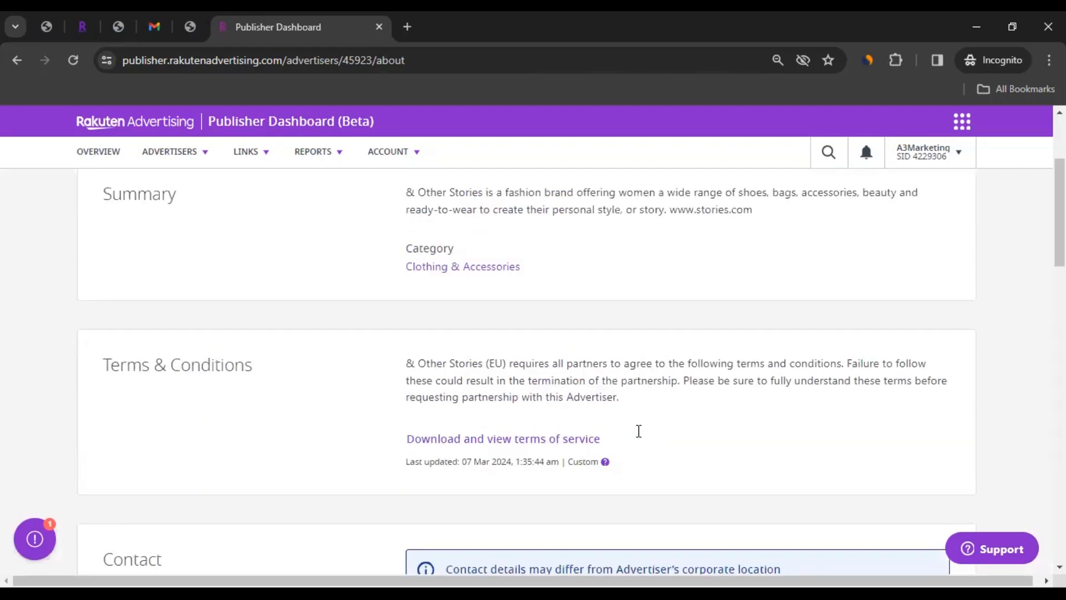
pyautogui.scroll(-3, 564, 331)
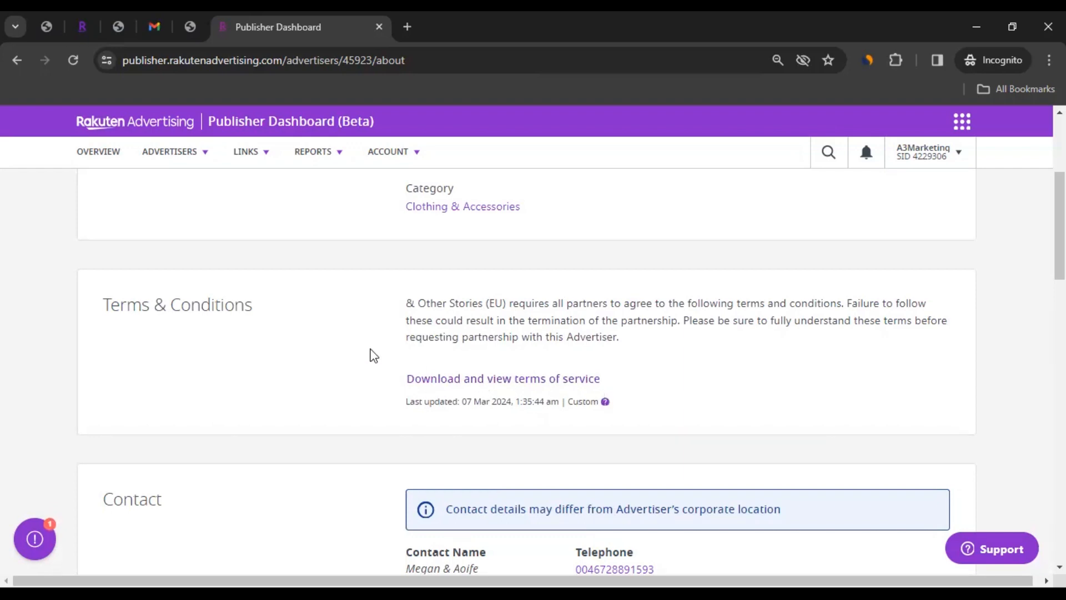
pyautogui.scroll(-3, 373, 355)
pyautogui.scroll(-2, 381, 433)
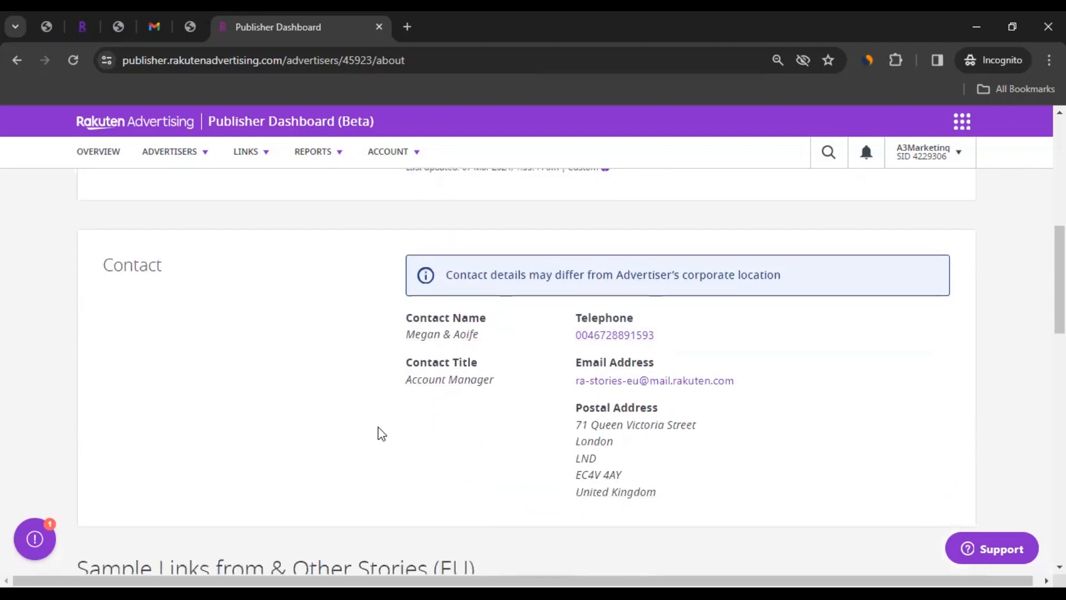
pyautogui.scroll(-3, 438, 440)
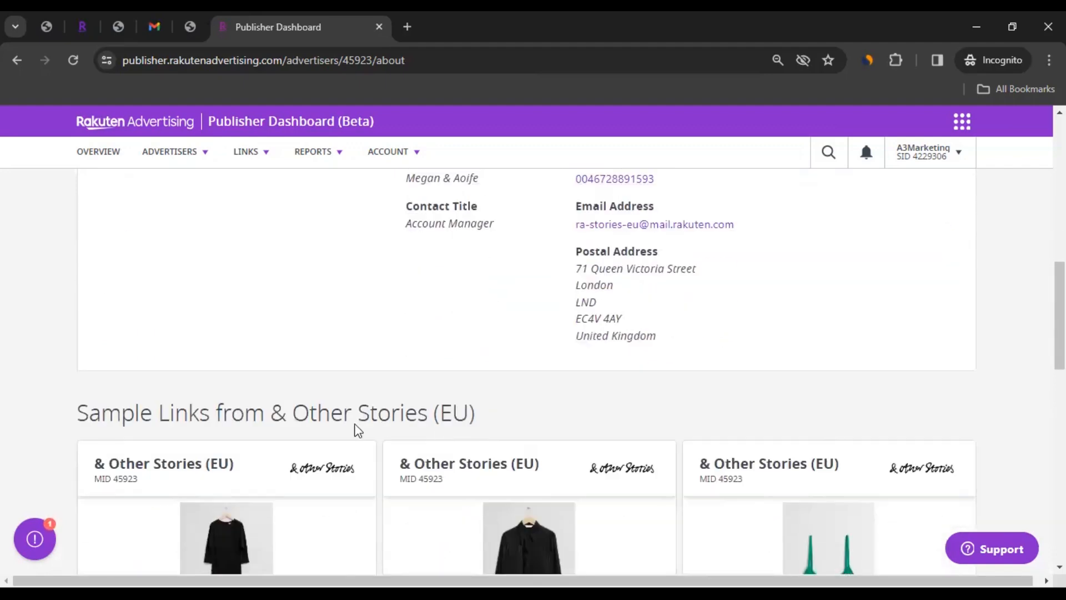
pyautogui.scroll(-3, 358, 431)
pyautogui.scroll(-3, 41, 322)
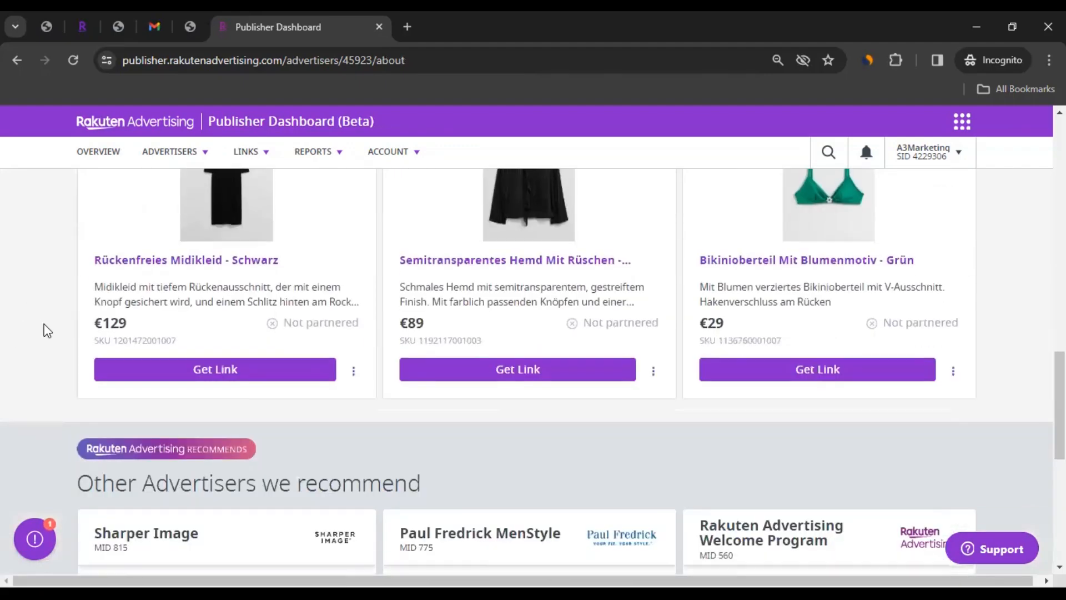
pyautogui.scroll(-6, 47, 327)
pyautogui.scroll(6, 54, 331)
pyautogui.scroll(3, 55, 333)
pyautogui.scroll(15, 71, 357)
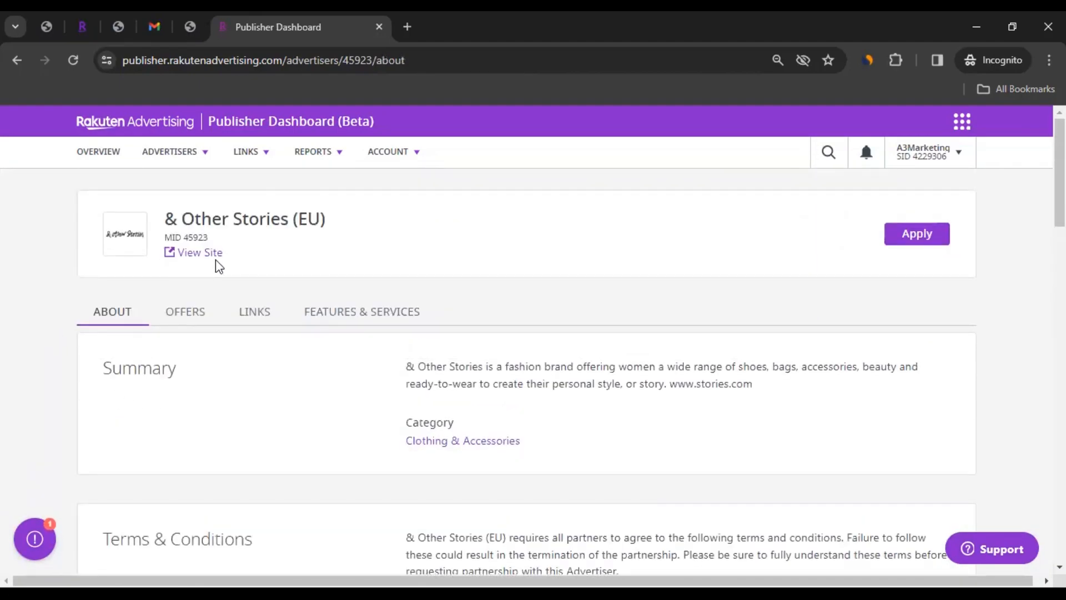
pyautogui.click(260, 317)
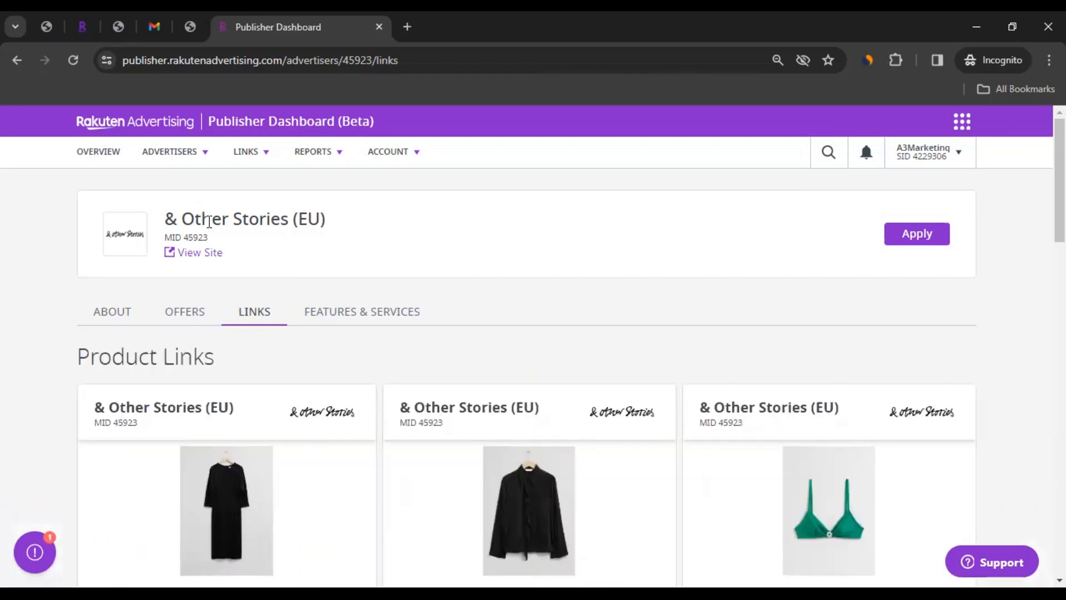
# - Review the Product, Text and Banner Links, then switch to Features & Services
pyautogui.scroll(-7, 53, 398)
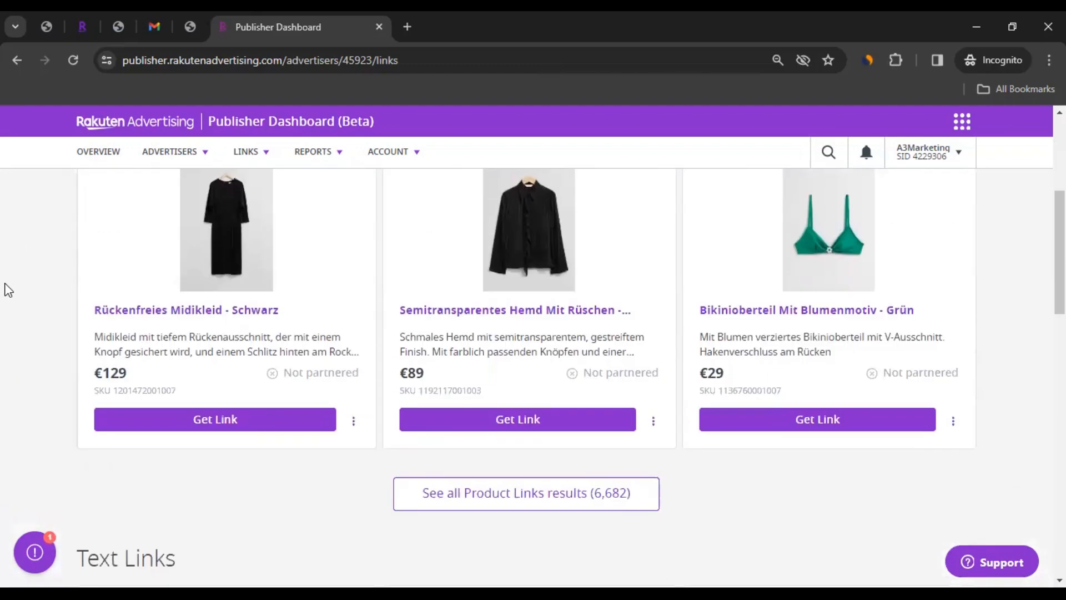
pyautogui.scroll(-4, 59, 284)
pyautogui.scroll(-5, 266, 237)
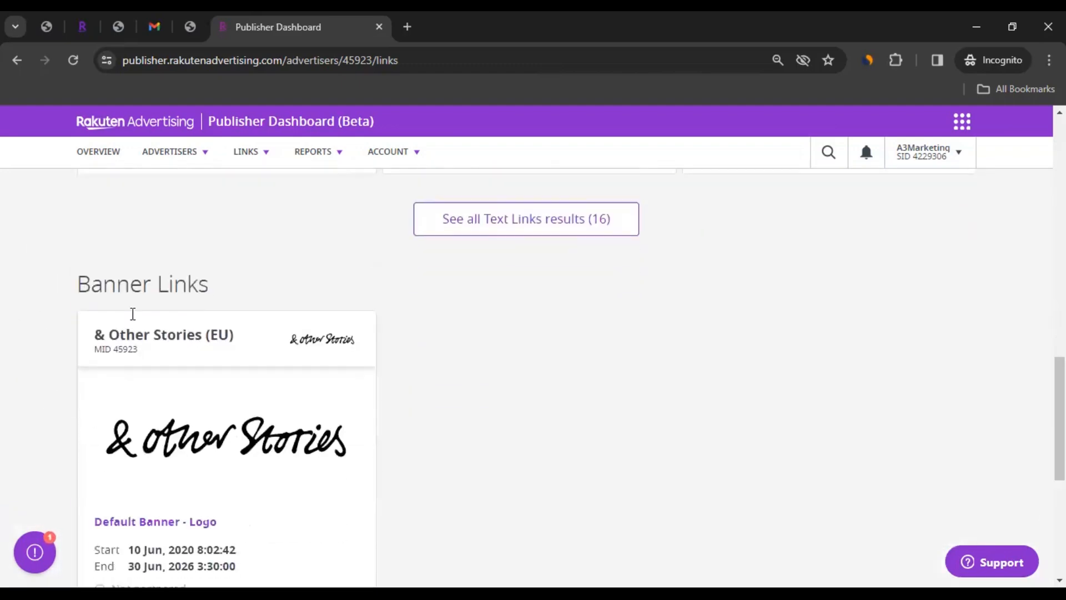
pyautogui.scroll(15, 385, 275)
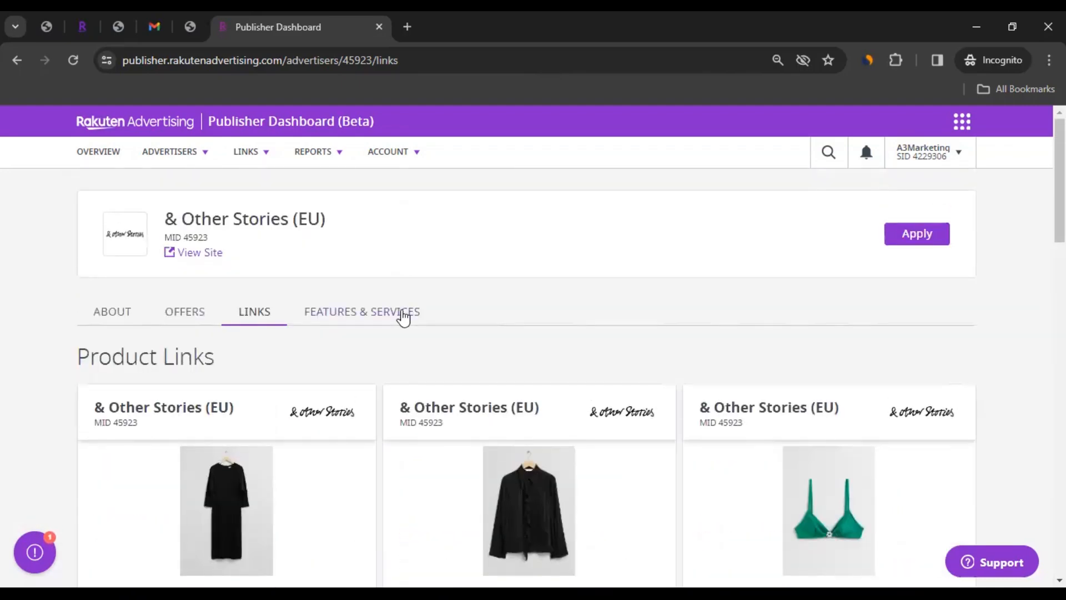
pyautogui.click(404, 317)
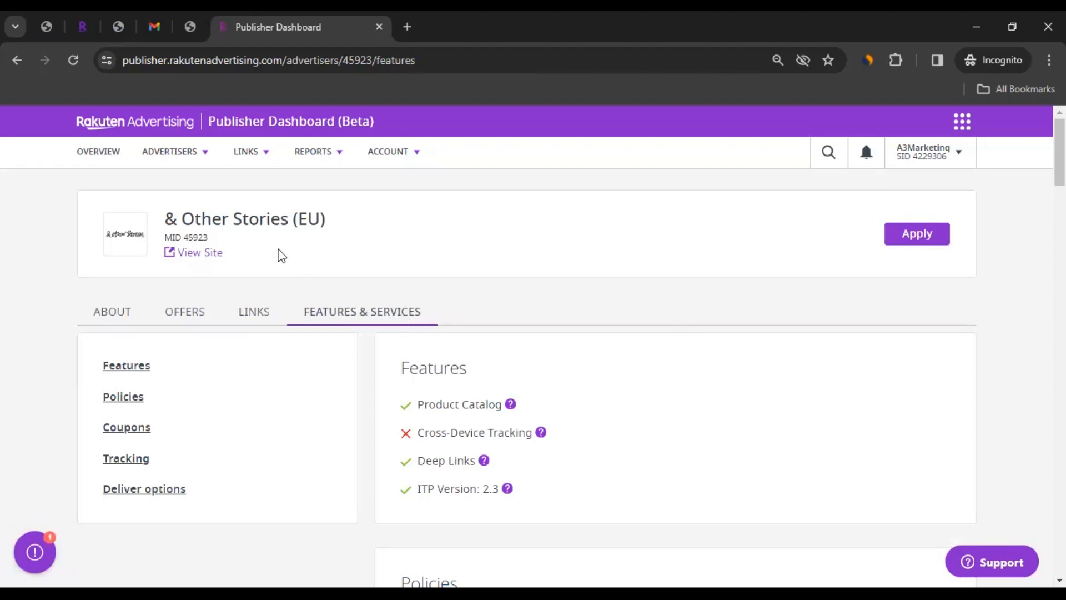
pyautogui.scroll(-1, 488, 353)
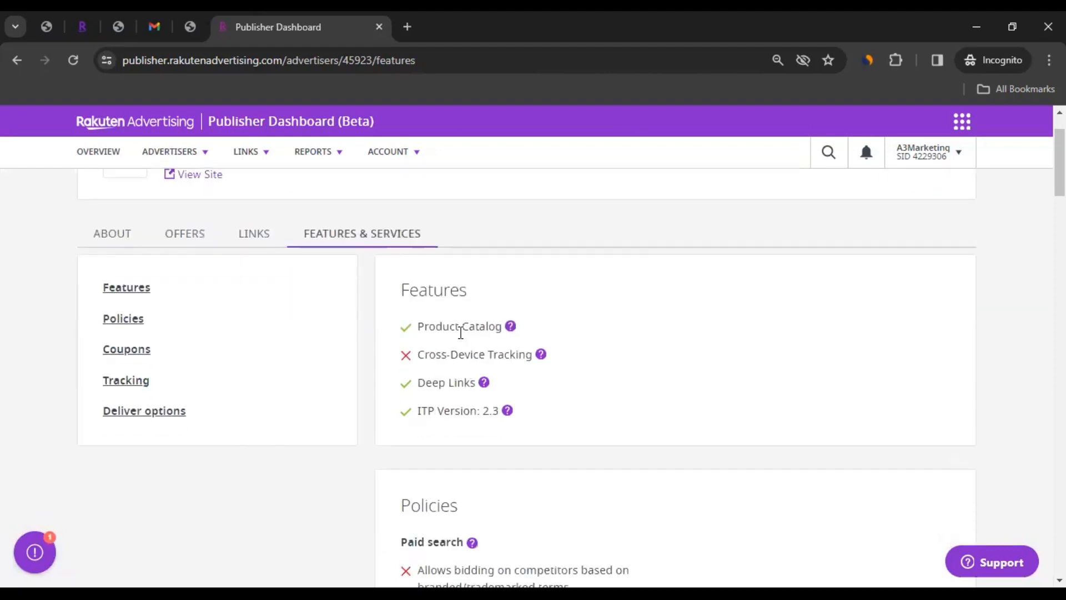
pyautogui.moveTo(417, 329); pyautogui.dragTo(486, 331)
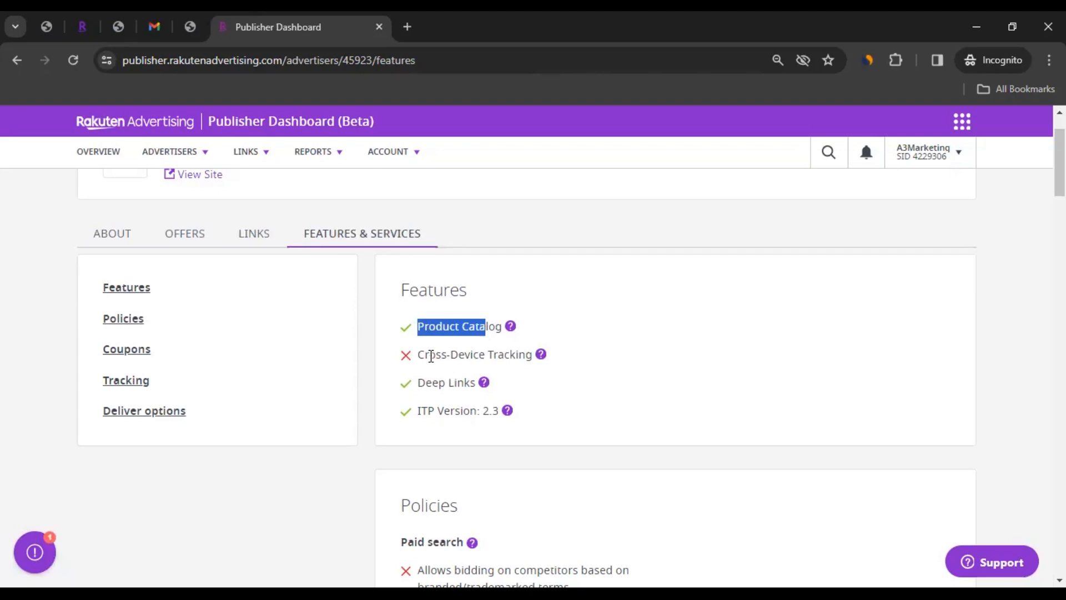
pyautogui.moveTo(425, 356); pyautogui.dragTo(546, 357)
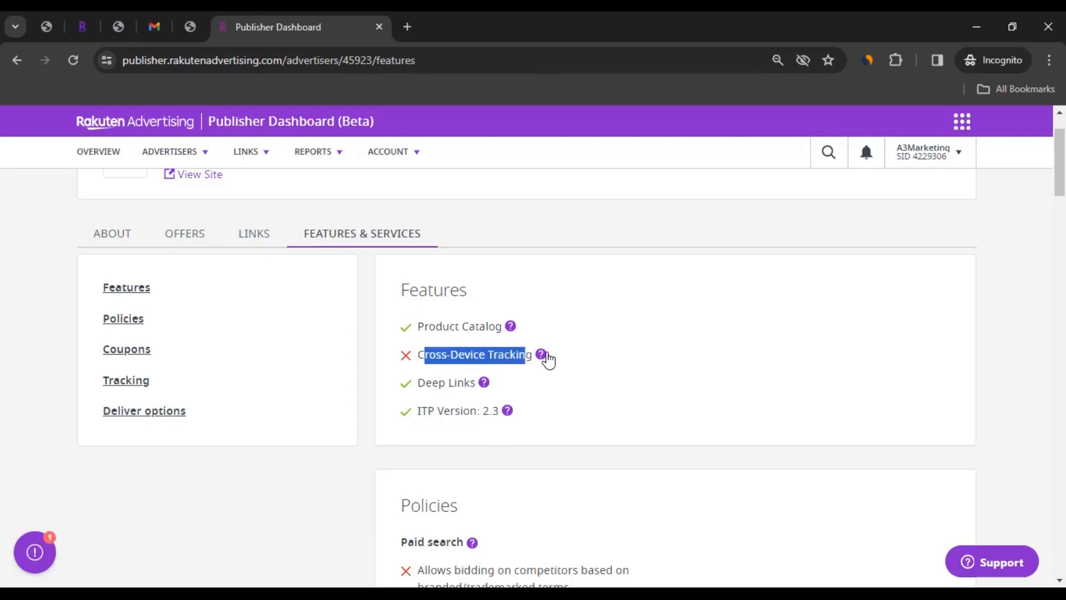
pyautogui.click(542, 355)
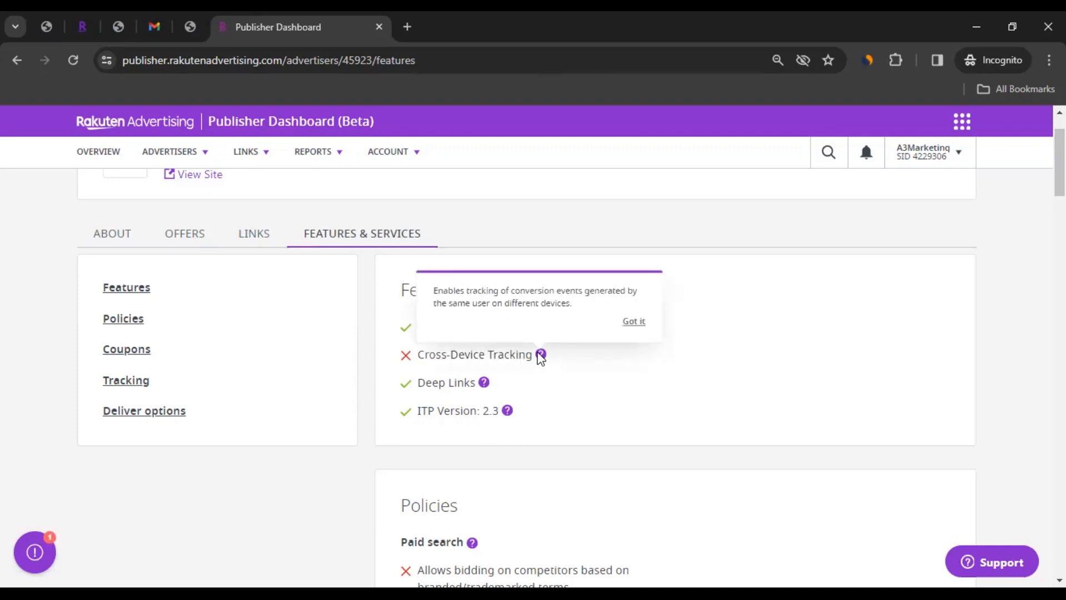
pyautogui.click(575, 370)
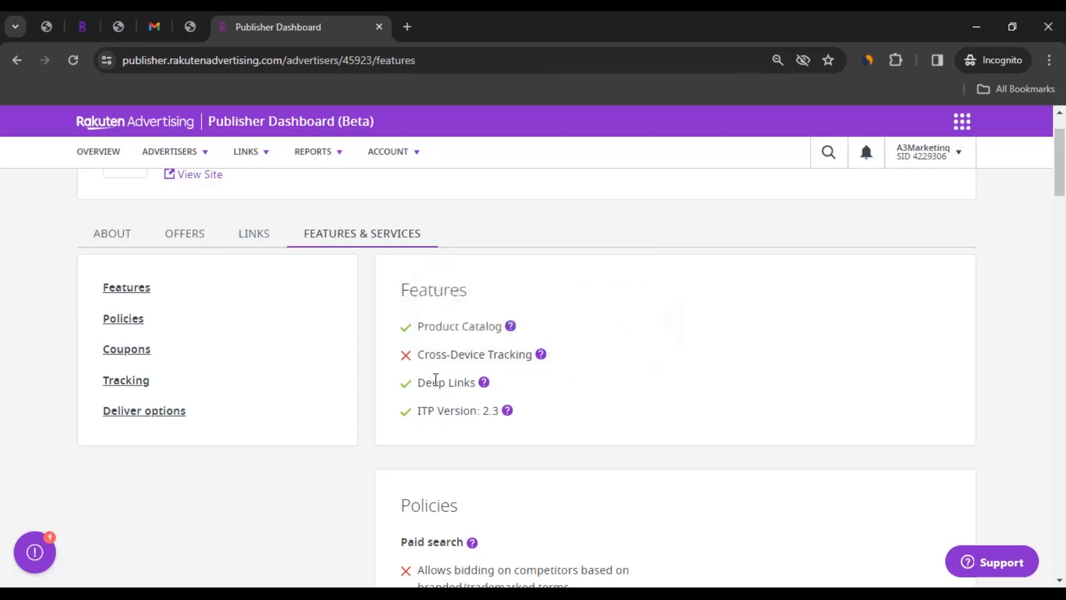
pyautogui.moveTo(433, 382); pyautogui.dragTo(455, 382)
pyautogui.click(420, 385)
pyautogui.scroll(-3, 425, 389)
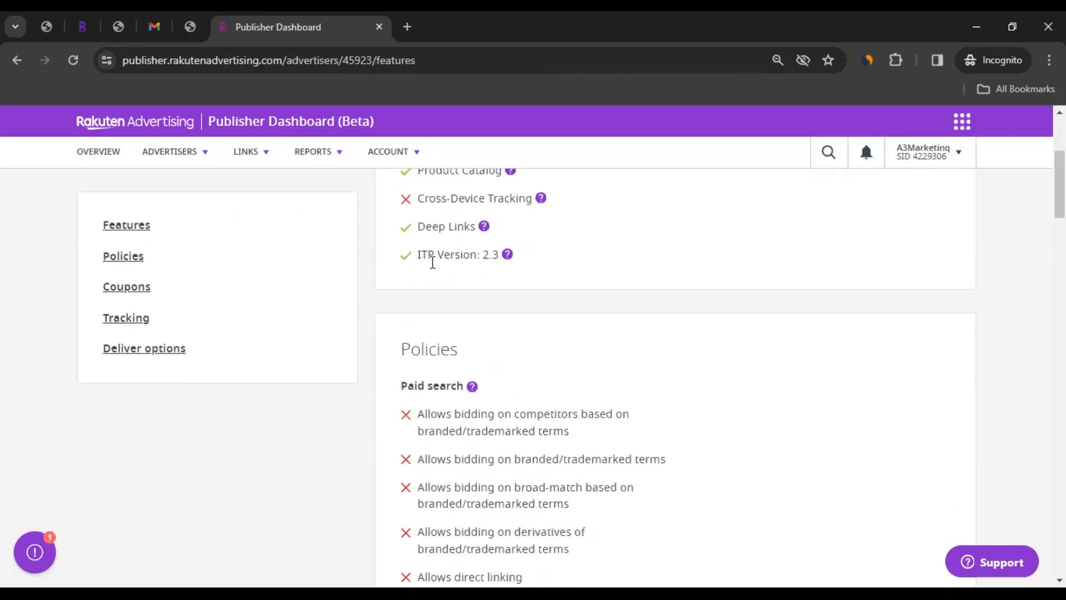
pyautogui.scroll(-1, 492, 297)
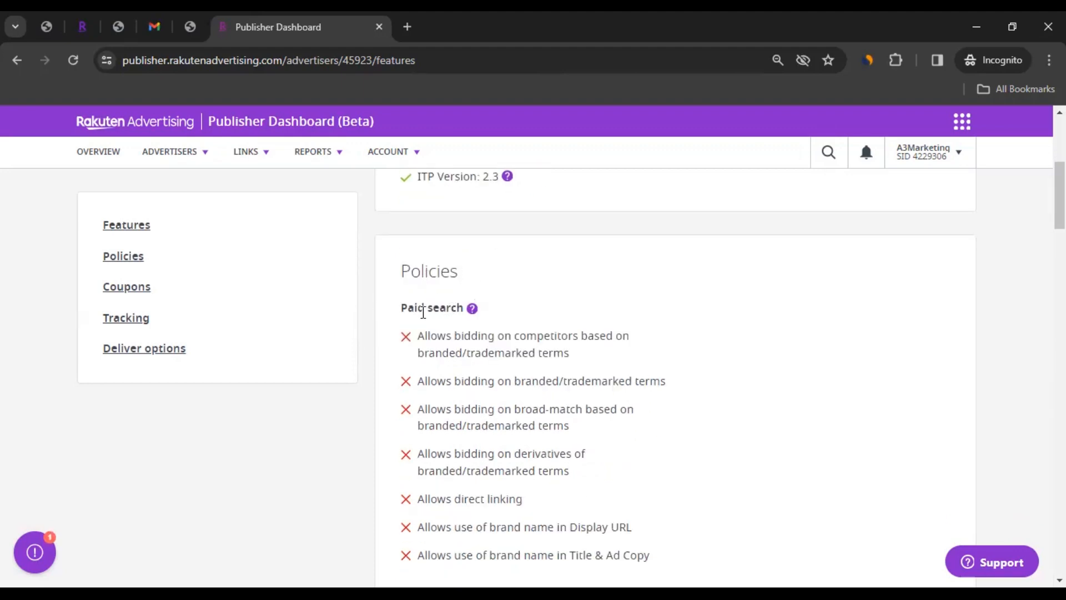
pyautogui.moveTo(424, 308); pyautogui.dragTo(440, 308)
pyautogui.scroll(-2, 536, 322)
pyautogui.scroll(-8, 536, 319)
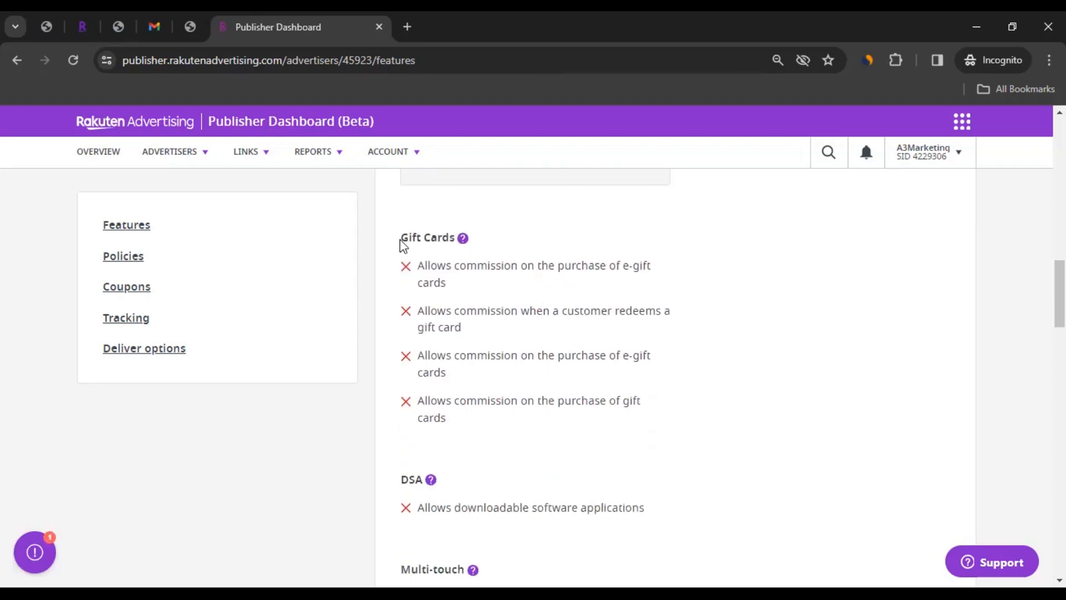
pyautogui.moveTo(400, 239); pyautogui.dragTo(547, 276)
pyautogui.scroll(-3, 550, 341)
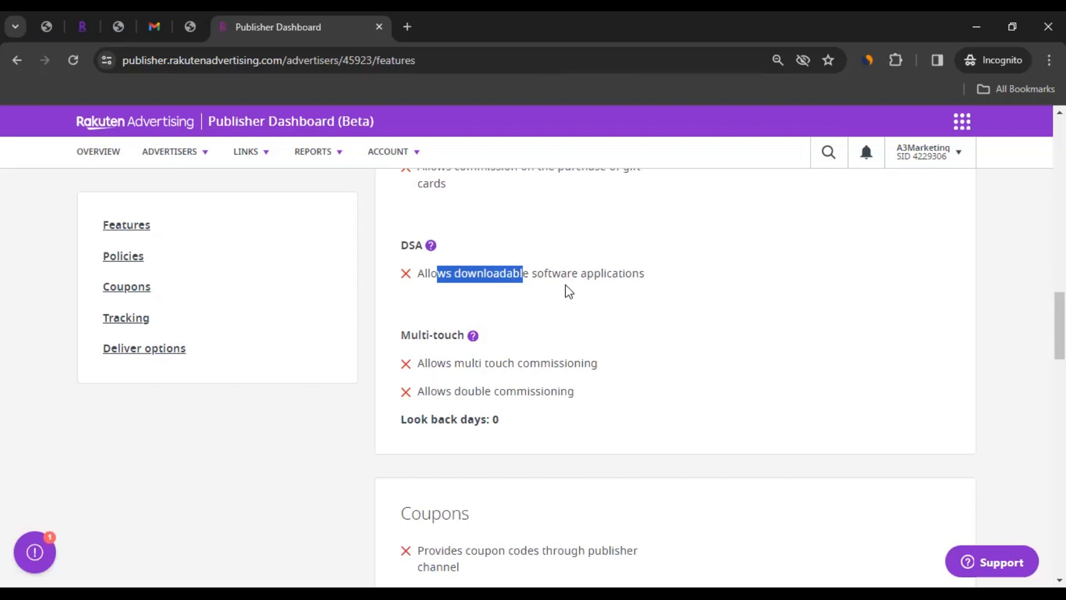
pyautogui.moveTo(432, 362); pyautogui.dragTo(515, 362)
pyautogui.scroll(-1, 520, 367)
pyautogui.scroll(-2, 522, 368)
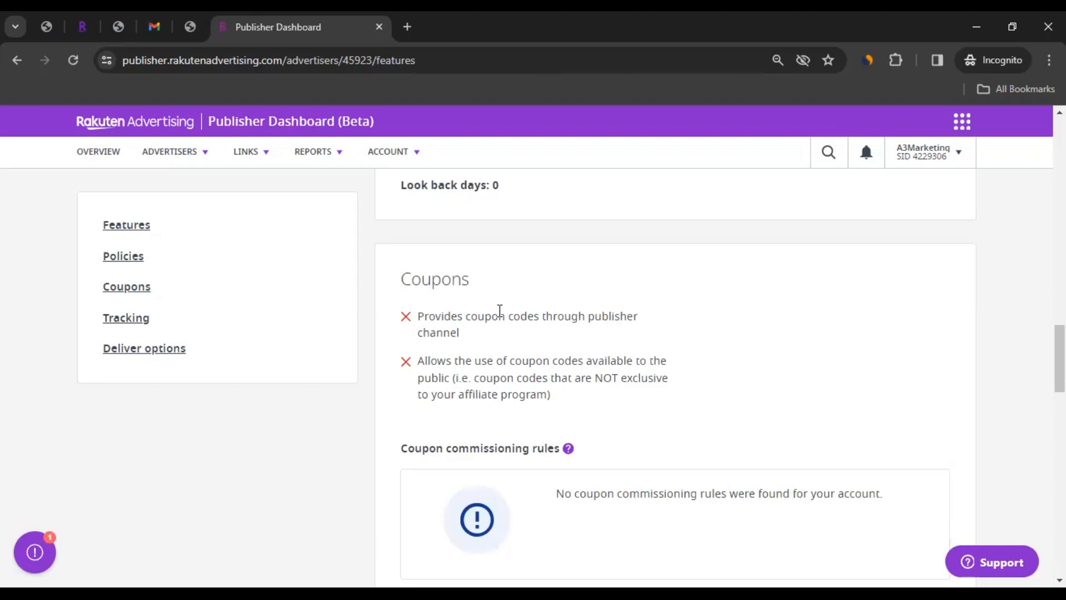
pyautogui.scroll(-3, 438, 367)
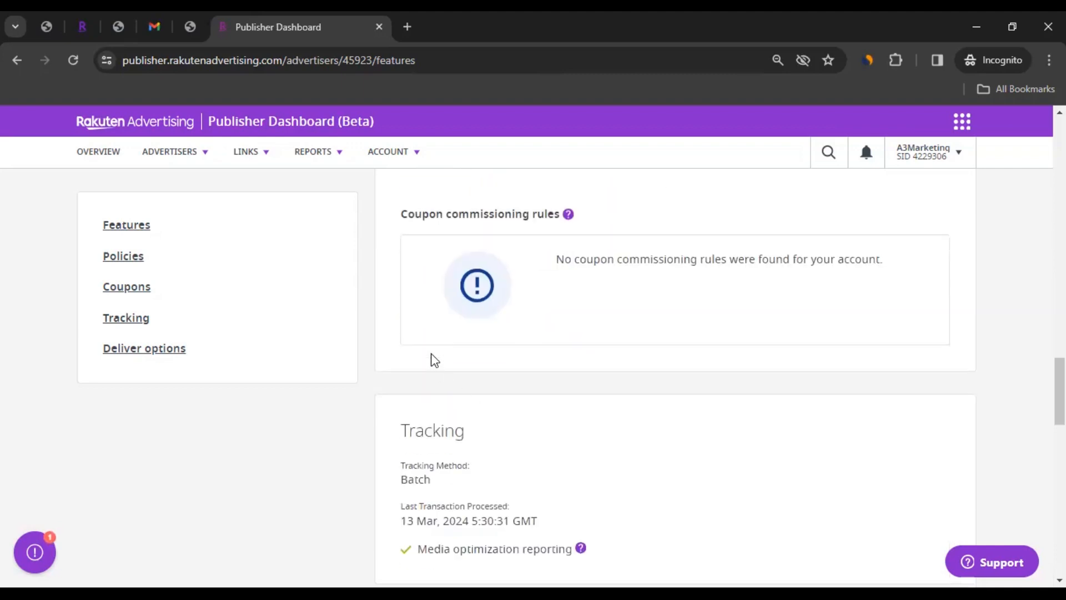
pyautogui.scroll(-3, 422, 238)
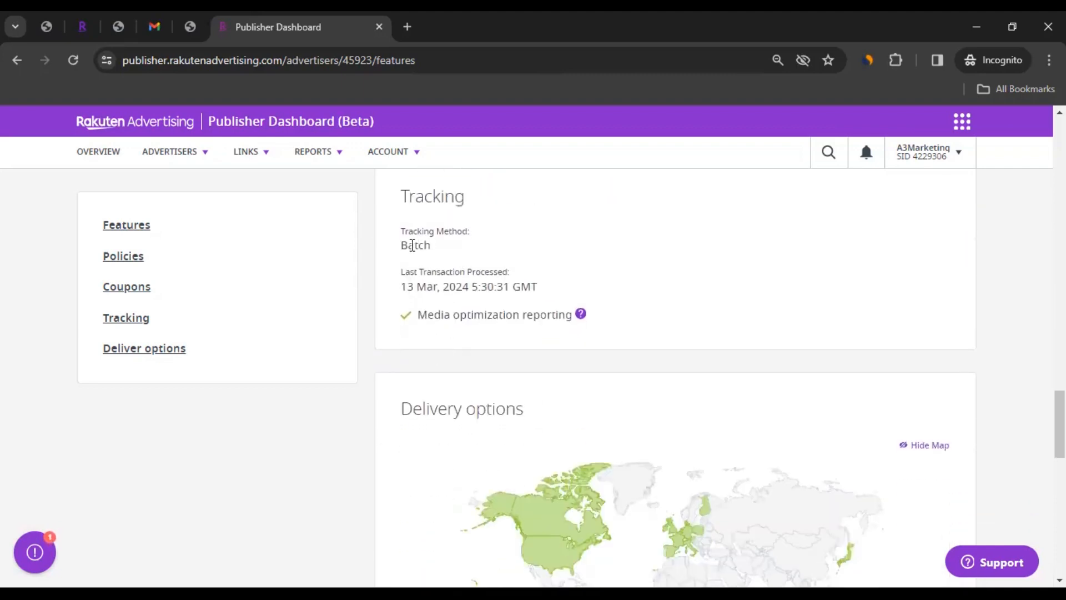
pyautogui.scroll(-3, 448, 336)
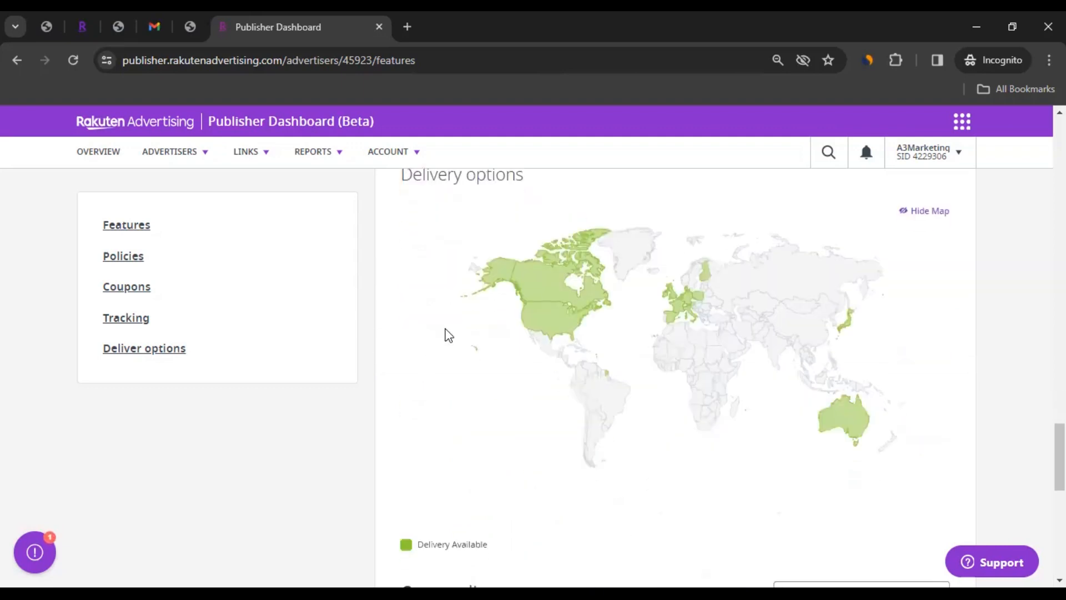
pyautogui.scroll(-4, 525, 383)
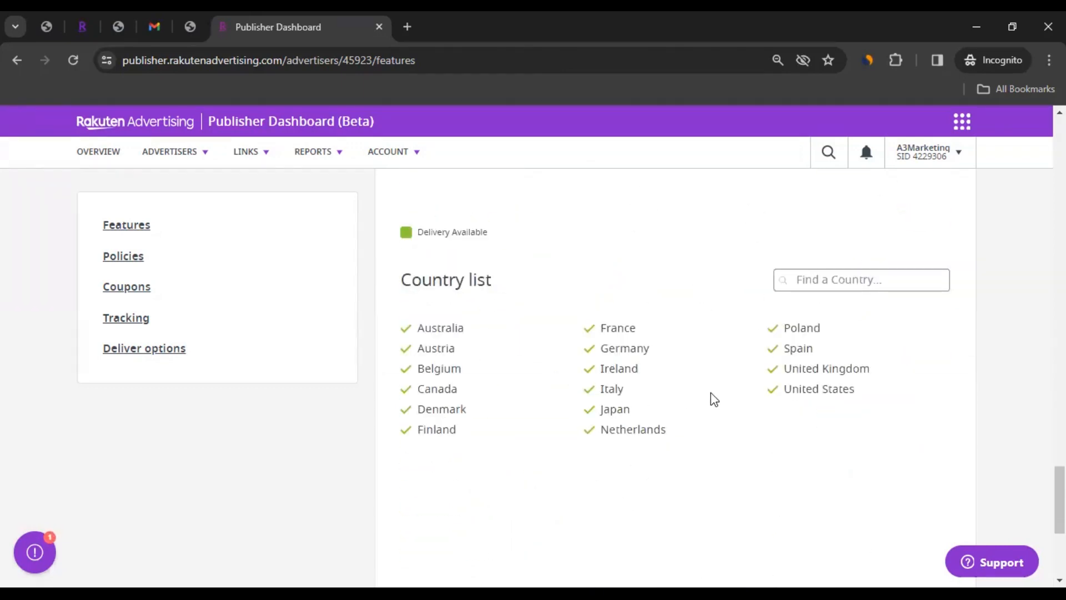
pyautogui.scroll(20, 714, 398)
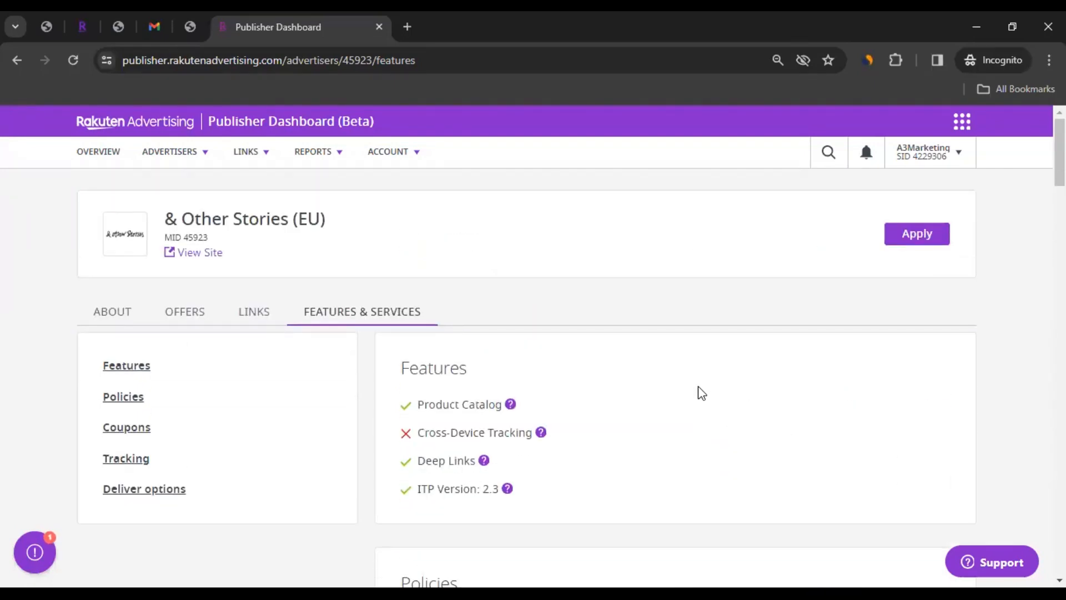
pyautogui.click(925, 233)
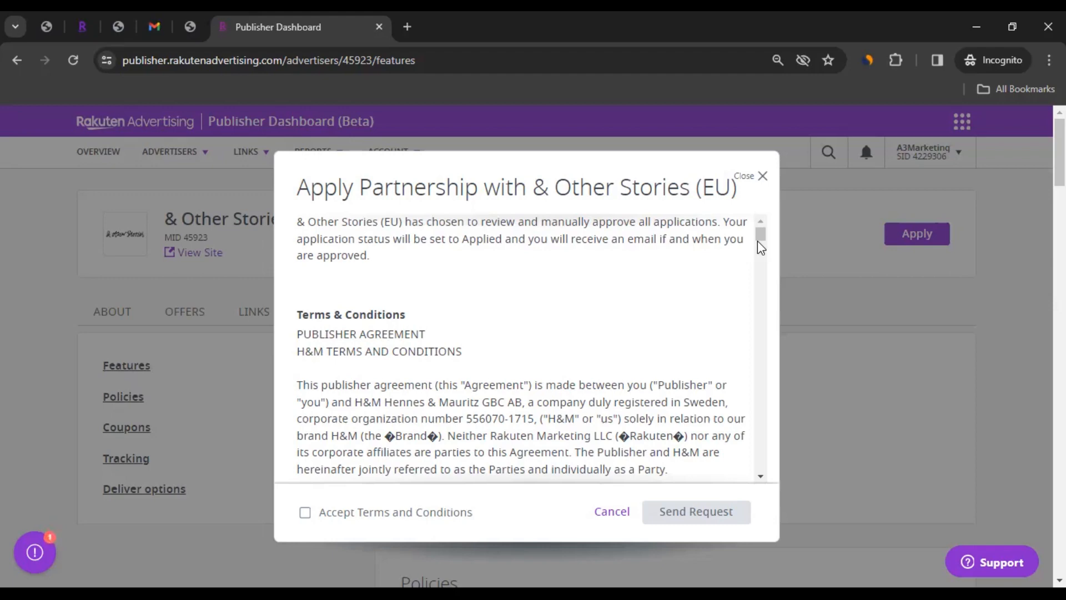
# - Scroll the partnership terms, accept them and send the request to & Other Stories (EU)
pyautogui.moveTo(759, 238); pyautogui.dragTo(769, 485)
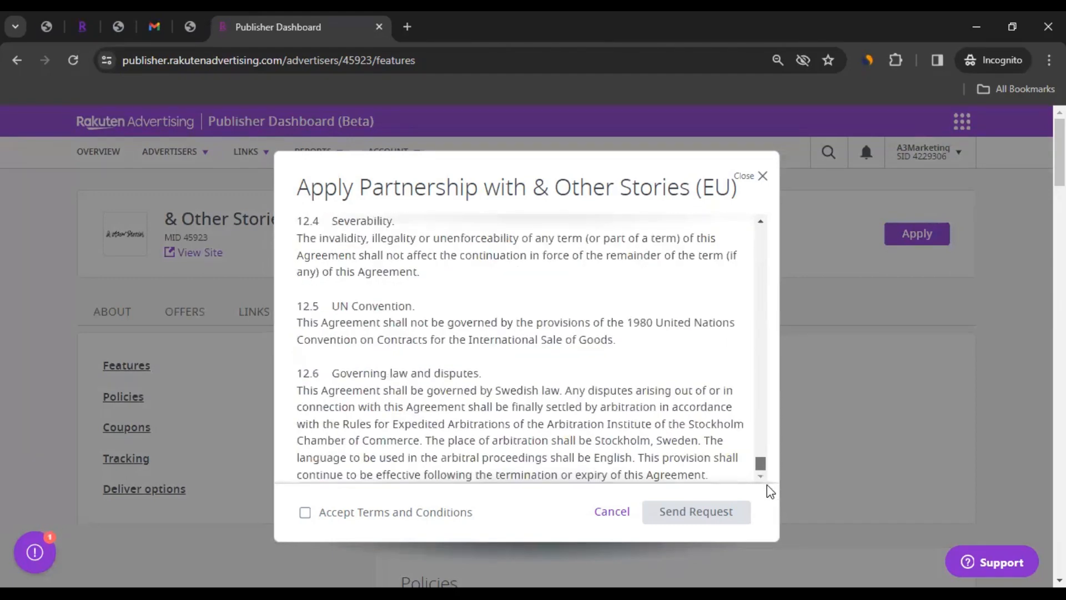
pyautogui.click(305, 512)
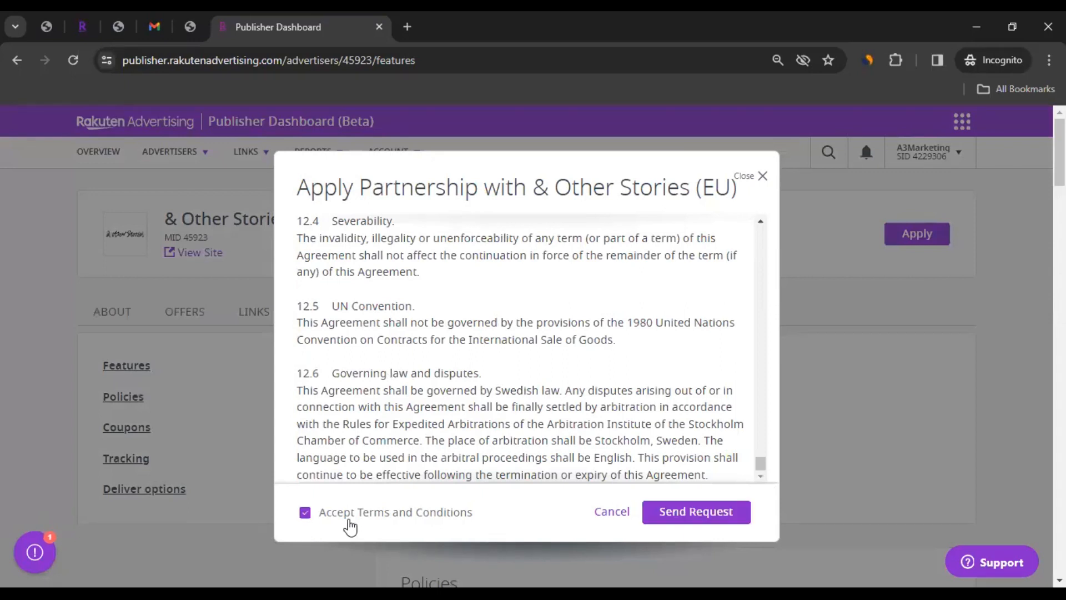
pyautogui.click(664, 514)
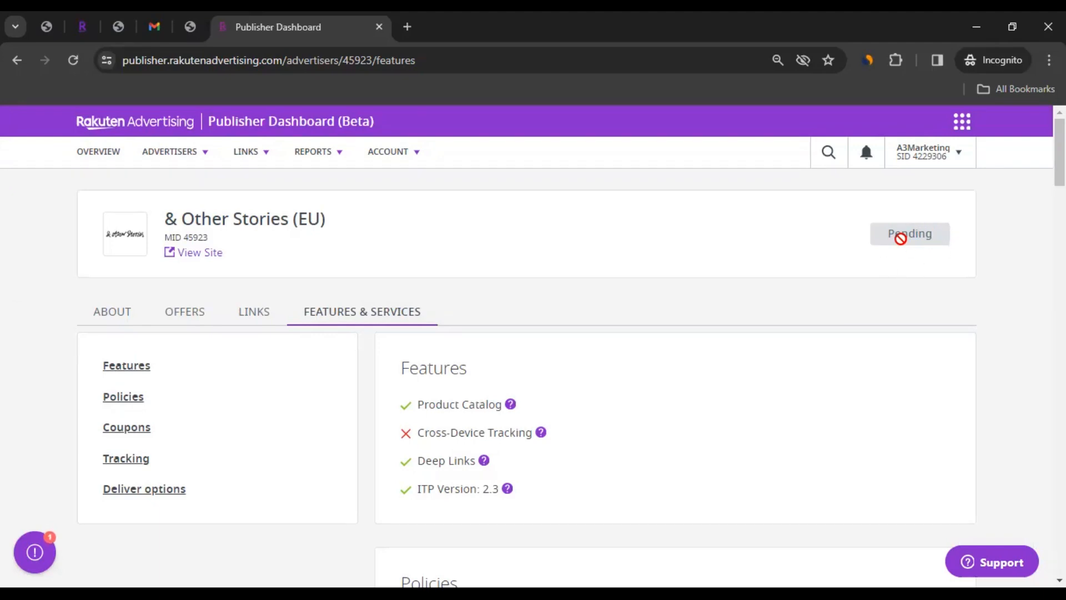
# - Search Find Advertisers for ID 39563 and open PandaHall's full details
pyautogui.click(172, 152)
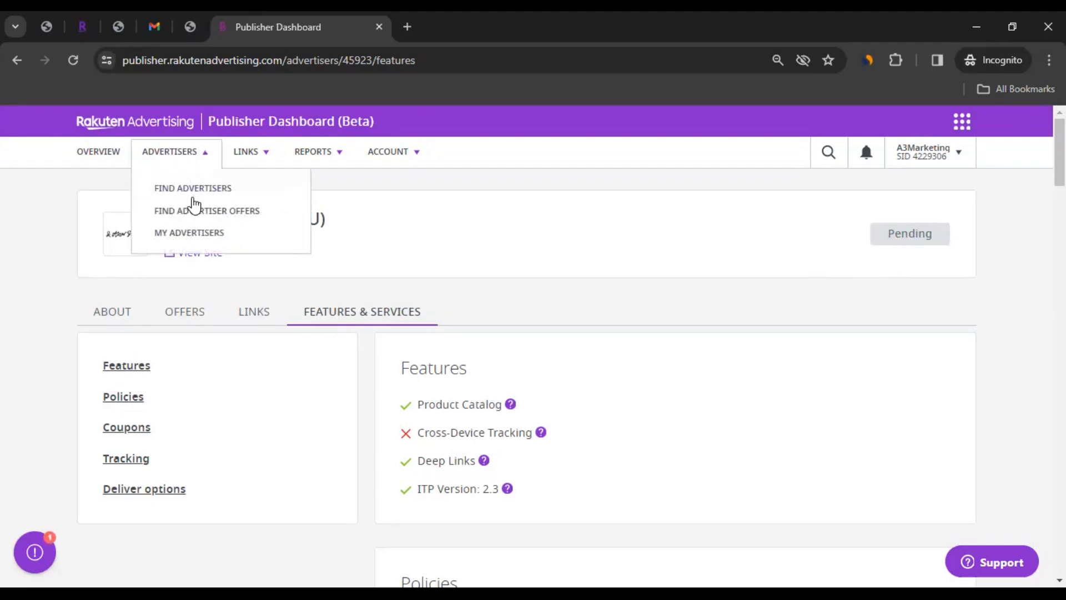
pyautogui.click(725, 307)
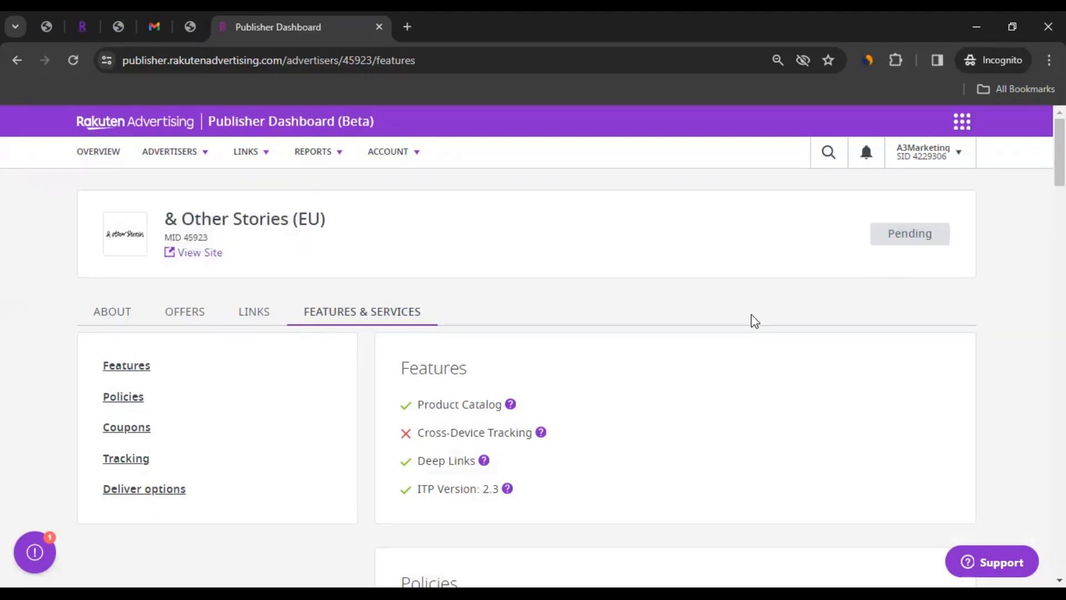
pyautogui.click(172, 153)
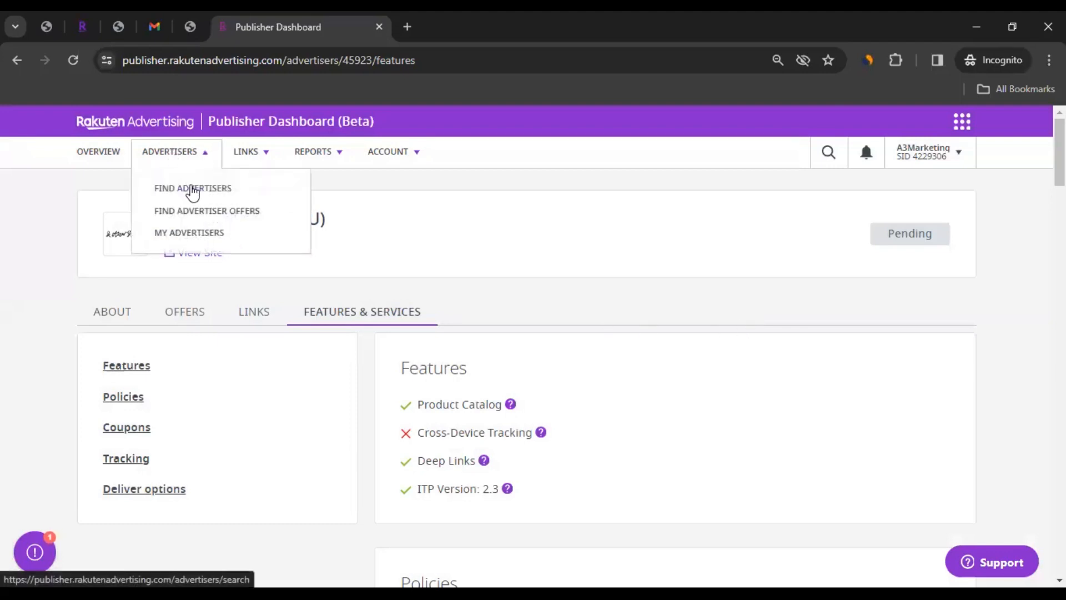
pyautogui.click(192, 188)
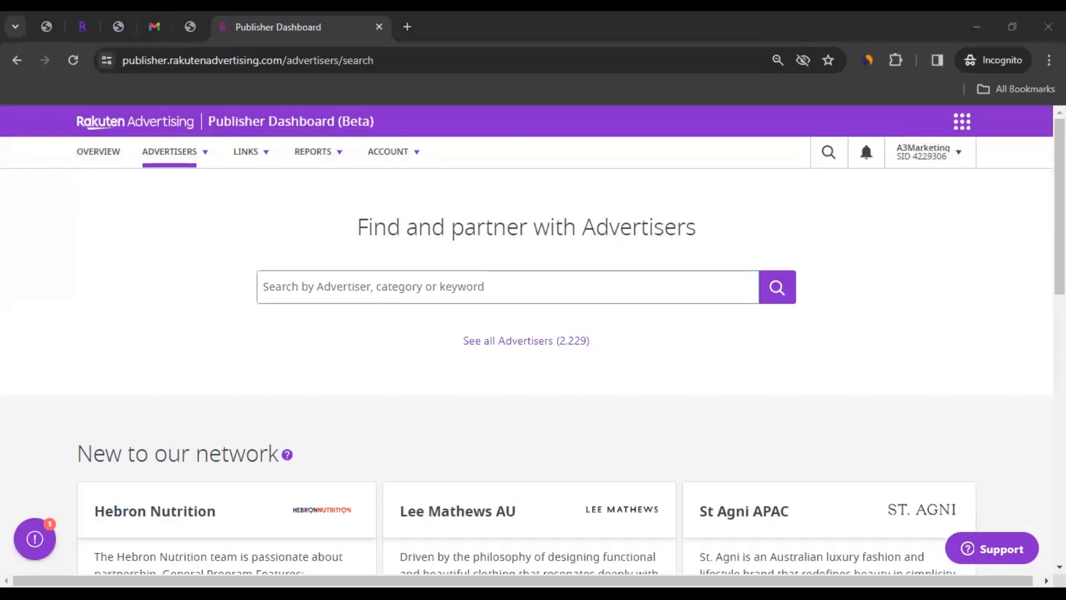
pyautogui.click(402, 298)
pyautogui.write('39563')
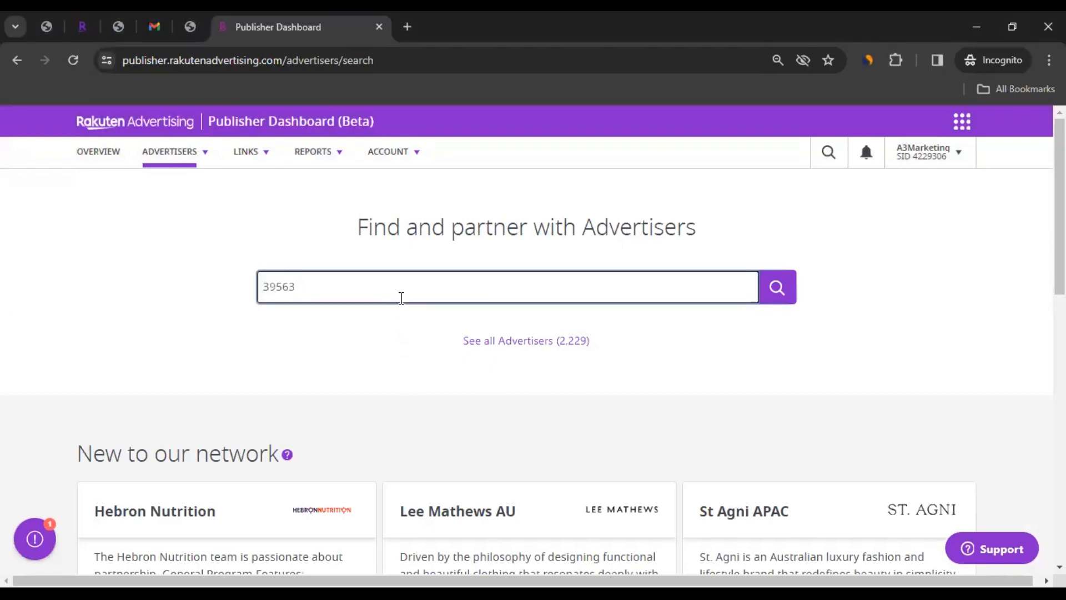
pyautogui.press('Return')
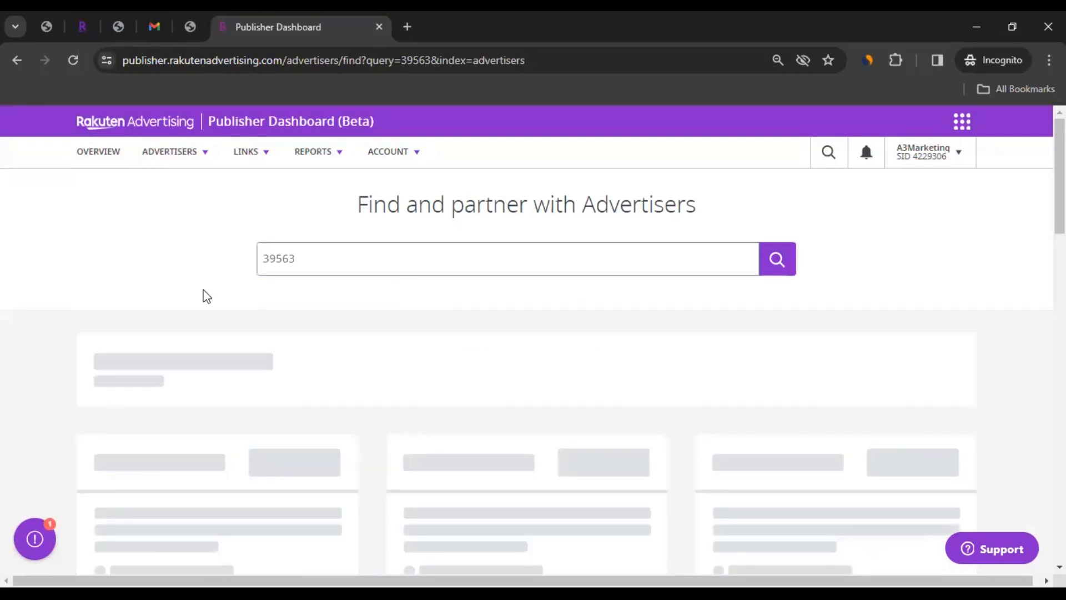
pyautogui.scroll(-3, 44, 370)
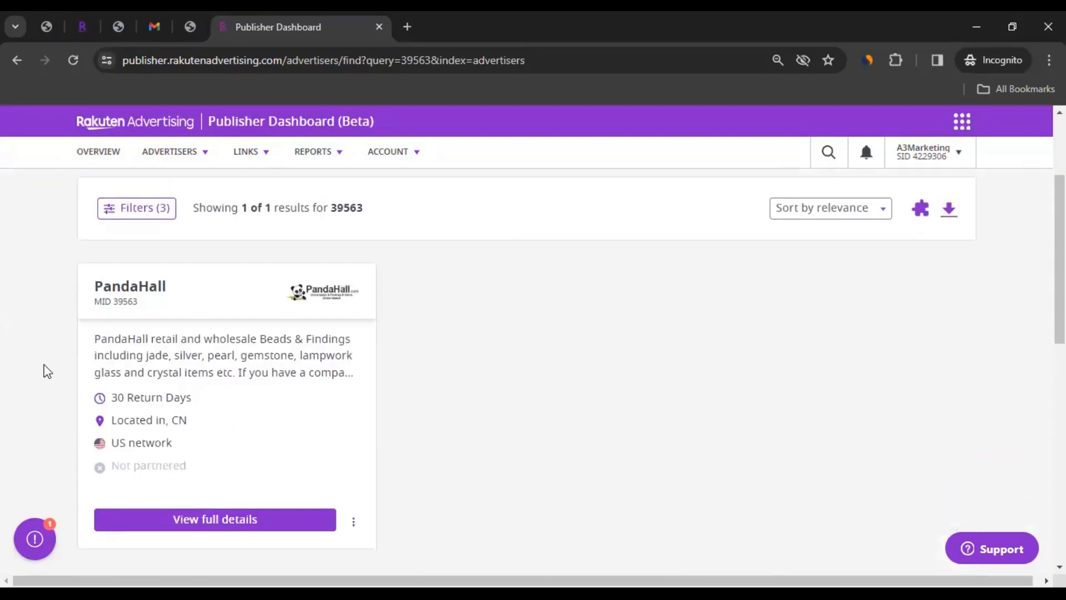
pyautogui.click(237, 522)
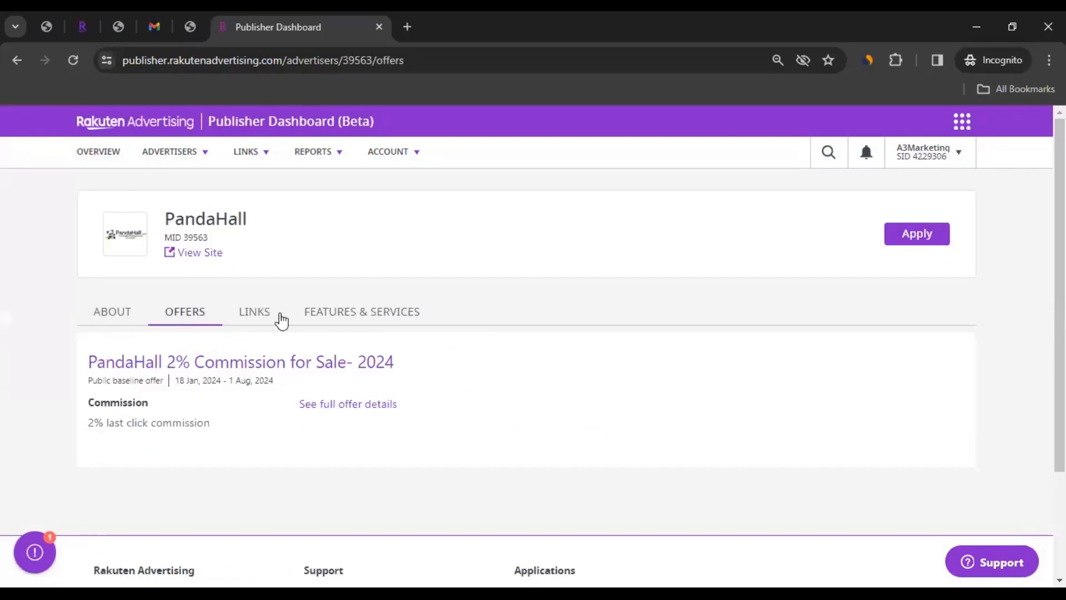
# - Apply to partner with PandaHall, accept its Terms and Conditions, and send the request
pyautogui.click(939, 236)
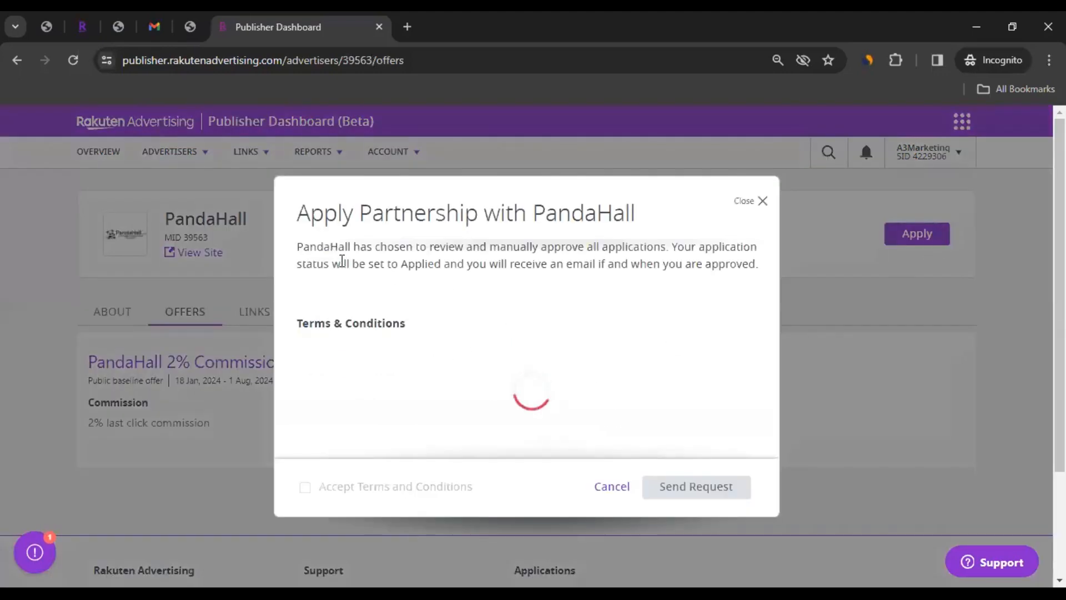
pyautogui.moveTo(476, 240); pyautogui.dragTo(565, 225)
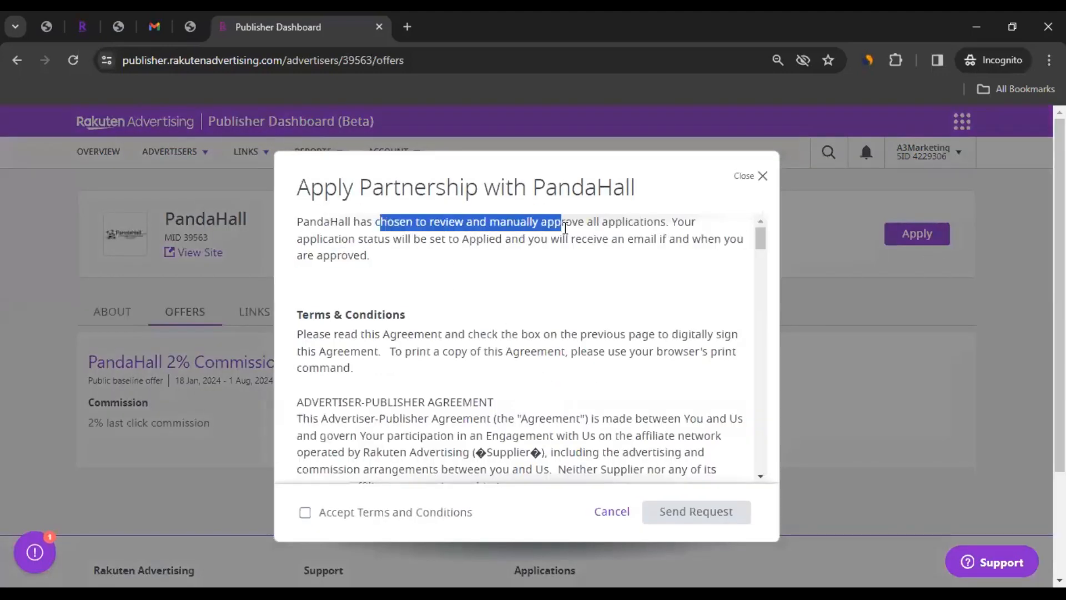
pyautogui.scroll(-6, 599, 404)
pyautogui.scroll(-20, 604, 394)
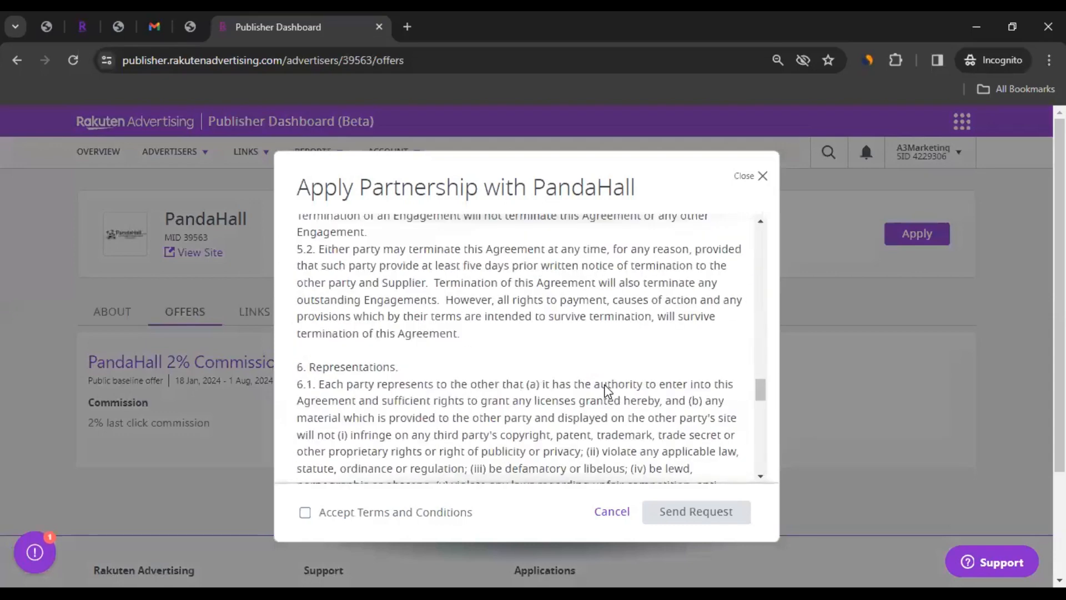
pyautogui.click(355, 513)
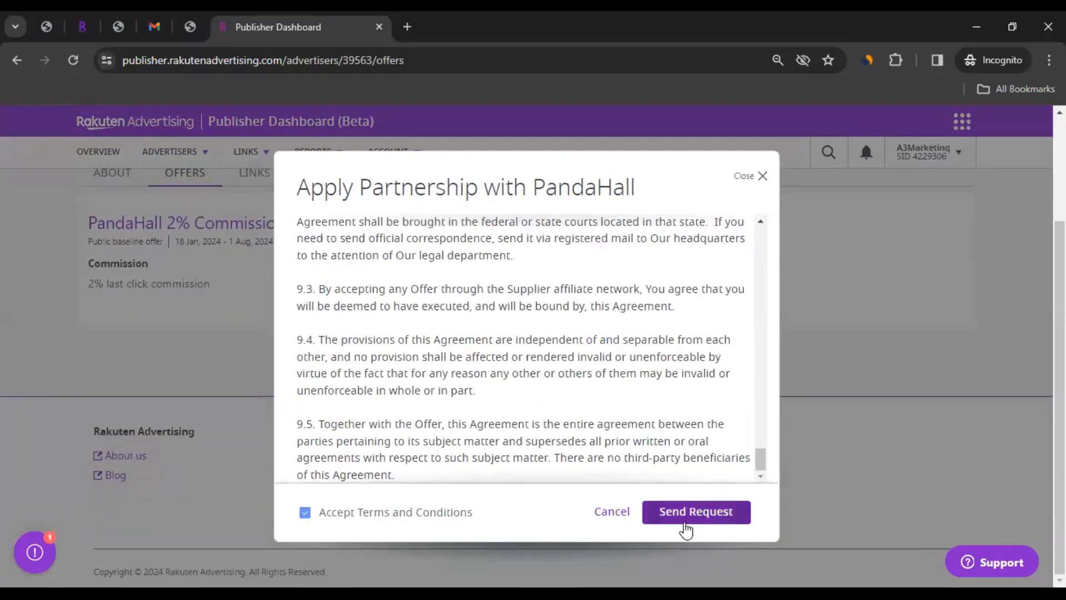
pyautogui.click(683, 512)
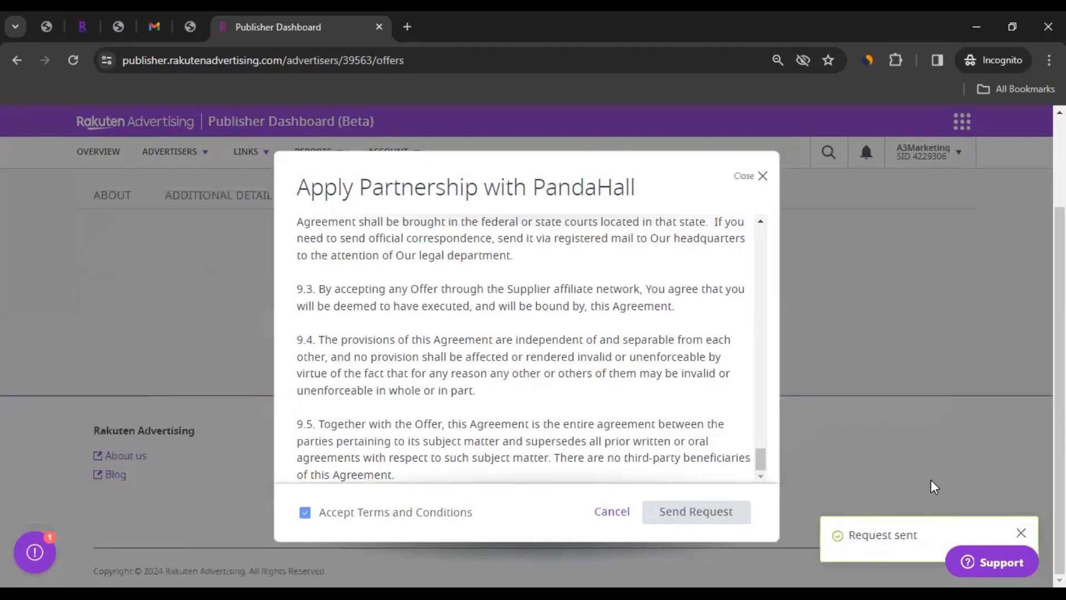
pyautogui.scroll(3, 532, 369)
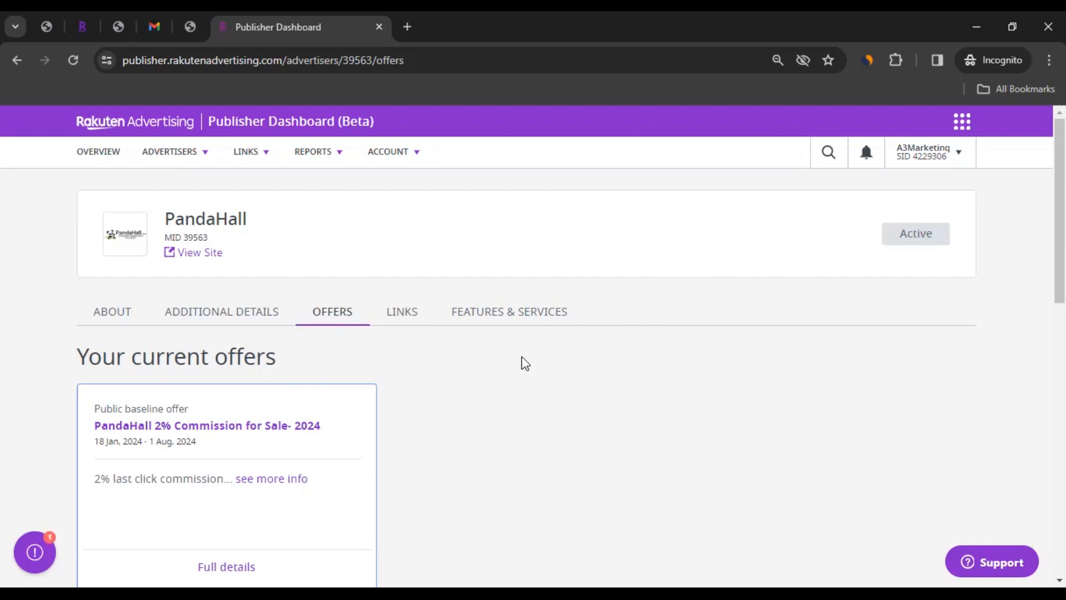
pyautogui.click(168, 161)
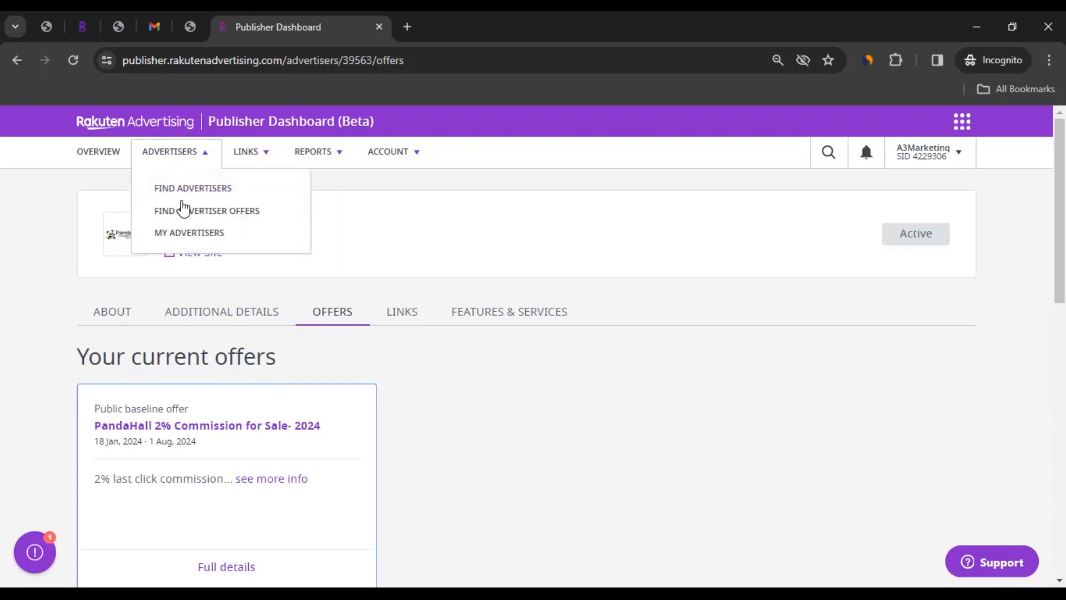
pyautogui.click(216, 217)
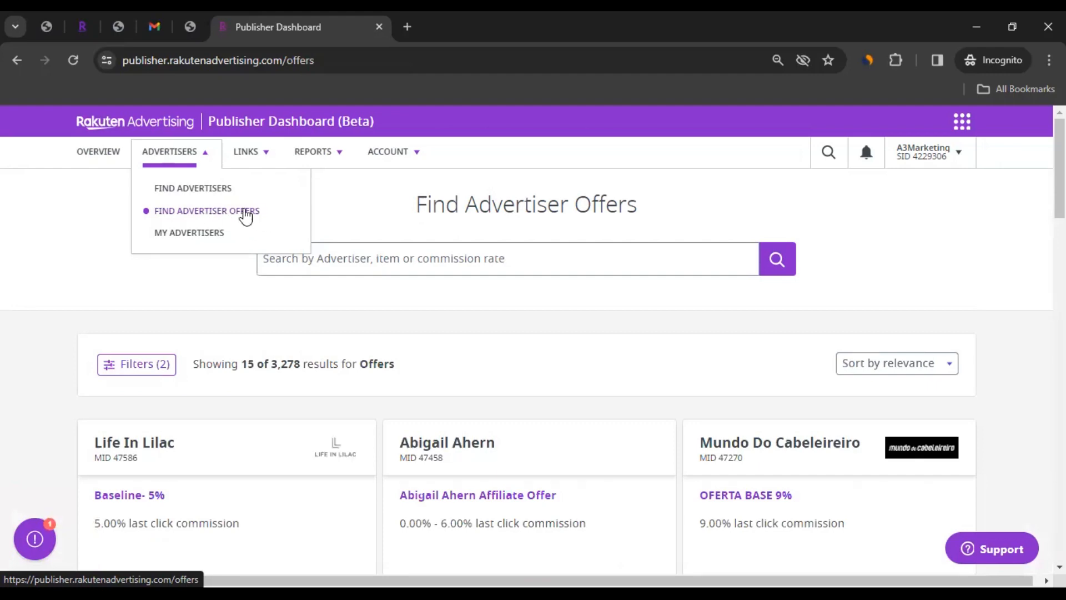
pyautogui.scroll(-6, 64, 368)
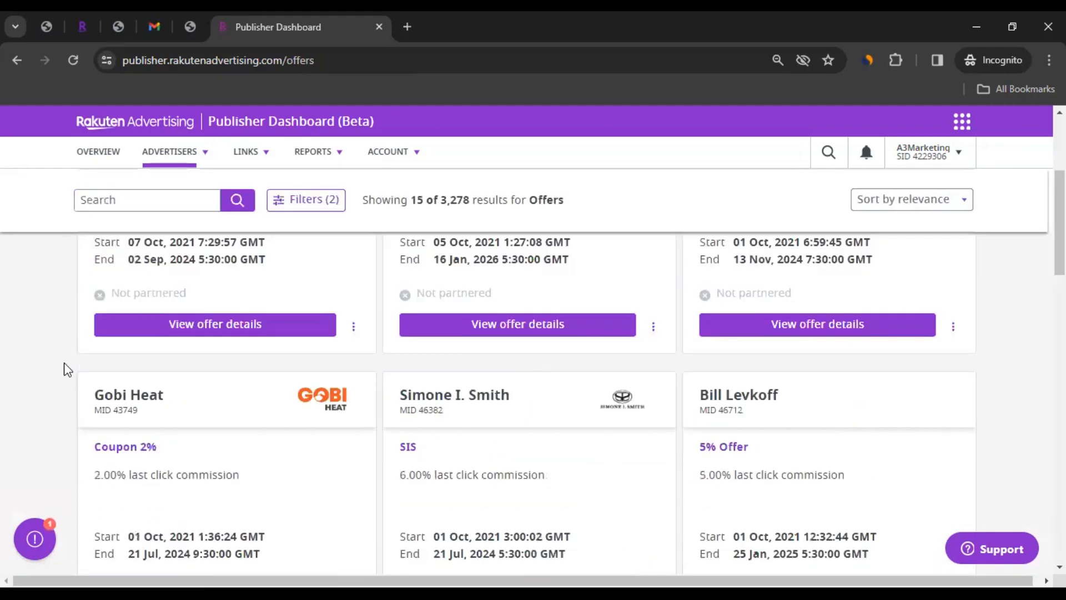
pyautogui.scroll(5, 48, 381)
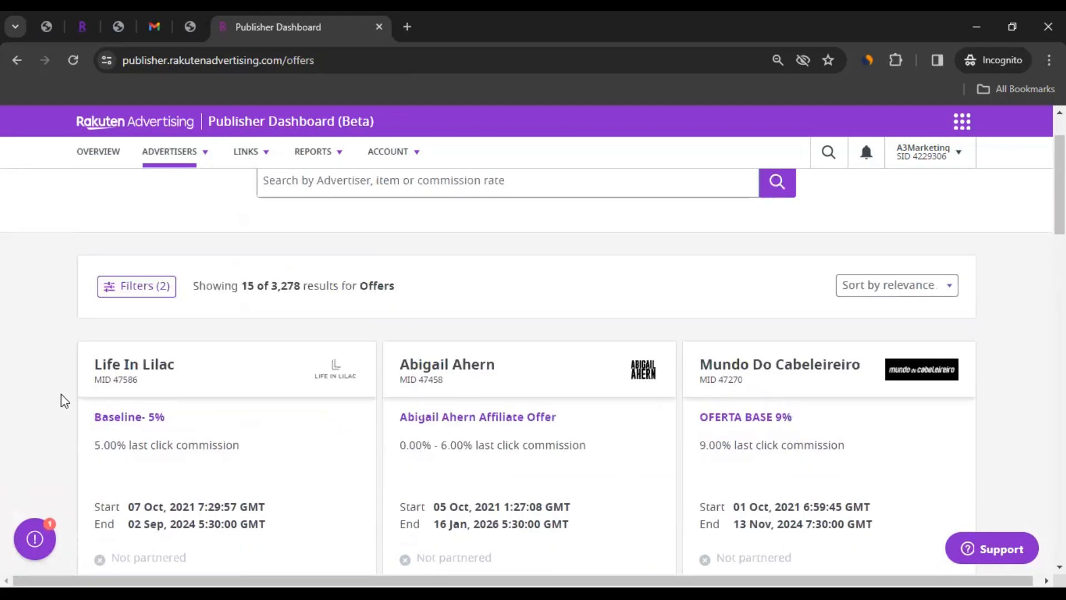
pyautogui.scroll(-1, 83, 411)
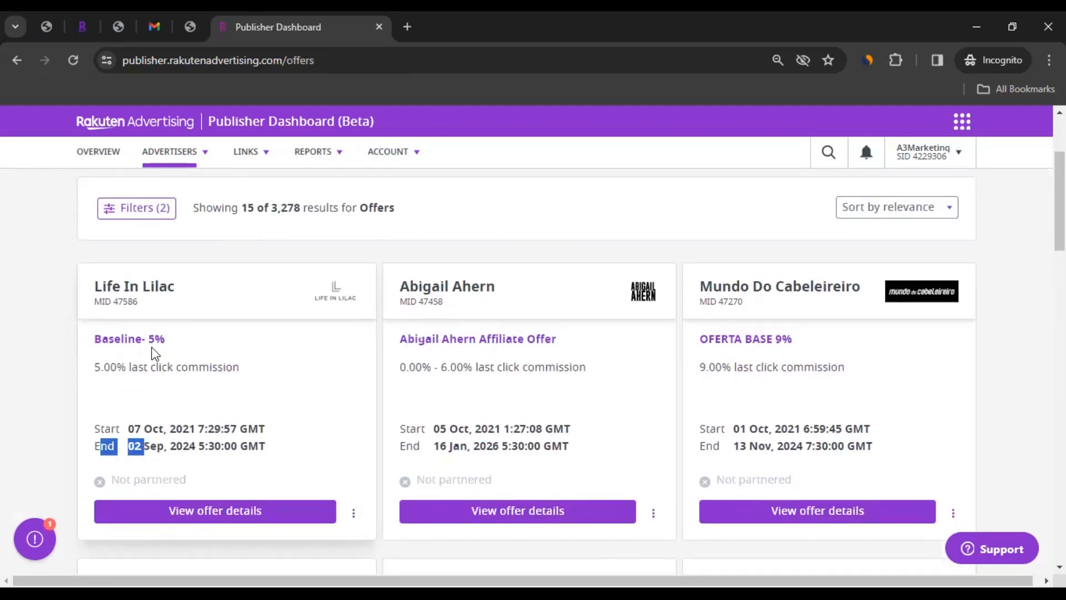
pyautogui.click(135, 209)
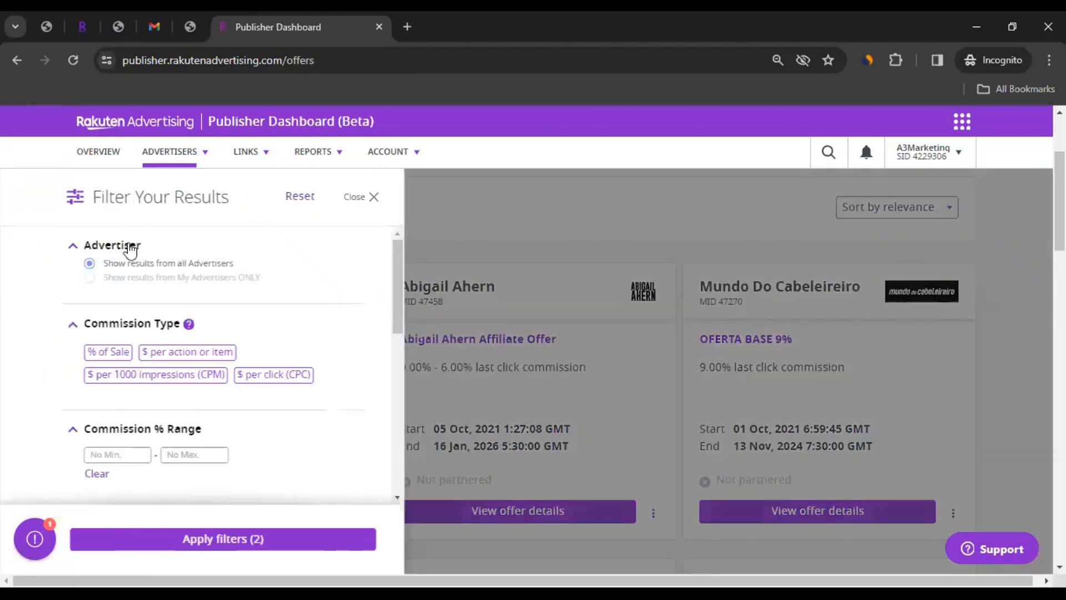
pyautogui.scroll(-3, 69, 348)
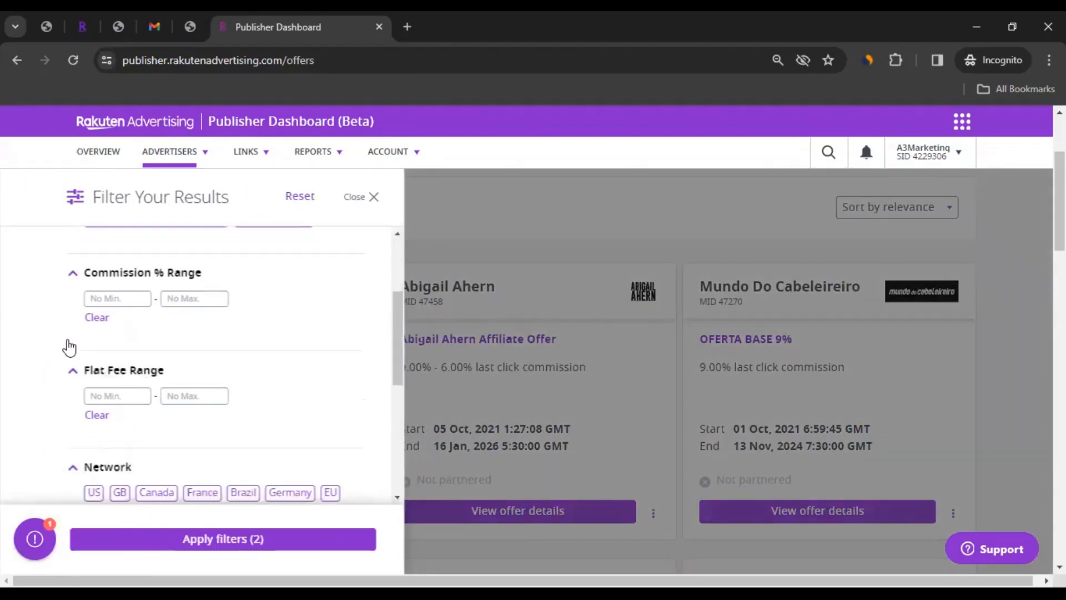
pyautogui.scroll(-5, 69, 348)
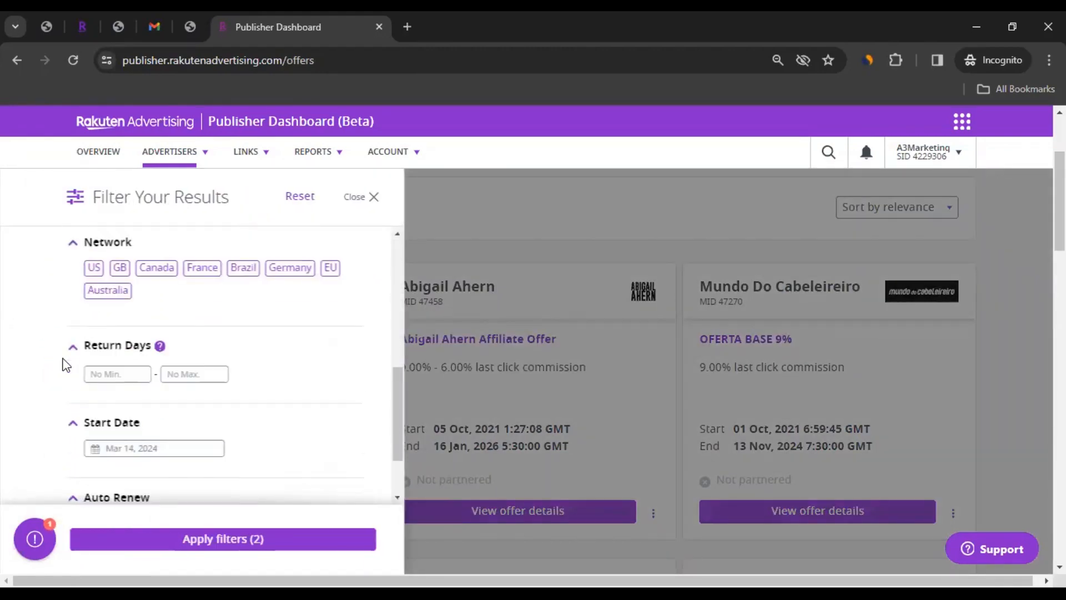
pyautogui.scroll(-2, 82, 395)
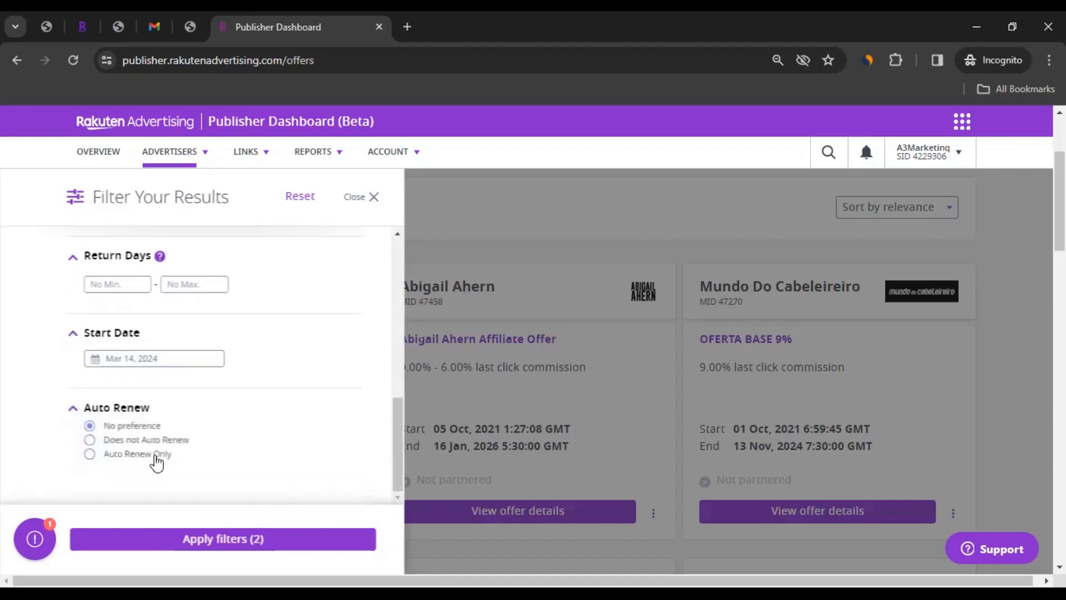
pyautogui.click(486, 231)
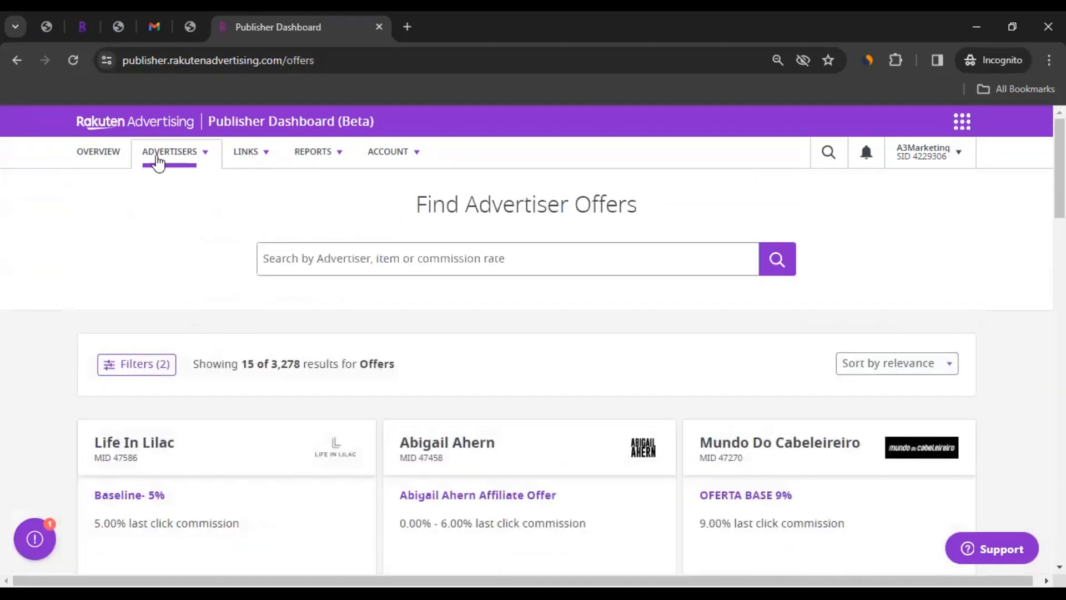
# - Filter My Advertisers to Pending partnerships only, unchecking Approved, then reopen the filters
pyautogui.click(158, 161)
pyautogui.click(179, 239)
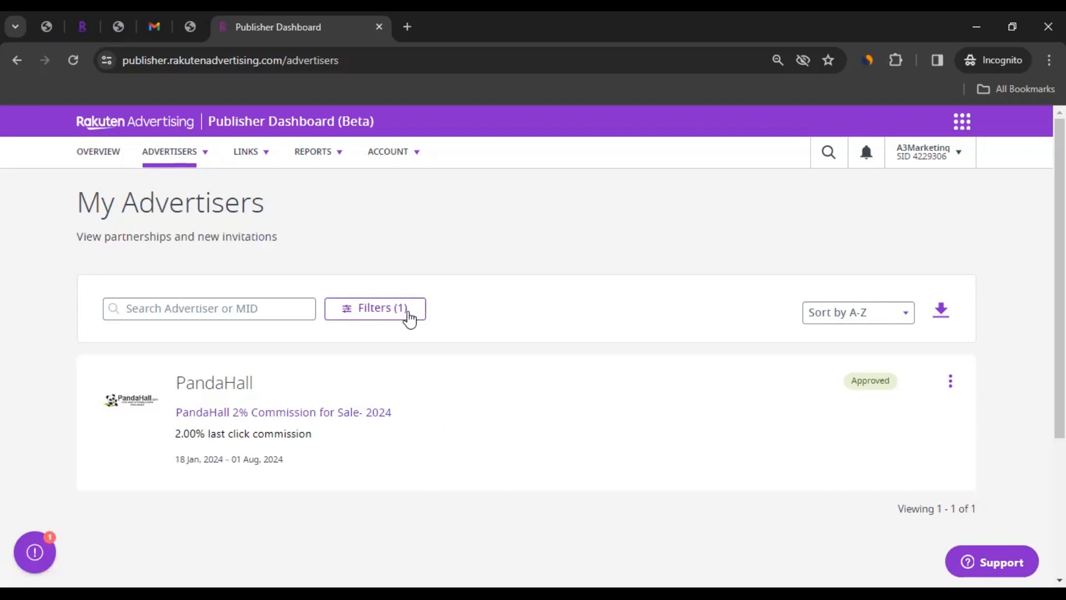
pyautogui.click(409, 317)
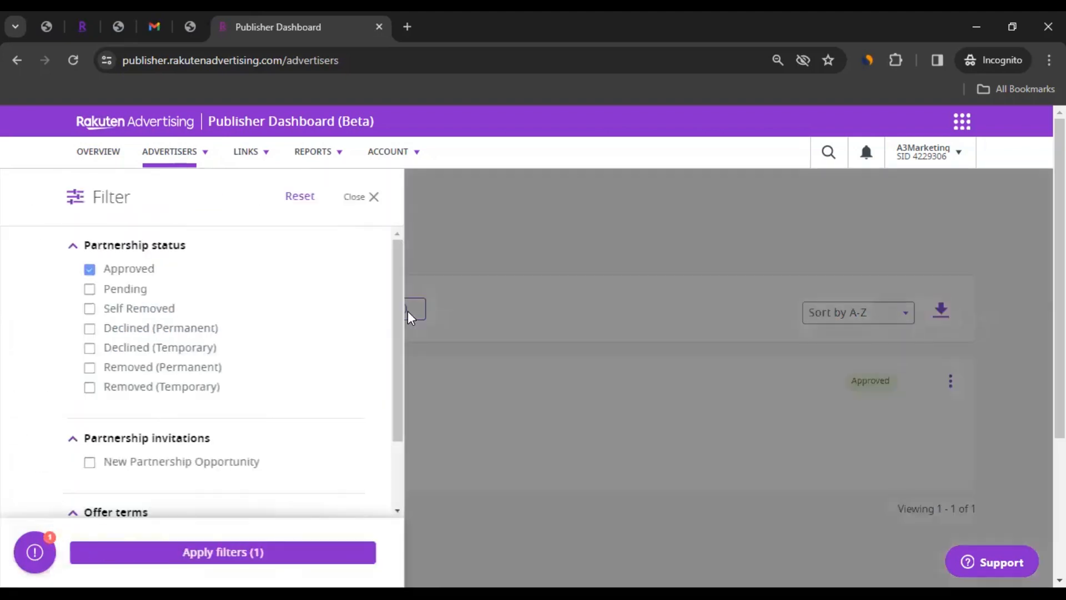
pyautogui.click(132, 290)
pyautogui.click(115, 272)
pyautogui.click(212, 557)
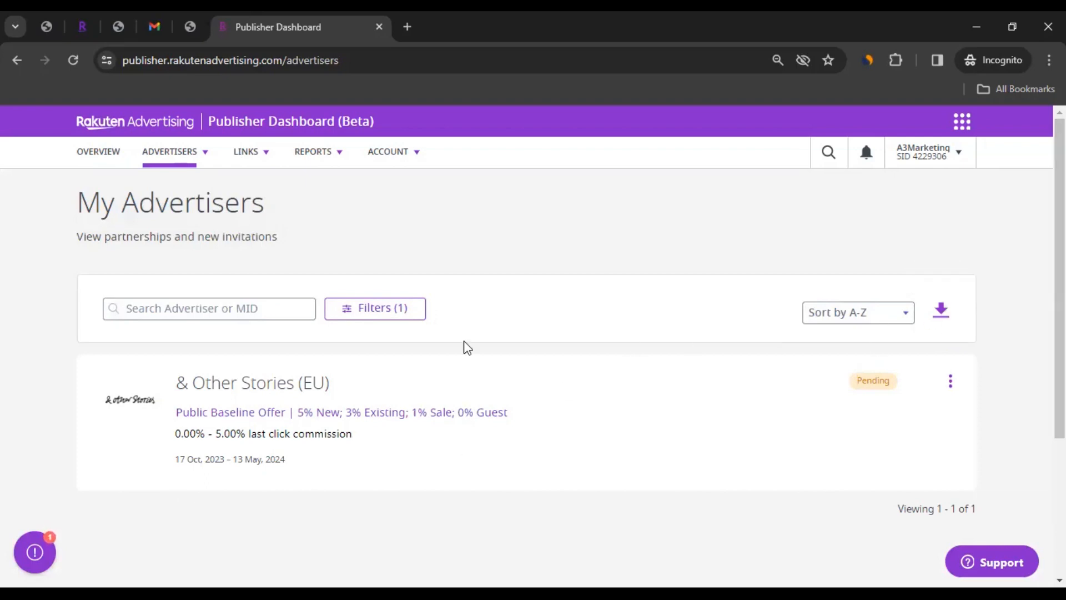
pyautogui.click(387, 308)
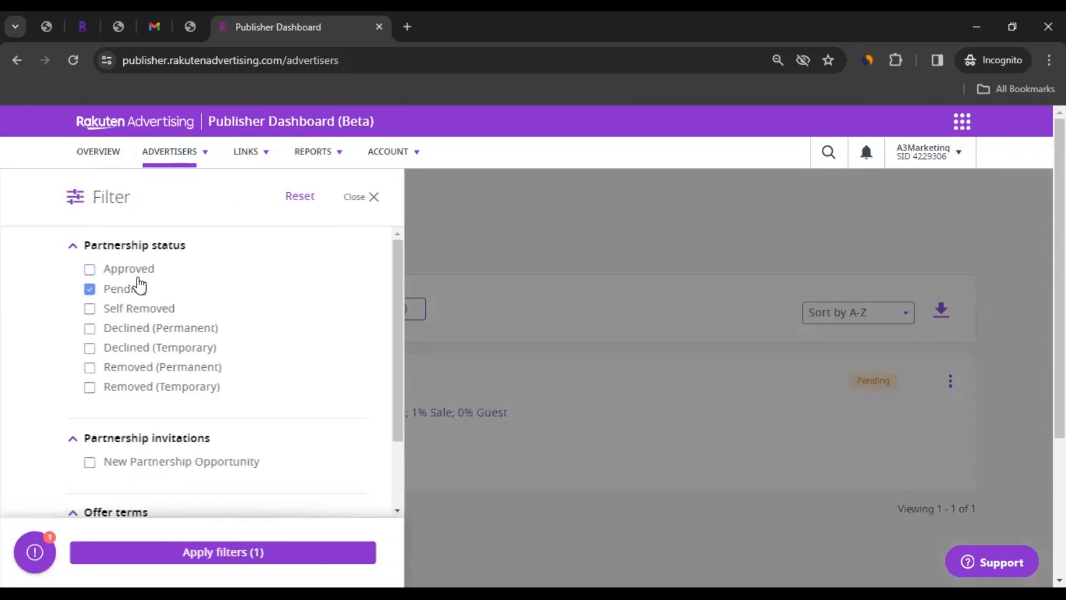
# - Switch the filter from Pending to New Partnership Opportunity and apply it
pyautogui.click(89, 290)
pyautogui.scroll(-3, 287, 429)
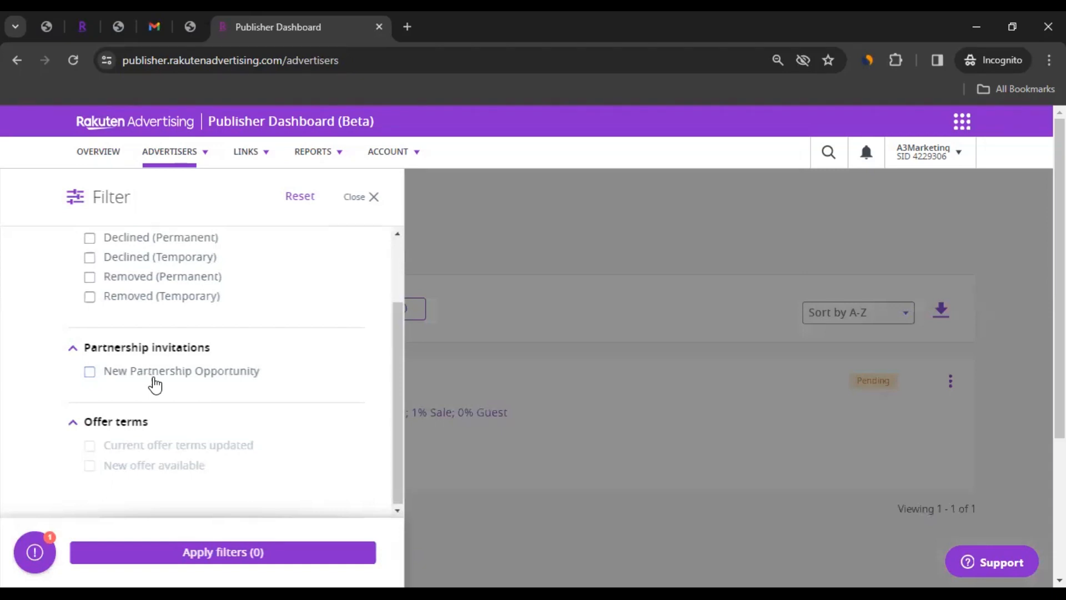
pyautogui.click(180, 377)
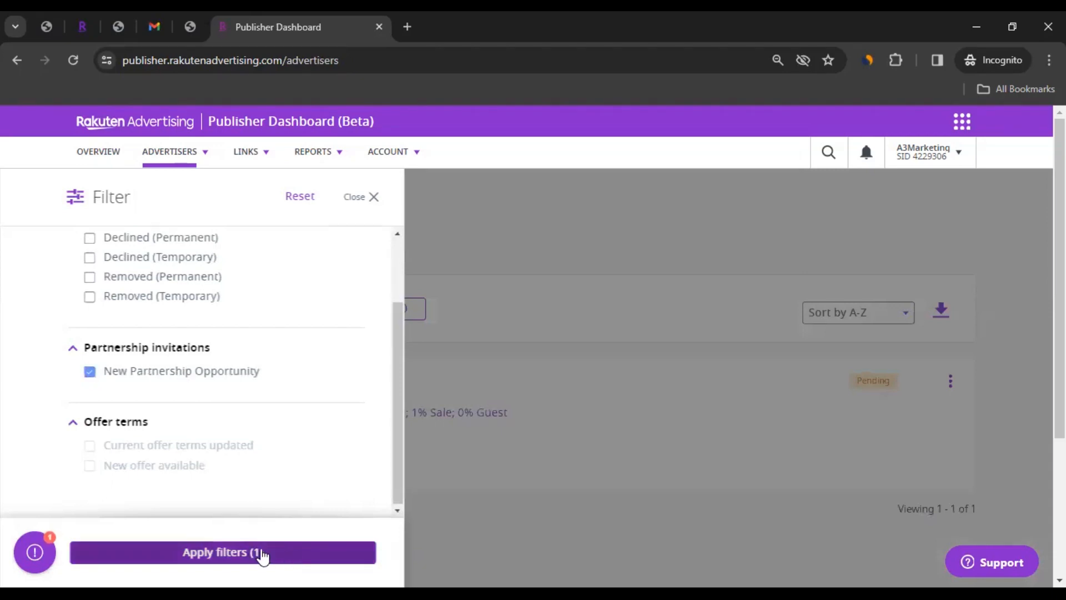
pyautogui.click(262, 553)
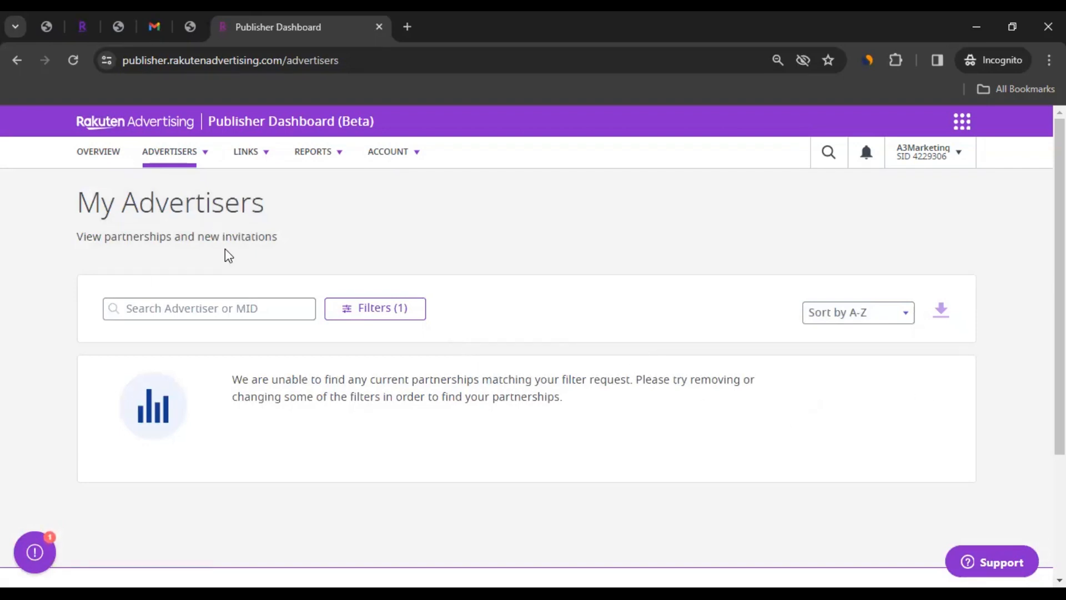
# - Filter back to Approved partnerships only, dropping New Partnership Opportunity, to list PandaHall
pyautogui.click(177, 159)
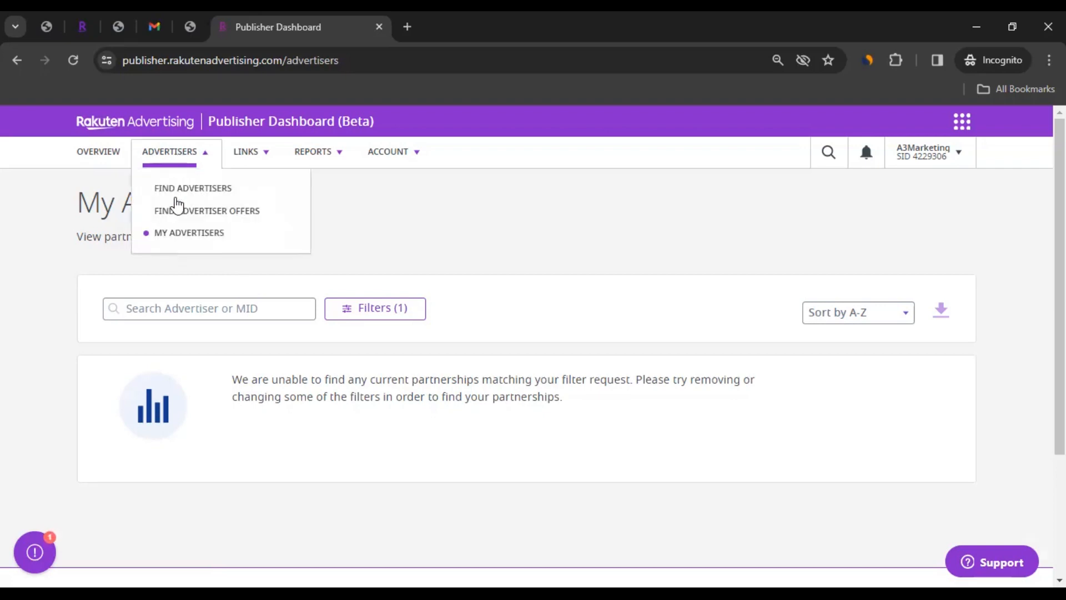
pyautogui.click(359, 307)
pyautogui.scroll(-3, 172, 425)
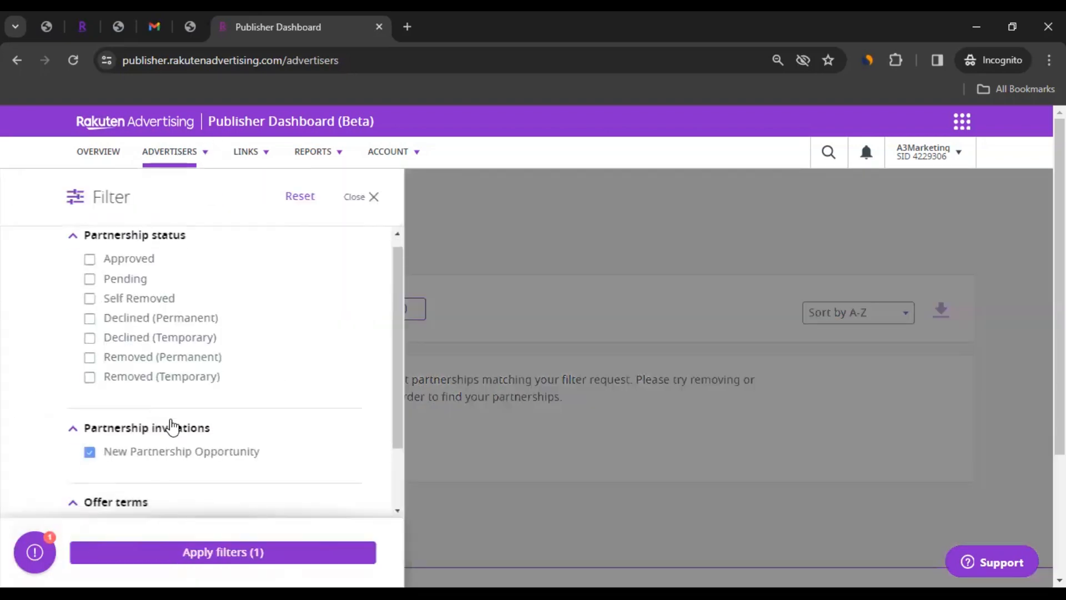
pyautogui.scroll(2, 172, 433)
pyautogui.click(129, 271)
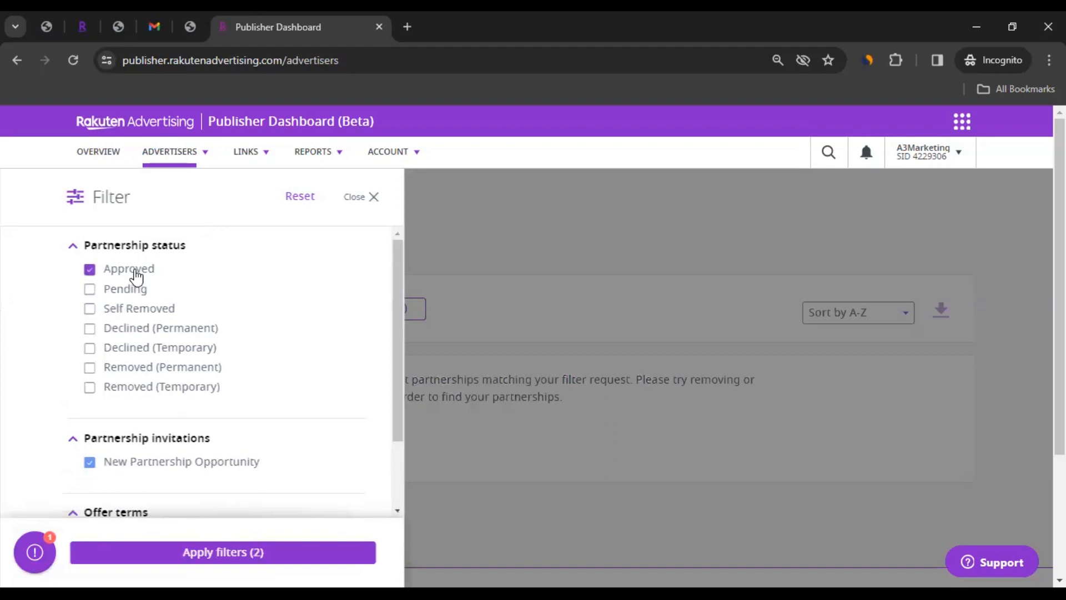
pyautogui.click(134, 459)
pyautogui.click(216, 559)
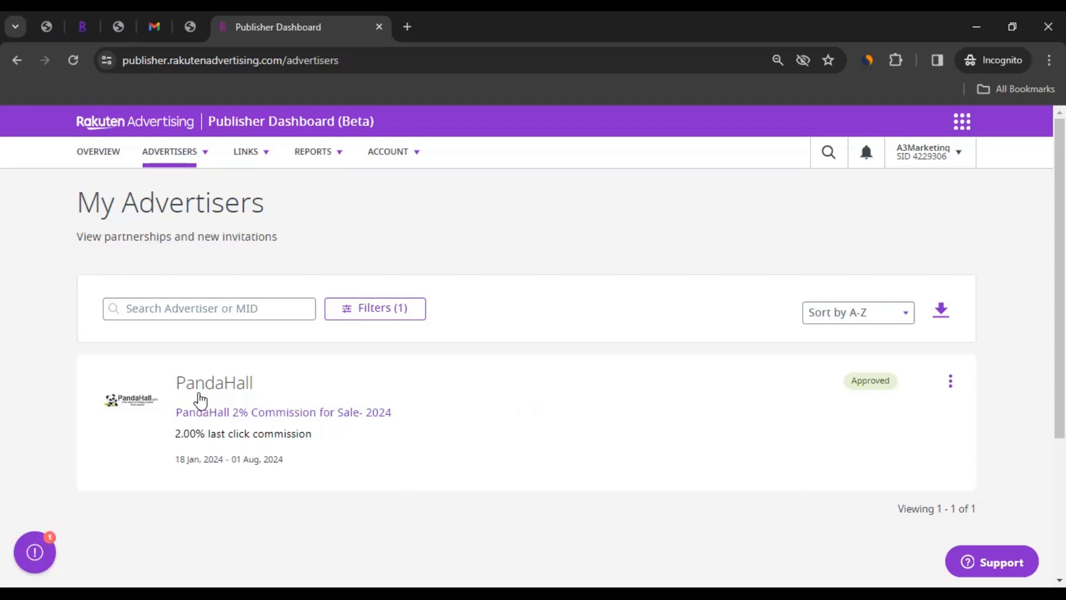
# - Open PandaHall from My Advertisers and switch to its LINKS tab
pyautogui.click(226, 387)
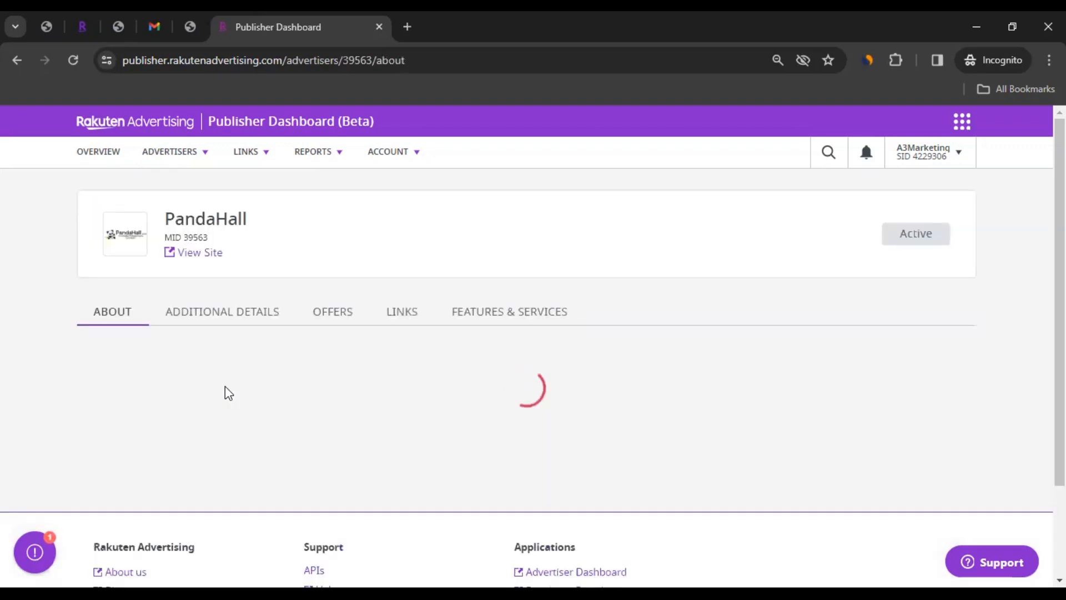
pyautogui.click(164, 153)
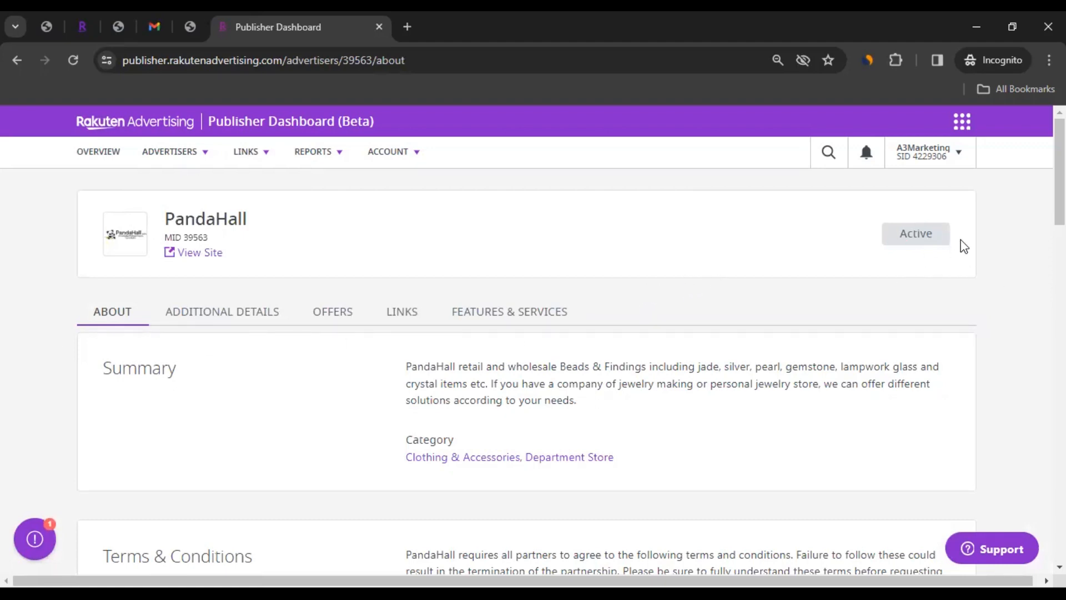
pyautogui.click(400, 322)
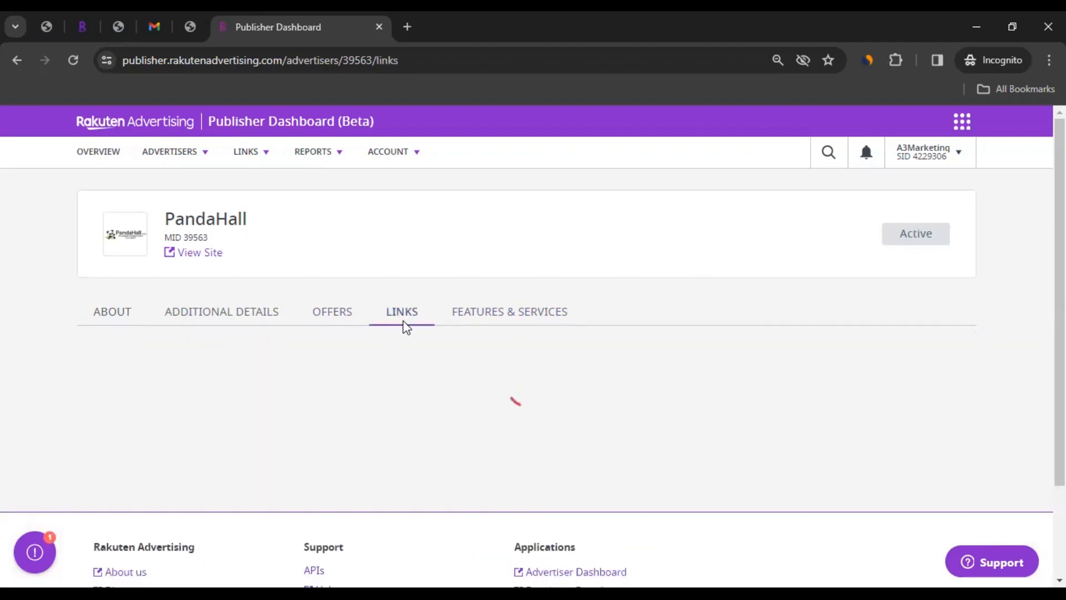
# - Browse PandaHall's links and expand the full list of 58 banner links
pyautogui.click(177, 255)
pyautogui.scroll(-3, 14, 350)
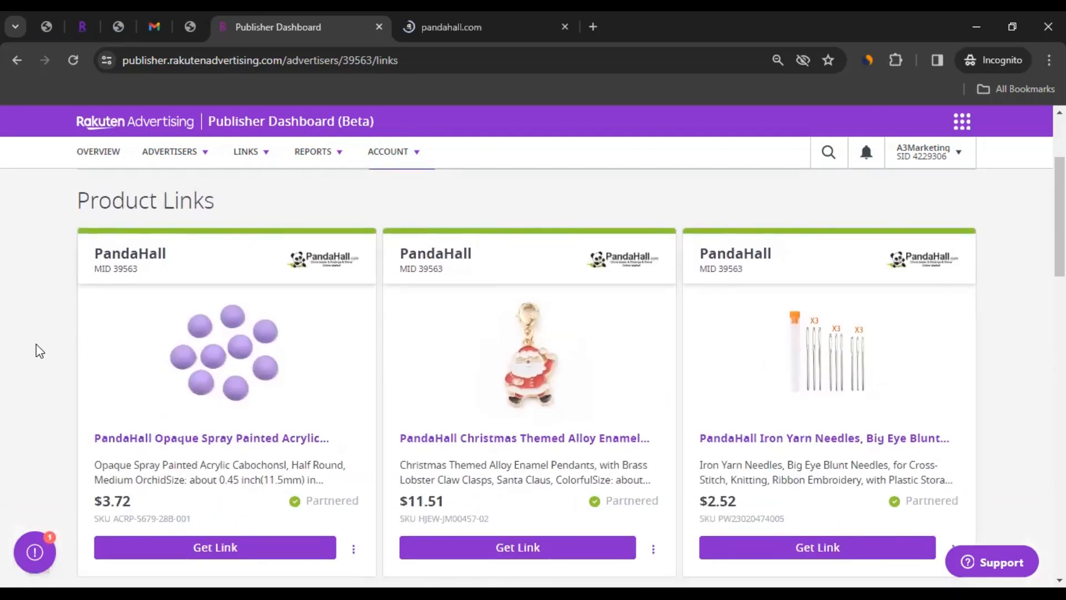
pyautogui.scroll(-6, 36, 350)
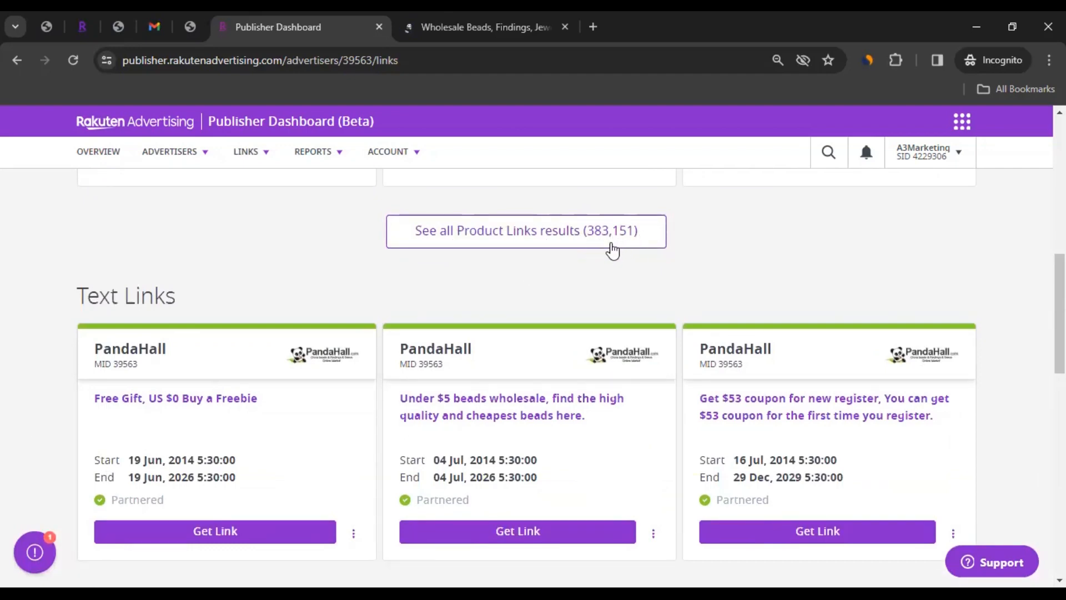
pyautogui.scroll(-2, 123, 294)
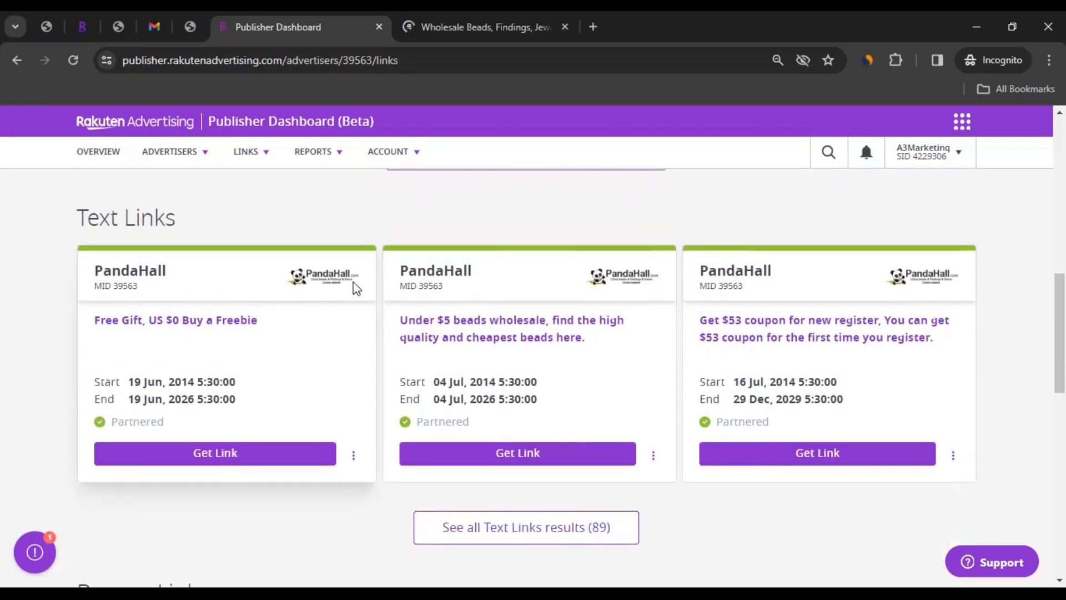
pyautogui.scroll(-2, 507, 534)
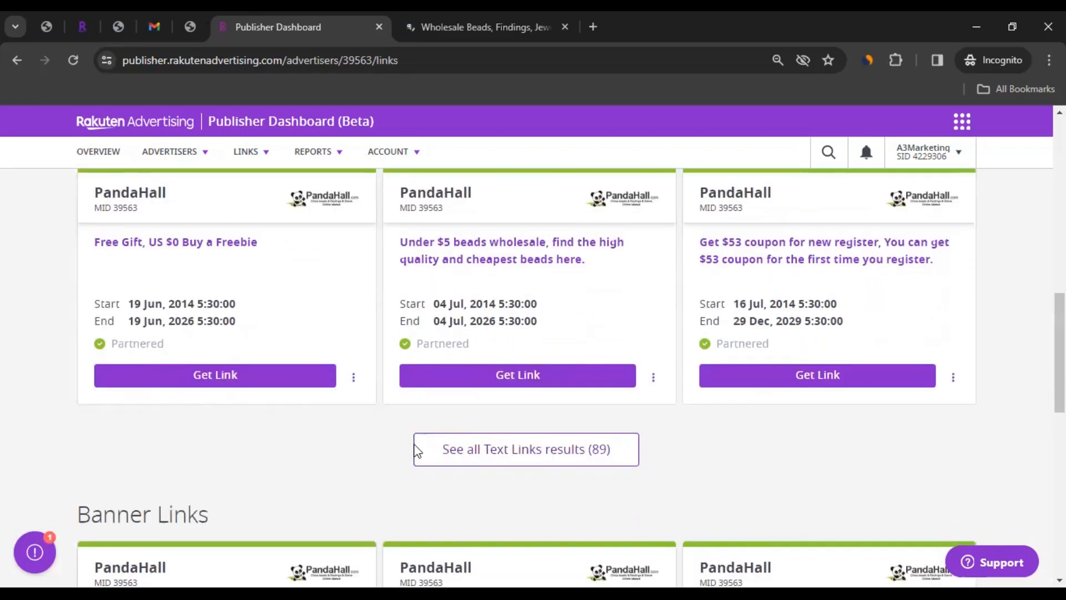
pyautogui.scroll(-5, 183, 313)
pyautogui.scroll(-8, 371, 300)
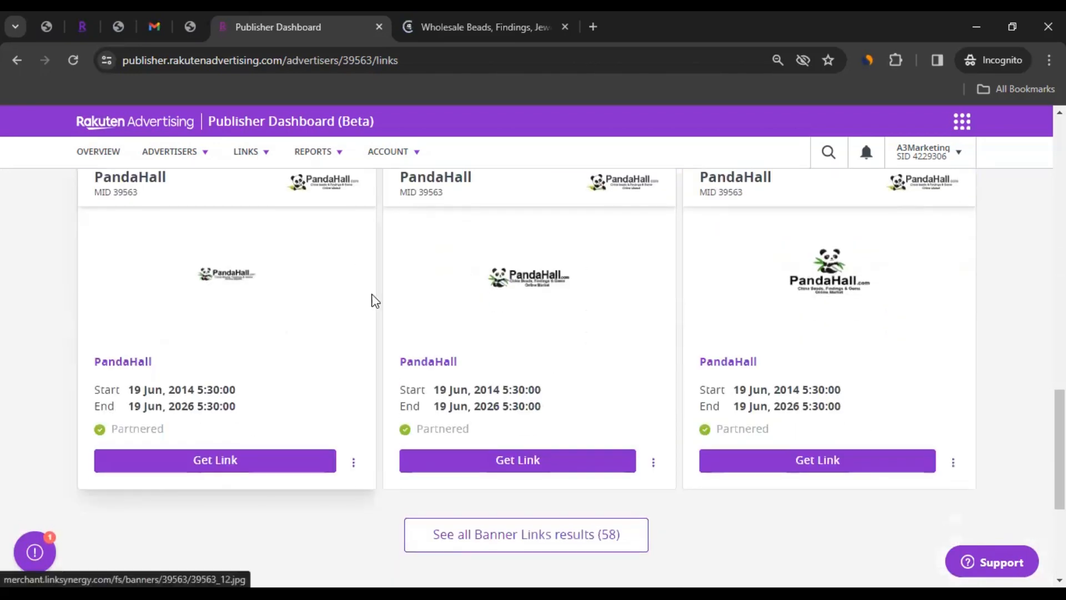
pyautogui.scroll(8, 385, 368)
pyautogui.scroll(10, 207, 381)
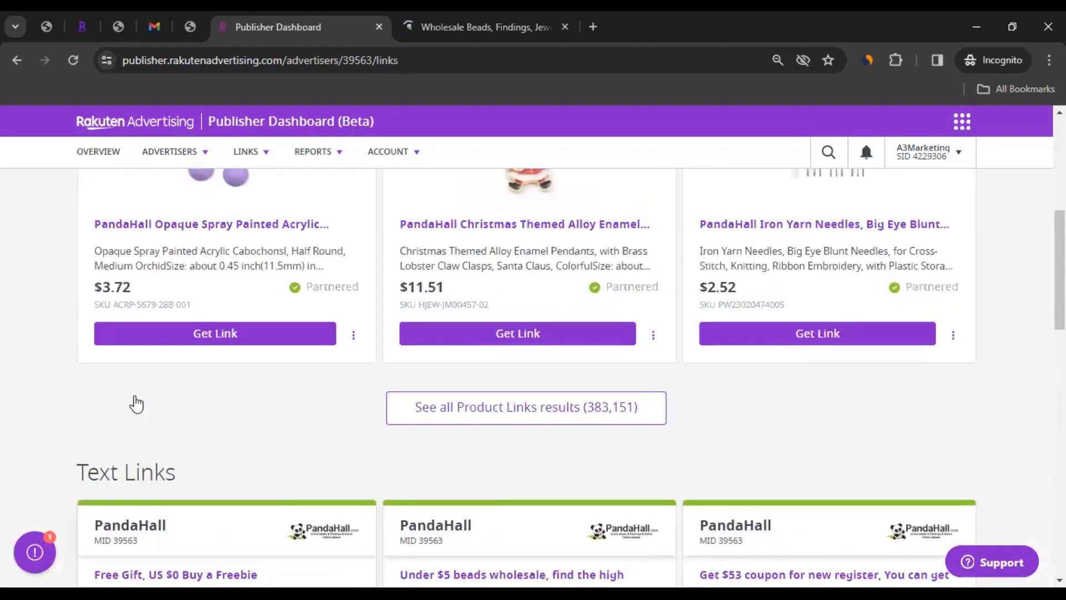
pyautogui.scroll(-3, 471, 438)
pyautogui.scroll(-7, 200, 357)
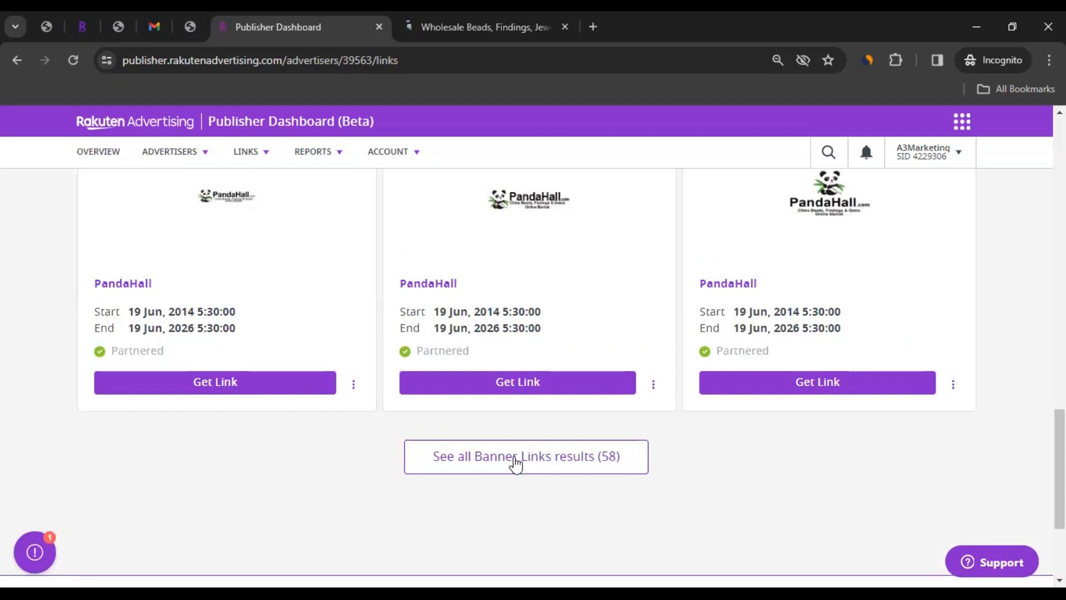
pyautogui.click(494, 466)
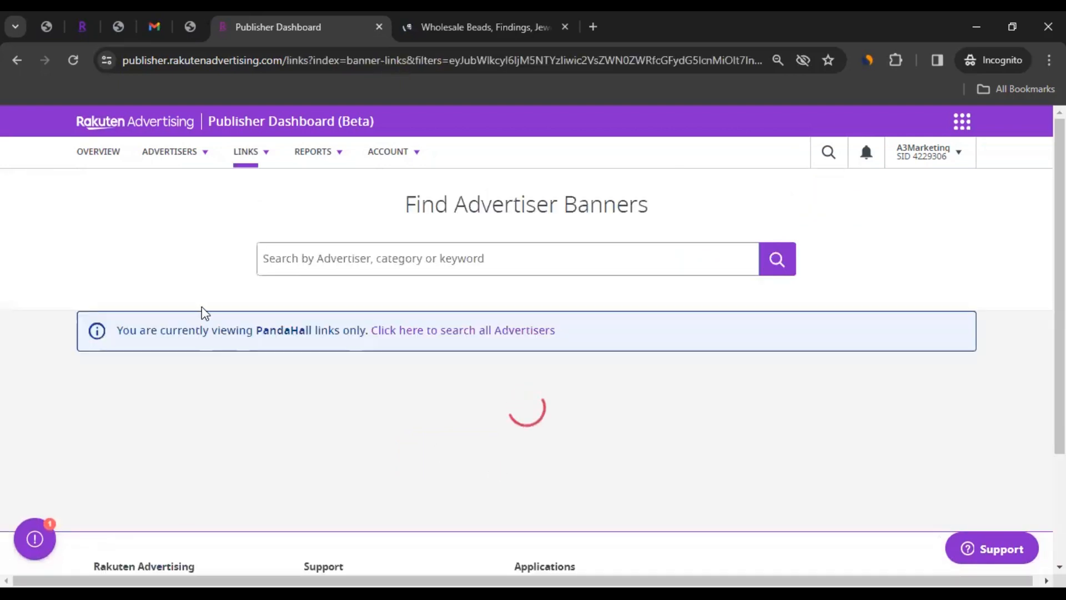
# - Get the link for the second 'Spring Forward with Savings!' banner
pyautogui.scroll(-10, 25, 429)
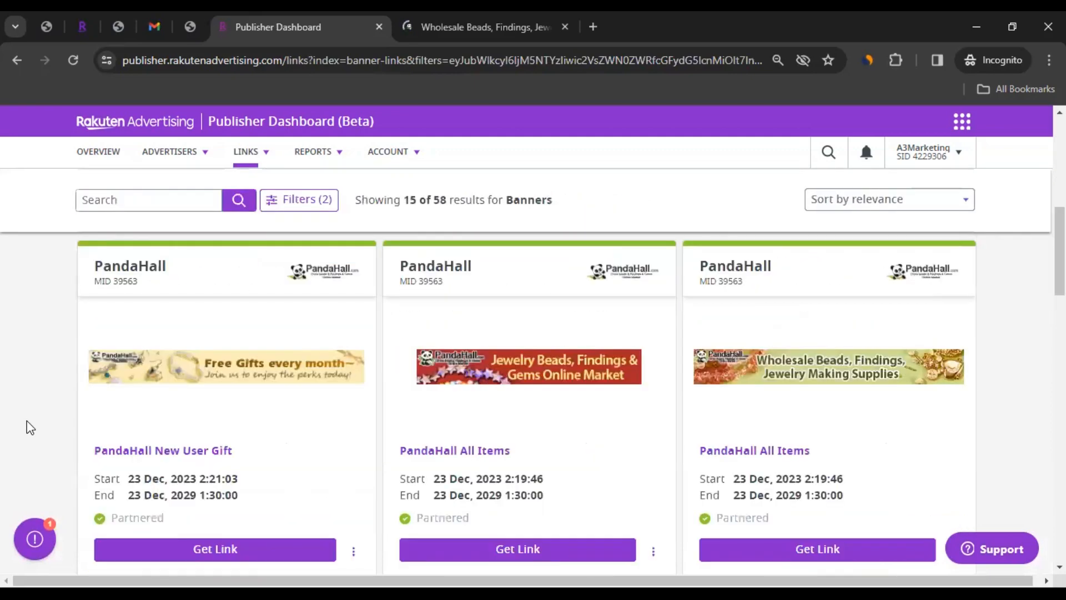
pyautogui.scroll(8, 30, 428)
pyautogui.scroll(-5, 31, 429)
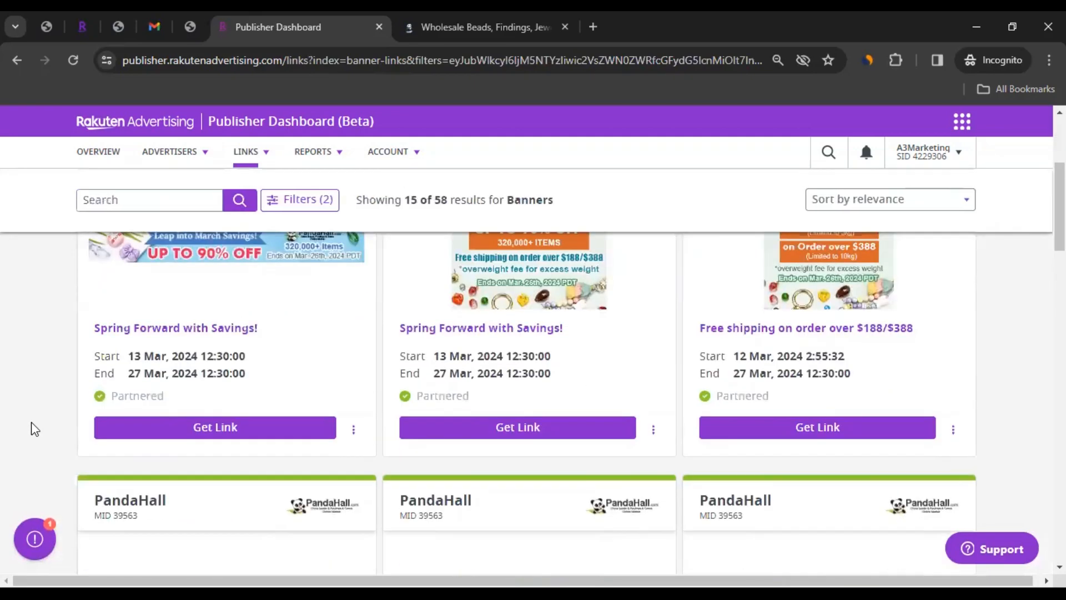
pyautogui.scroll(5, 32, 428)
pyautogui.scroll(-5, 486, 522)
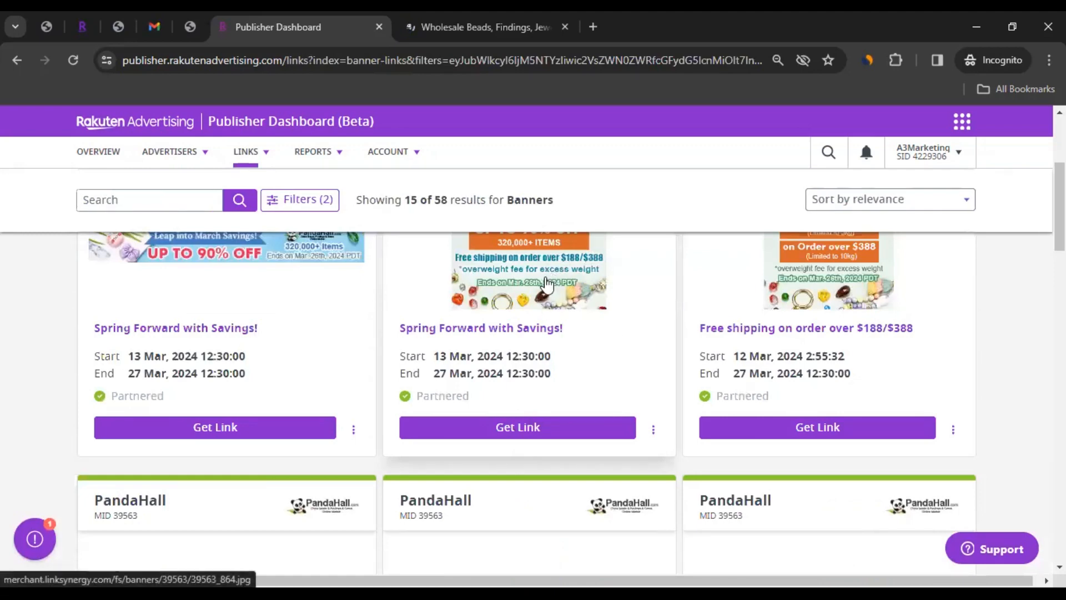
pyautogui.click(500, 433)
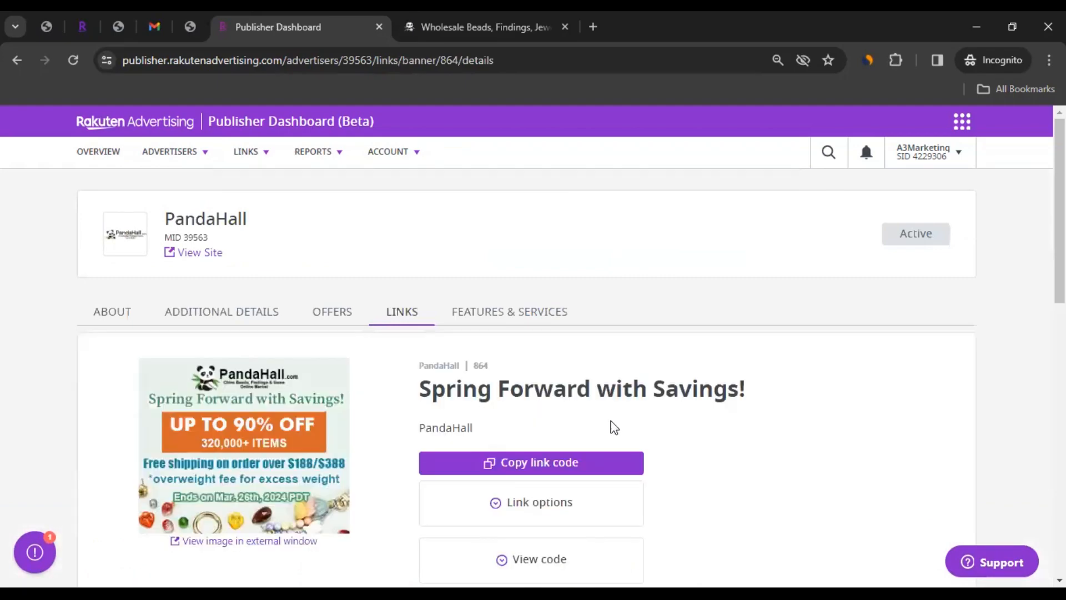
# - Copy the Spring Forward banner's link code, paste it into a new tab to check it, then close that tab
pyautogui.scroll(-3, 611, 428)
pyautogui.click(544, 306)
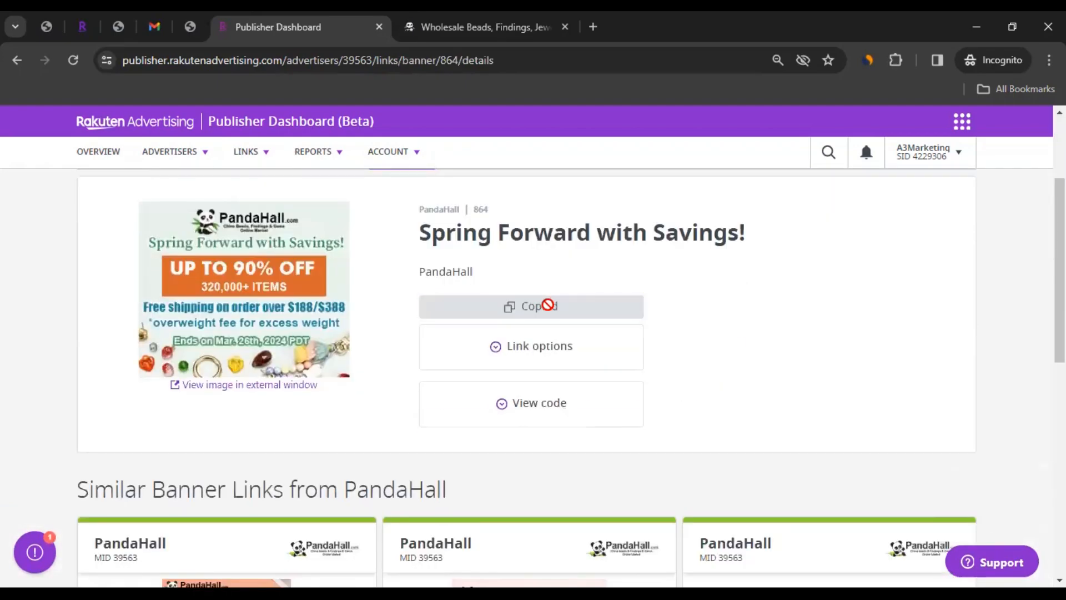
pyautogui.click(594, 27)
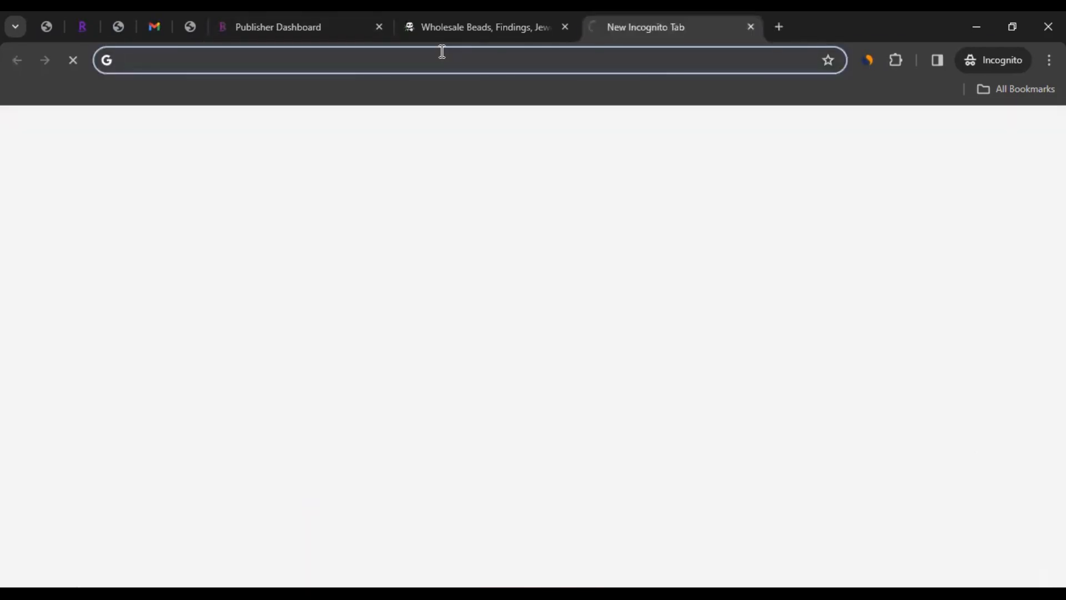
pyautogui.hotkey('ctrl', 'v')
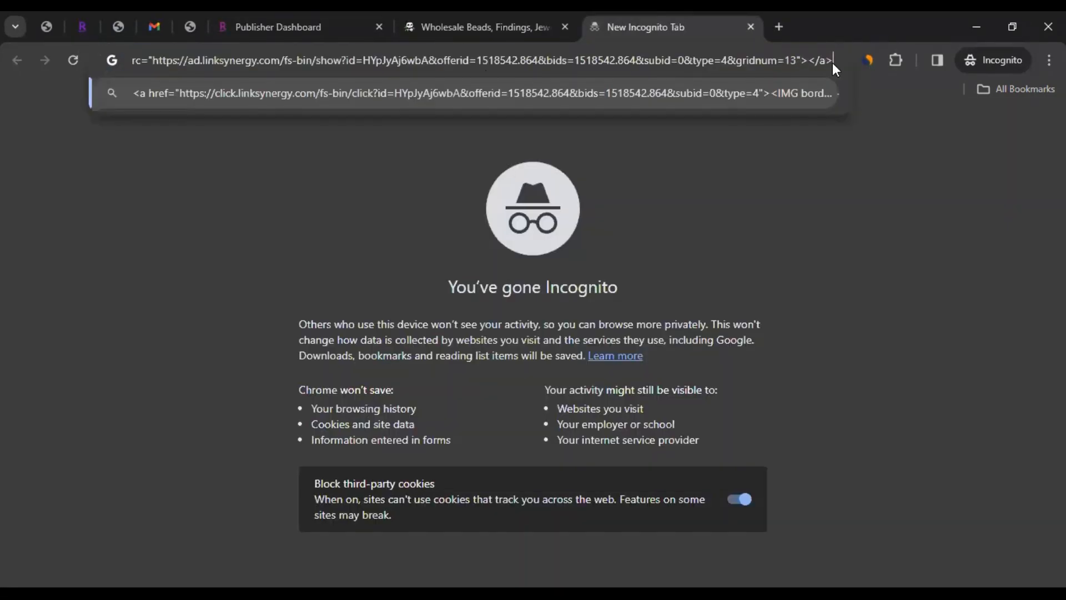
pyautogui.moveTo(832, 62); pyautogui.dragTo(8, 75)
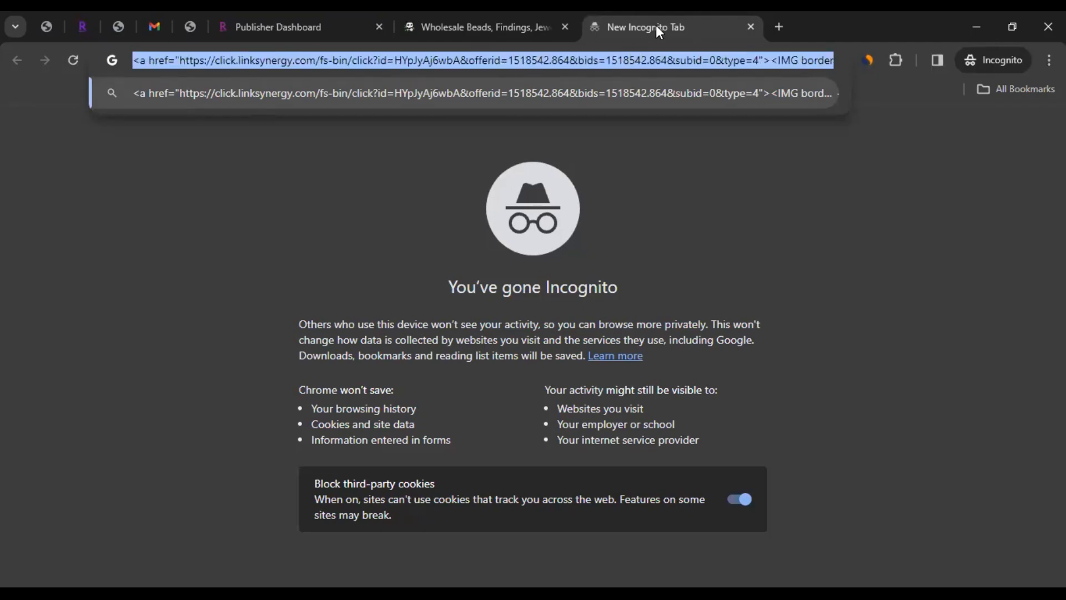
pyautogui.hotkey('ctrl', 'w')
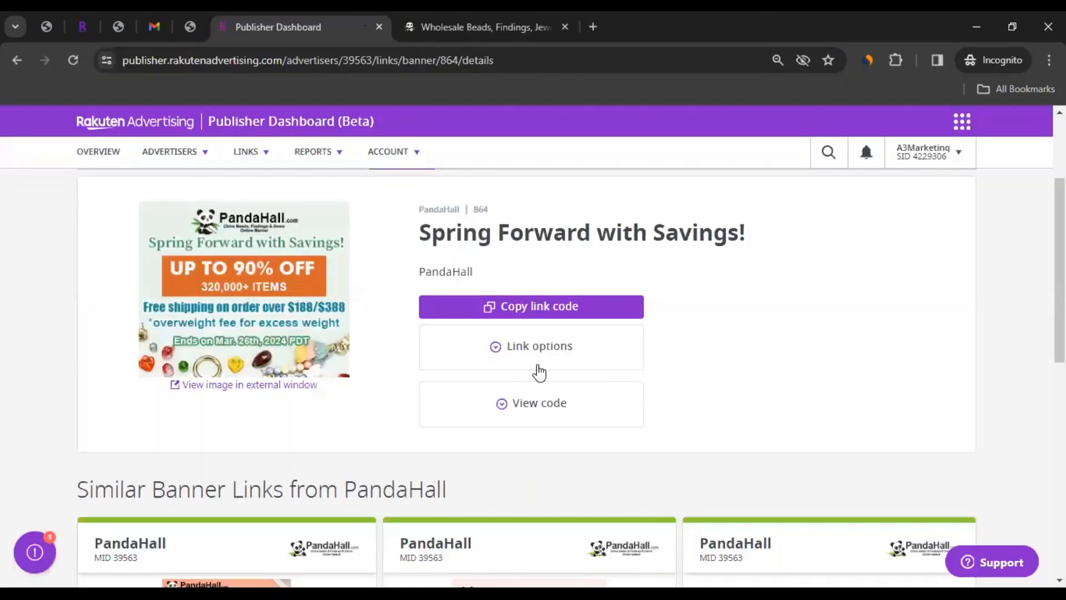
pyautogui.click(542, 353)
# - Set 'Open in a New window?' to Yes for the Spring Forward banner link
pyautogui.scroll(-3, 690, 351)
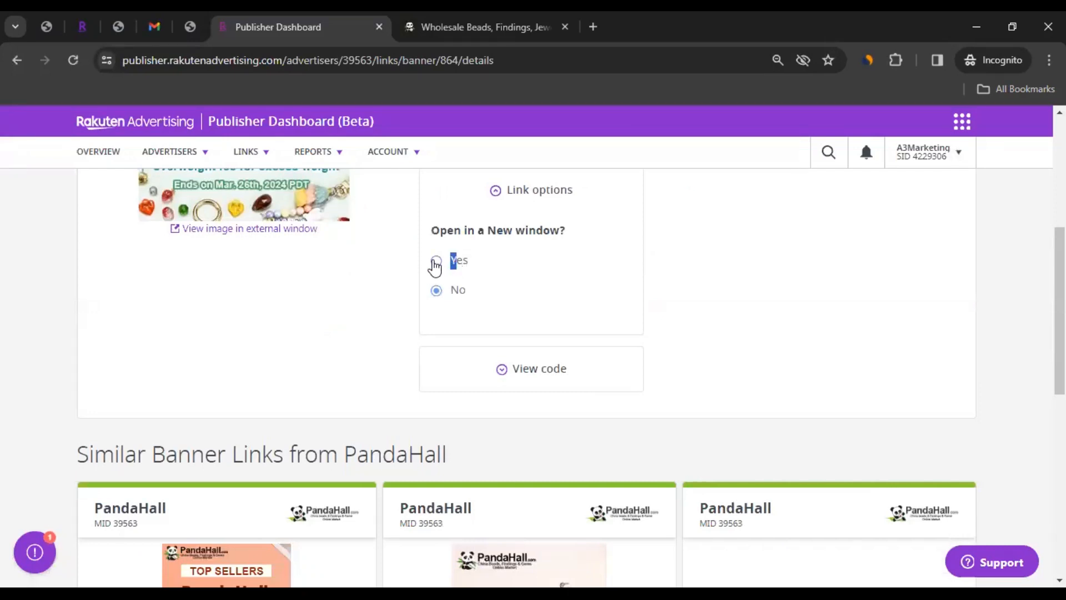
pyautogui.click(436, 262)
pyautogui.scroll(3, 422, 289)
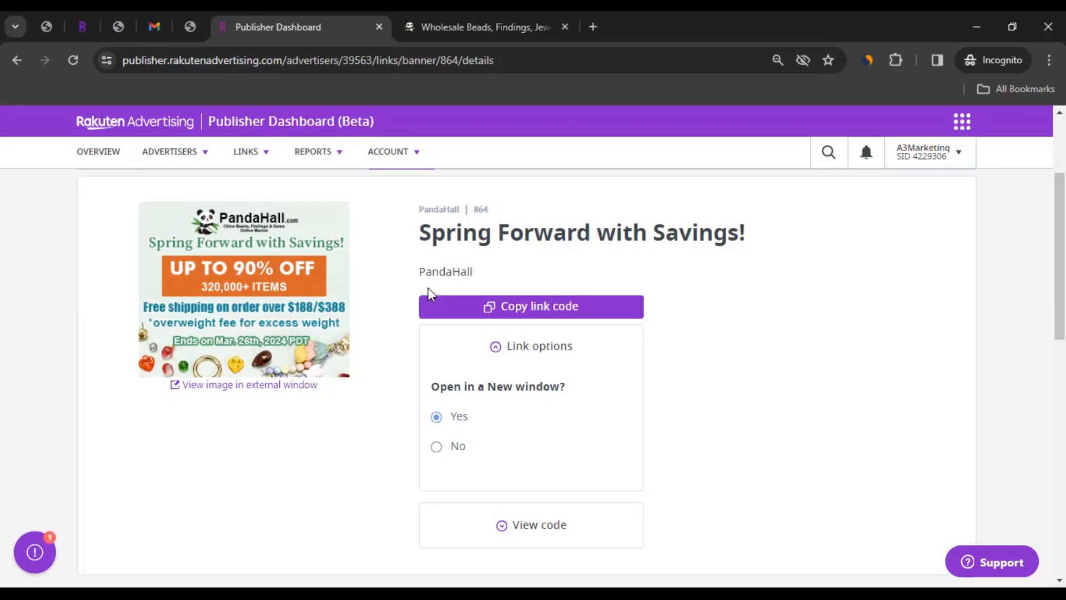
# - Reveal the banner's HTML code and select all of it
pyautogui.scroll(-3, 533, 466)
pyautogui.click(549, 381)
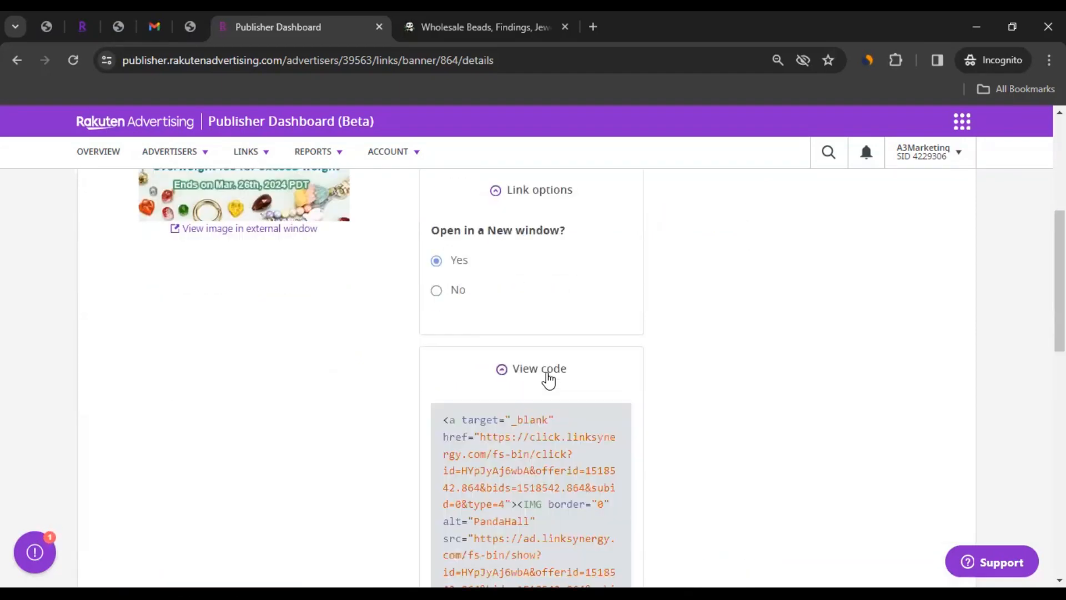
pyautogui.scroll(-3, 463, 327)
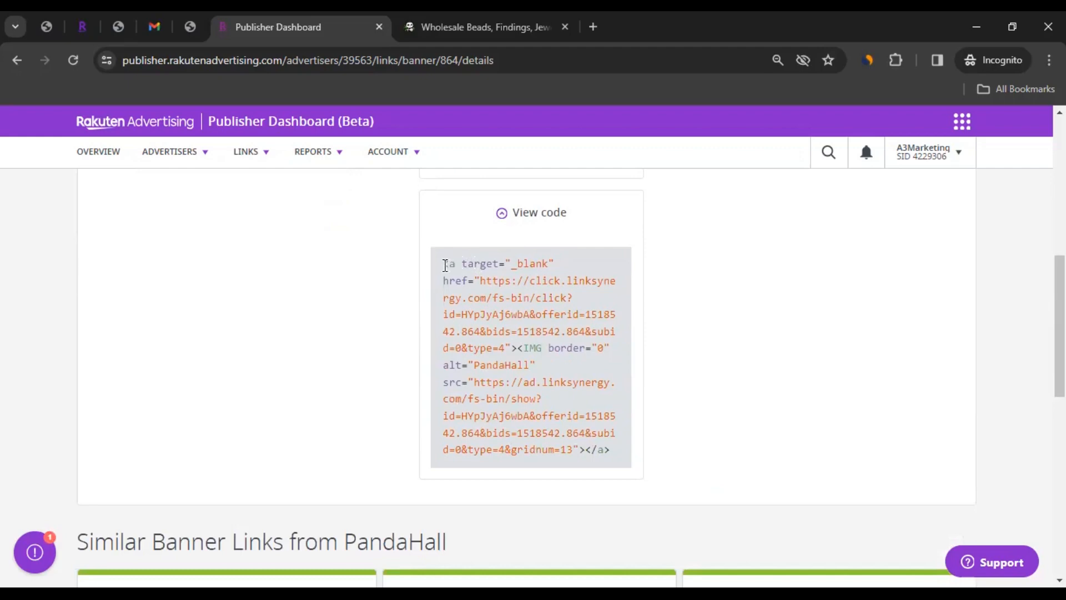
pyautogui.moveTo(445, 265); pyautogui.dragTo(606, 434)
pyautogui.scroll(4, 535, 245)
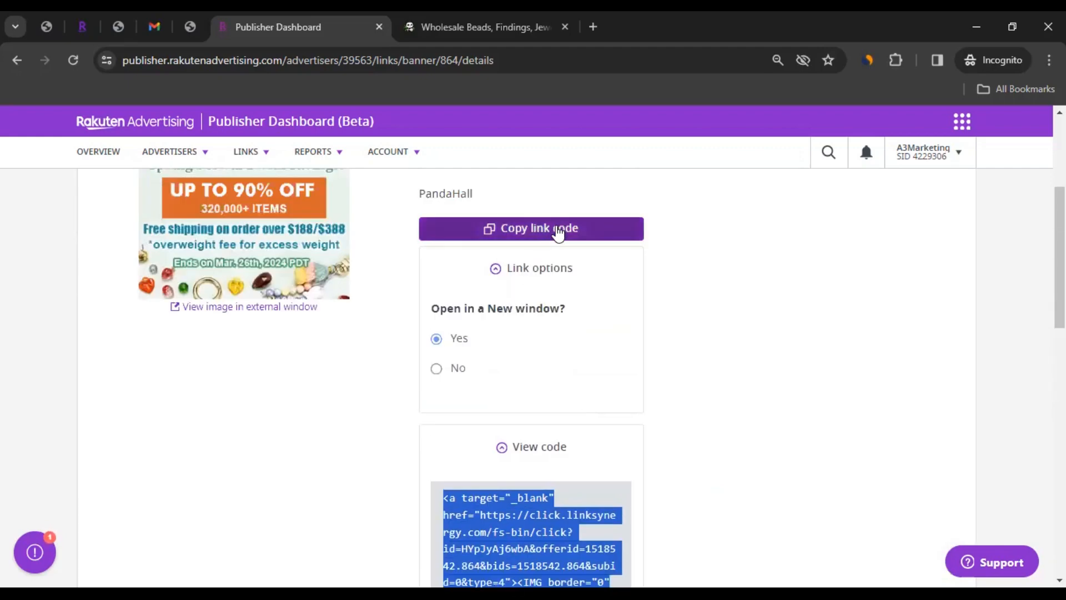
pyautogui.scroll(-3, 533, 392)
pyautogui.moveTo(442, 343); pyautogui.dragTo(633, 540)
pyautogui.scroll(7, 289, 358)
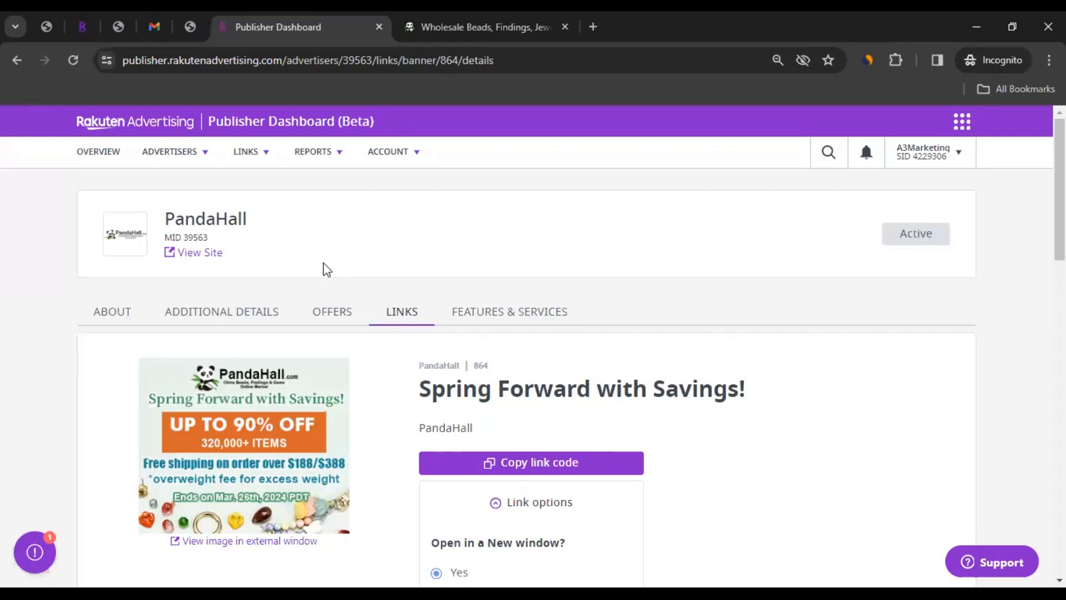
pyautogui.click(249, 155)
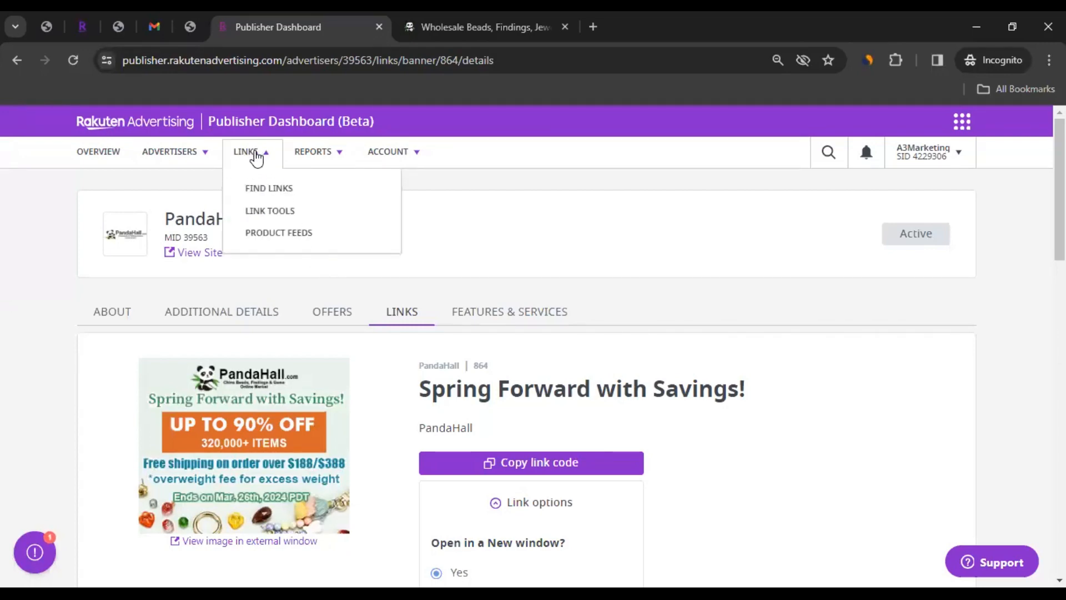
# - Open Find Links in a new tab and search advertiser links for 'book'
pyautogui.middleClick(274, 195)
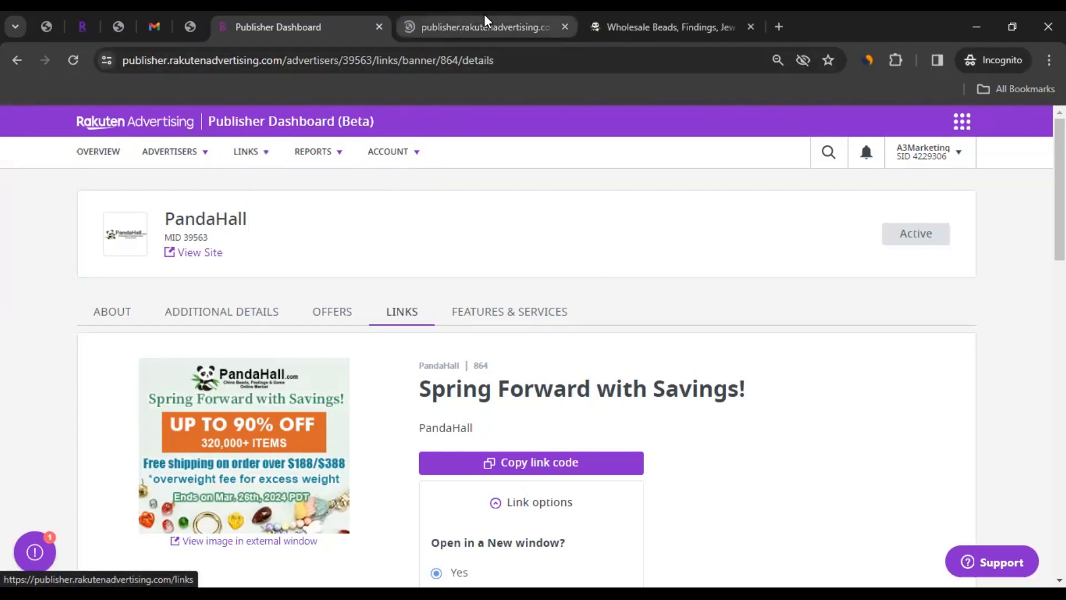
pyautogui.click(484, 17)
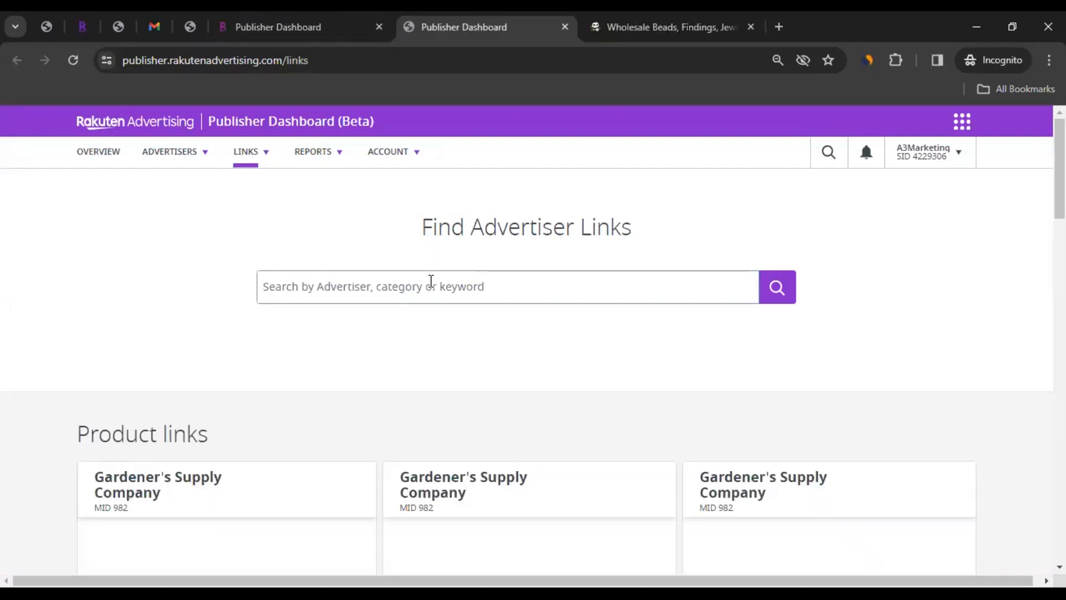
pyautogui.click(430, 284)
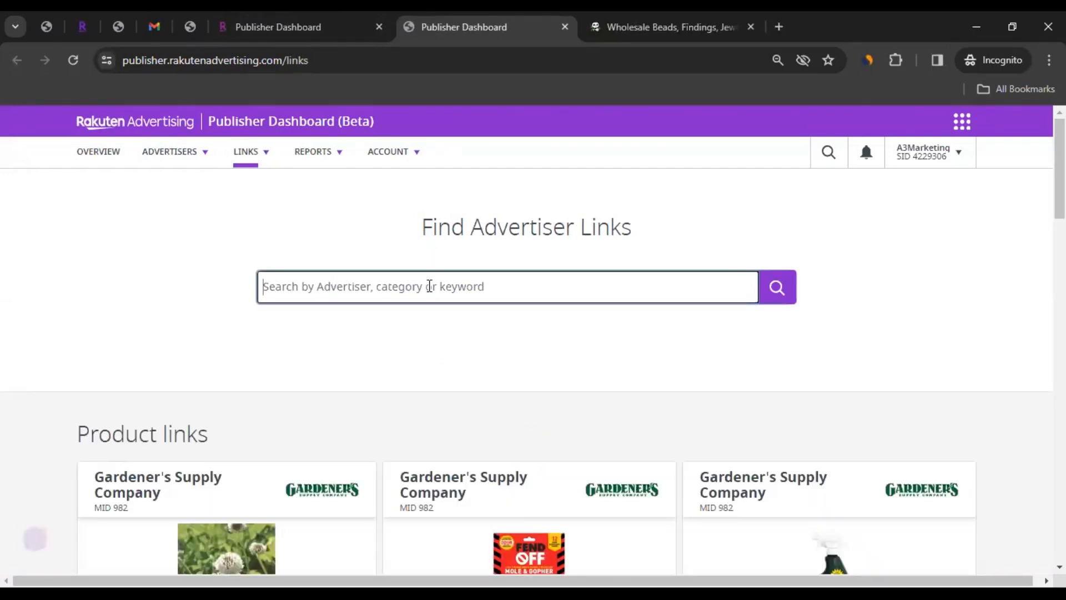
pyautogui.write('b')
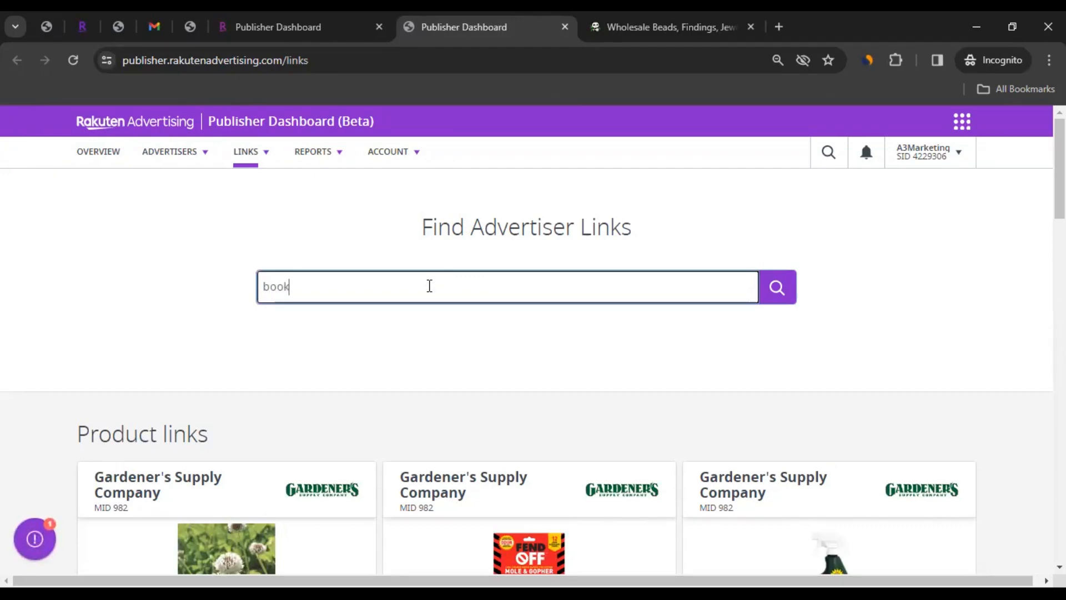
pyautogui.write('ook')
pyautogui.press('Return')
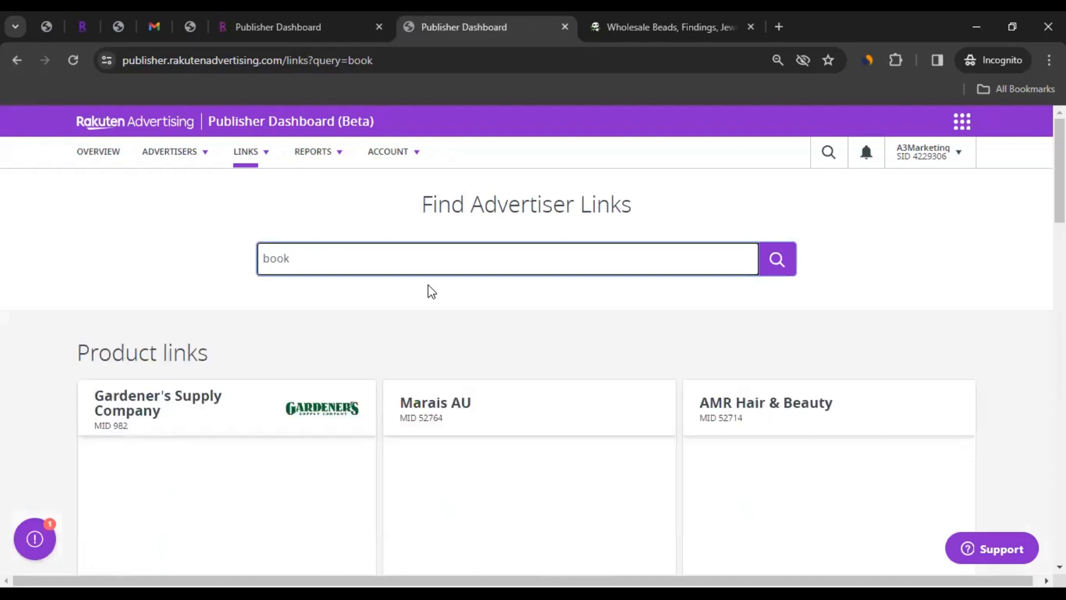
# - Request the link for the Books in Bloom product from the search results
pyautogui.scroll(-3, 52, 376)
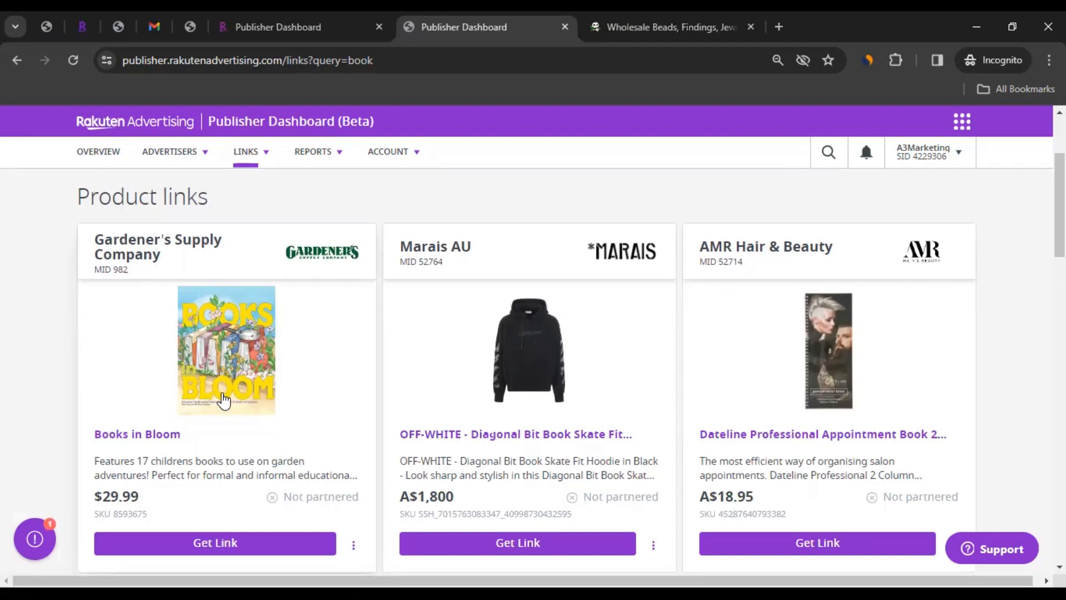
pyautogui.scroll(-1, 107, 446)
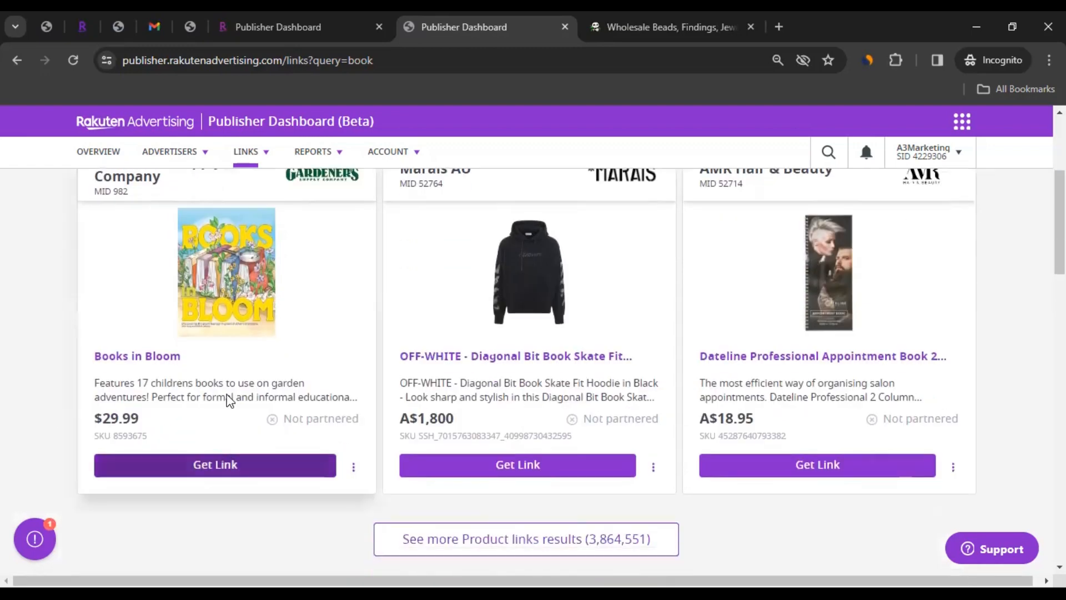
pyautogui.scroll(-5, 272, 467)
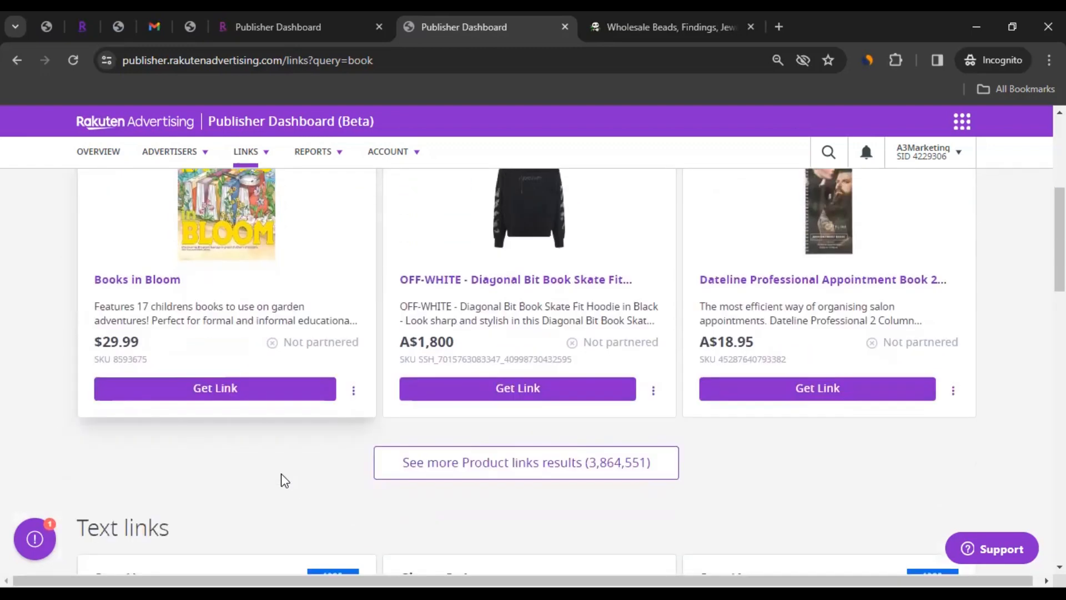
pyautogui.scroll(3, 244, 453)
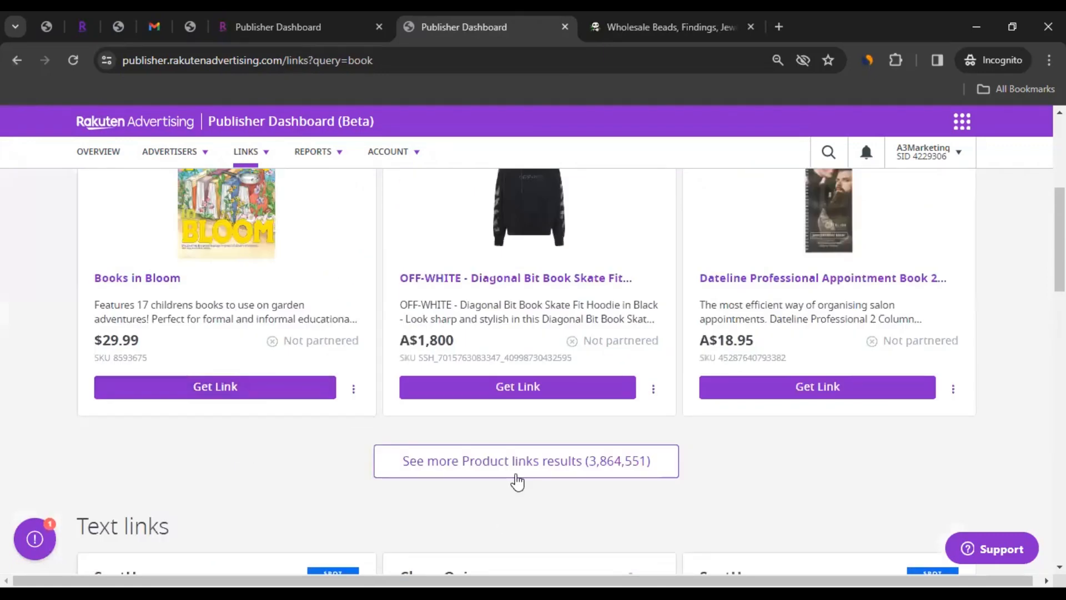
pyautogui.scroll(3, 262, 441)
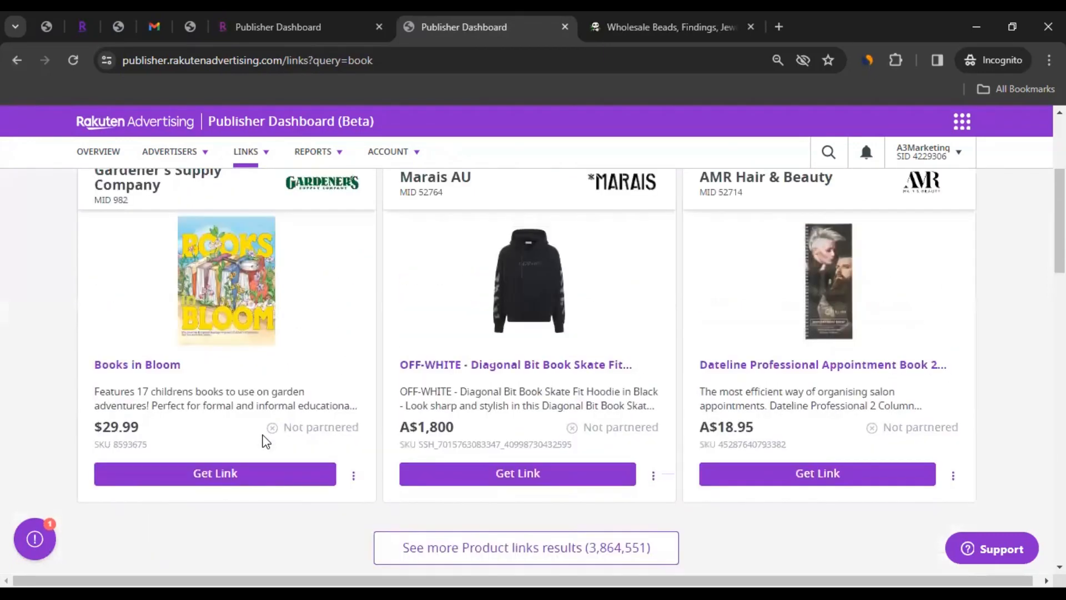
pyautogui.scroll(-1, 243, 453)
pyautogui.click(234, 469)
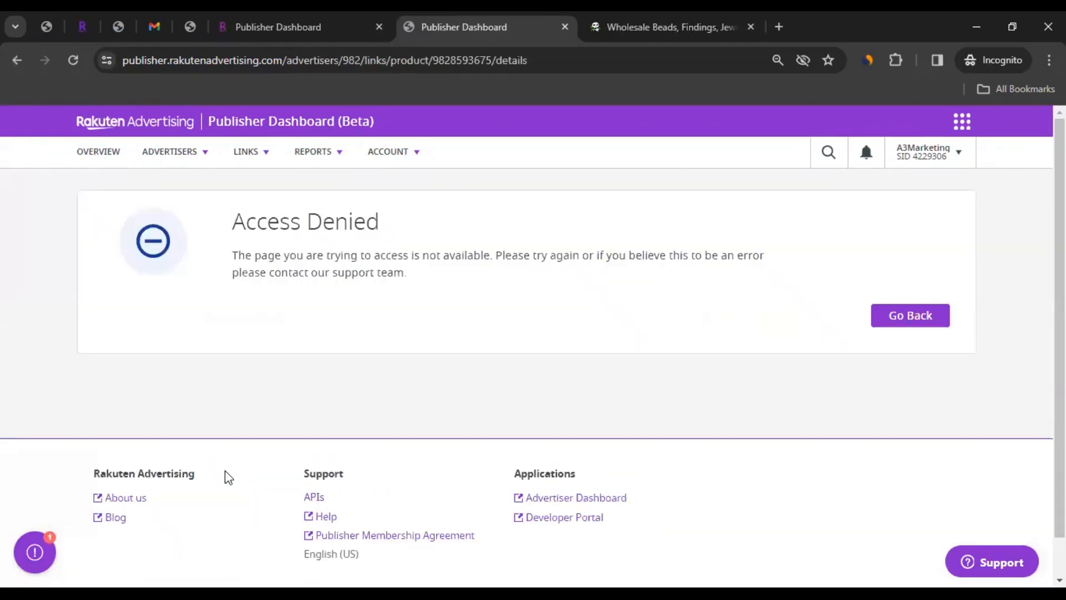
# - Highlight the Access Denied message, then go back to the 'book' search results
pyautogui.moveTo(267, 254); pyautogui.dragTo(736, 255)
pyautogui.click(623, 259)
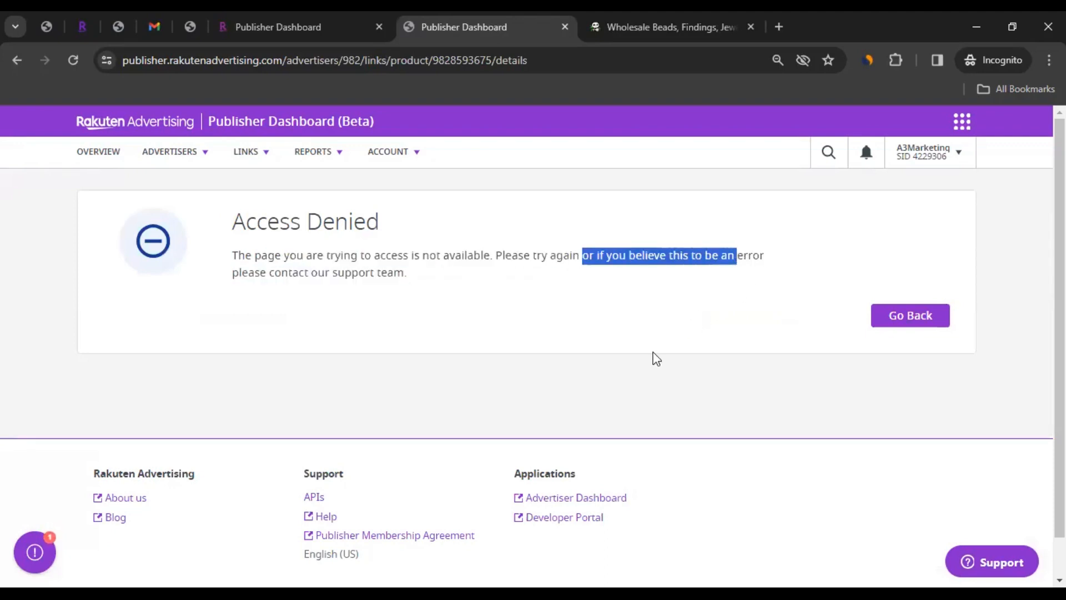
pyautogui.click(16, 58)
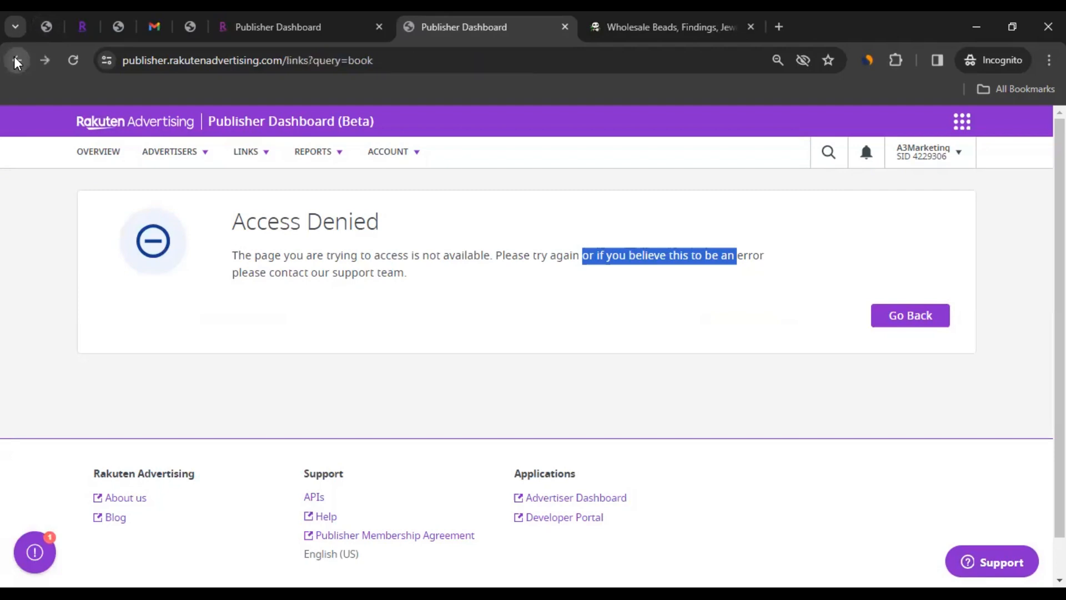
# - Open the CheapOair.com Las Vegas to San Francisco travel-deals text link details
pyautogui.scroll(3, 164, 342)
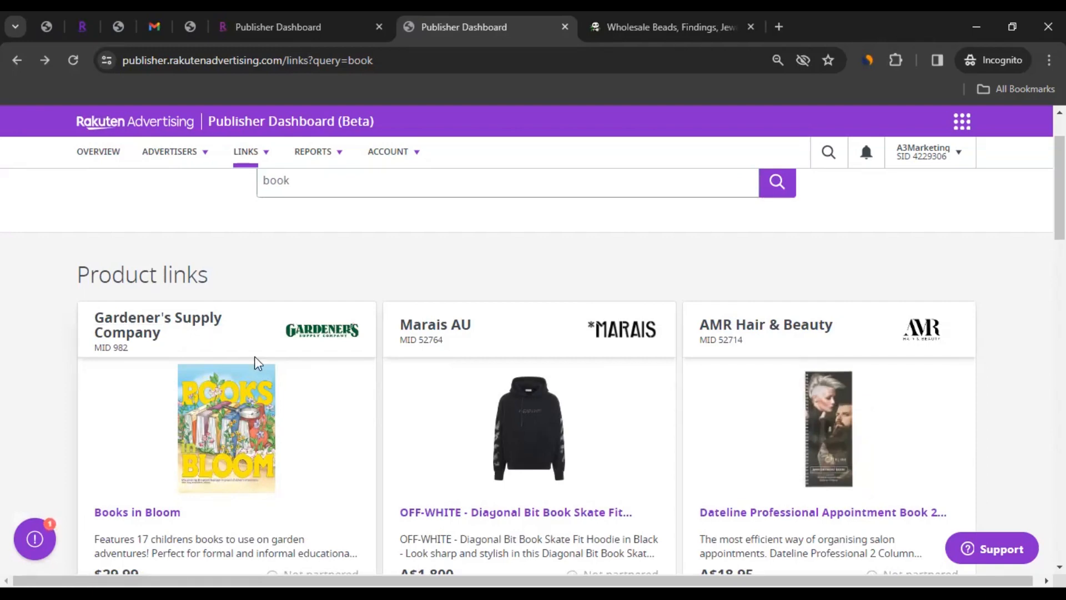
pyautogui.scroll(2, 289, 356)
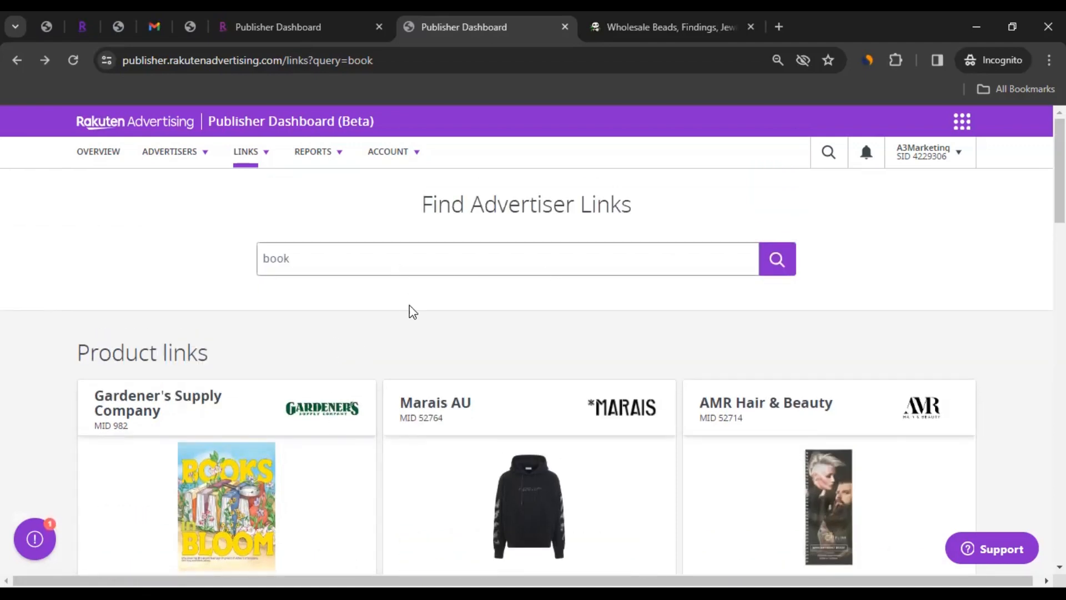
pyautogui.scroll(-10, 245, 355)
pyautogui.scroll(-9, 248, 372)
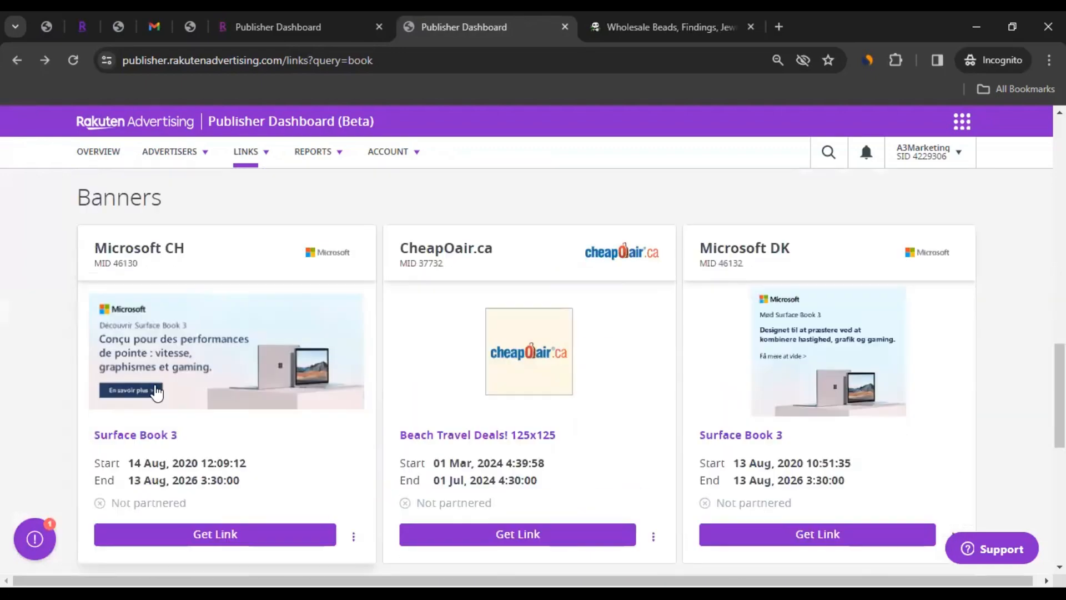
pyautogui.scroll(7, 250, 375)
pyautogui.scroll(15, 256, 375)
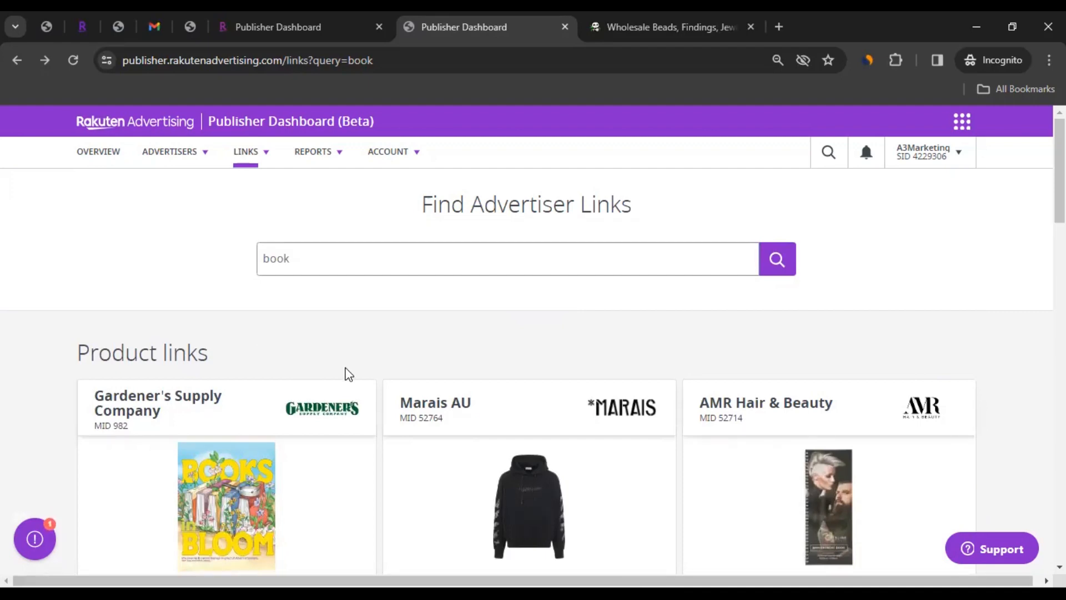
pyautogui.scroll(-10, 353, 372)
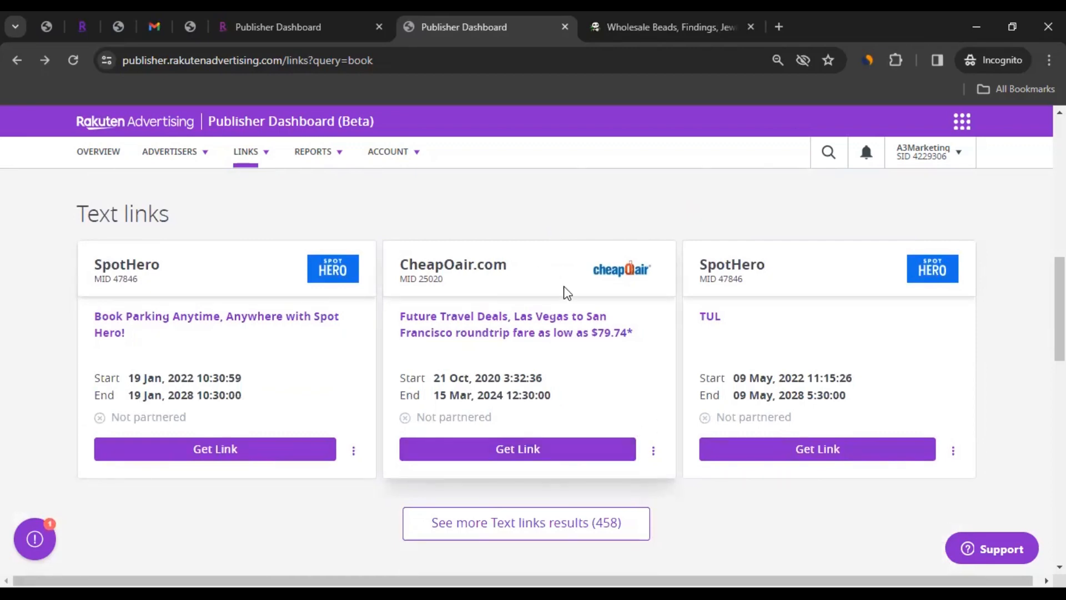
pyautogui.click(548, 447)
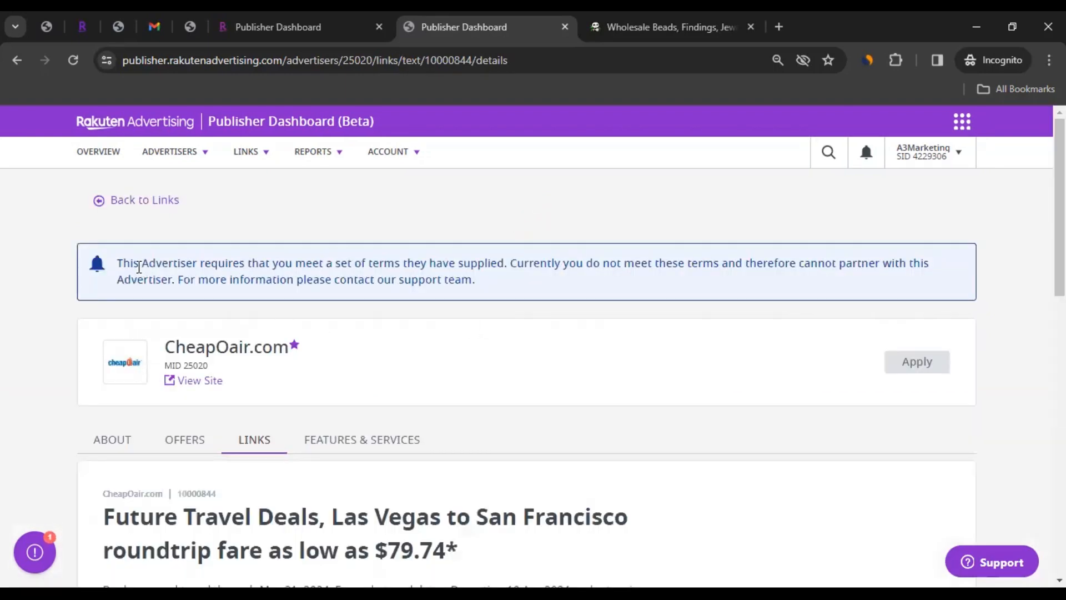
# - Read the CheapOair.com partnership terms notice, then open Link Tools from the LINKS menu
pyautogui.moveTo(139, 267); pyautogui.dragTo(498, 282)
pyautogui.moveTo(253, 265); pyautogui.dragTo(511, 287)
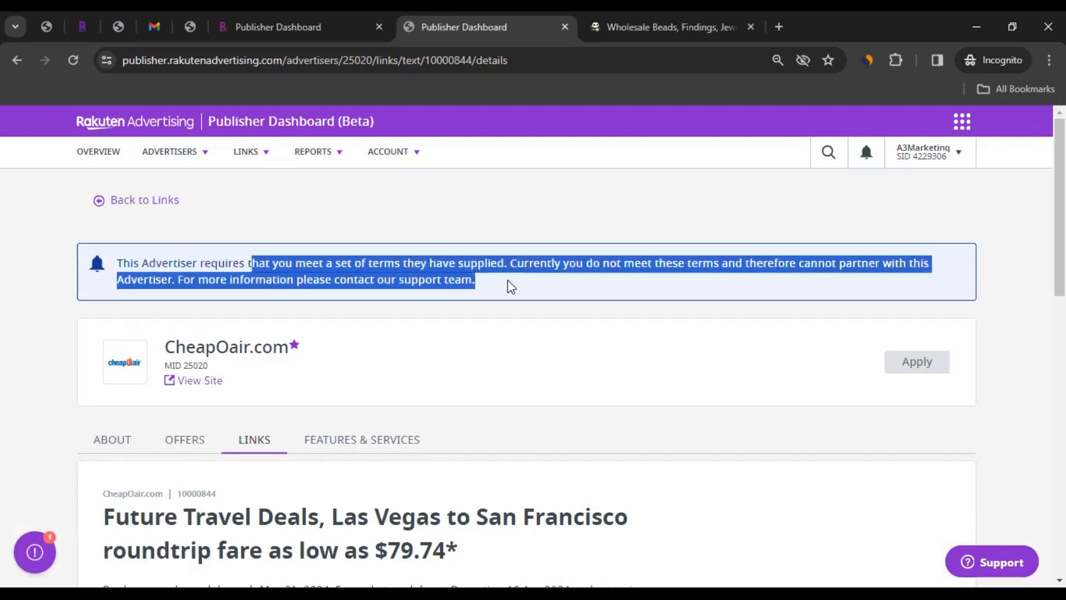
pyautogui.click(507, 281)
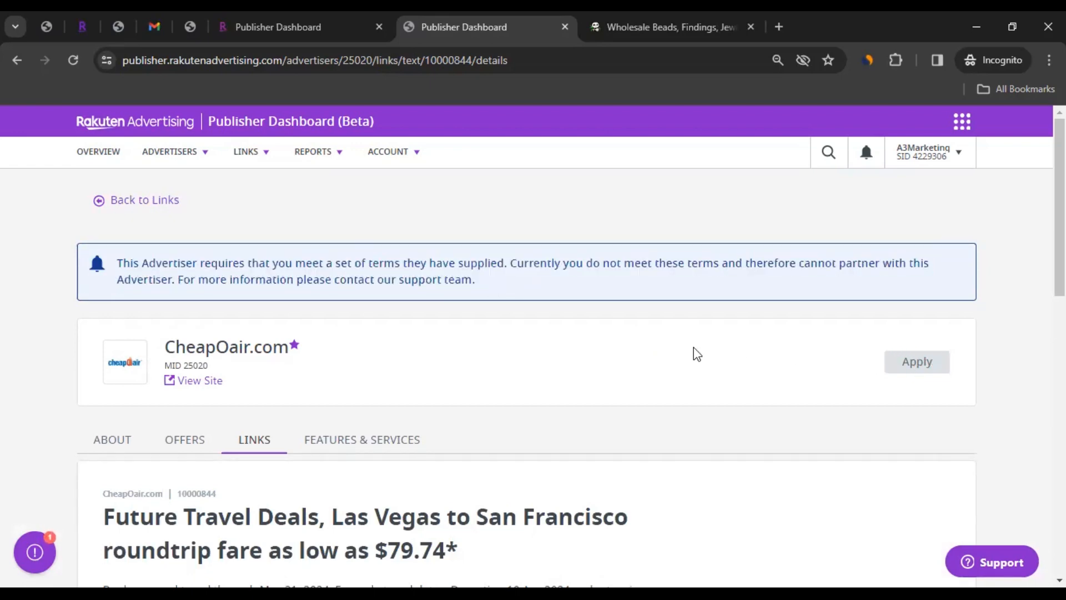
pyautogui.tripleClick(434, 272)
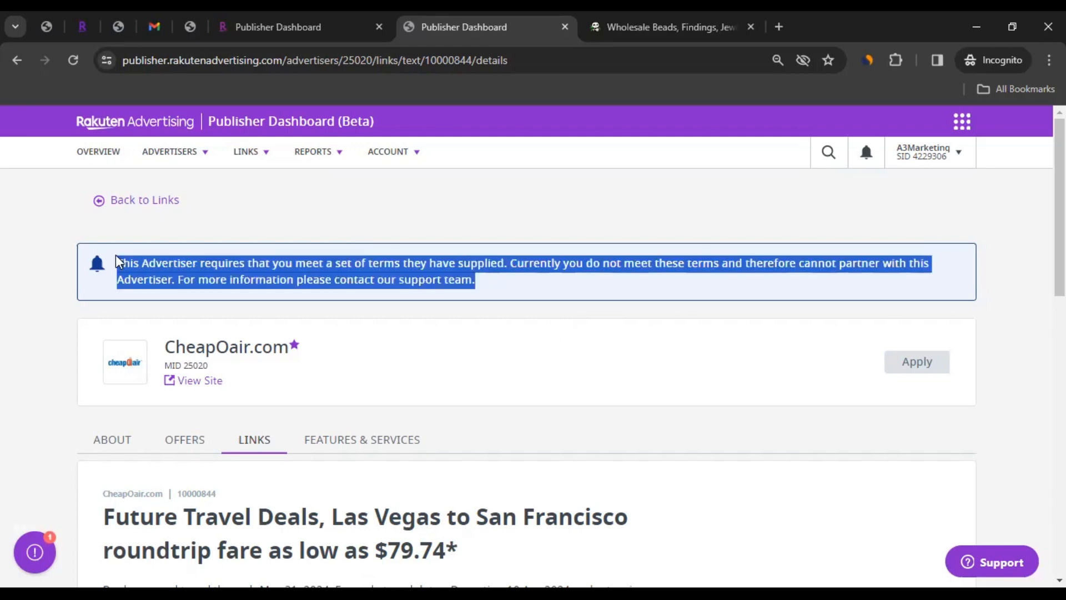
pyautogui.click(678, 383)
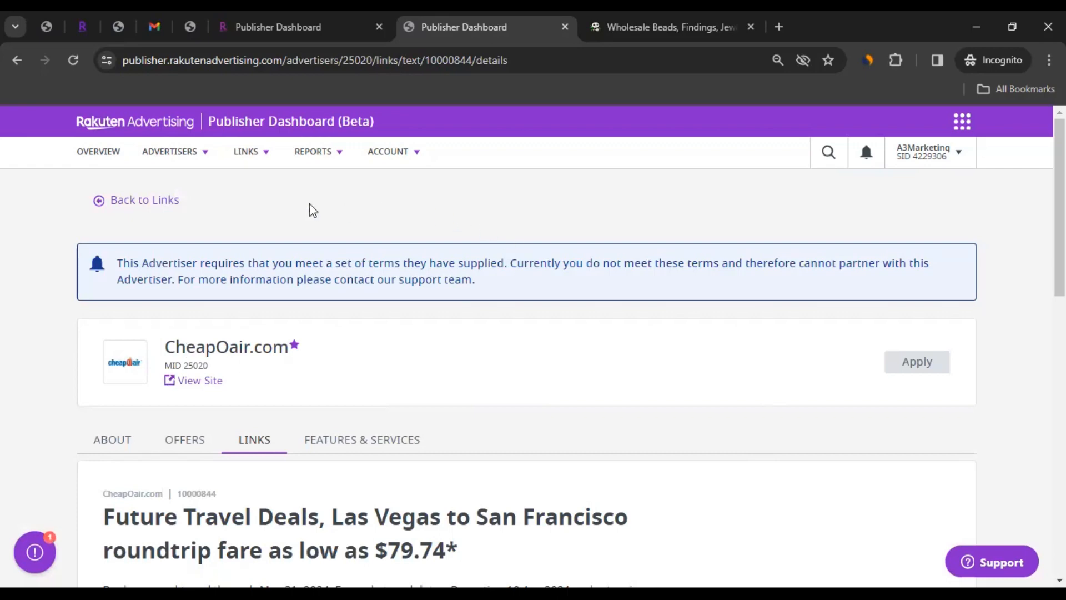
pyautogui.moveTo(255, 170)
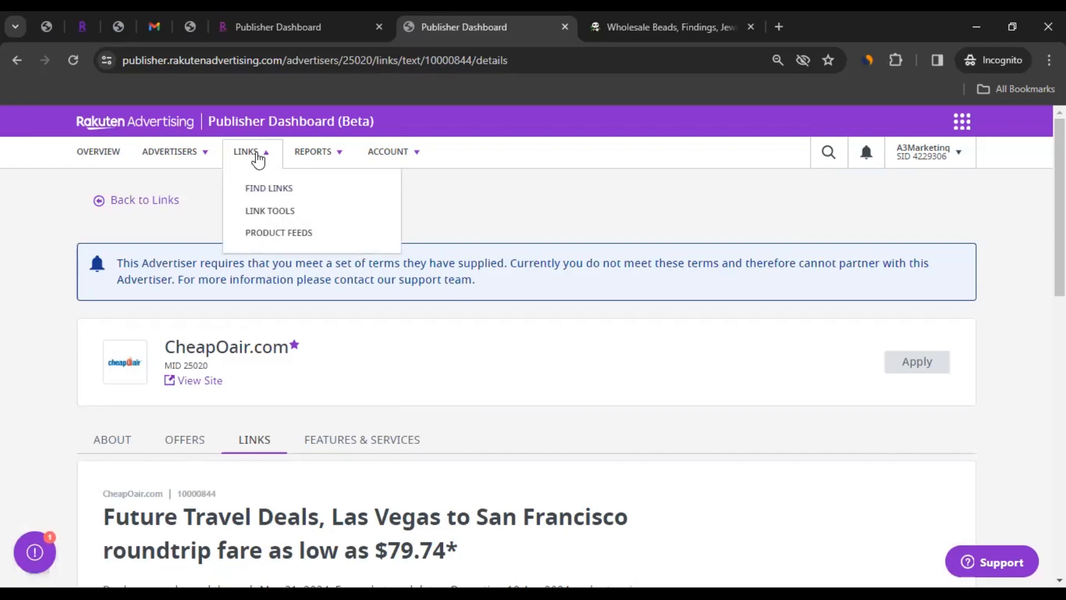
pyautogui.click(272, 215)
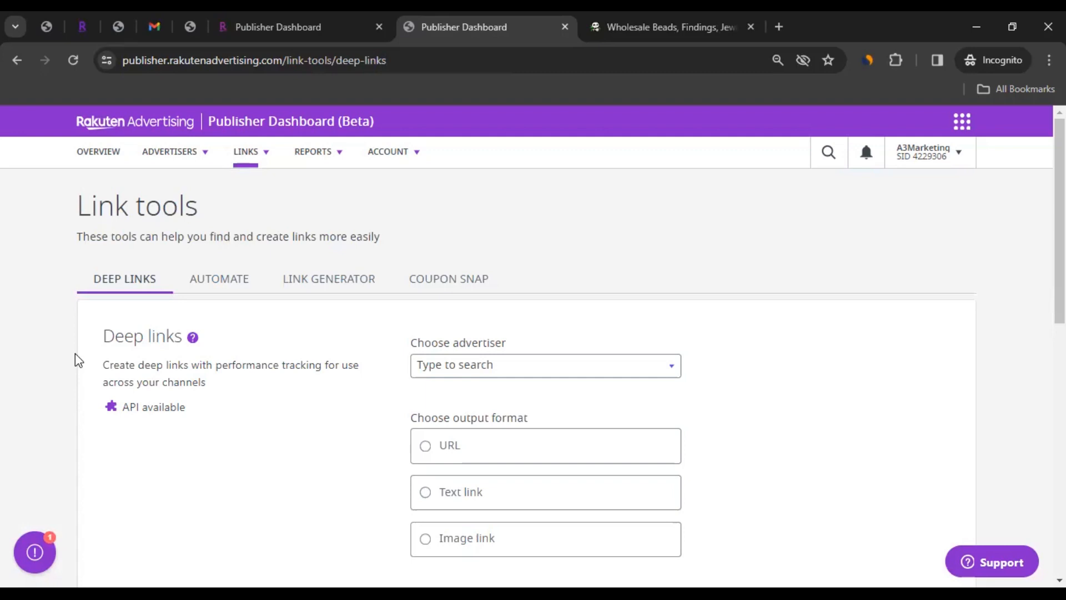
pyautogui.scroll(-3, 84, 356)
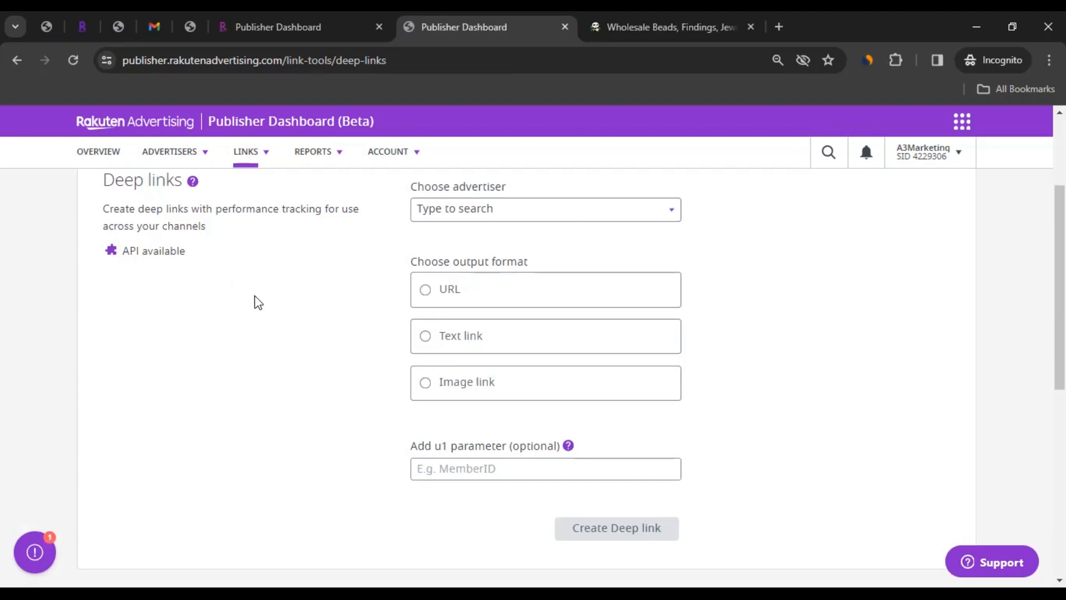
pyautogui.scroll(3, 257, 302)
pyautogui.click(447, 367)
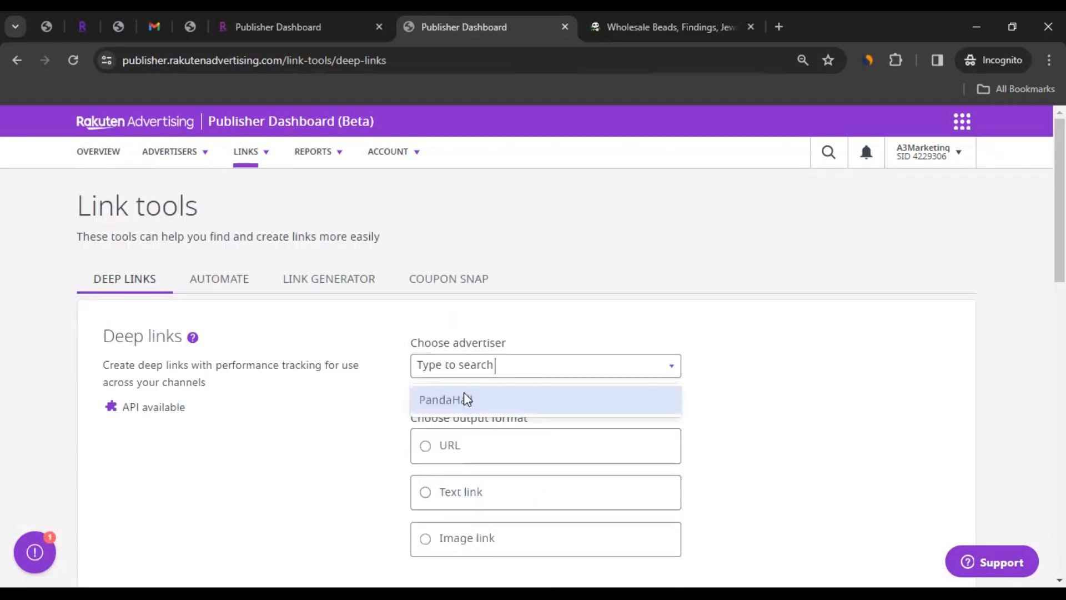
pyautogui.click(464, 398)
pyautogui.scroll(-3, 353, 422)
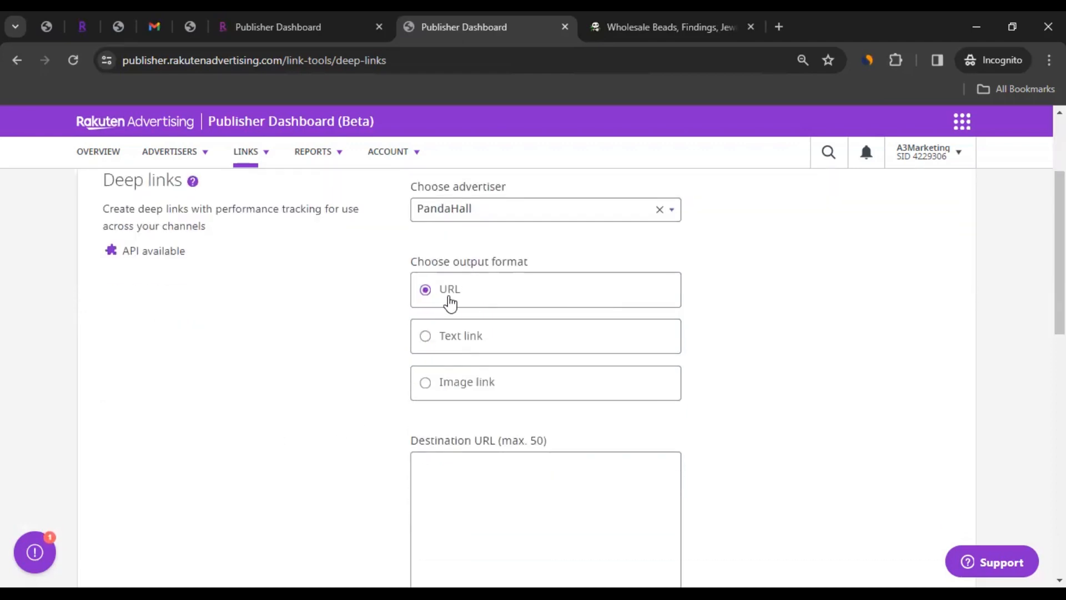
pyautogui.scroll(-3, 380, 357)
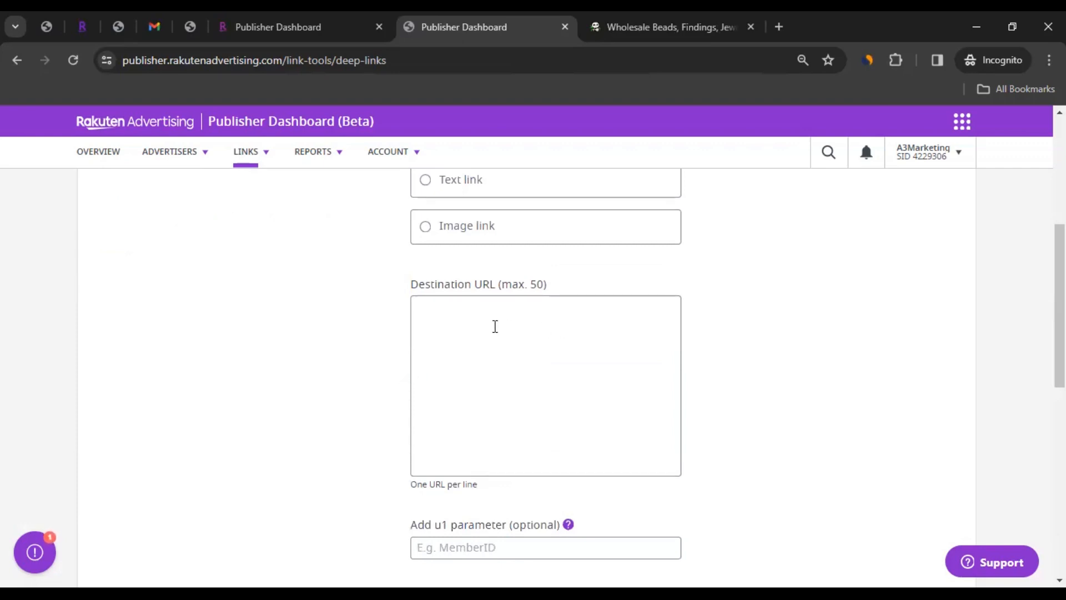
pyautogui.write('https://www.pandahall.com/')
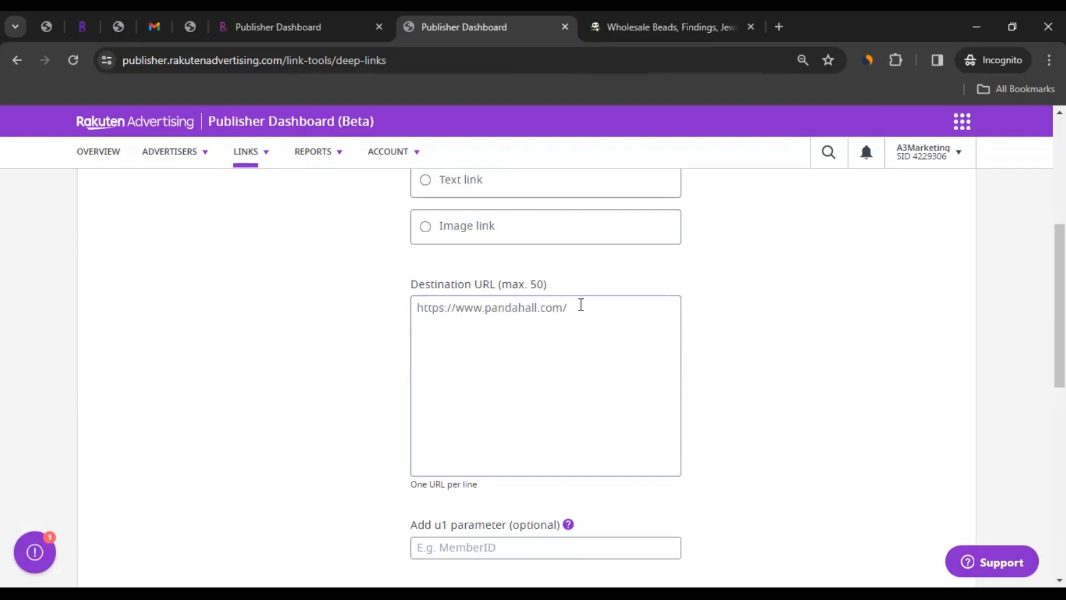
pyautogui.moveTo(581, 304); pyautogui.dragTo(394, 309)
pyautogui.click(341, 355)
# - Enter user1 as the u1 parameter and create the deep link
pyautogui.scroll(-2, 408, 383)
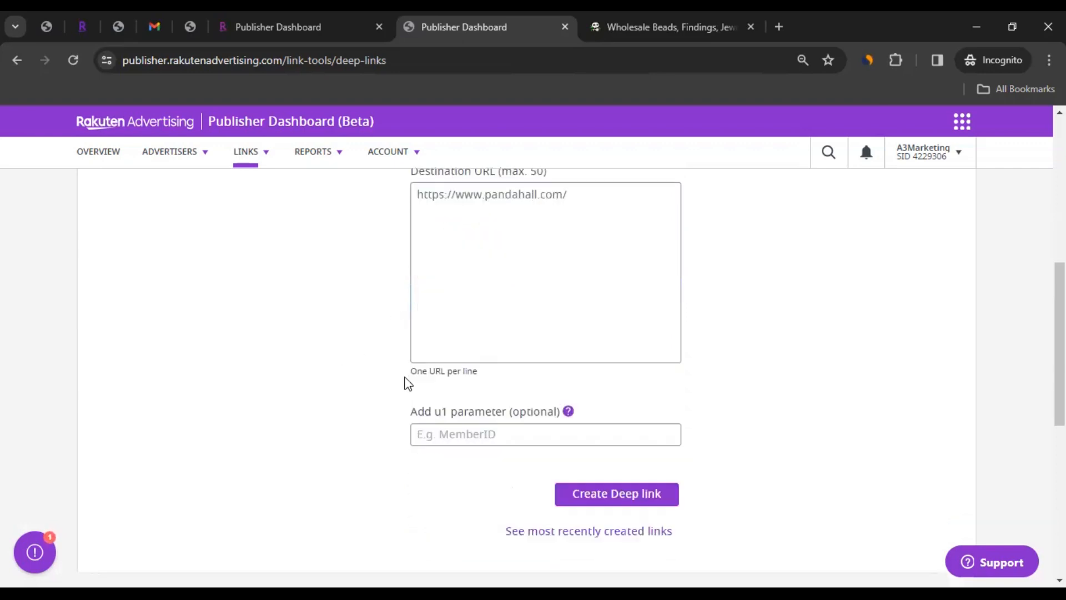
pyautogui.scroll(-2, 408, 383)
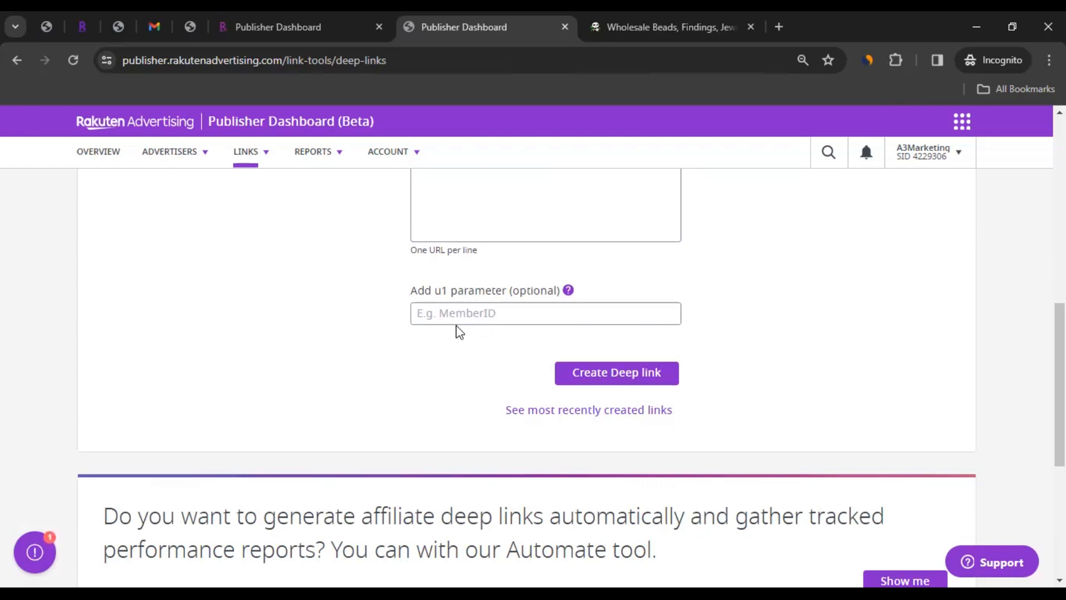
pyautogui.click(439, 318)
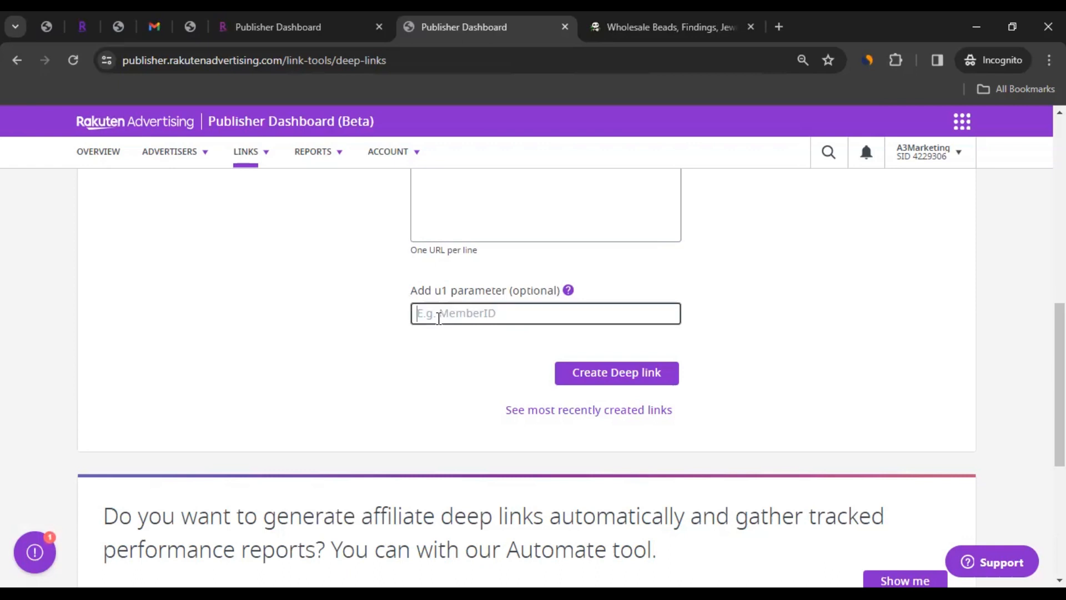
pyautogui.write('user1')
pyautogui.hotkey('ctrl', 'a')
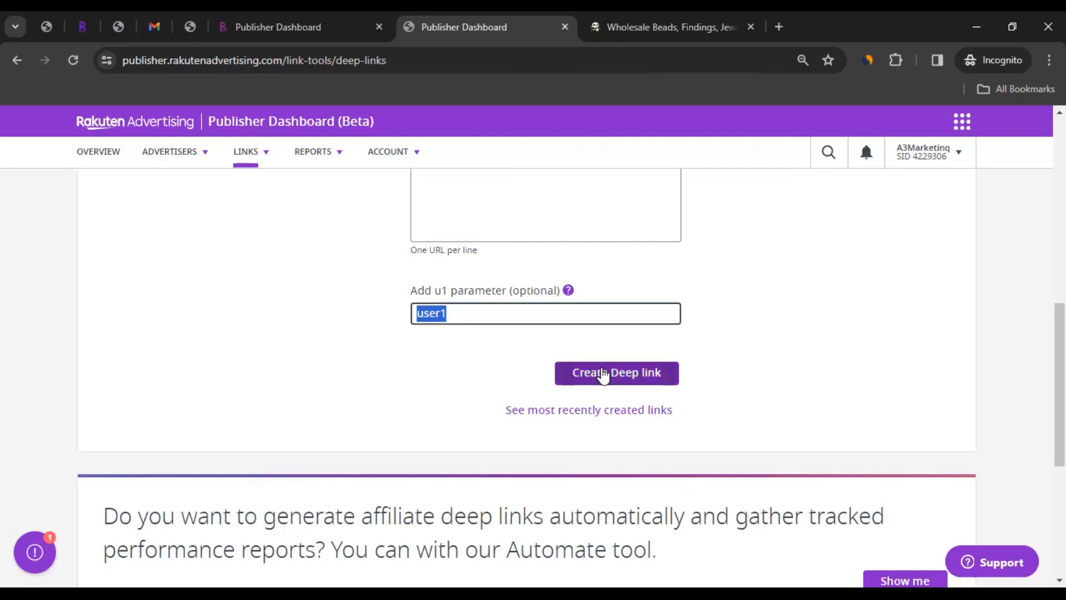
pyautogui.click(601, 369)
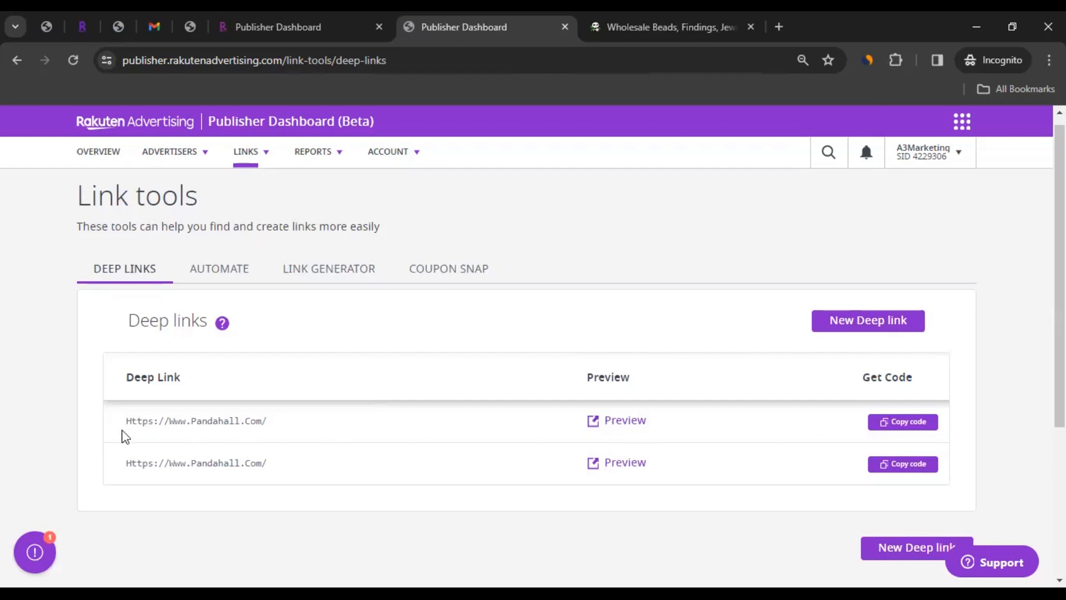
# - Copy the first PandaHall deep link and load it in a new incognito tab
pyautogui.moveTo(121, 429); pyautogui.dragTo(391, 430)
pyautogui.click(933, 425)
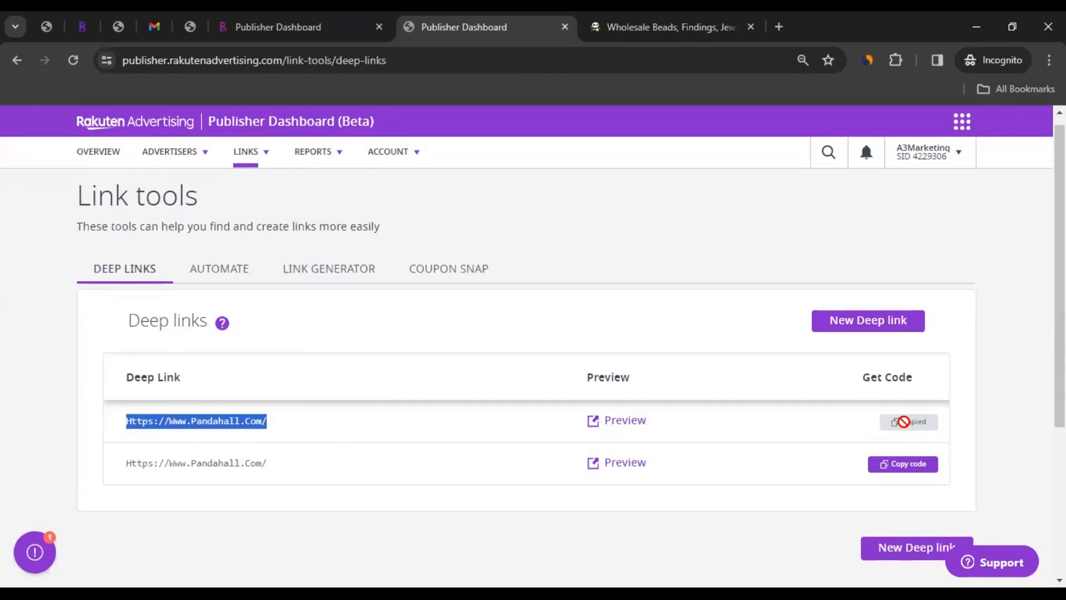
pyautogui.click(779, 27)
pyautogui.hotkey('ctrl', 'v')
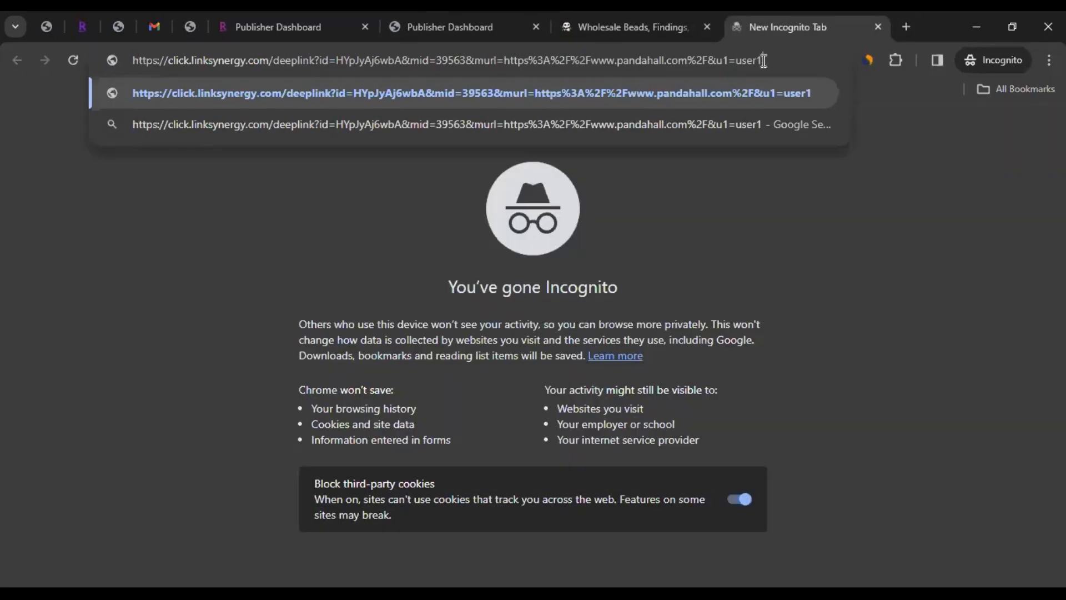
pyautogui.moveTo(763, 60); pyautogui.dragTo(13, 65)
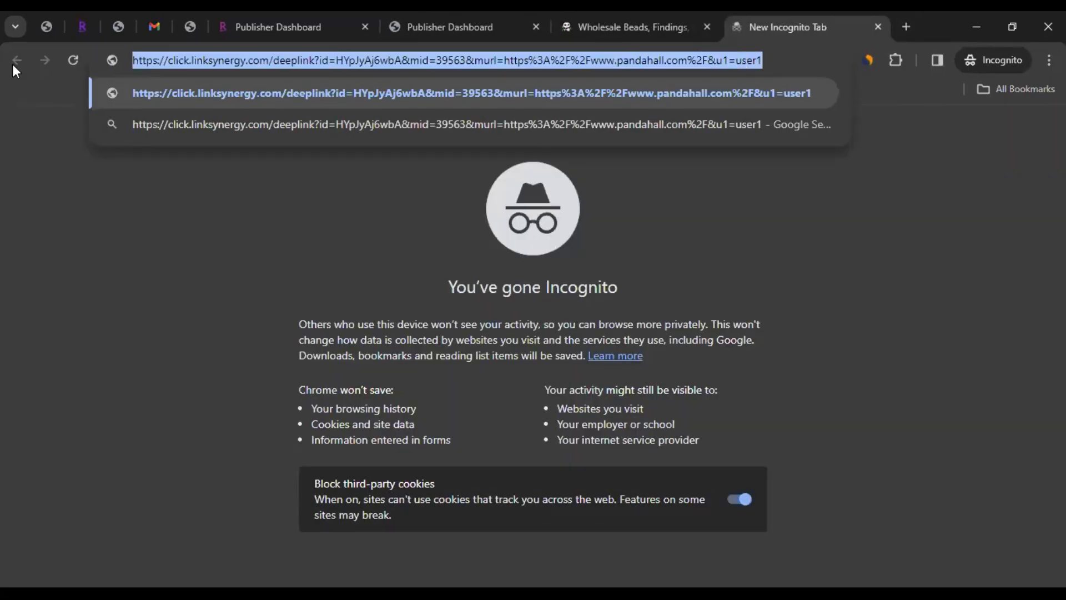
pyautogui.press('Return')
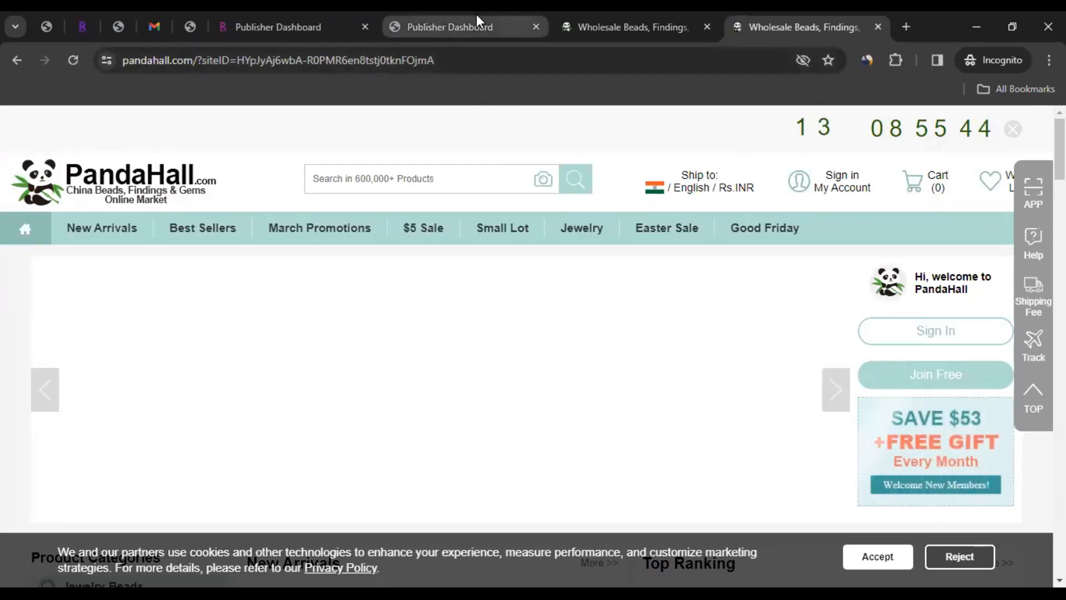
# - Start a new PandaHall deep link in Image link format, then return to the PandaHall tab
pyautogui.click(417, 24)
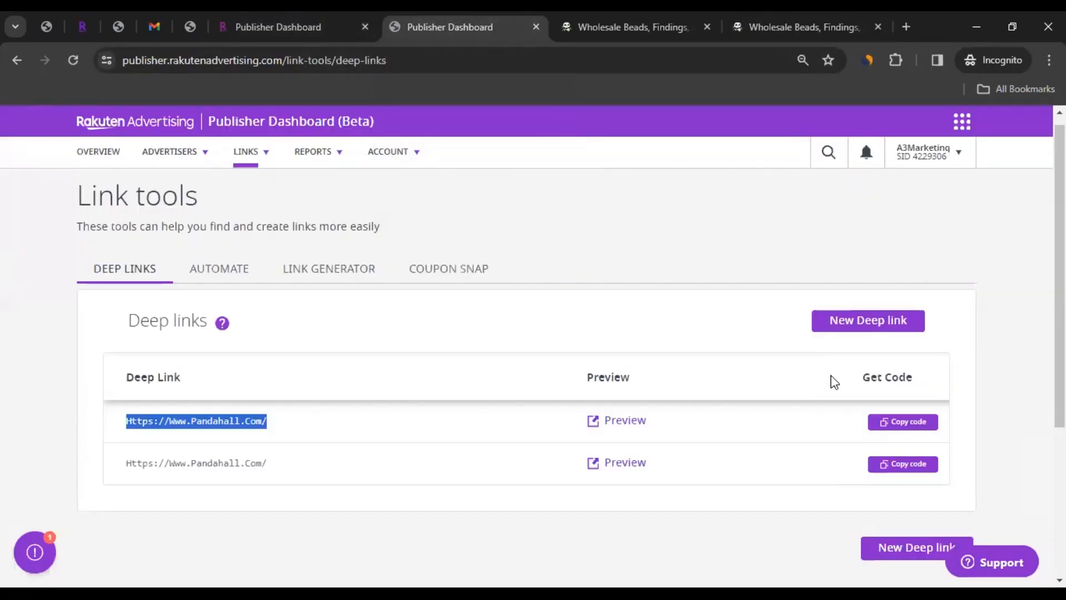
pyautogui.click(869, 327)
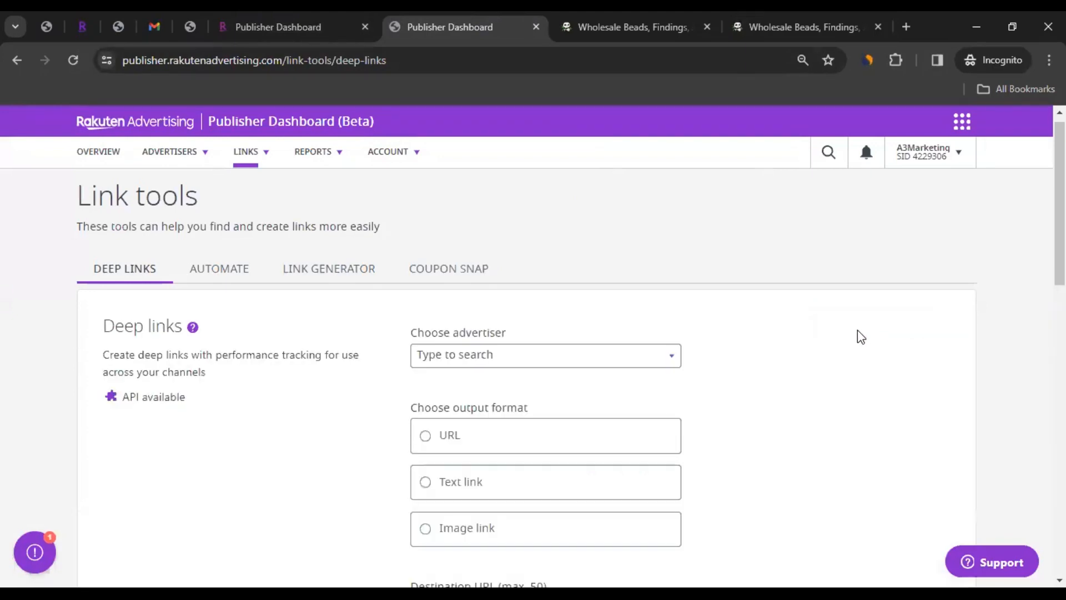
pyautogui.scroll(-1, 283, 422)
pyautogui.click(478, 286)
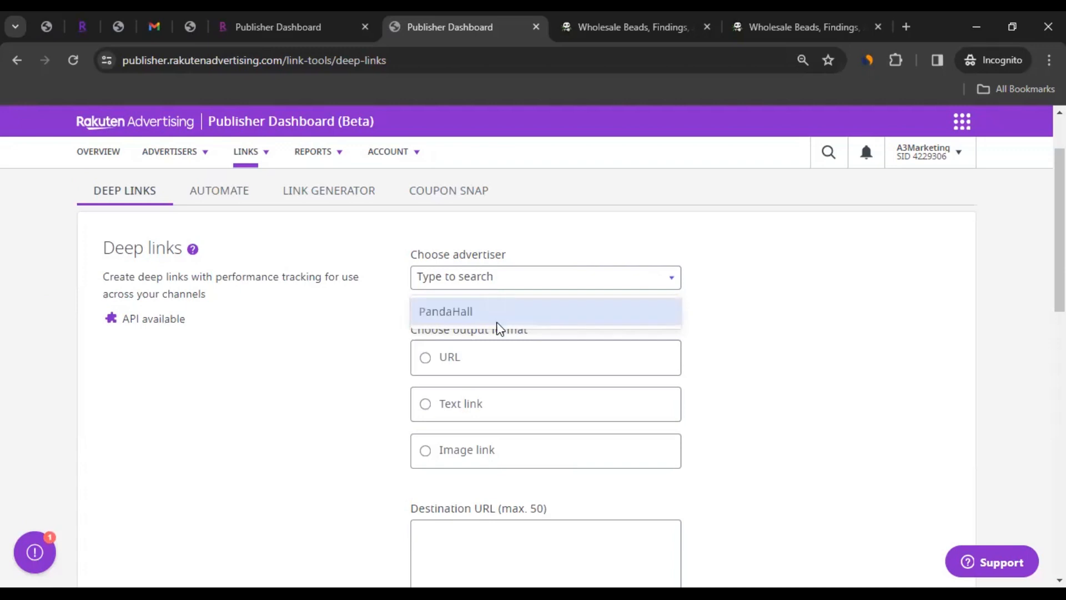
pyautogui.click(471, 325)
pyautogui.scroll(-1, 334, 371)
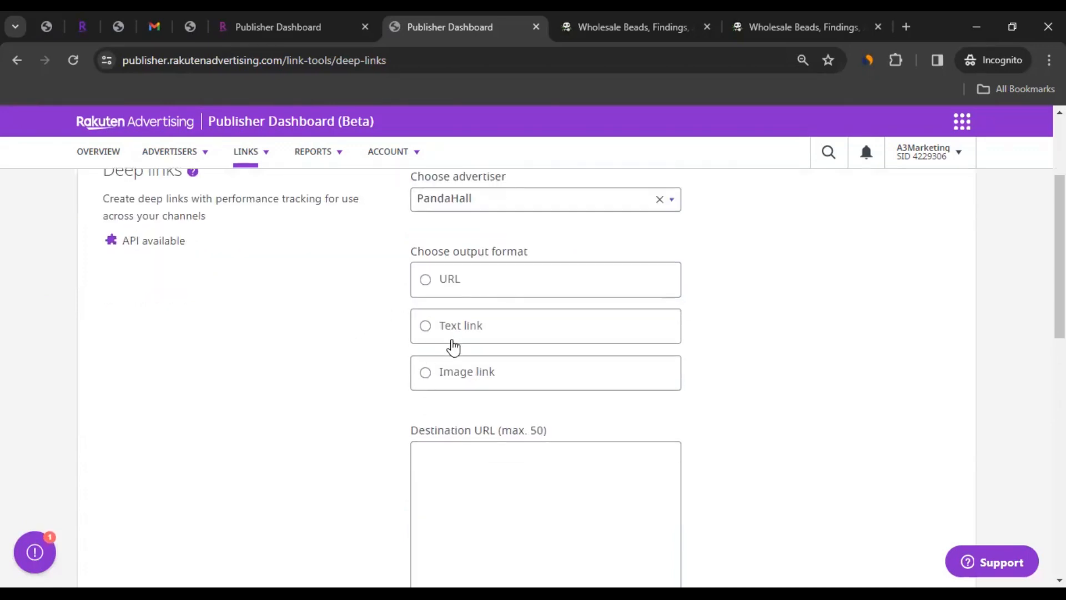
pyautogui.click(425, 373)
pyautogui.scroll(-2, 391, 373)
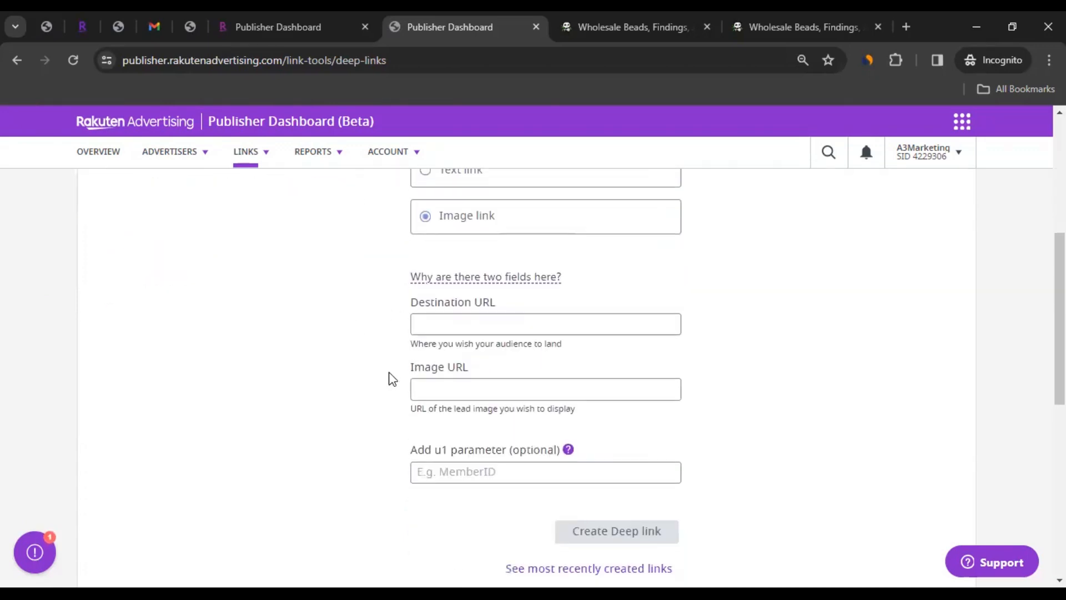
pyautogui.click(464, 327)
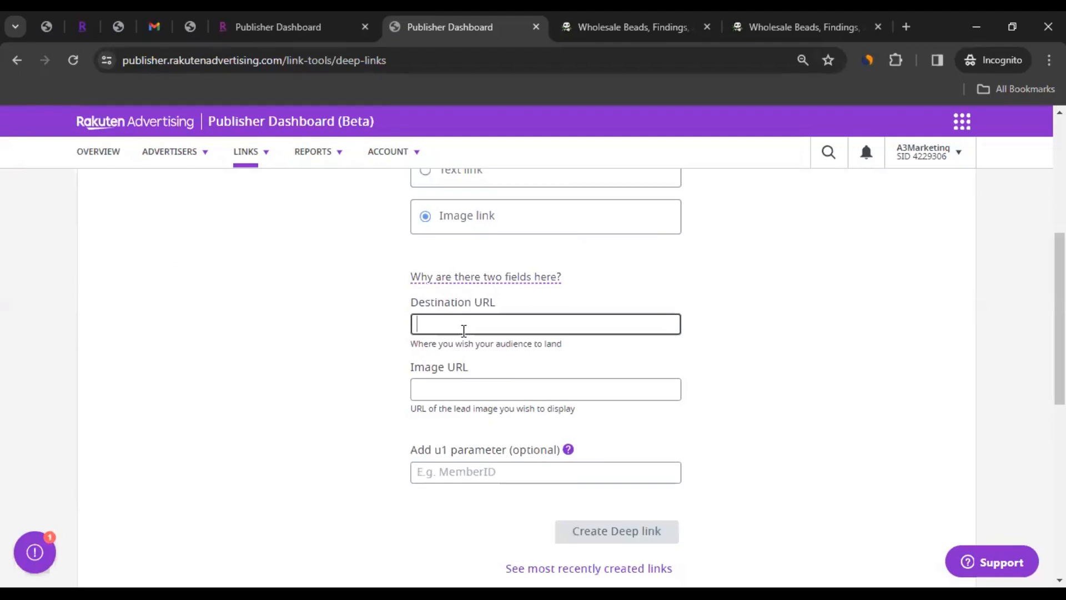
pyautogui.click(594, 15)
pyautogui.scroll(-8, 334, 365)
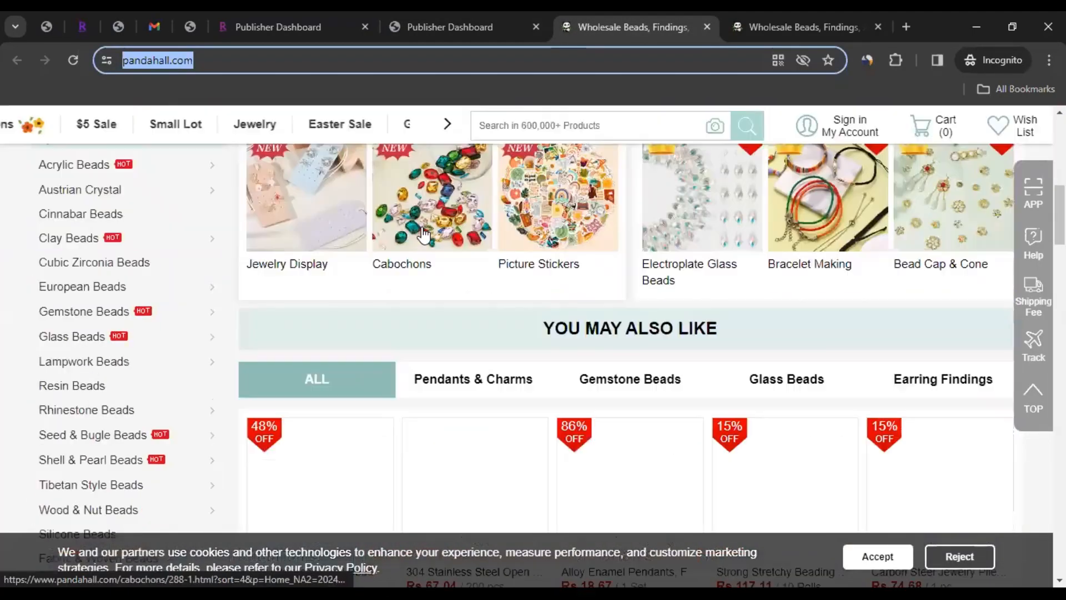
# - Paste the Jewelry Display category page address (jewelry-display/89-1) as the Destination URL
pyautogui.click(289, 231)
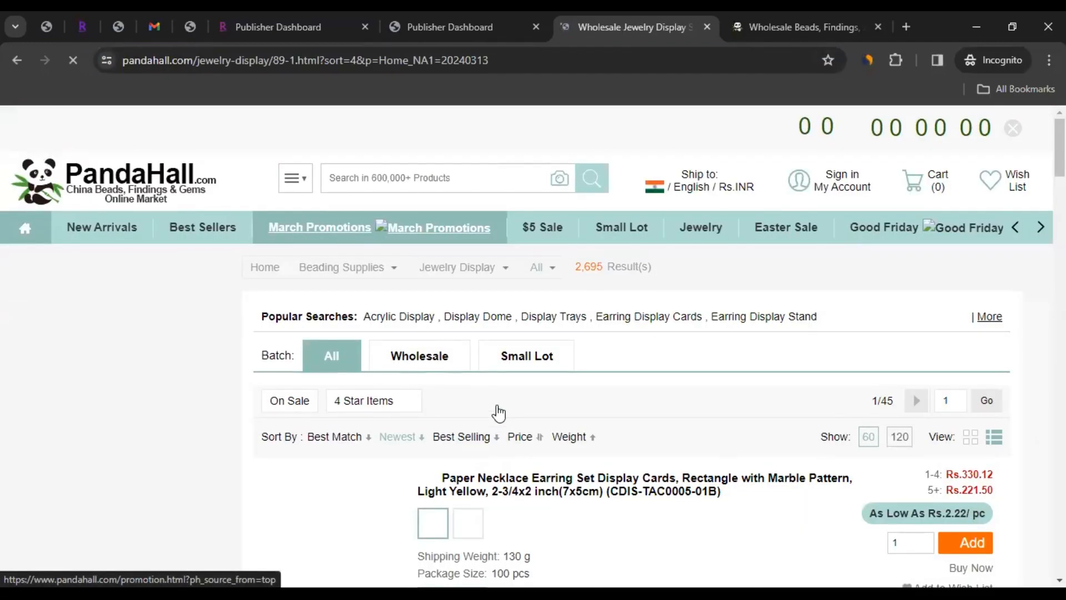
pyautogui.click(481, 58)
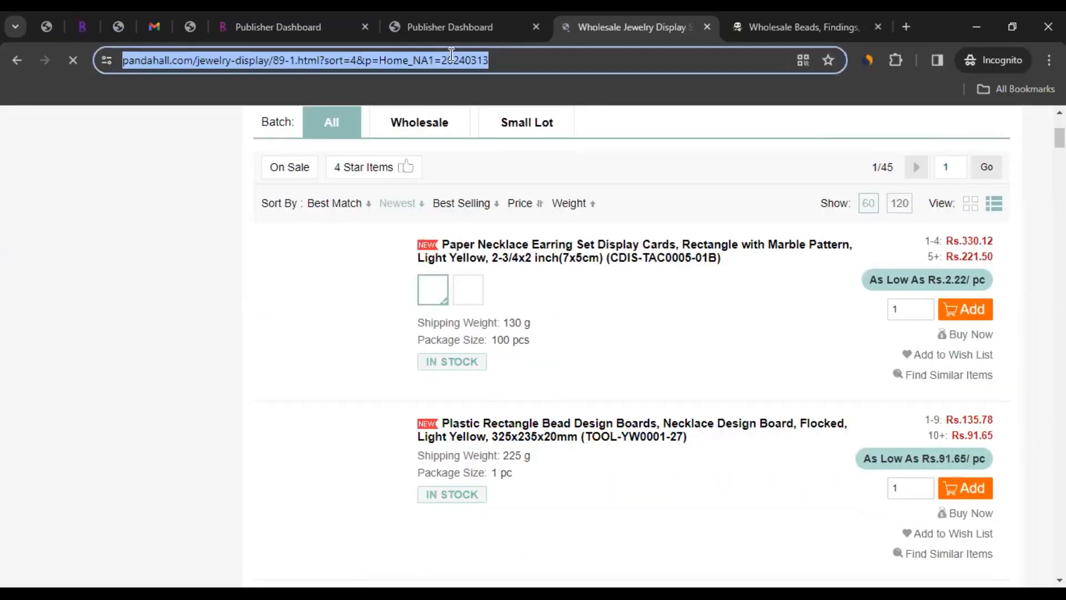
pyautogui.click(459, 13)
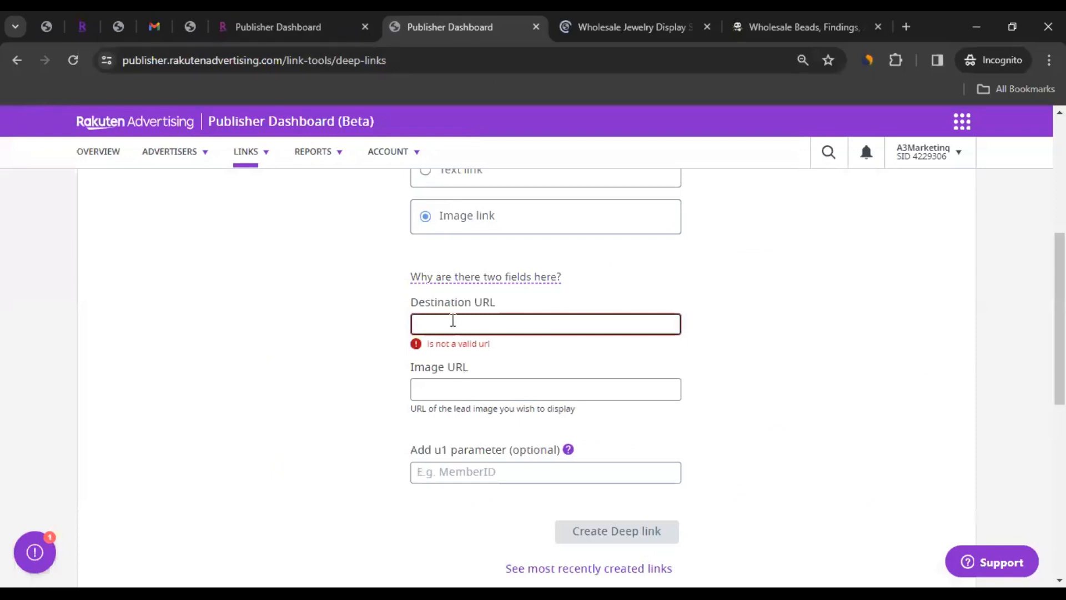
pyautogui.hotkey('ctrl', 'v')
# - Copy the first product's image address from the jewelry display listing
pyautogui.click(571, 16)
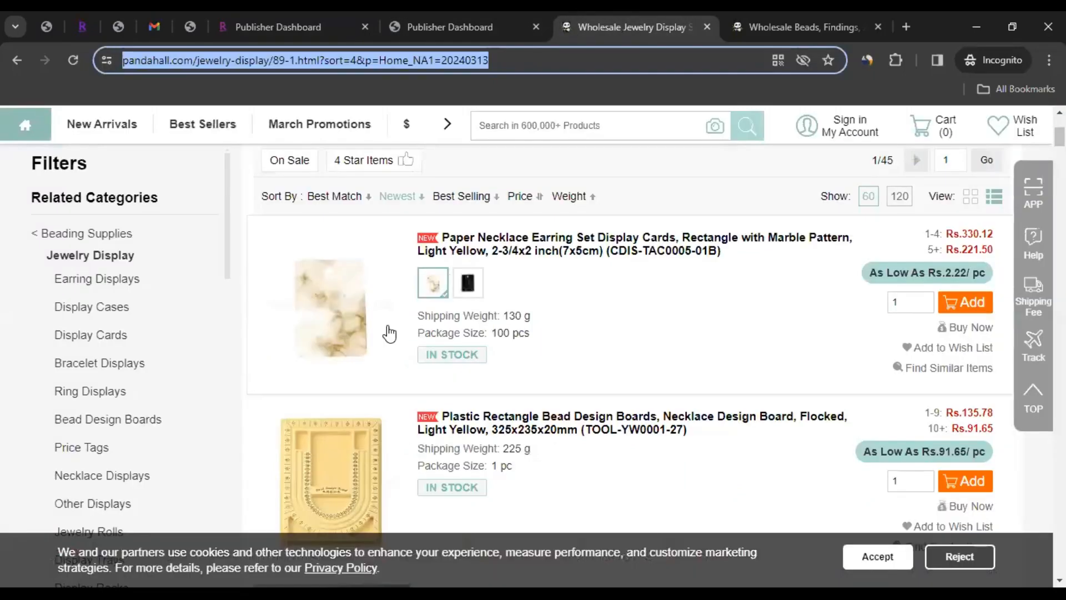
pyautogui.moveTo(339, 318)
pyautogui.rightClick(550, 347)
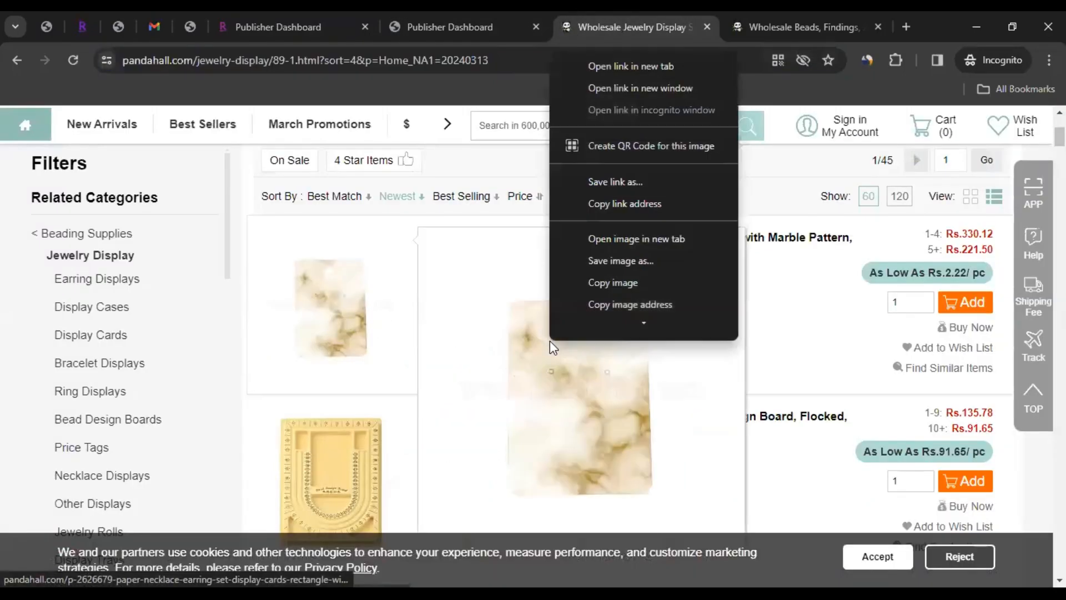
pyautogui.click(623, 281)
pyautogui.click(495, 27)
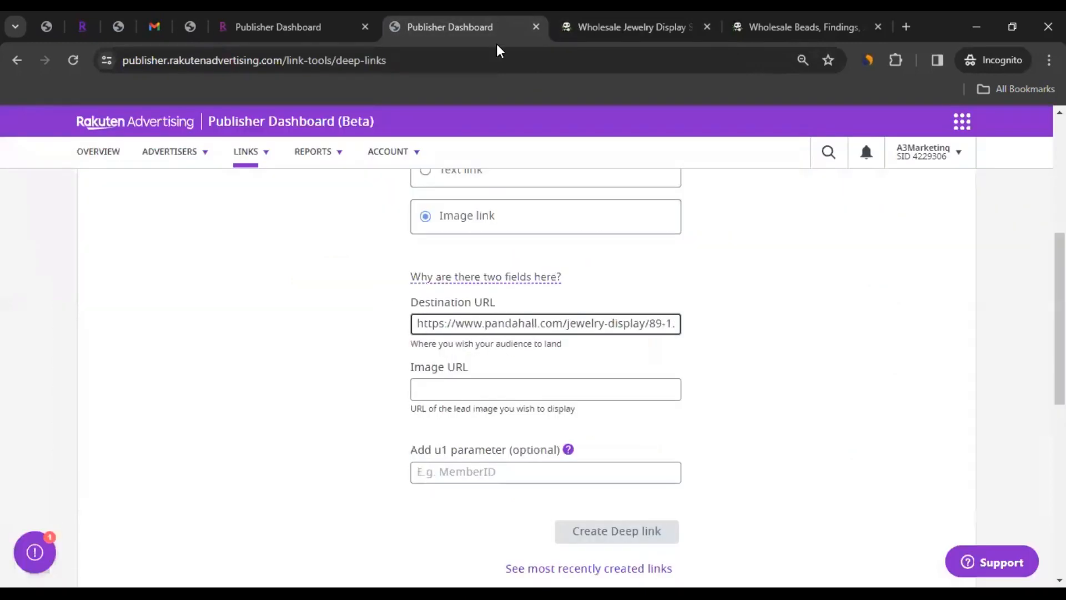
# - Use the copied product image address as Image URL, create the deep link, and copy its code
pyautogui.click(425, 390)
pyautogui.hotkey('ctrl', 'v')
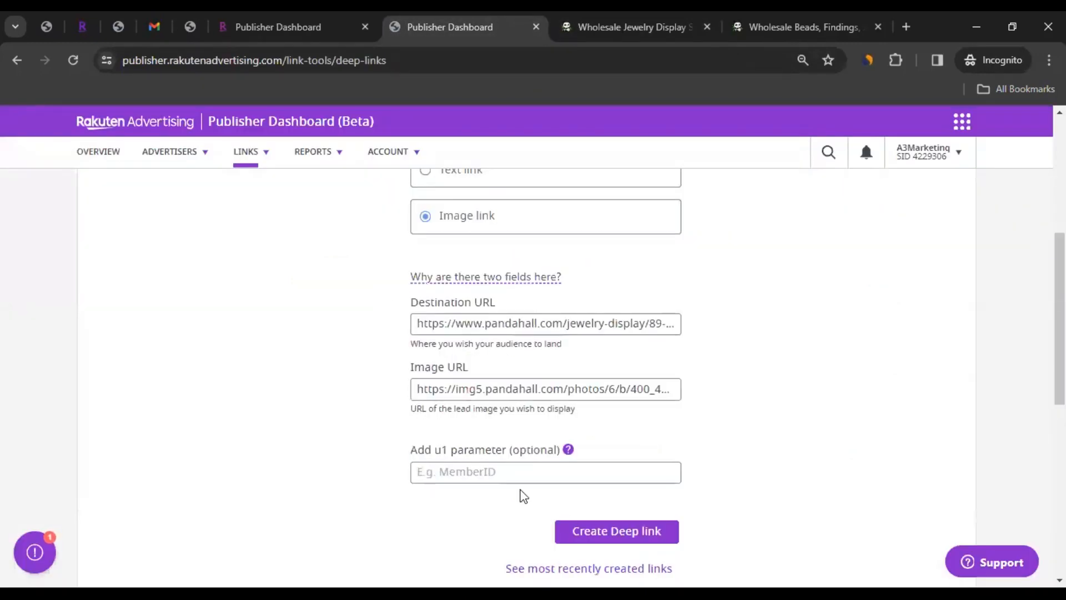
pyautogui.click(574, 535)
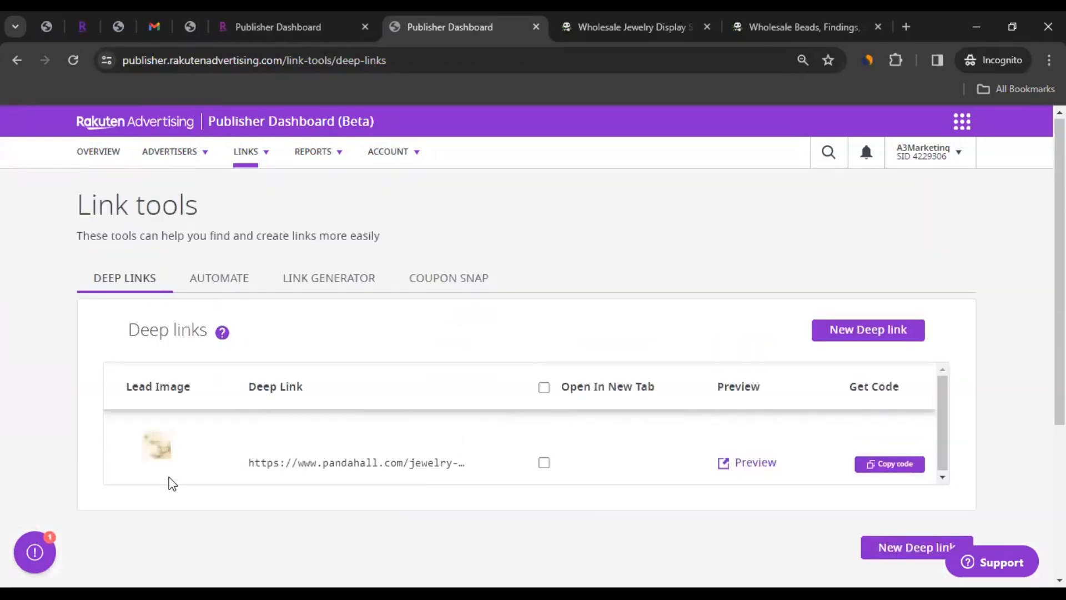
pyautogui.click(889, 464)
# - Test the copied deep link code in a new tab, then close that tab
pyautogui.click(906, 26)
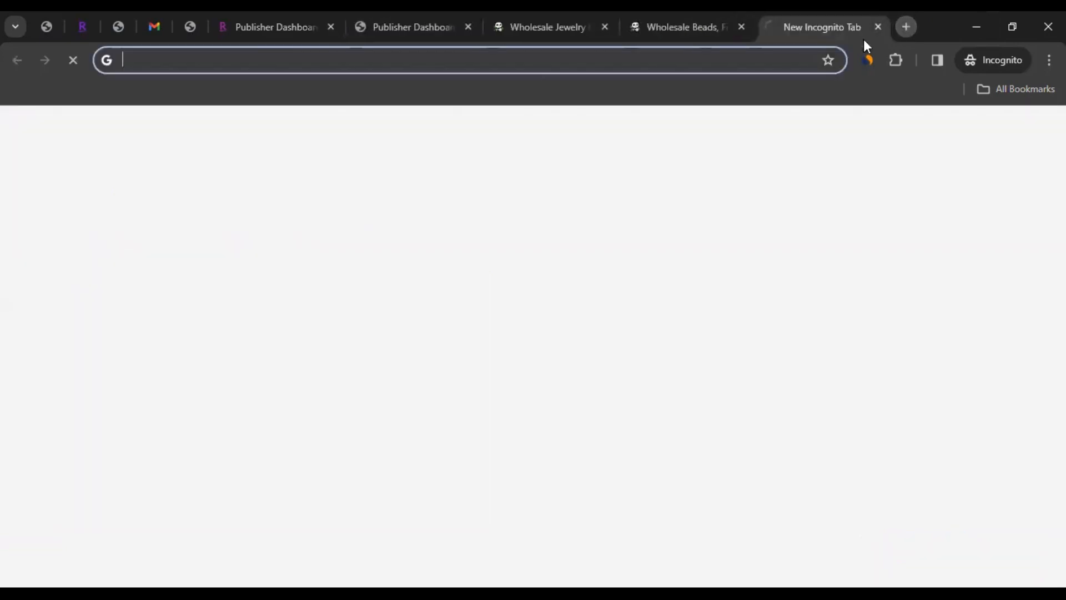
pyautogui.hotkey('ctrl', 'v')
pyautogui.press('Return')
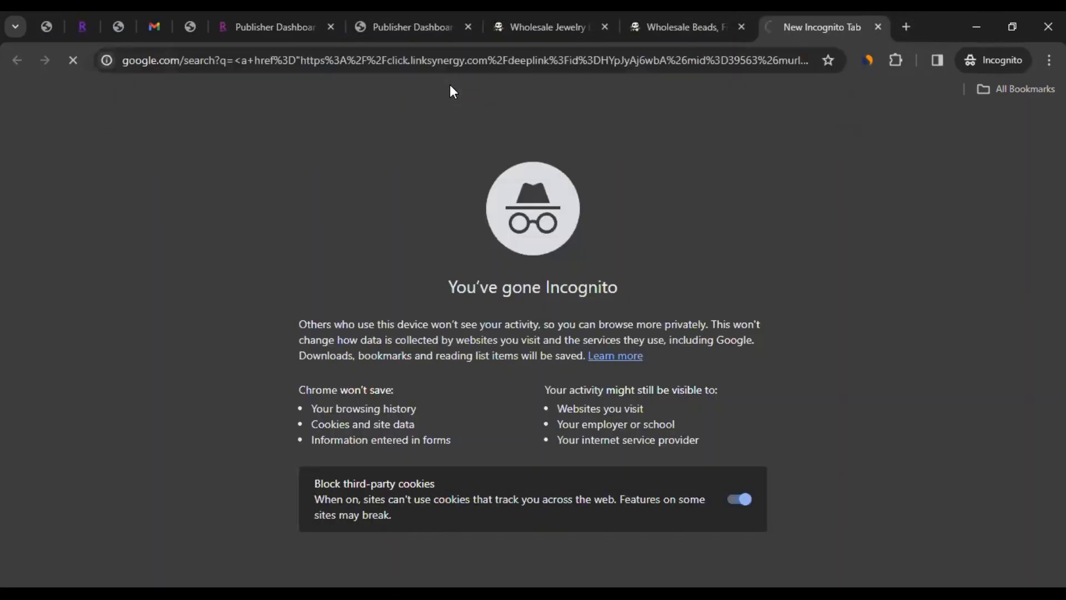
pyautogui.moveTo(433, 62); pyautogui.dragTo(309, 62)
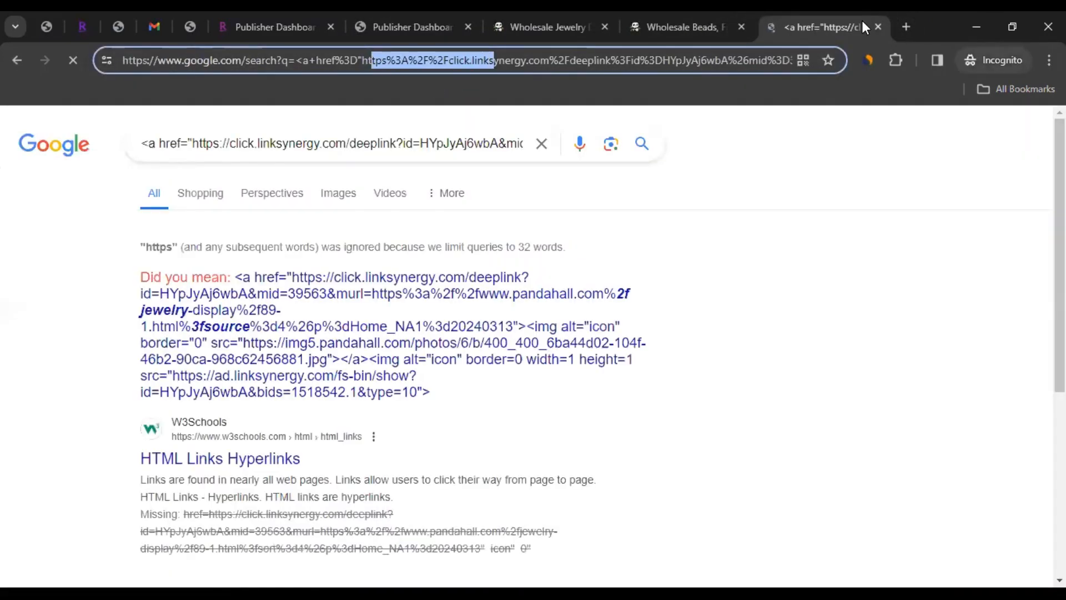
pyautogui.middleClick(845, 21)
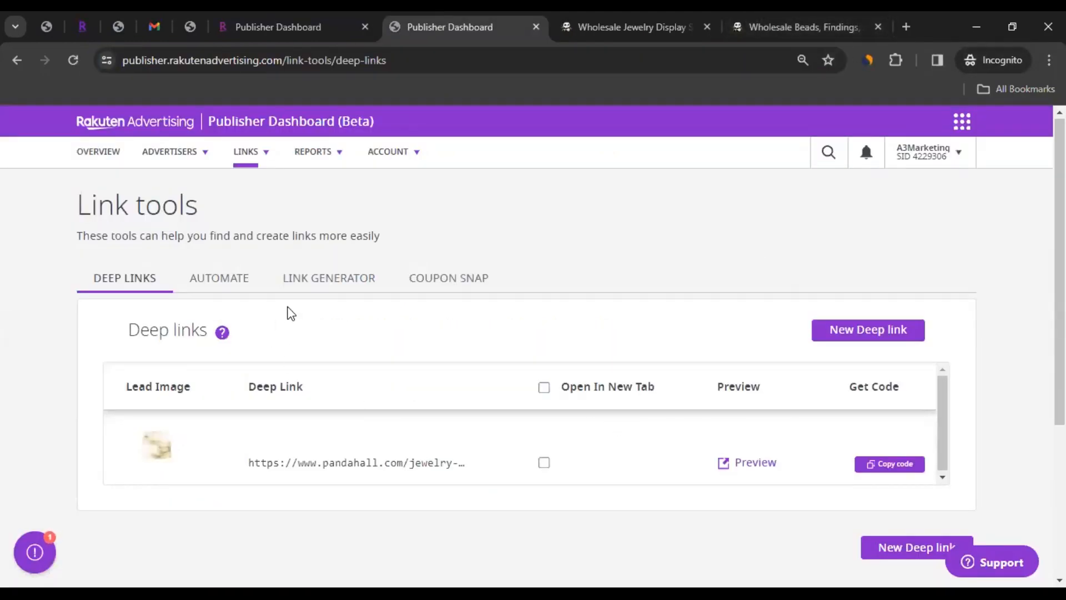
# - Switch to the Automate tab under Link tools
pyautogui.click(230, 281)
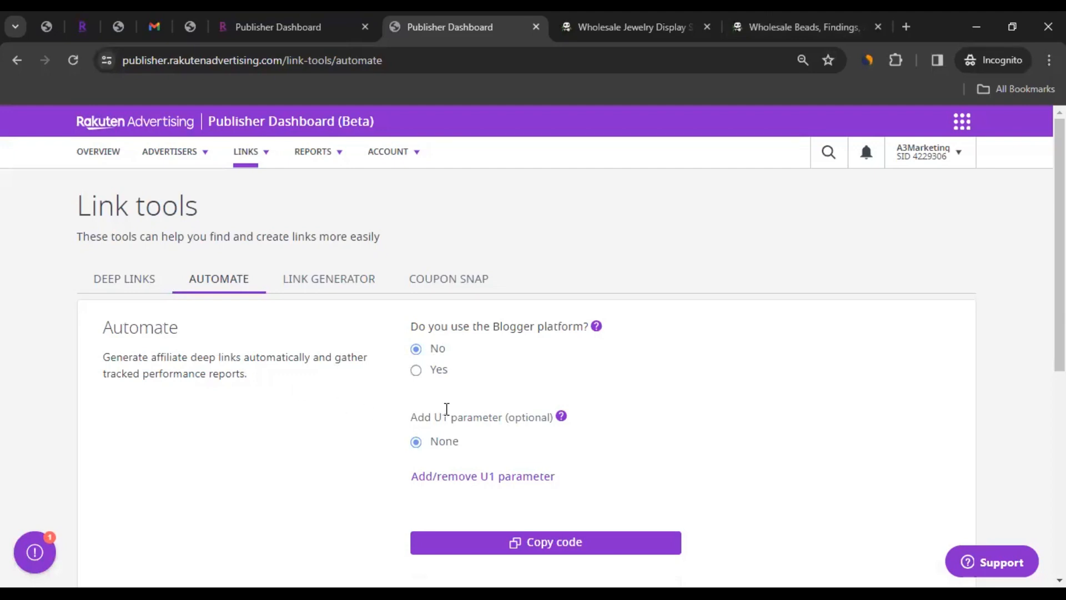
# - Keep U1 parameter at None, copy the Automate script code, and expand its full text
pyautogui.moveTo(436, 331); pyautogui.dragTo(550, 333)
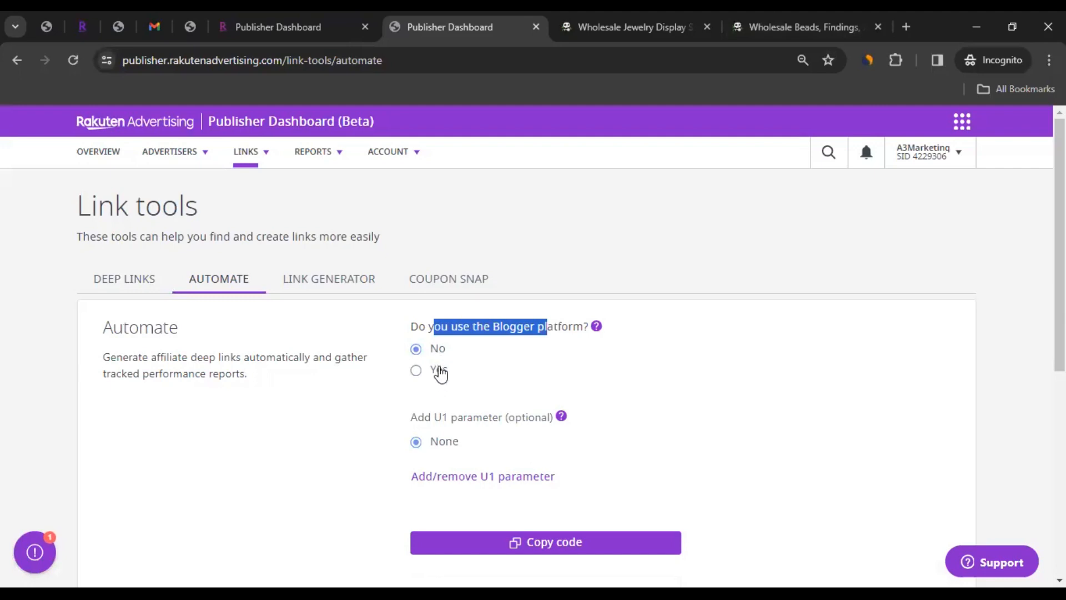
pyautogui.scroll(-3, 453, 255)
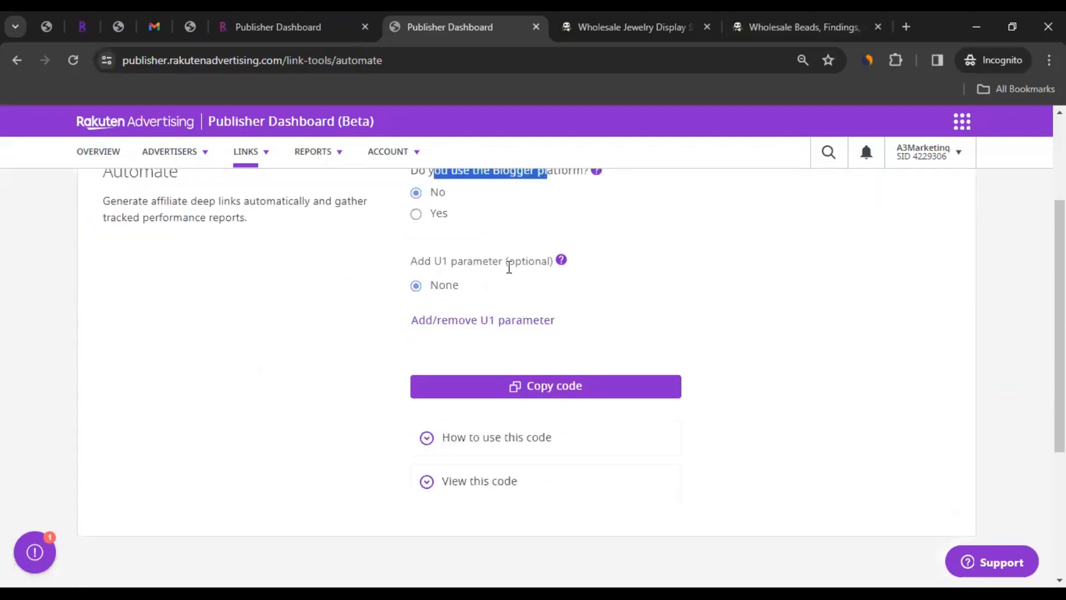
pyautogui.click(419, 286)
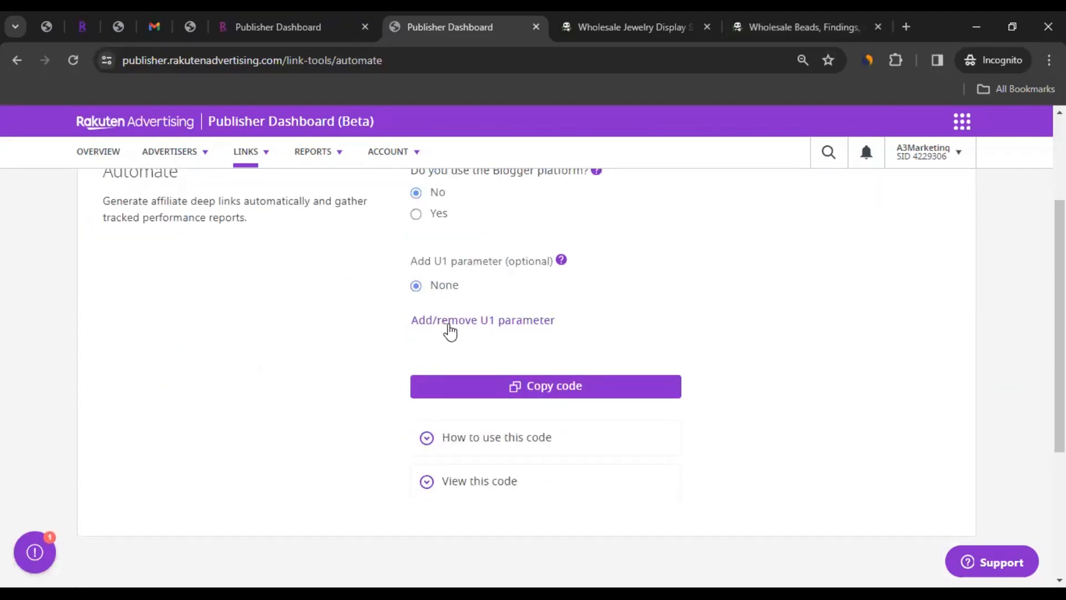
pyautogui.scroll(-3, 442, 388)
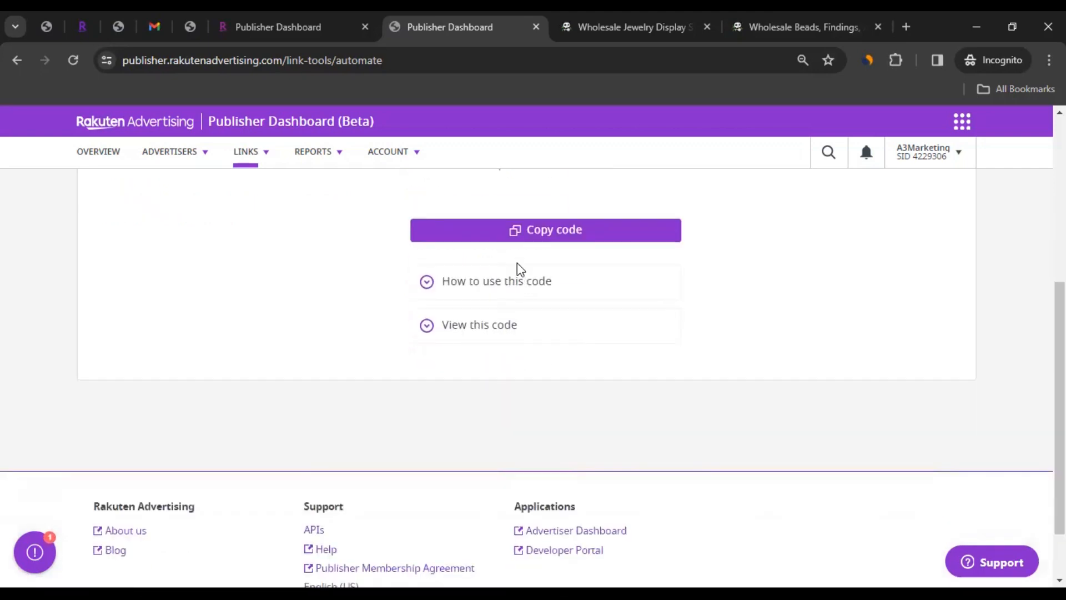
pyautogui.click(518, 233)
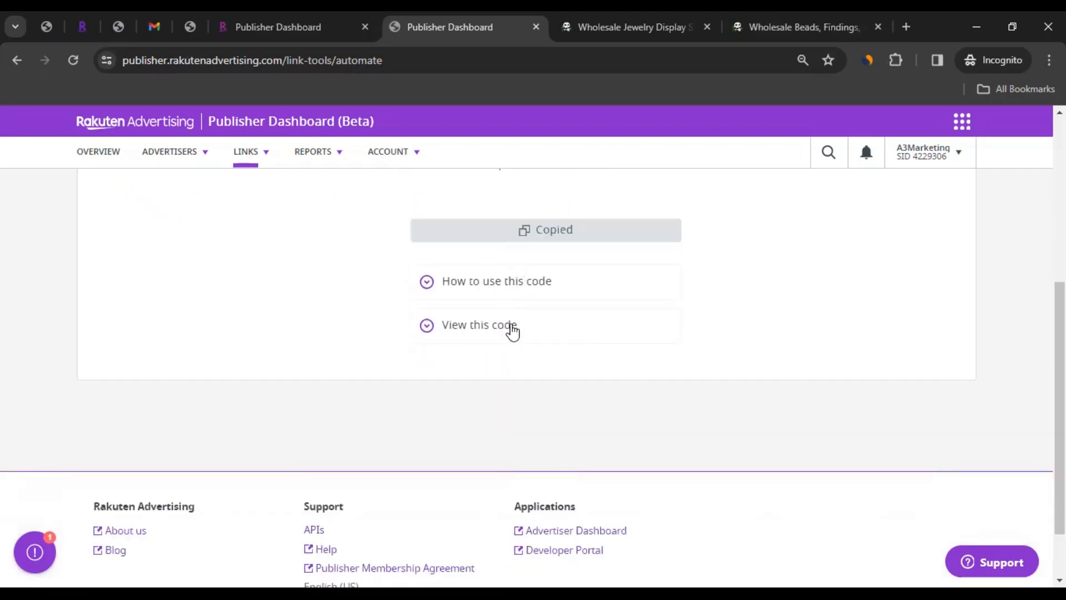
pyautogui.click(511, 322)
pyautogui.scroll(-3, 439, 372)
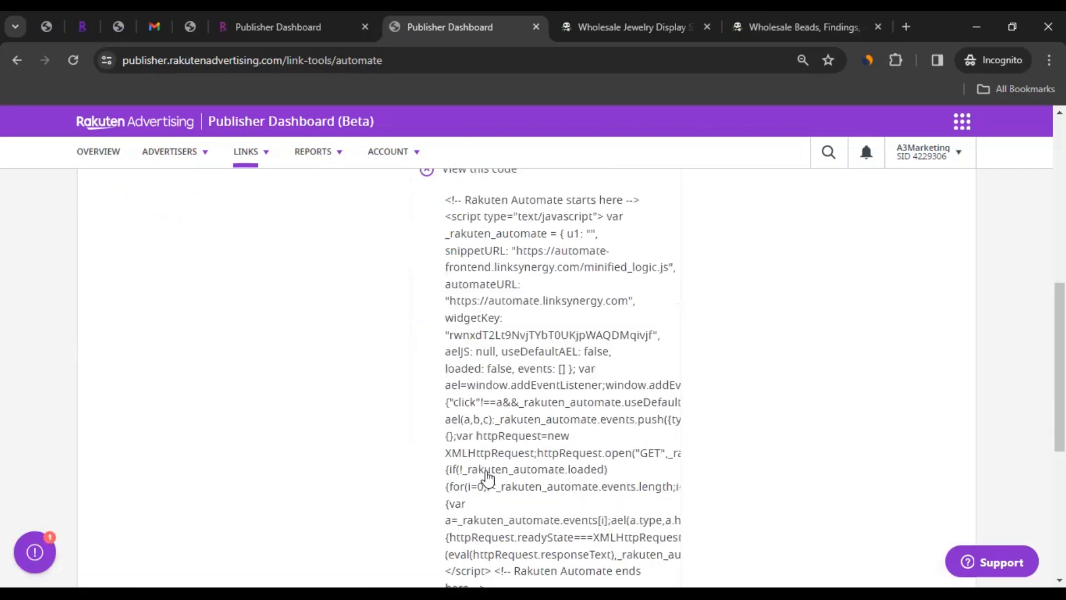
pyautogui.scroll(-6, 489, 472)
pyautogui.scroll(3, 492, 459)
pyautogui.scroll(10, 461, 434)
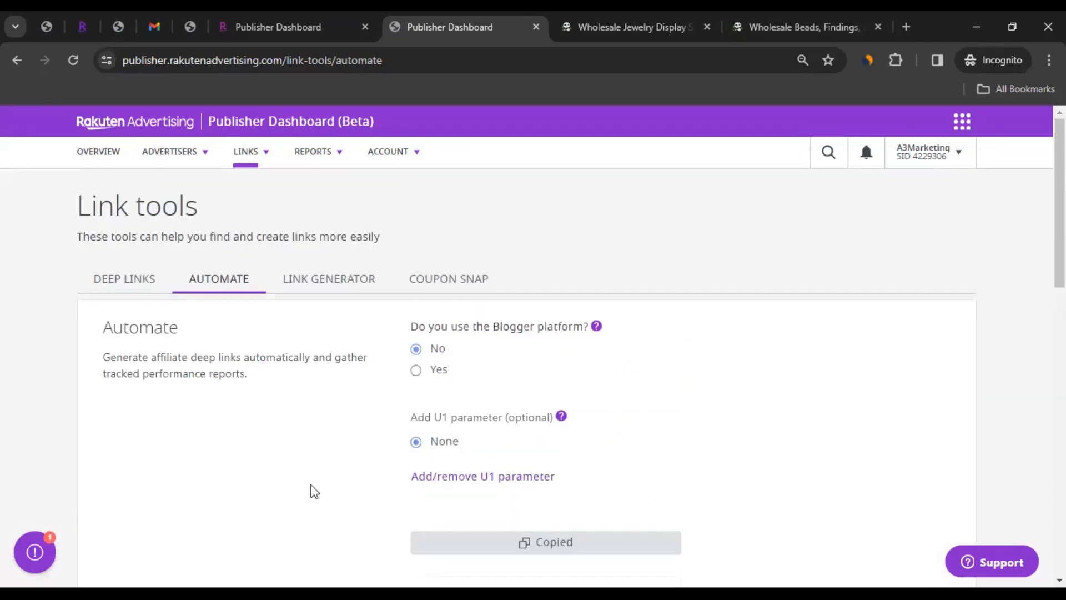
# - Add the LinkGenerator bookmarklet to the browser's bookmarks bar
pyautogui.click(317, 283)
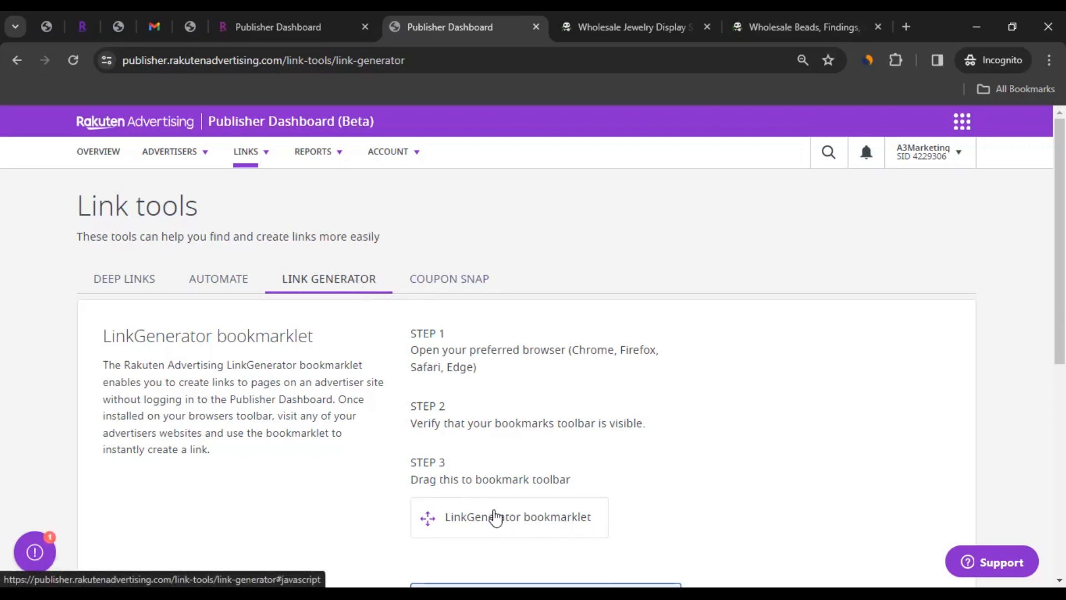
pyautogui.moveTo(491, 528); pyautogui.dragTo(130, 99)
pyautogui.moveTo(219, 87); pyautogui.dragTo(220, 87)
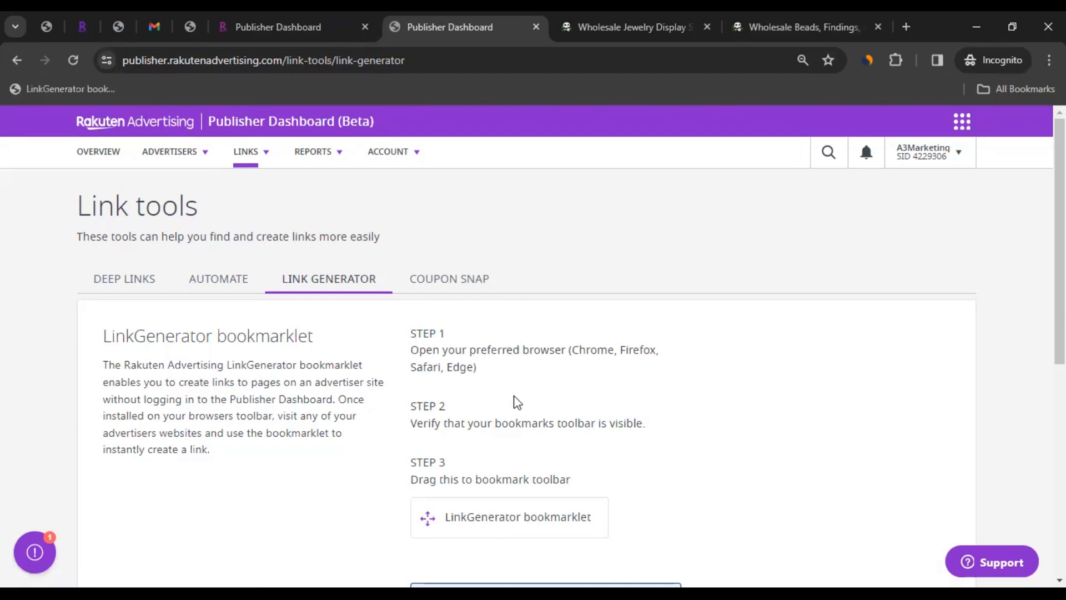
# - Add the CouponSnap bookmarklet to the bookmarks bar as well
pyautogui.click(458, 279)
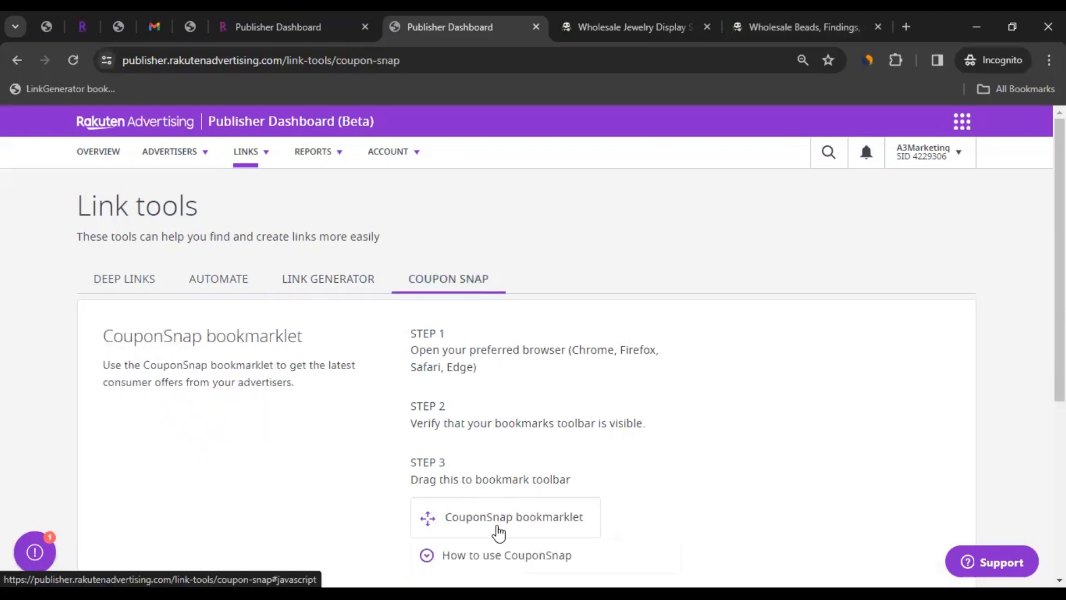
pyautogui.moveTo(498, 531); pyautogui.dragTo(28, 92)
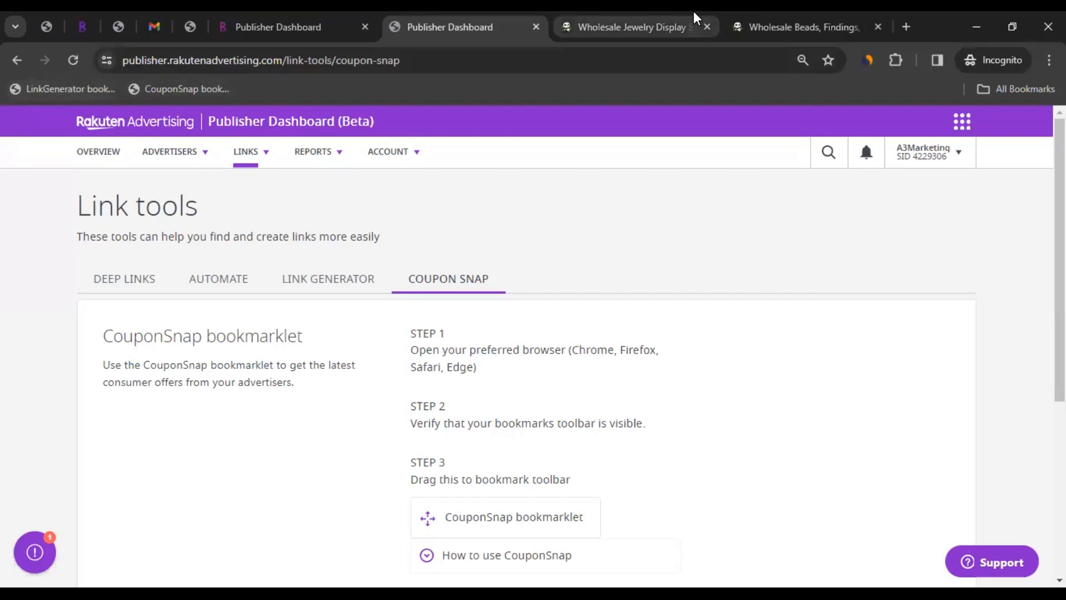
pyautogui.click(626, 28)
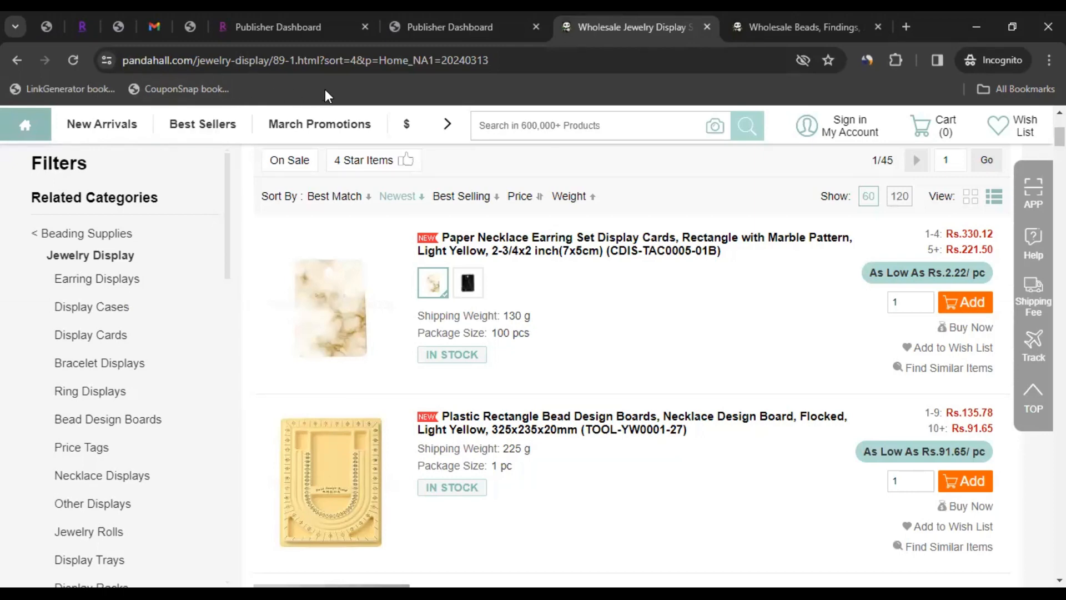
pyautogui.click(454, 22)
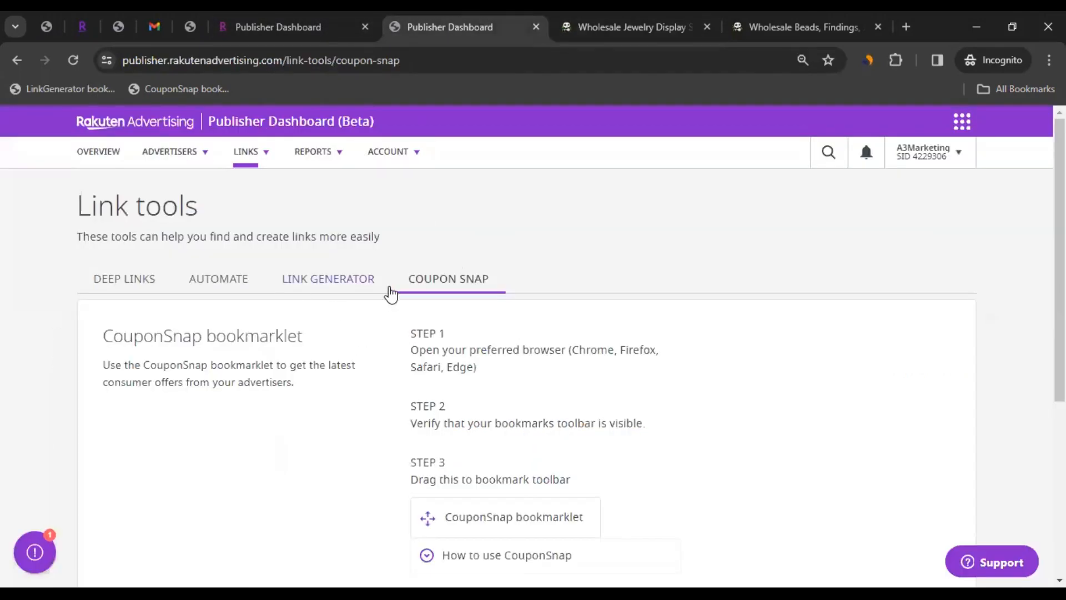
# - Go to the Product Feeds page and read its Unlock product feeds notice
pyautogui.click(253, 158)
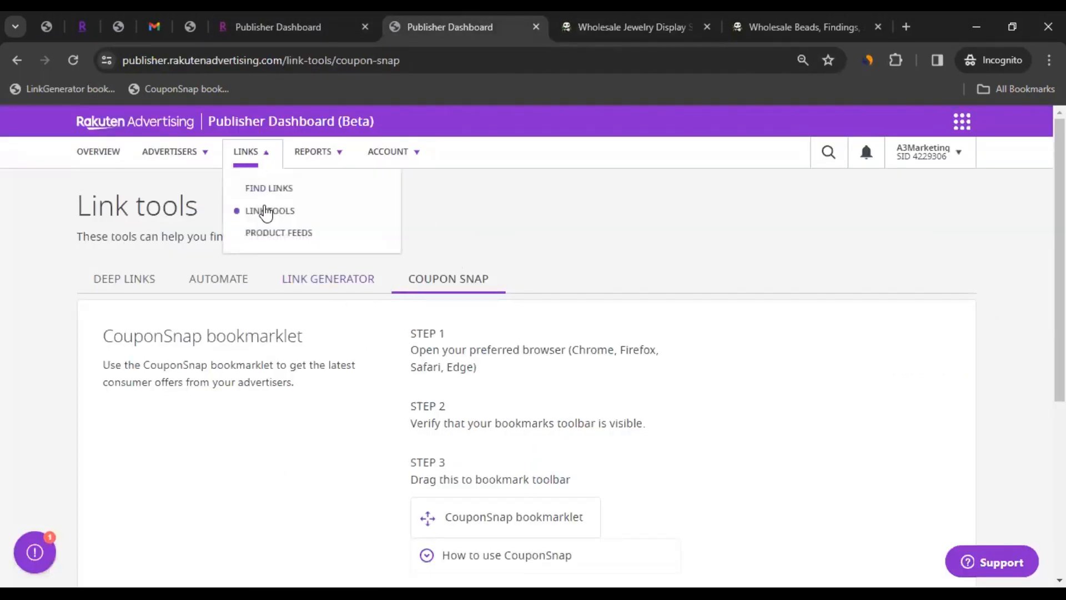
pyautogui.click(271, 237)
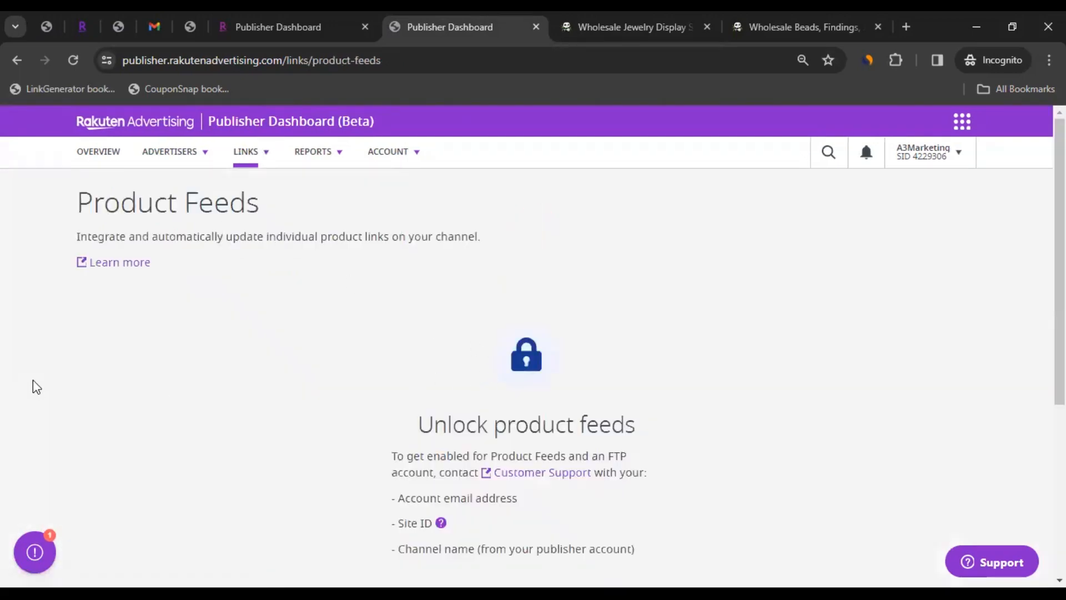
pyautogui.scroll(-3, 228, 351)
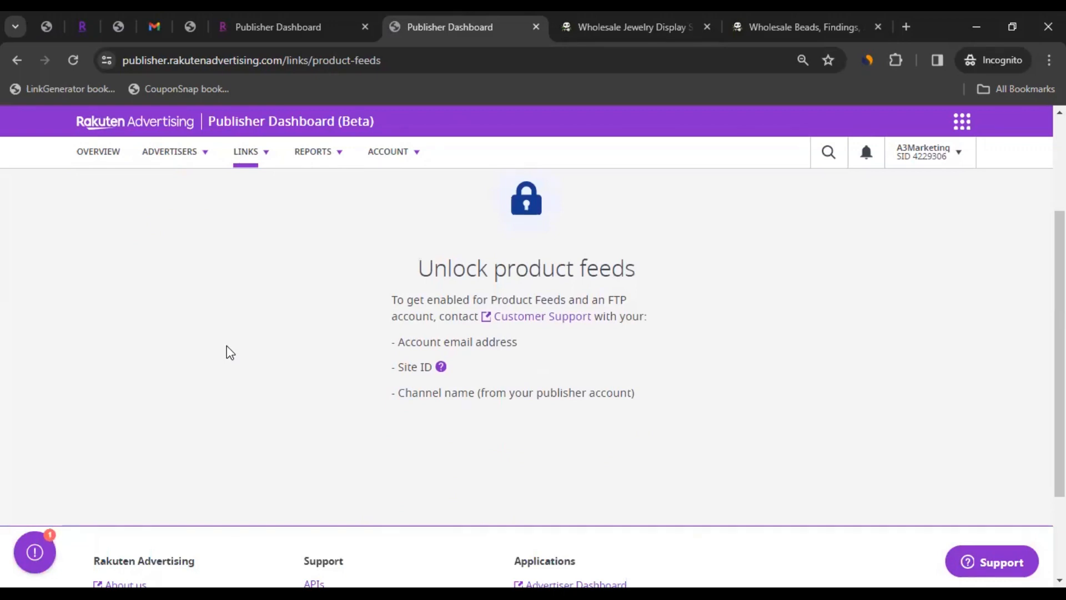
pyautogui.scroll(3, 240, 352)
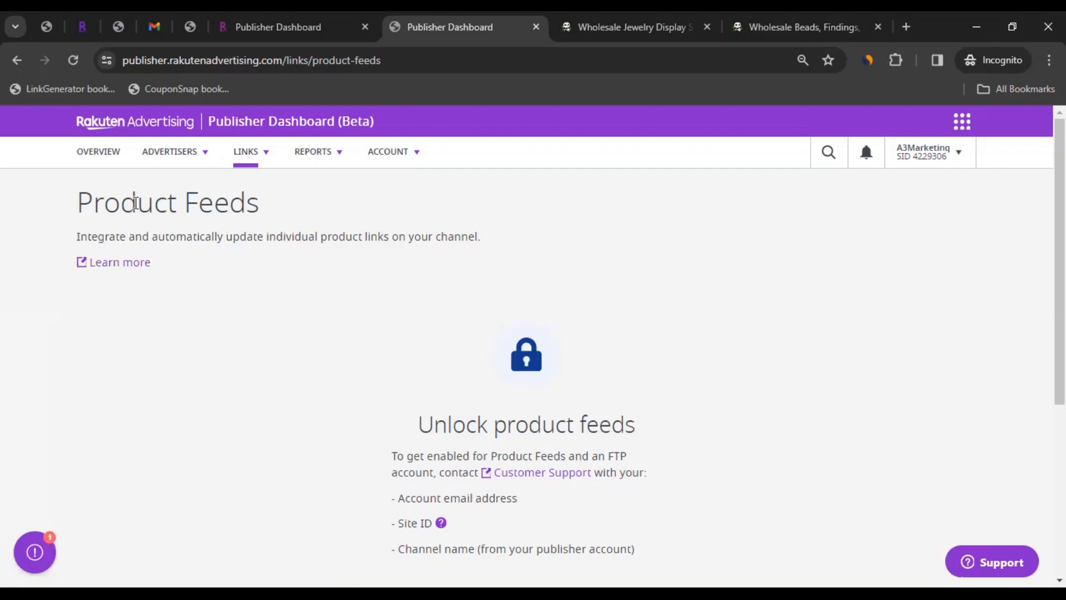
pyautogui.scroll(-3, 341, 283)
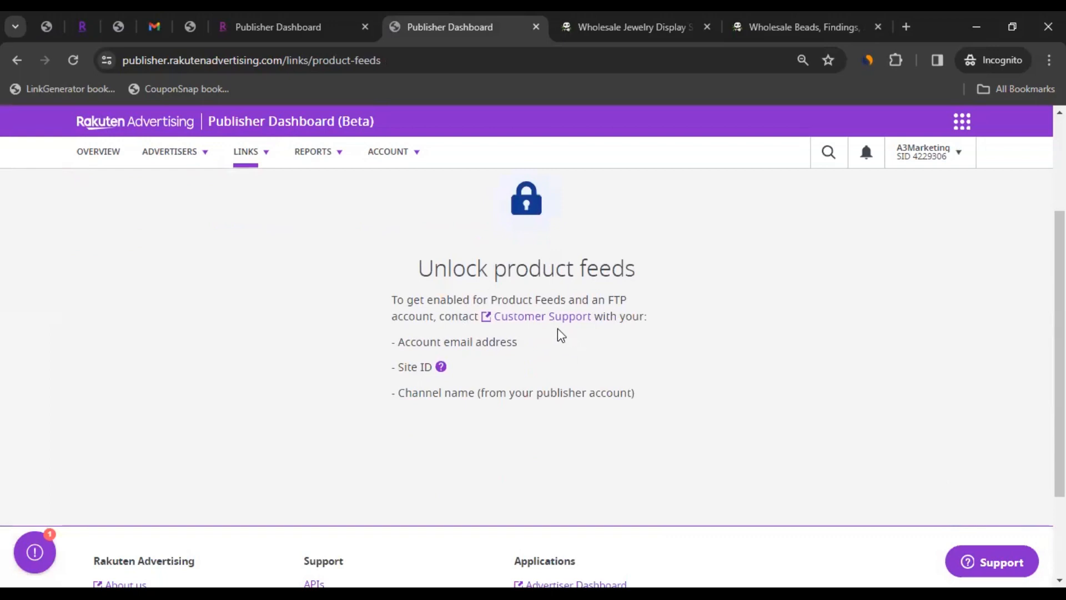
# - Open the Customer Support help article in a new tab and note the account email, Site ID and channel requirements
pyautogui.click(569, 318)
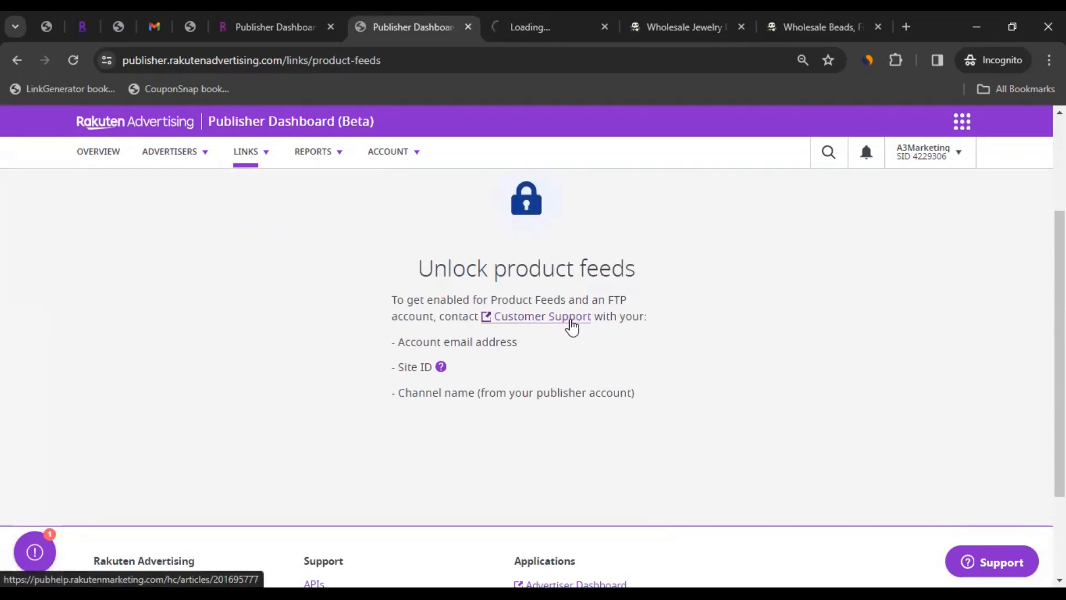
pyautogui.click(527, 31)
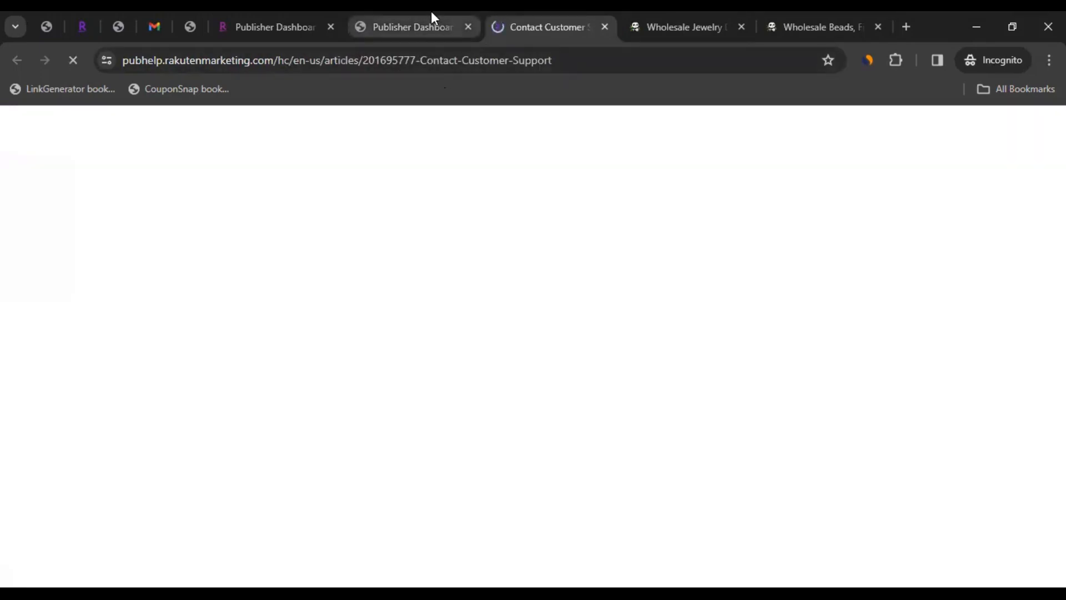
pyautogui.click(428, 27)
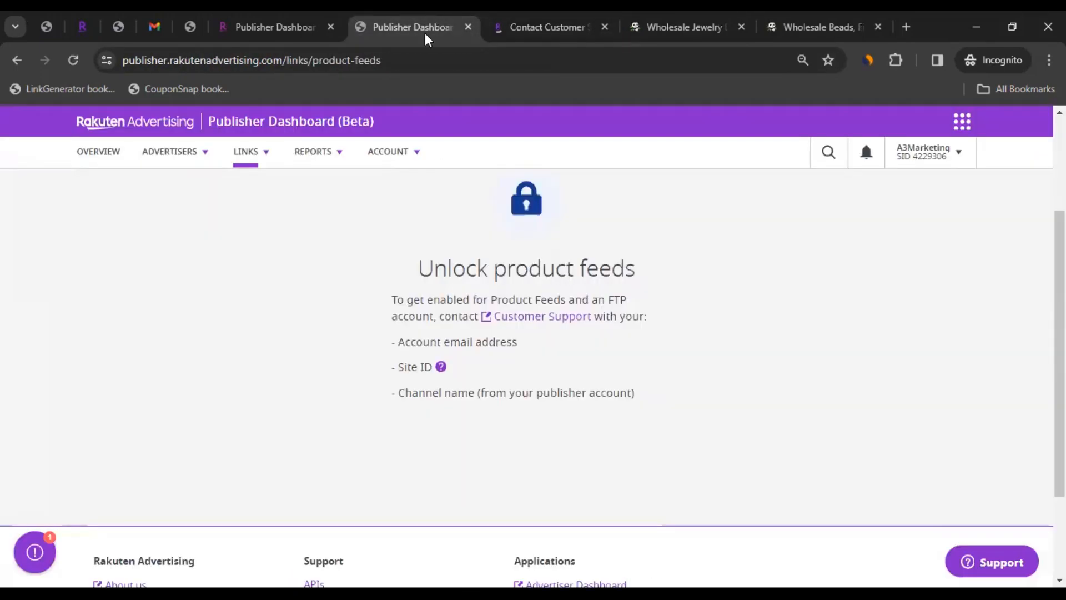
pyautogui.moveTo(410, 342); pyautogui.dragTo(496, 342)
pyautogui.moveTo(405, 371); pyautogui.dragTo(534, 393)
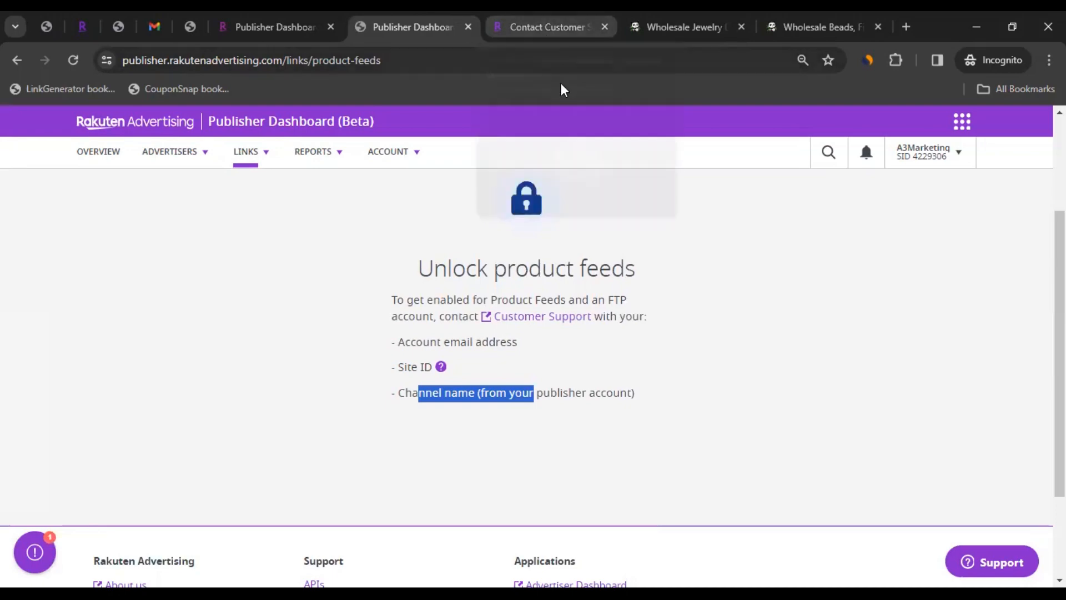
# - Scroll the Contact Customer Support article to Email Support, then return to Product Feeds
pyautogui.click(550, 26)
pyautogui.scroll(-5, 491, 374)
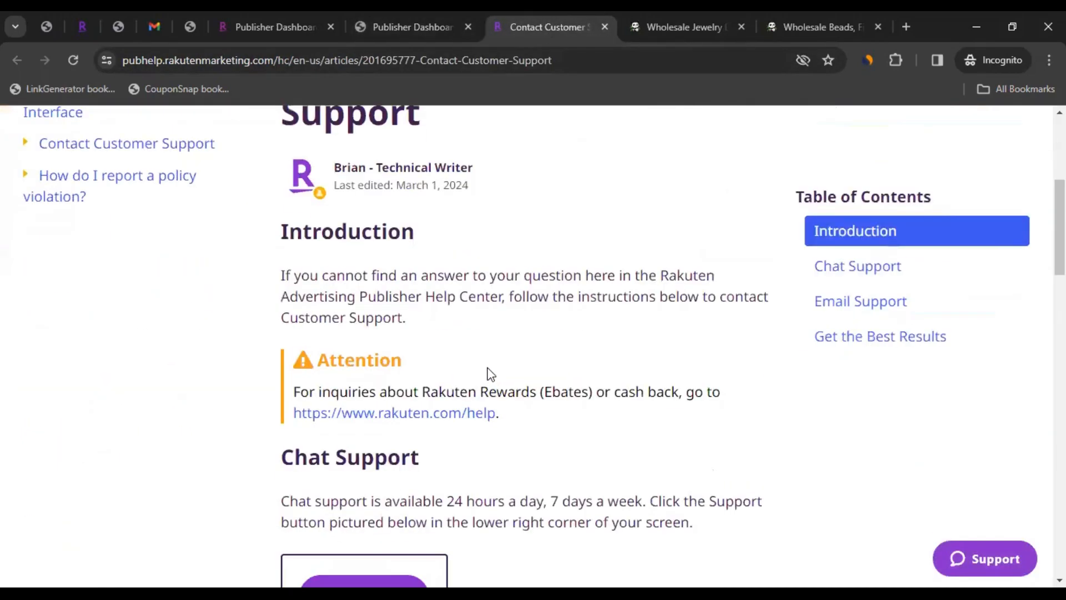
pyautogui.scroll(-6, 489, 372)
pyautogui.moveTo(680, 350); pyautogui.dragTo(500, 349)
pyautogui.click(403, 22)
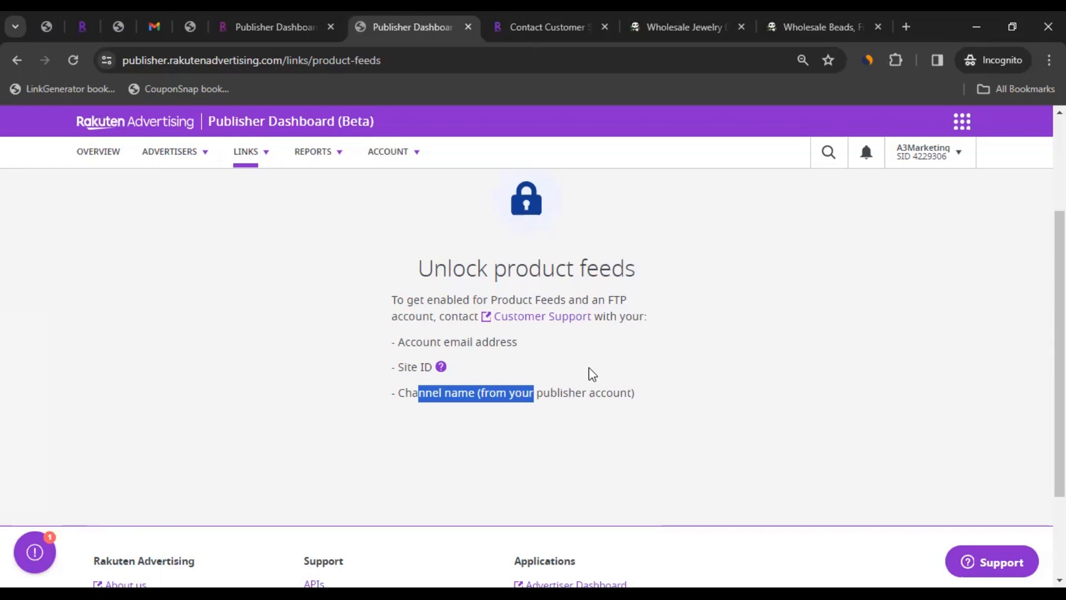
pyautogui.click(518, 354)
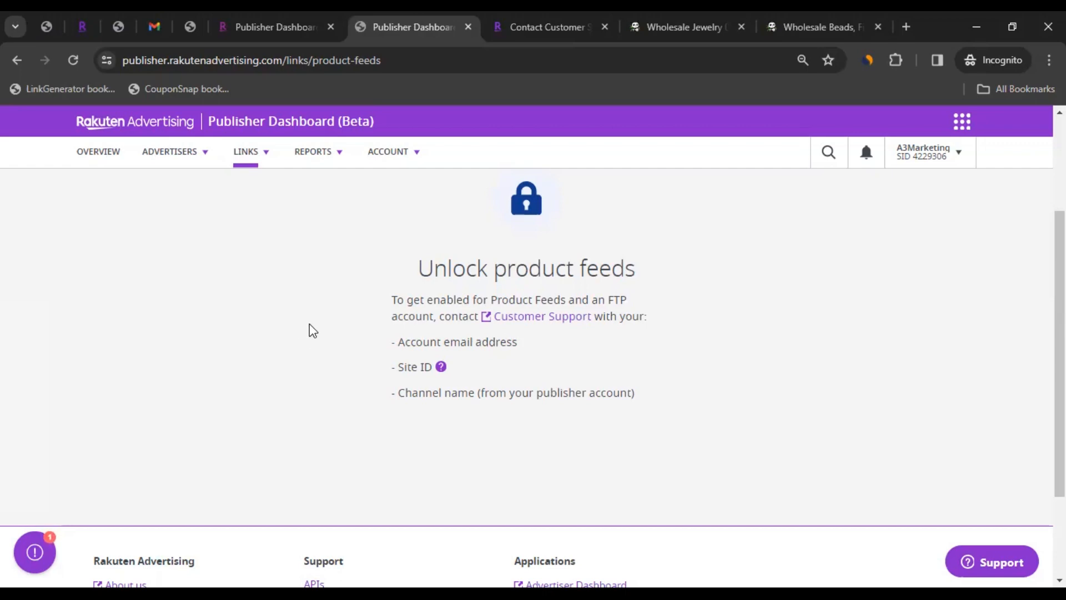
# - Load the Revenue Report by Day on the Performance Reports page
pyautogui.click(321, 155)
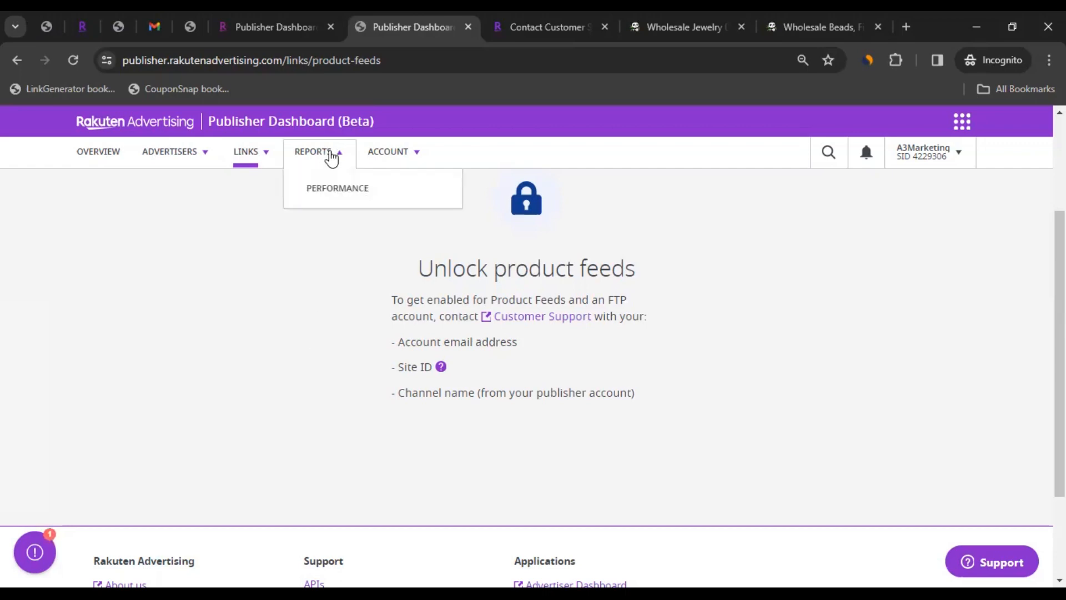
pyautogui.click(336, 192)
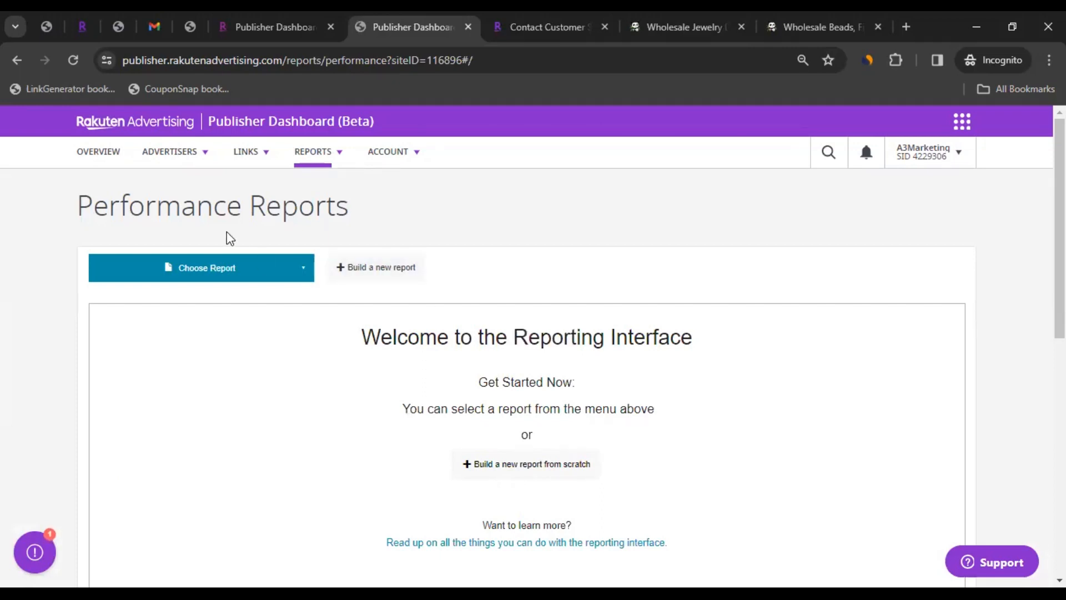
pyautogui.click(201, 273)
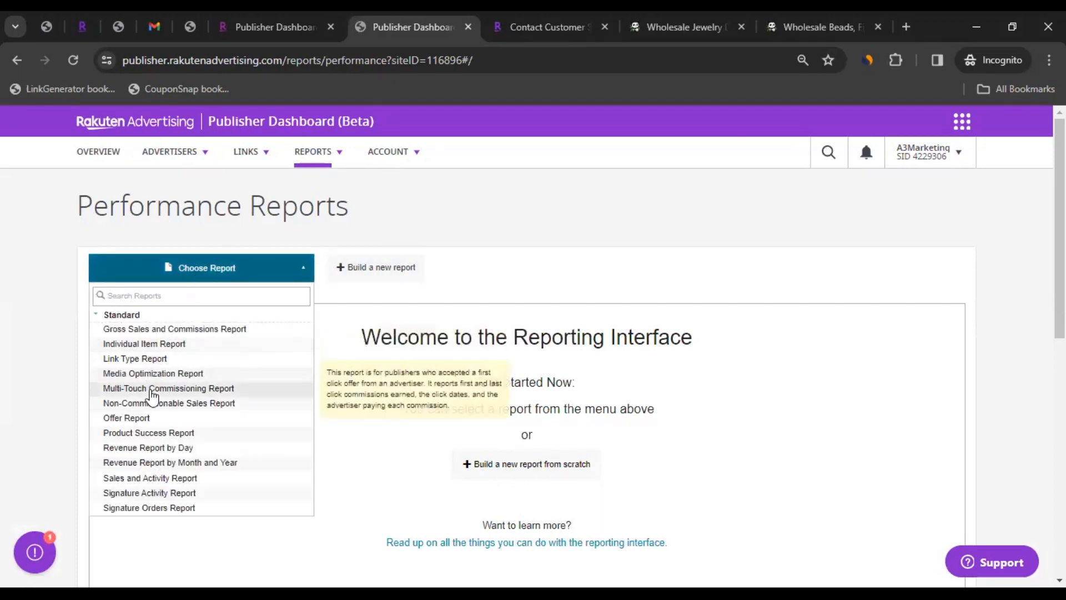
pyautogui.click(153, 449)
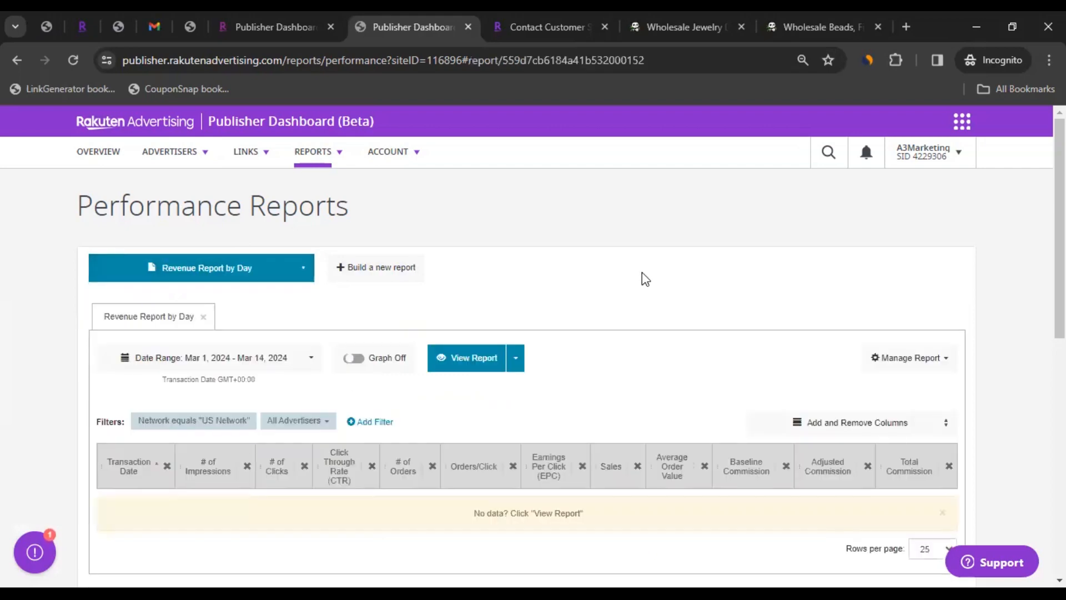
pyautogui.scroll(-2, 341, 435)
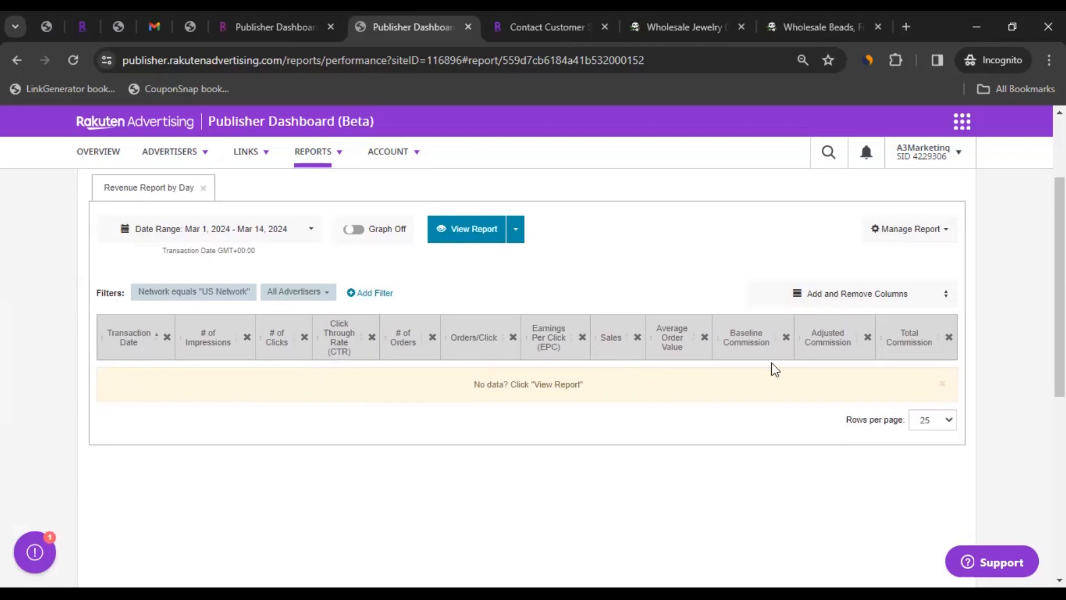
pyautogui.scroll(1, 672, 405)
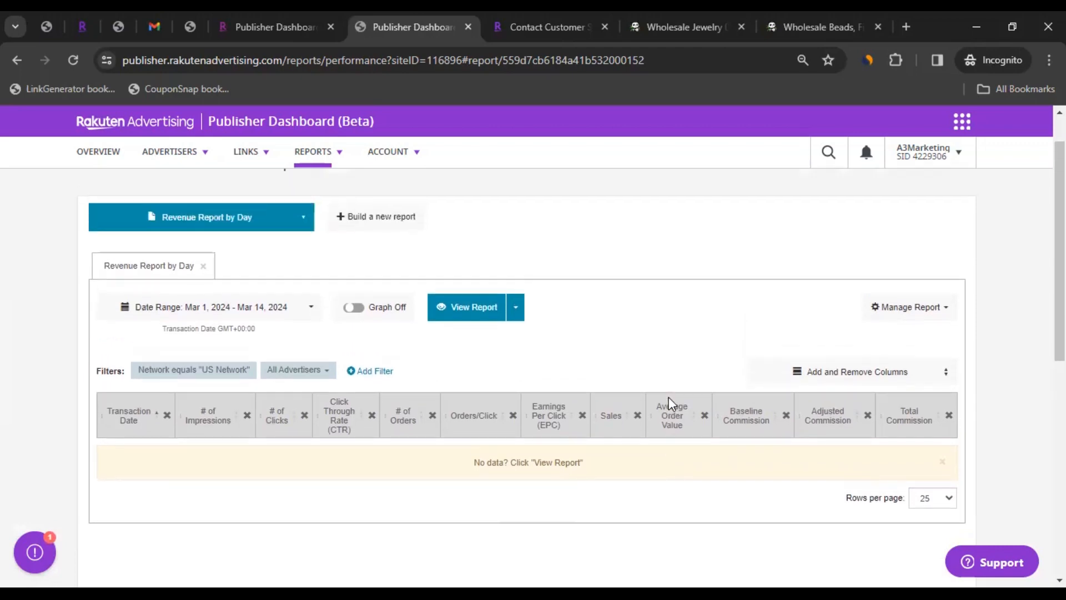
# - Toggle the Consumer City column on and off in Add and Remove Columns, then apply
pyautogui.click(880, 379)
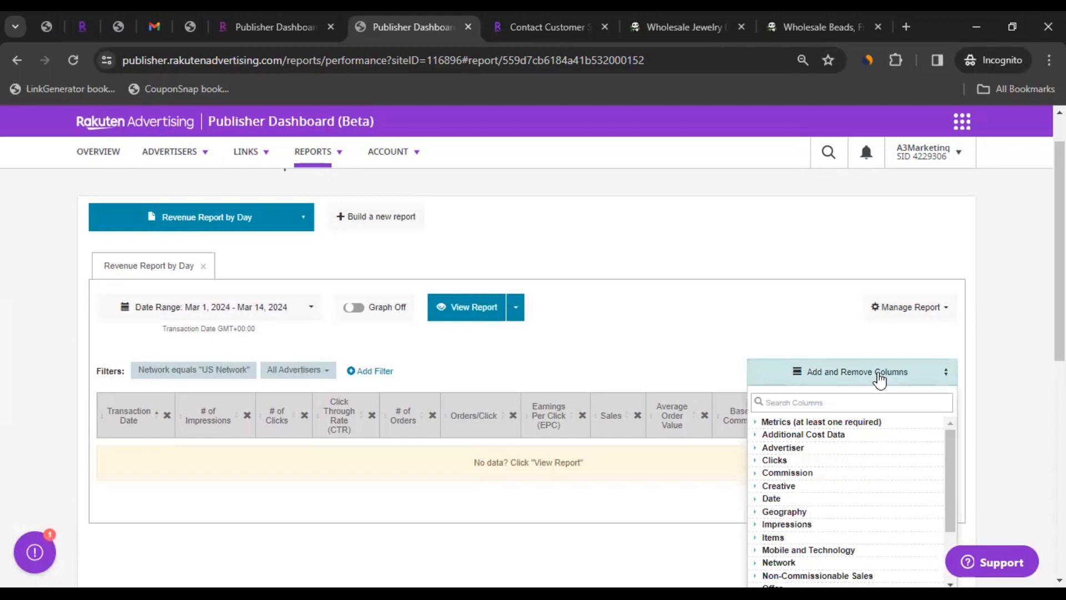
pyautogui.click(833, 434)
pyautogui.scroll(-2, 864, 464)
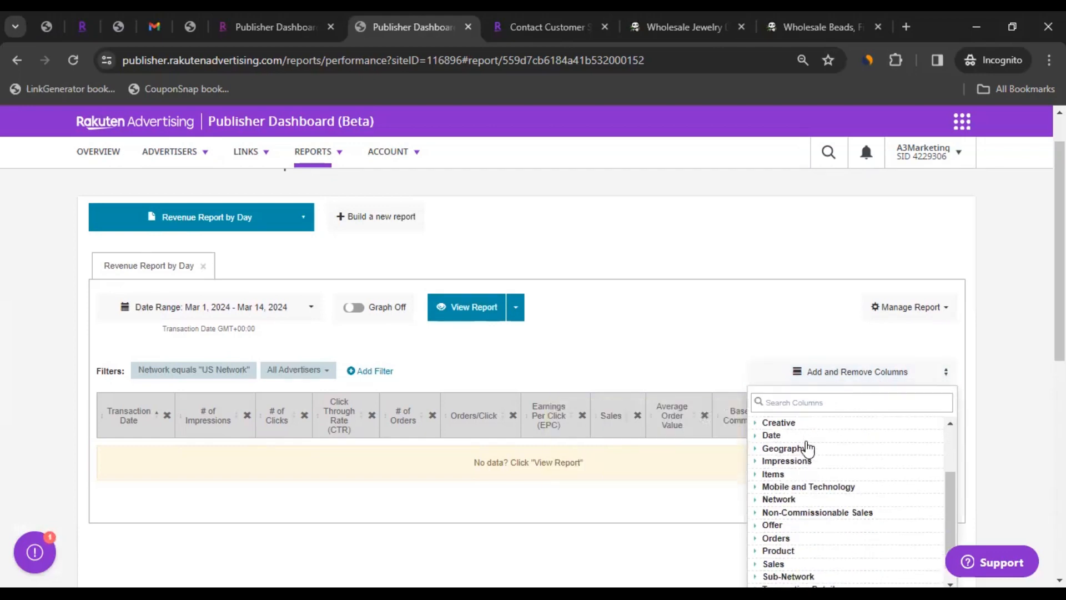
pyautogui.click(808, 449)
pyautogui.scroll(-1, 1036, 397)
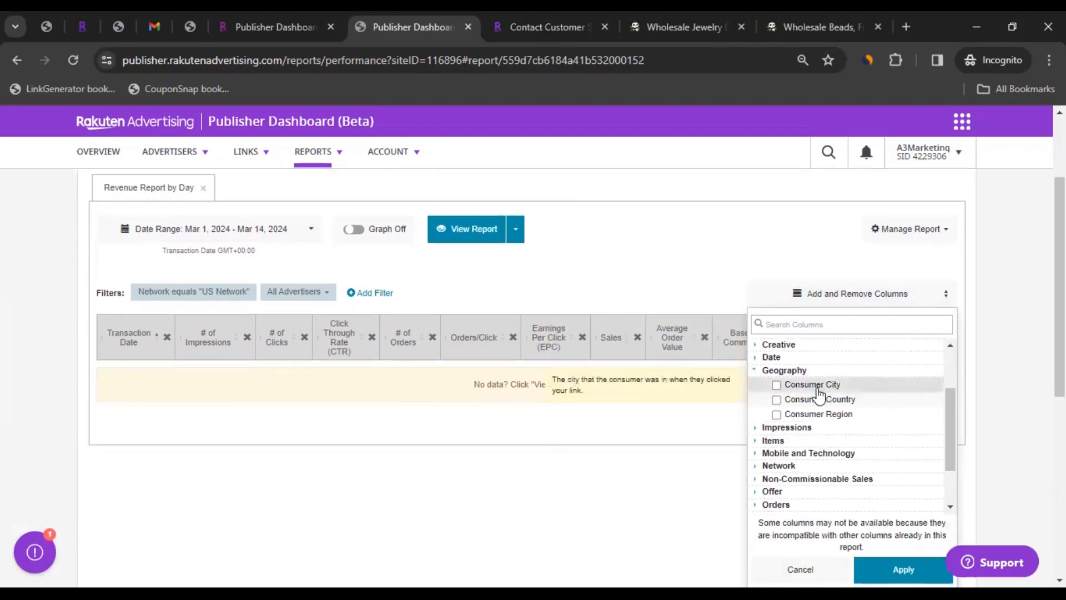
pyautogui.click(777, 386)
pyautogui.click(777, 385)
pyautogui.click(895, 573)
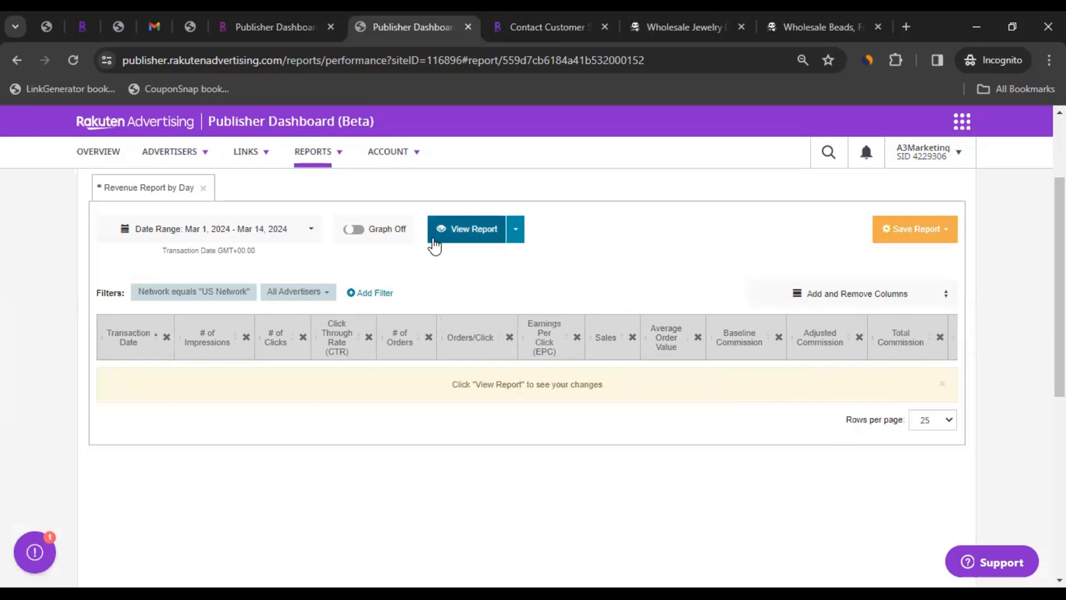
# - Look at the Save Report > Schedule Report settings and close them without saving
pyautogui.scroll(2, 598, 302)
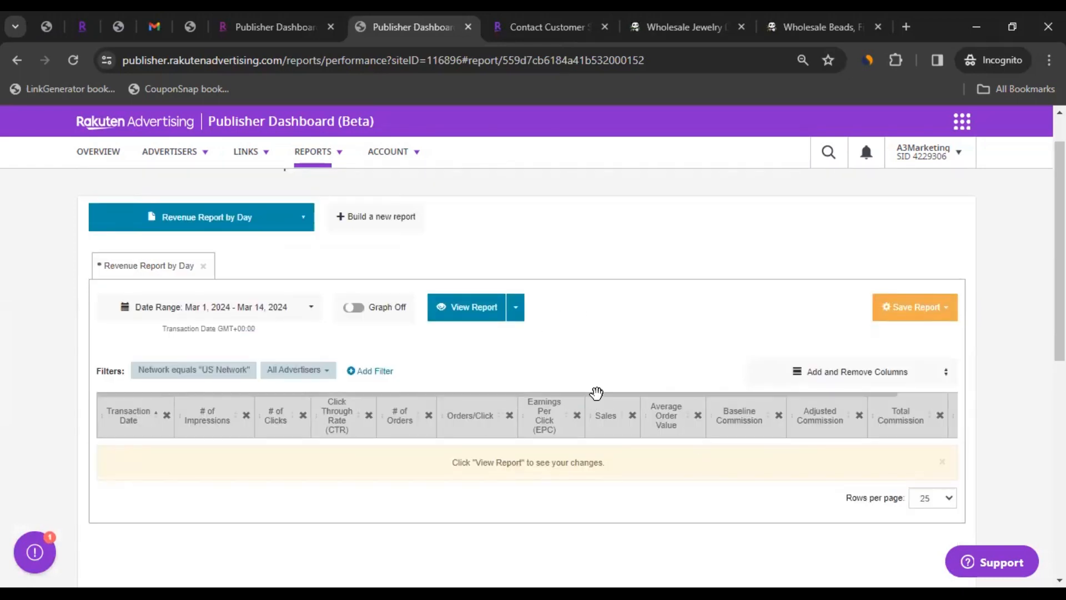
pyautogui.click(516, 310)
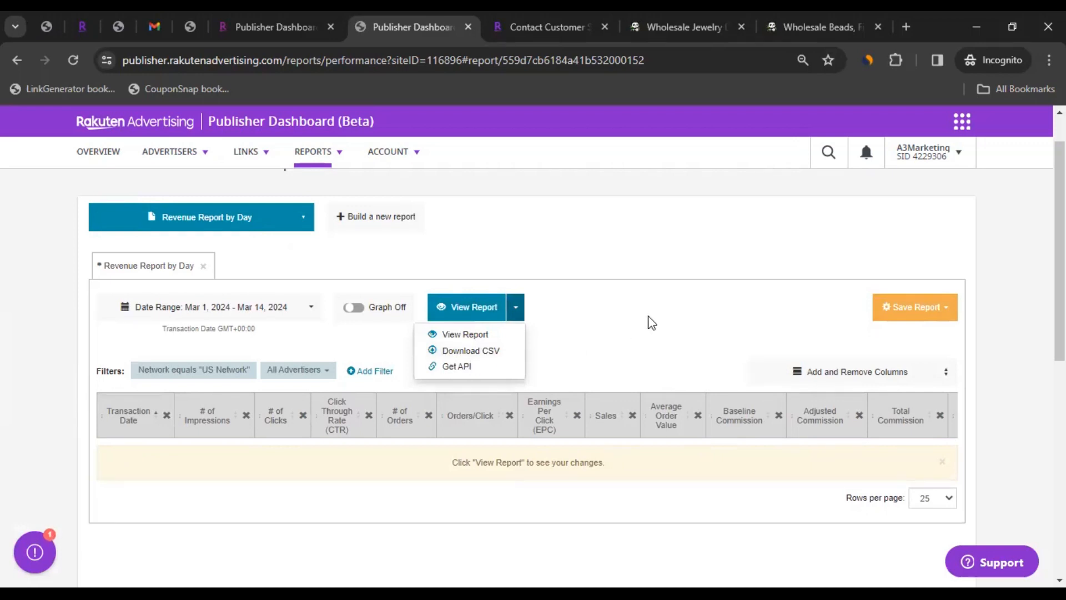
pyautogui.click(924, 321)
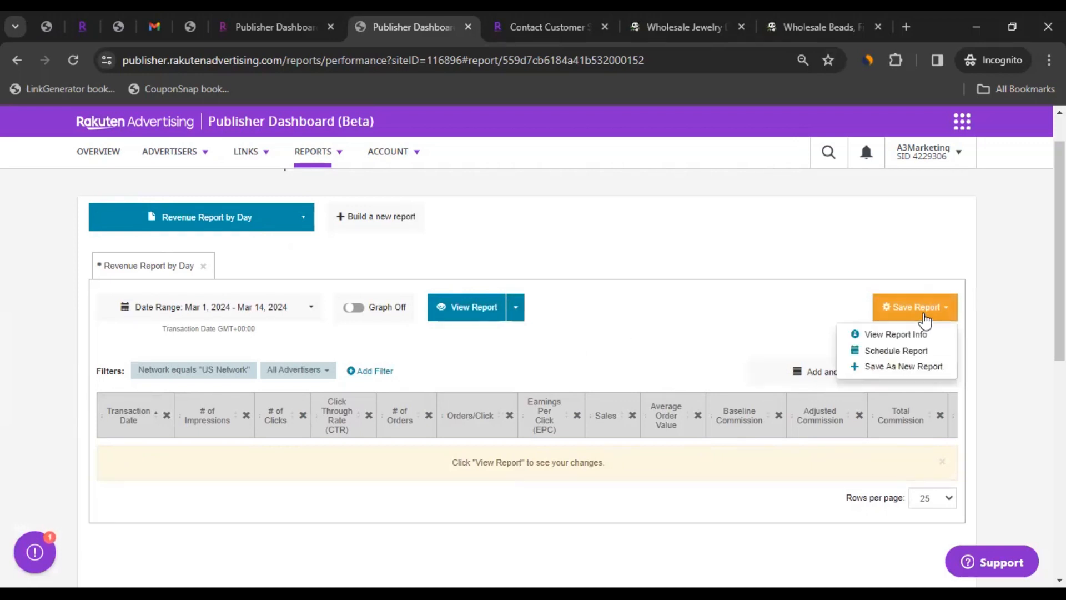
pyautogui.click(896, 351)
pyautogui.scroll(-2, 531, 368)
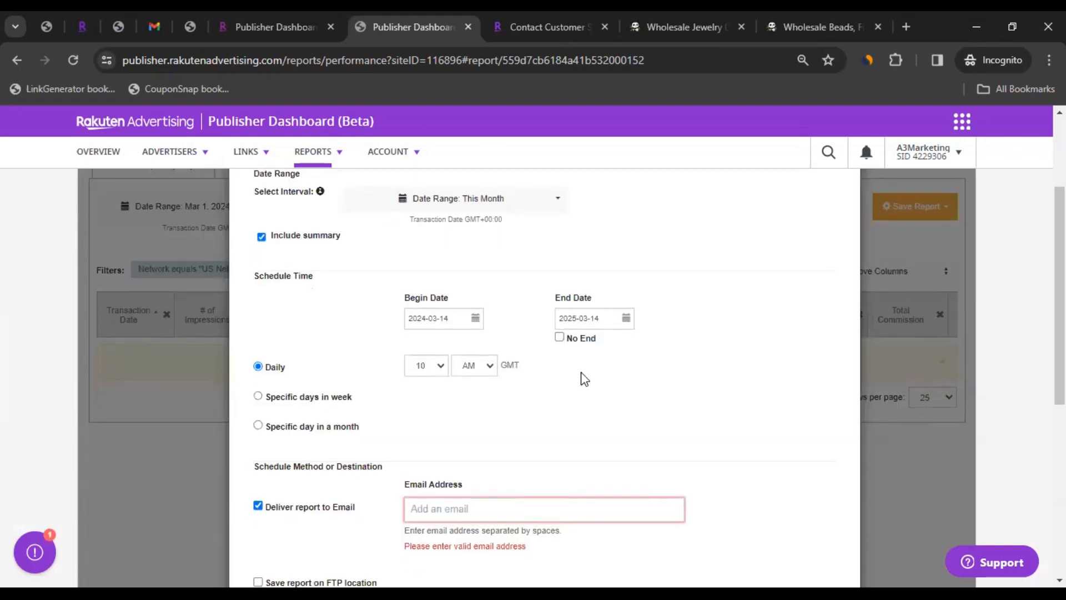
pyautogui.scroll(-6, 584, 379)
pyautogui.scroll(9, 605, 332)
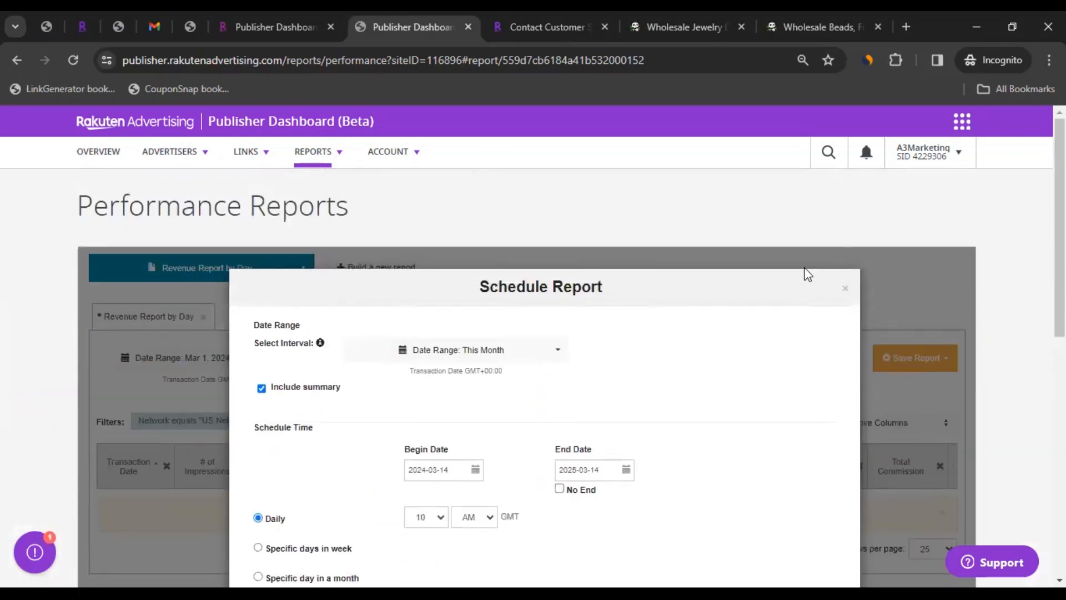
pyautogui.click(844, 293)
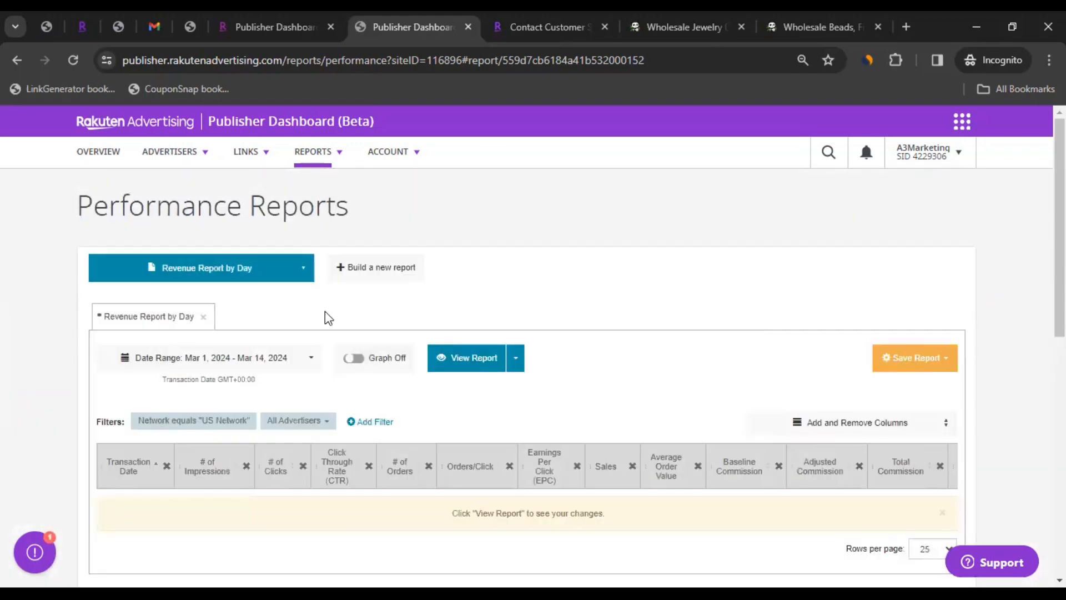
# - Create a blank New Report tab, check its column choices, then go to Account > Transaction Inquiries (Beta)
pyautogui.click(378, 278)
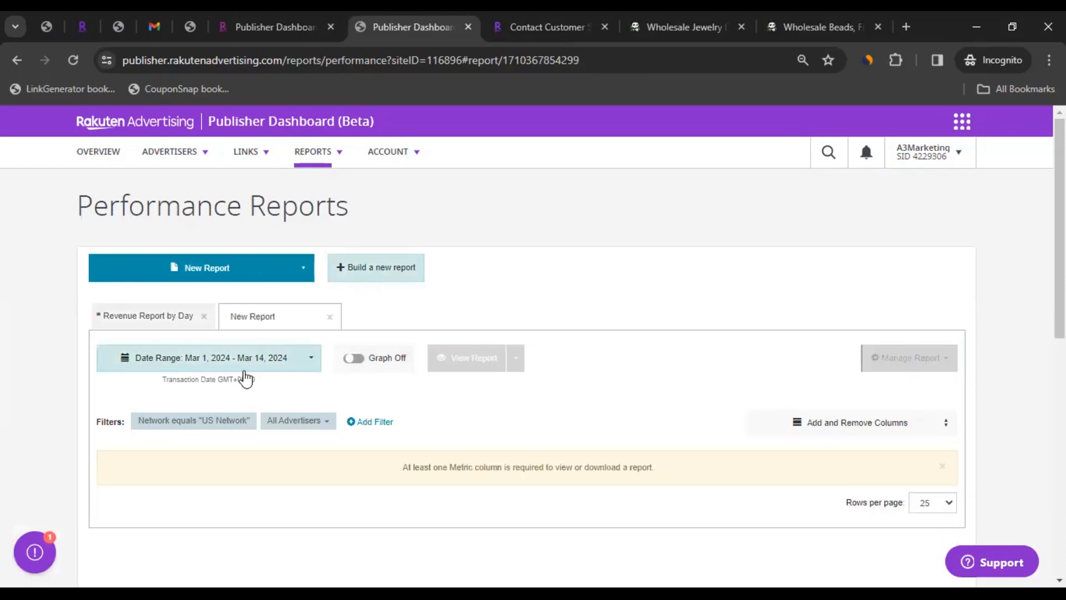
pyautogui.click(831, 428)
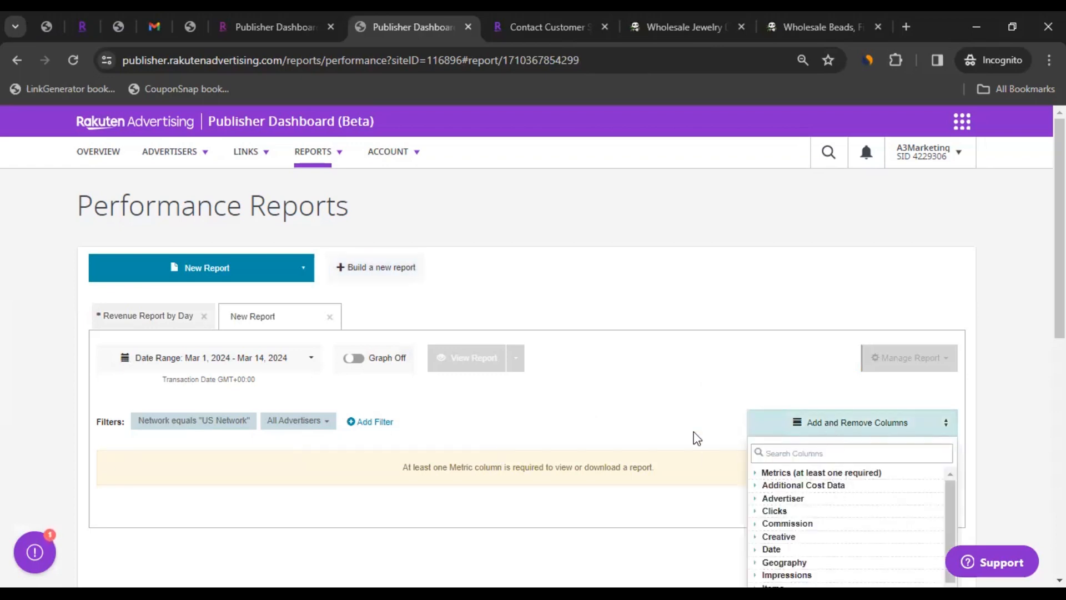
pyautogui.click(698, 411)
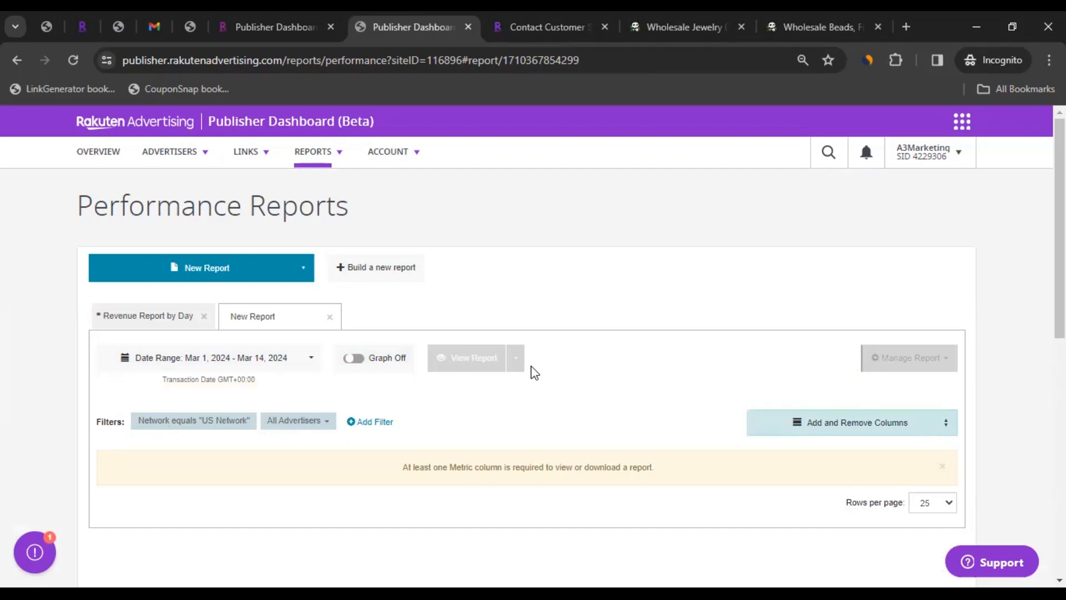
pyautogui.click(382, 155)
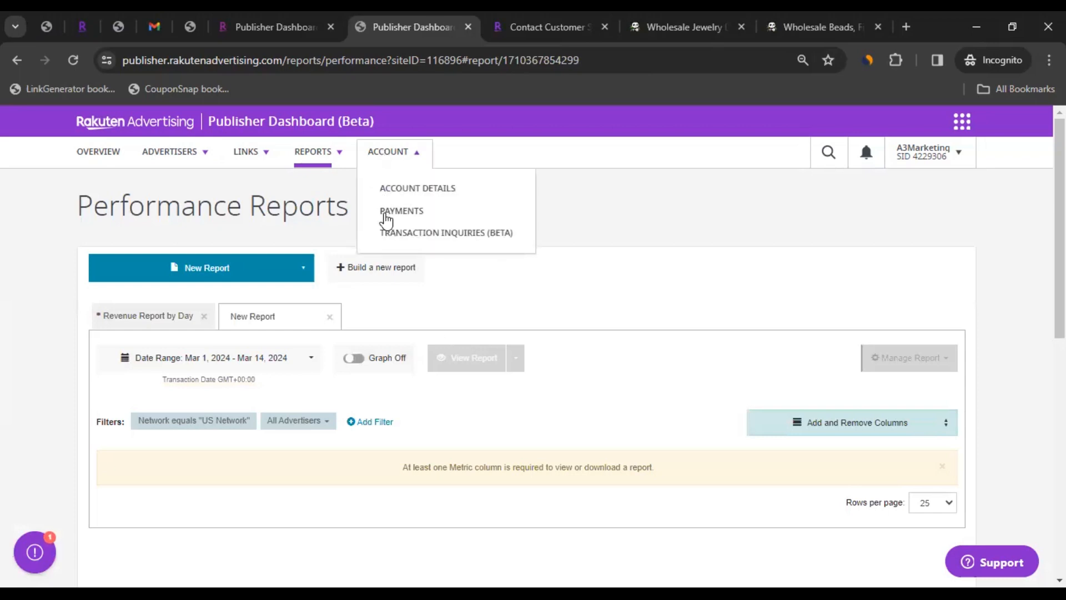
pyautogui.click(396, 238)
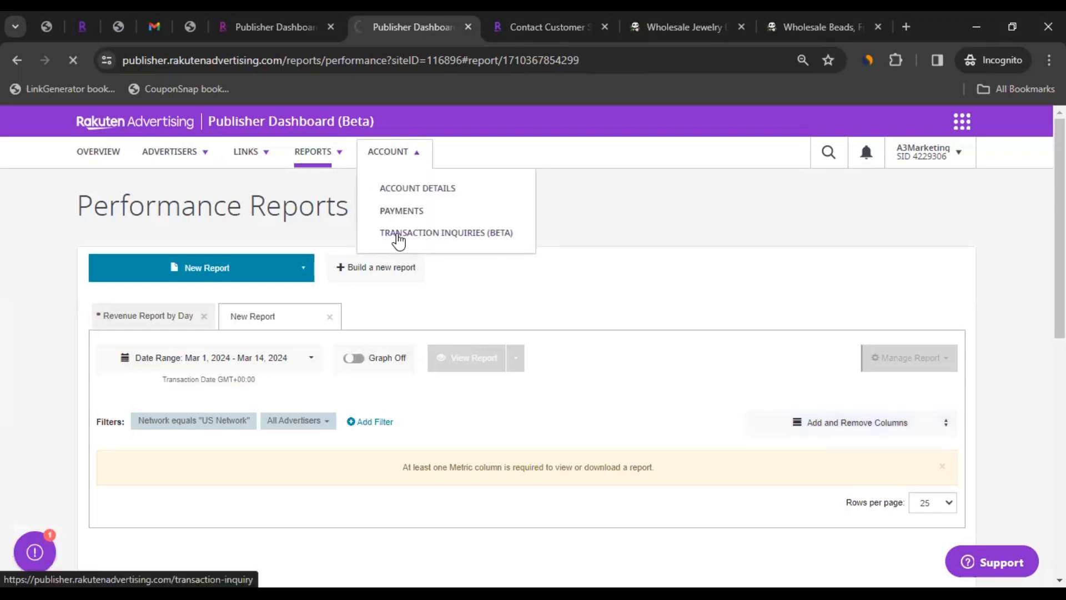
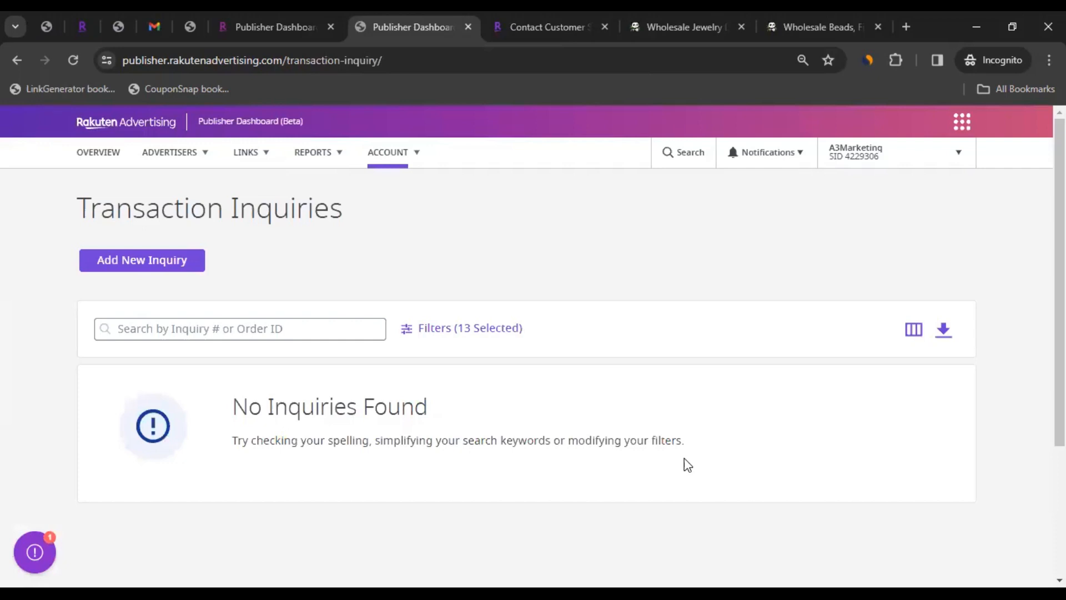
pyautogui.click(139, 265)
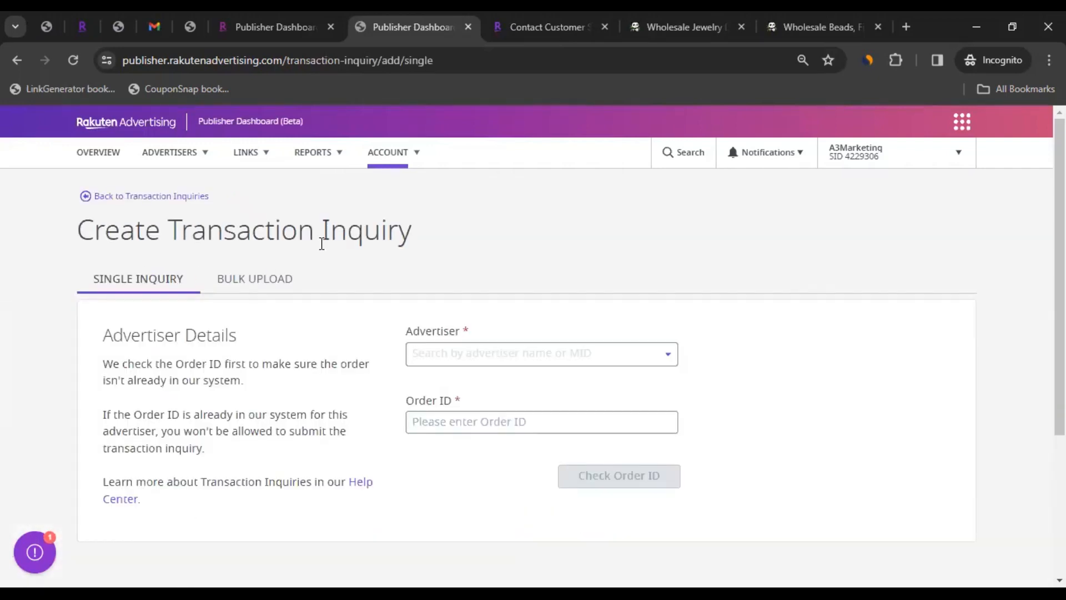
pyautogui.click(481, 357)
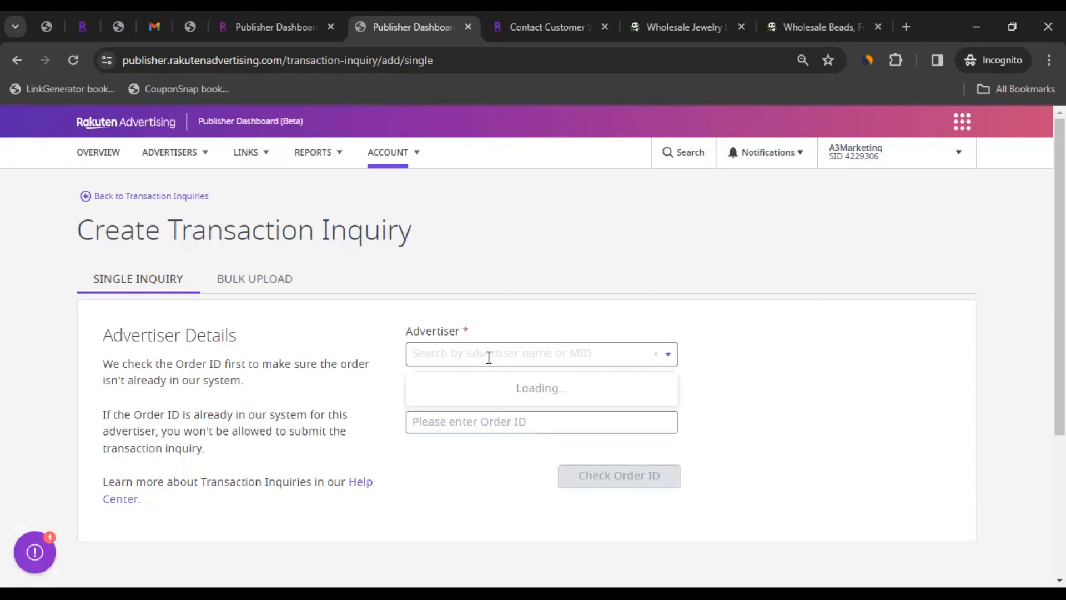
pyautogui.click(540, 392)
pyautogui.click(485, 425)
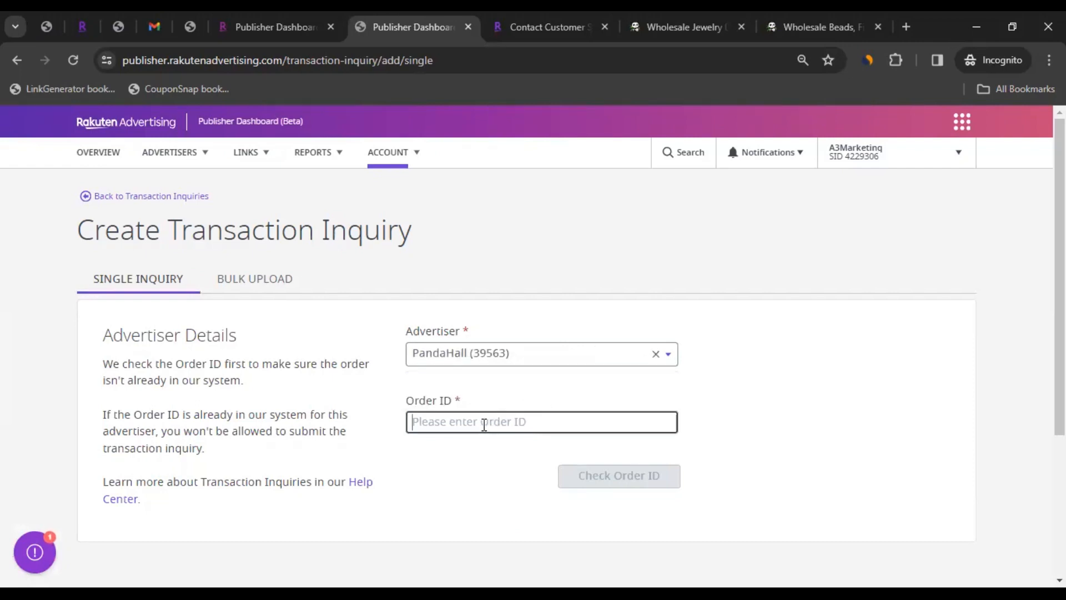
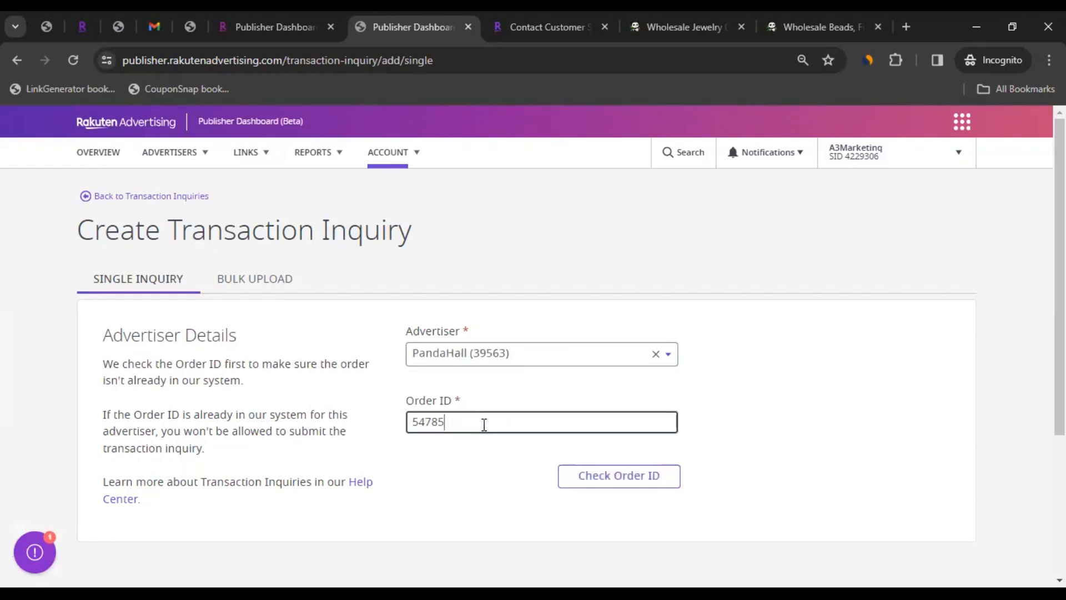
pyautogui.click(657, 479)
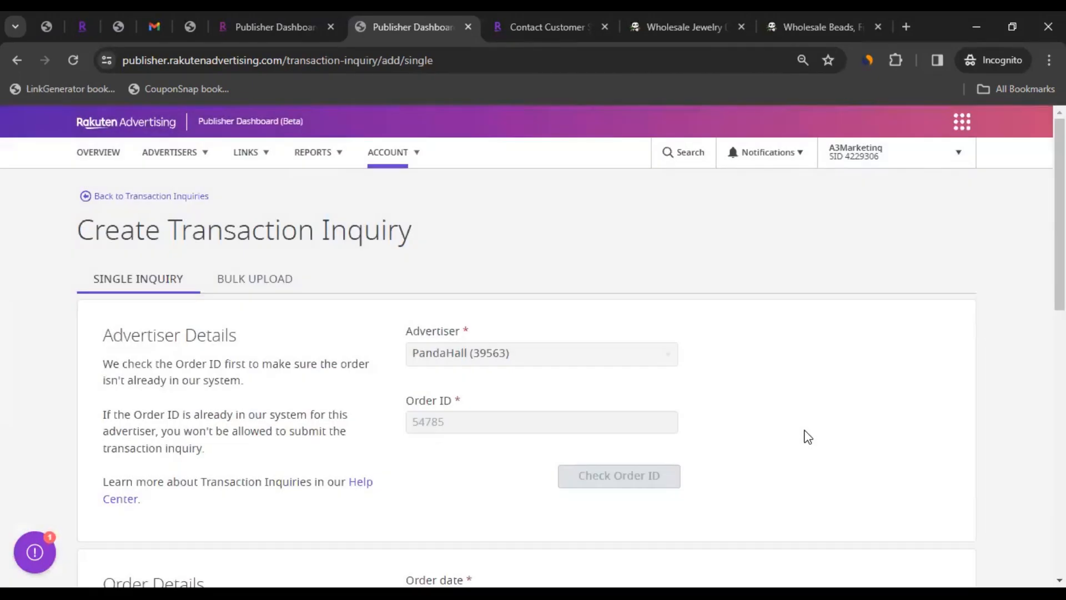
# - Review the inquiry result, then return to the transaction inquiries list
pyautogui.scroll(-5, 410, 400)
pyautogui.scroll(-4, 496, 380)
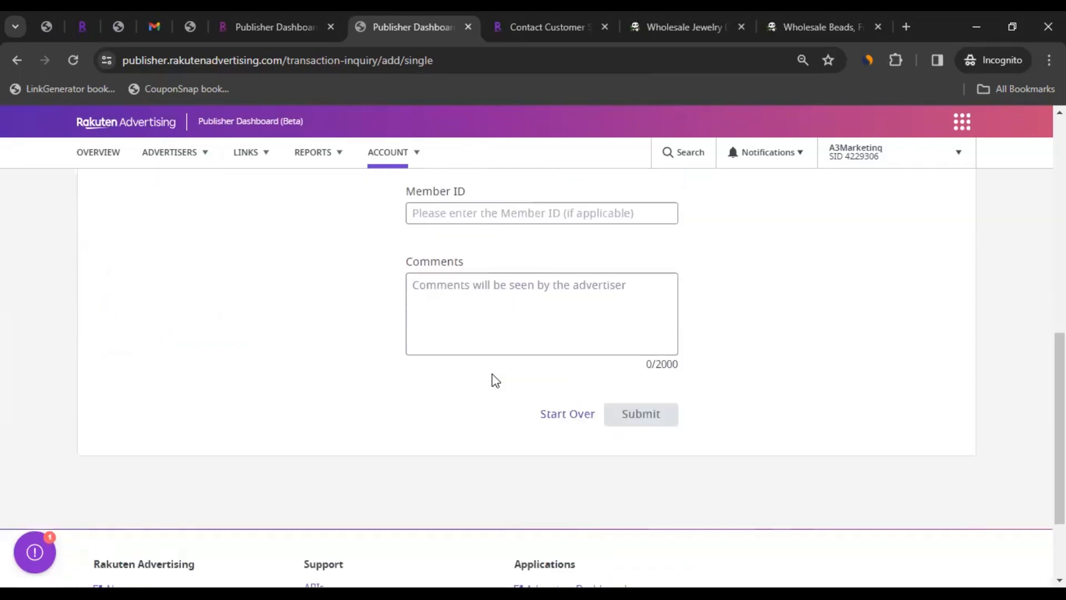
pyautogui.scroll(-2, 612, 361)
pyautogui.scroll(10, 619, 302)
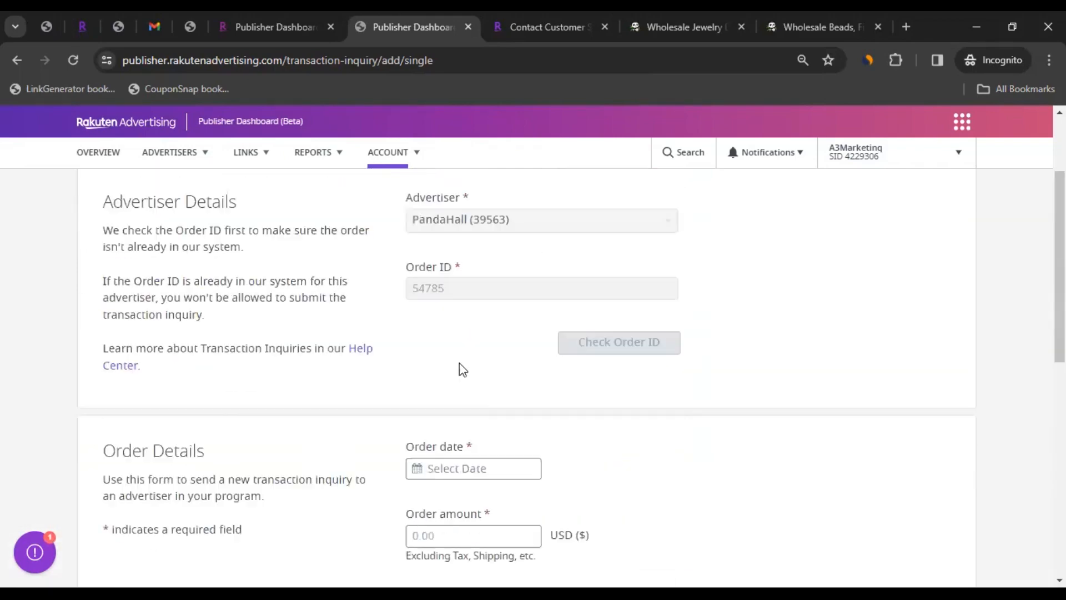
pyautogui.scroll(3, 462, 370)
pyautogui.click(133, 196)
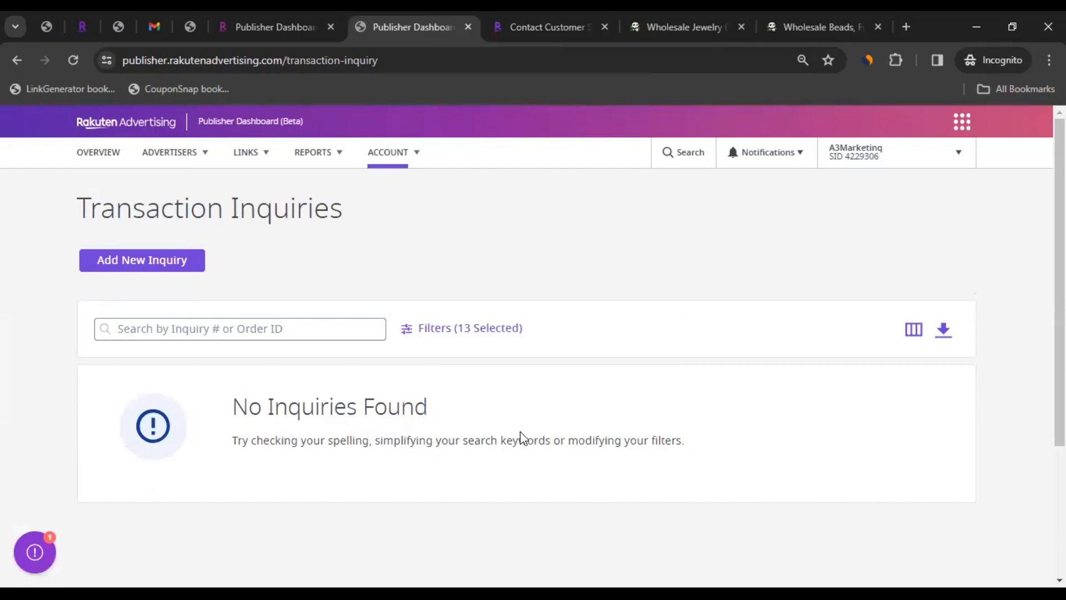
# - Glance at the inquiry filter options, then go to Account > Payments
pyautogui.click(469, 327)
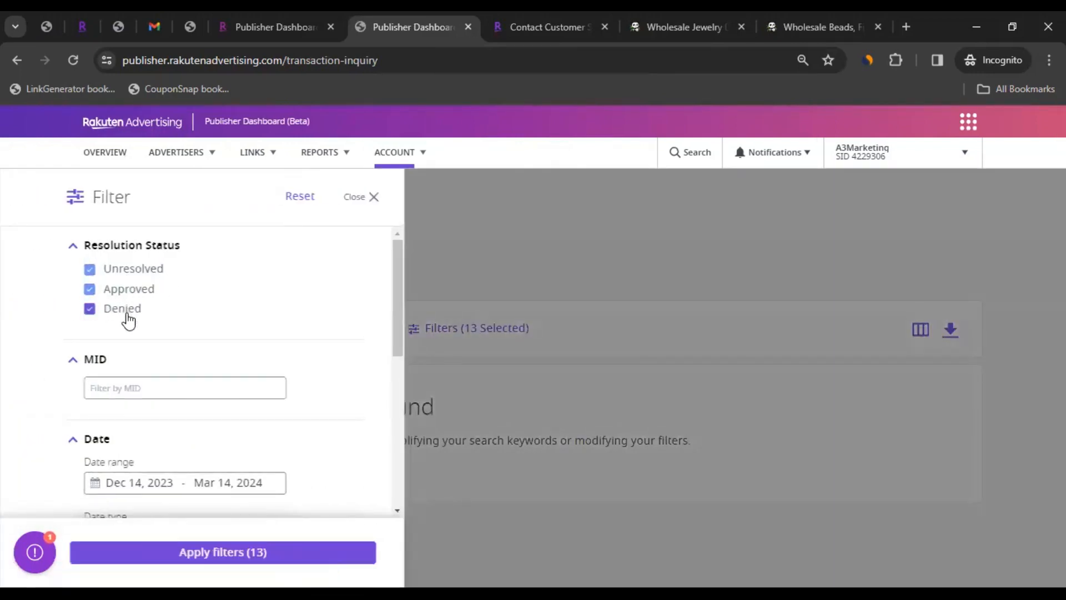
pyautogui.scroll(-7, 225, 398)
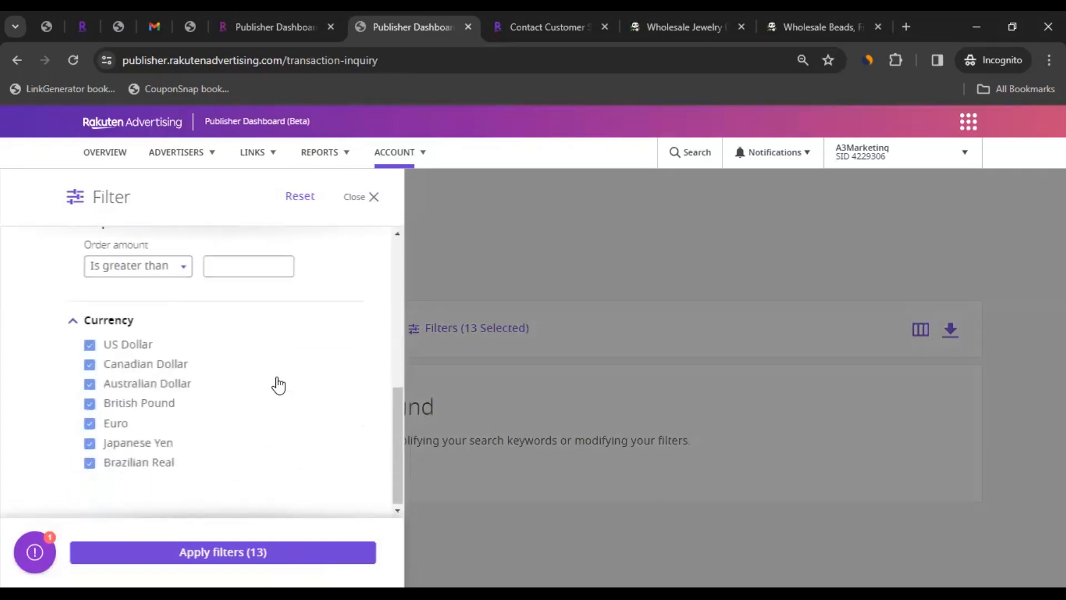
pyautogui.click(719, 293)
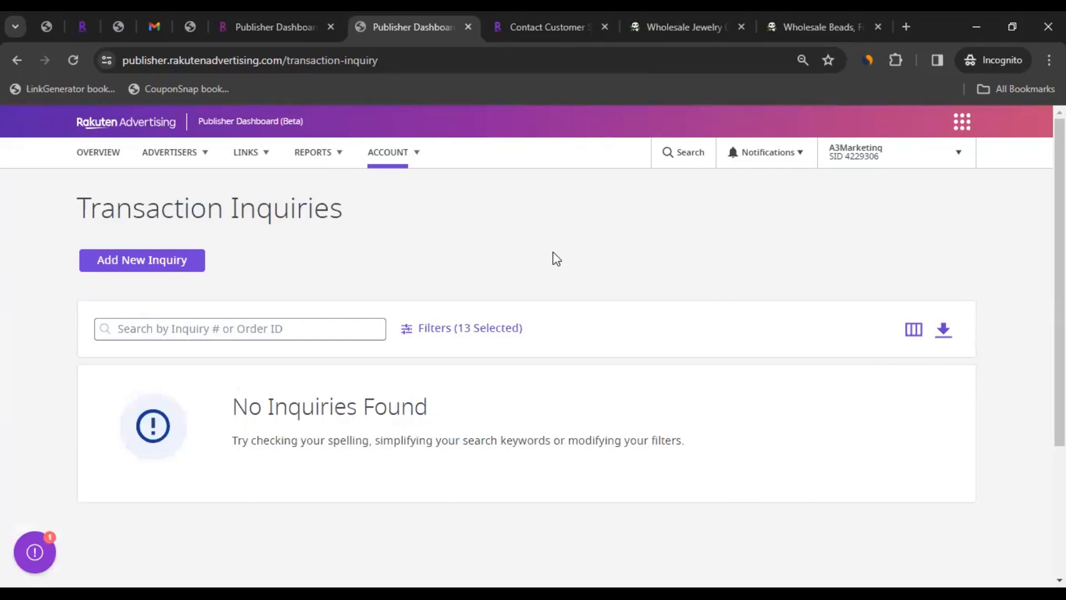
pyautogui.click(404, 158)
pyautogui.click(409, 212)
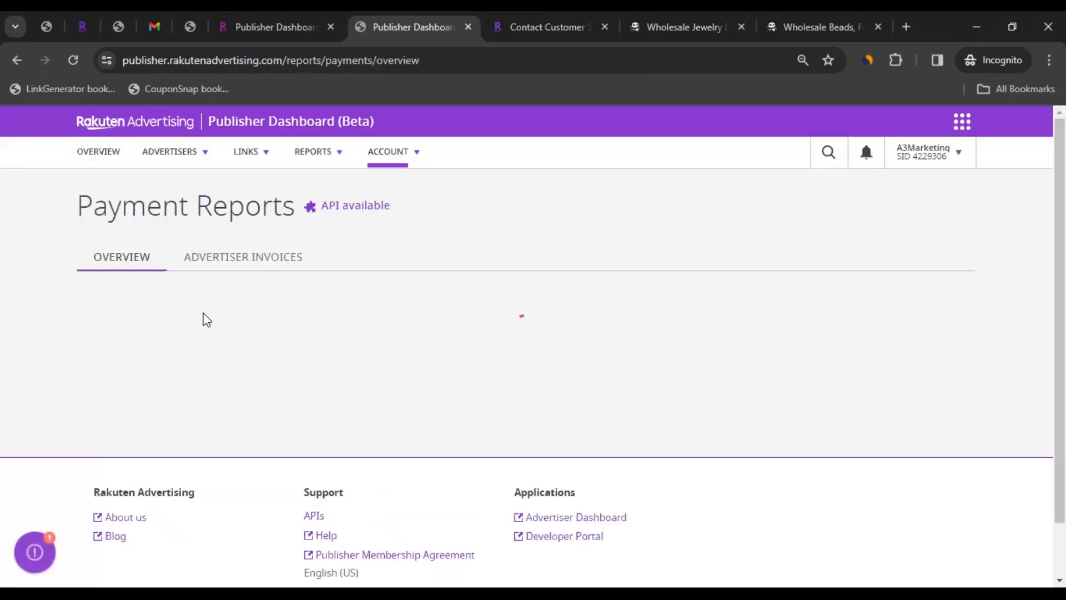
# - Scroll the Payment Reports overview and open Advertiser Invoices, which shows No Payments Found
pyautogui.scroll(-4, 89, 404)
pyautogui.scroll(1, 106, 406)
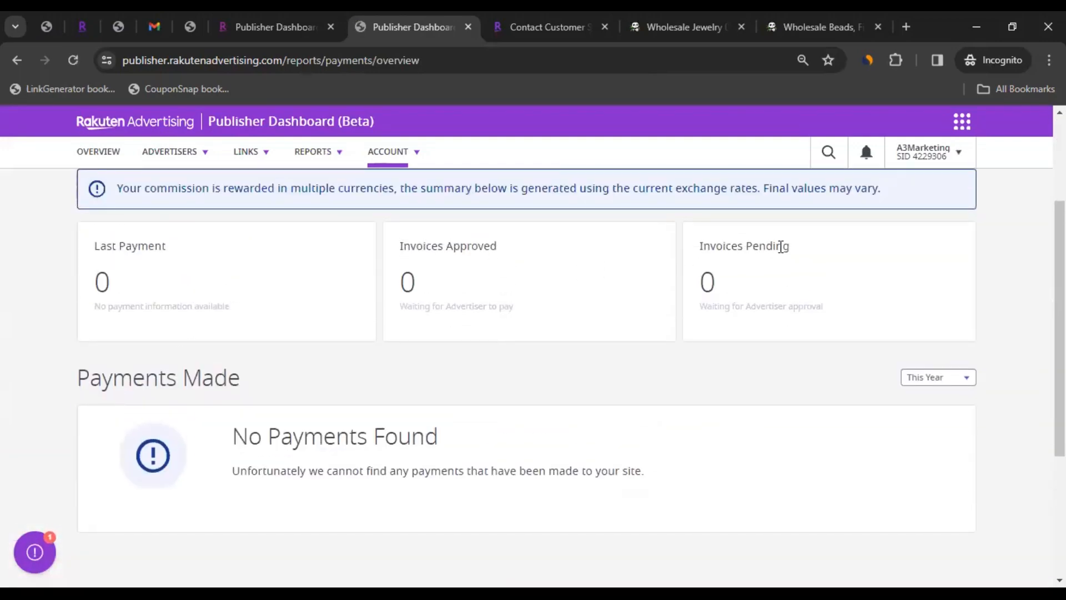
pyautogui.scroll(-3, 289, 431)
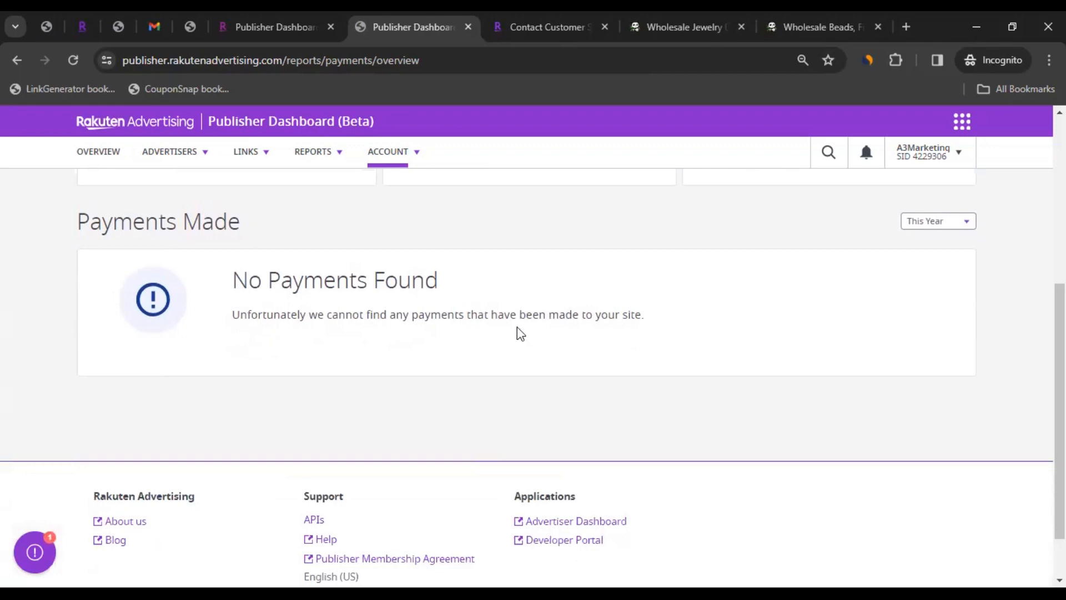
pyautogui.scroll(4, 499, 352)
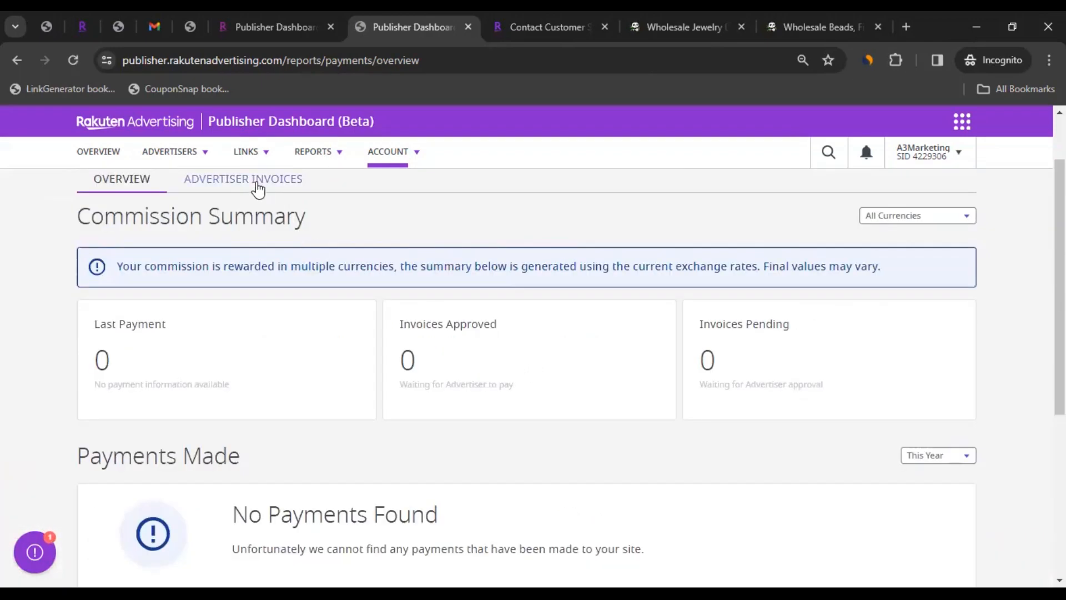
pyautogui.click(258, 189)
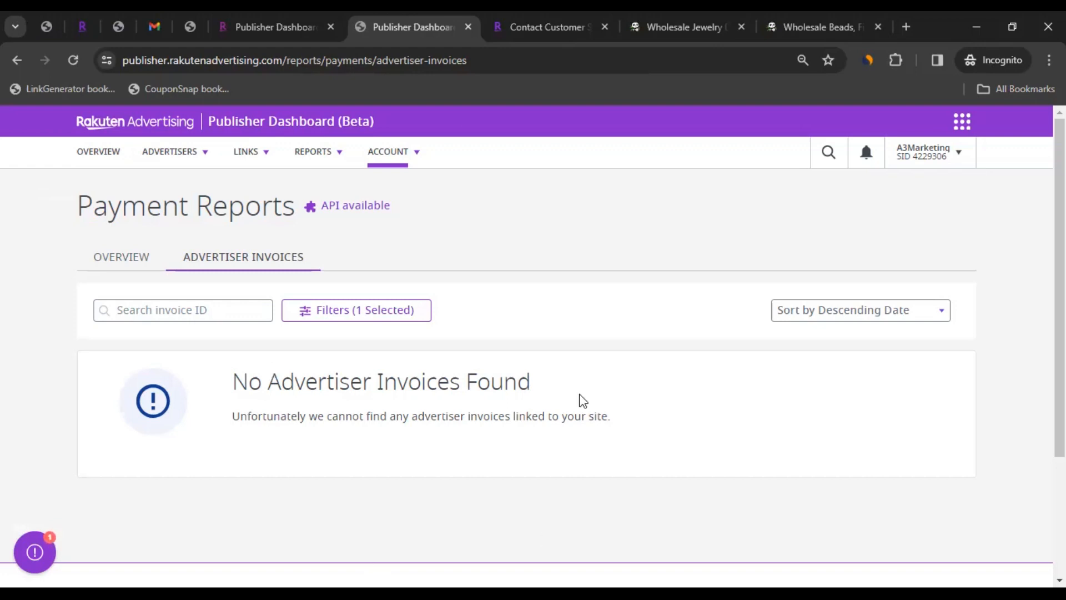
# - Return to the Payments Overview, peek at the search categories and notifications, closing both
pyautogui.click(126, 262)
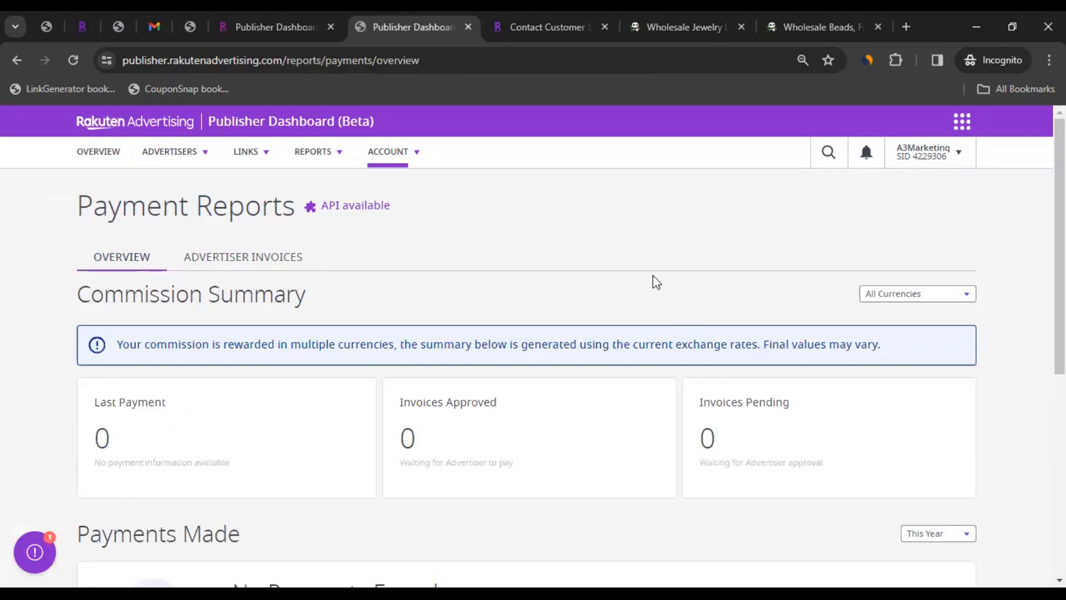
pyautogui.click(830, 156)
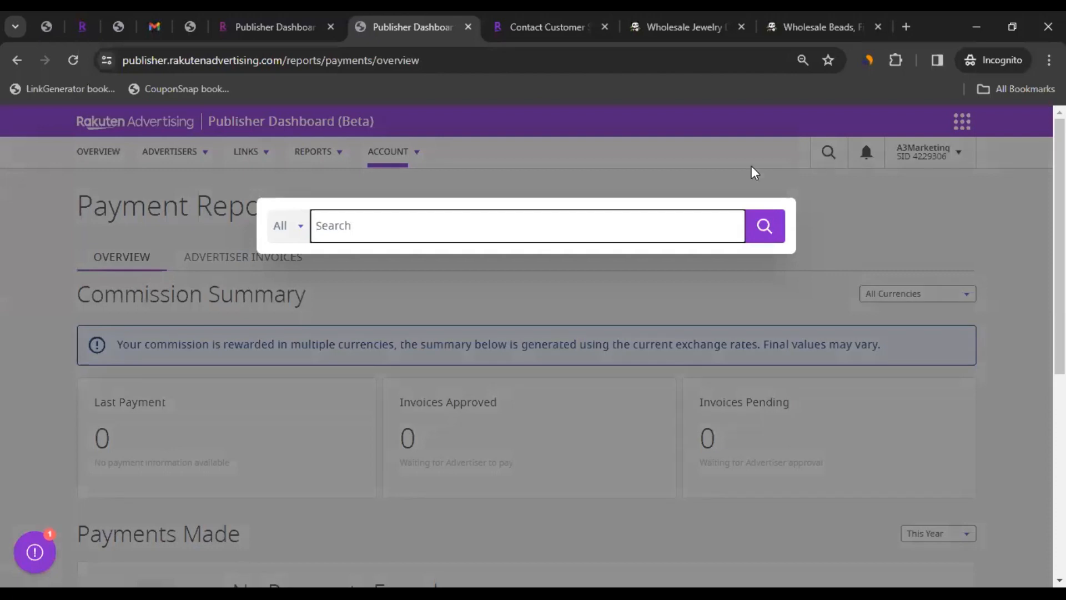
pyautogui.click(273, 235)
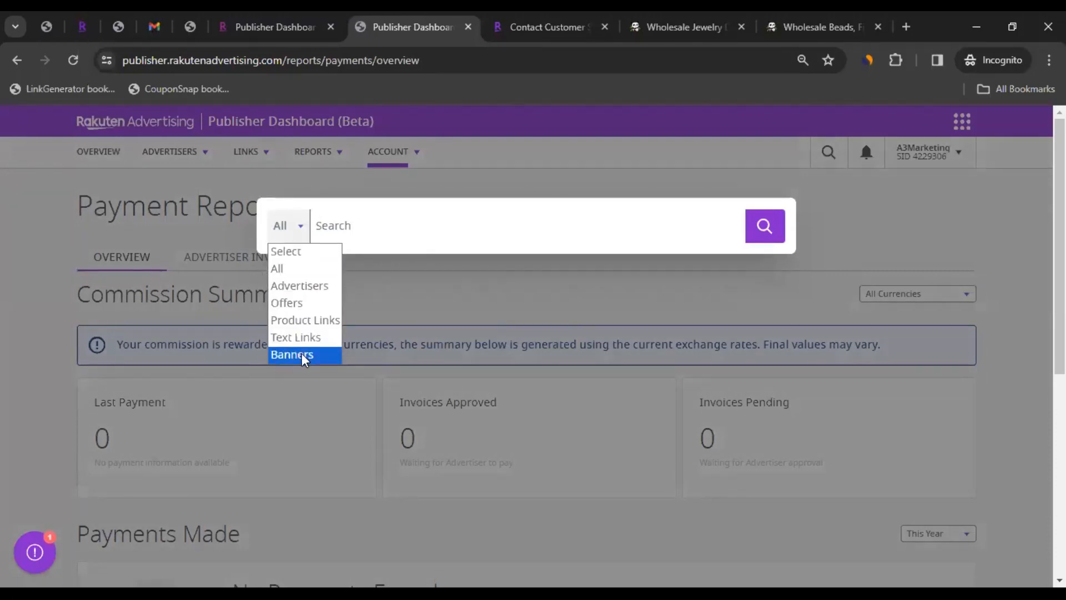
pyautogui.click(915, 264)
pyautogui.click(865, 161)
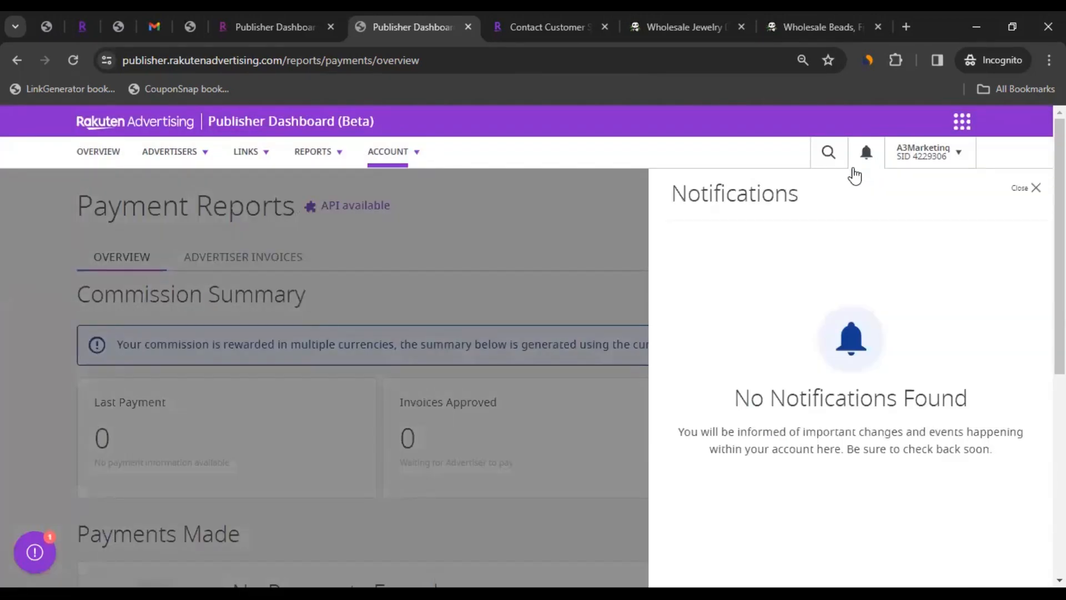
pyautogui.click(1034, 191)
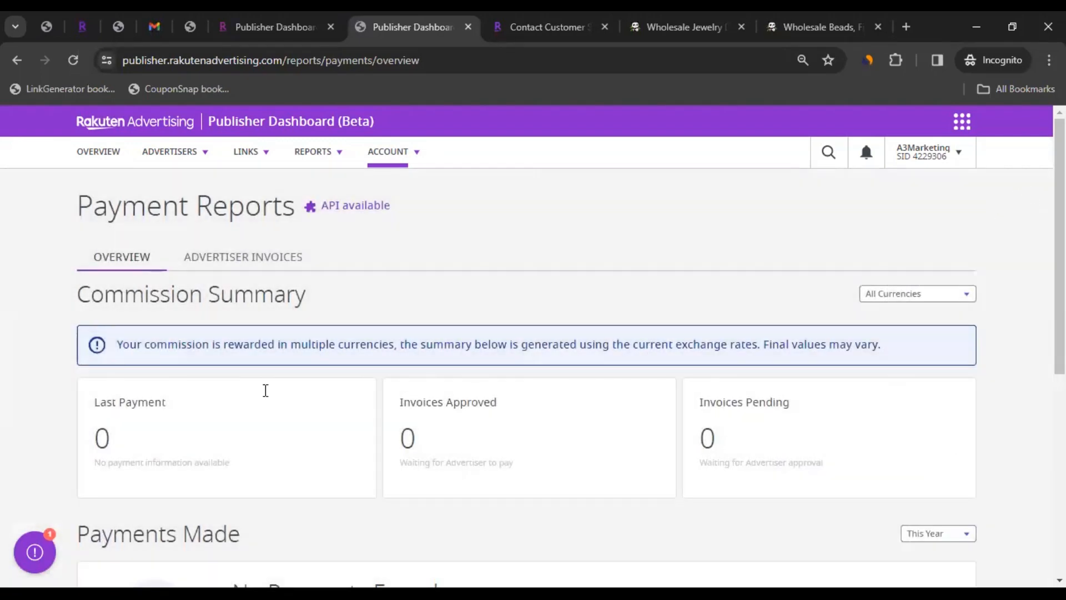
# - Browse the help panel's Changelog, then switch to the Roadmap of feature requests under review
pyautogui.click(37, 558)
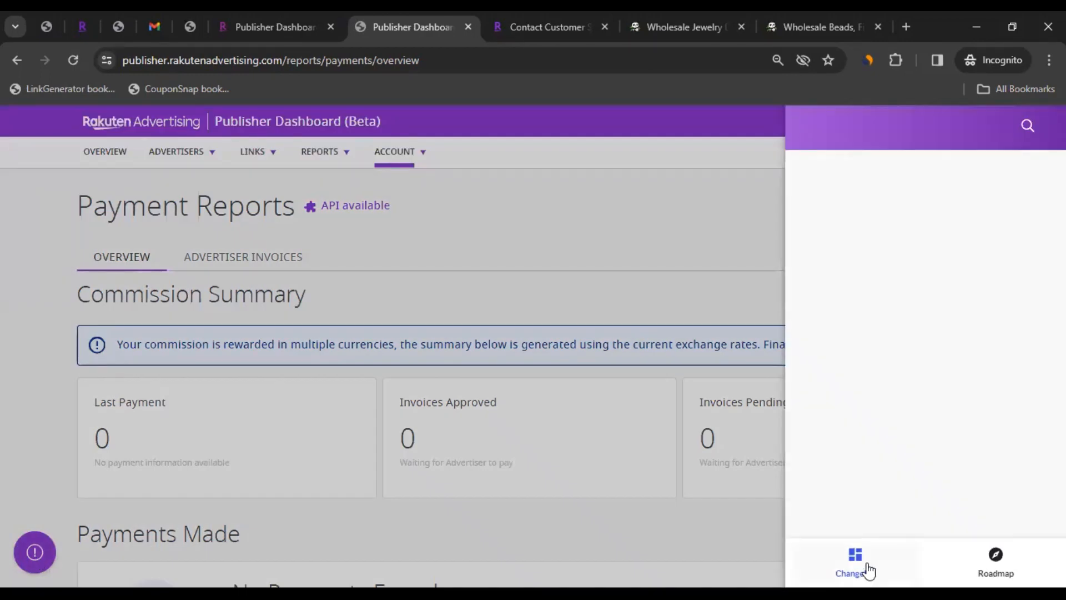
pyautogui.click(865, 570)
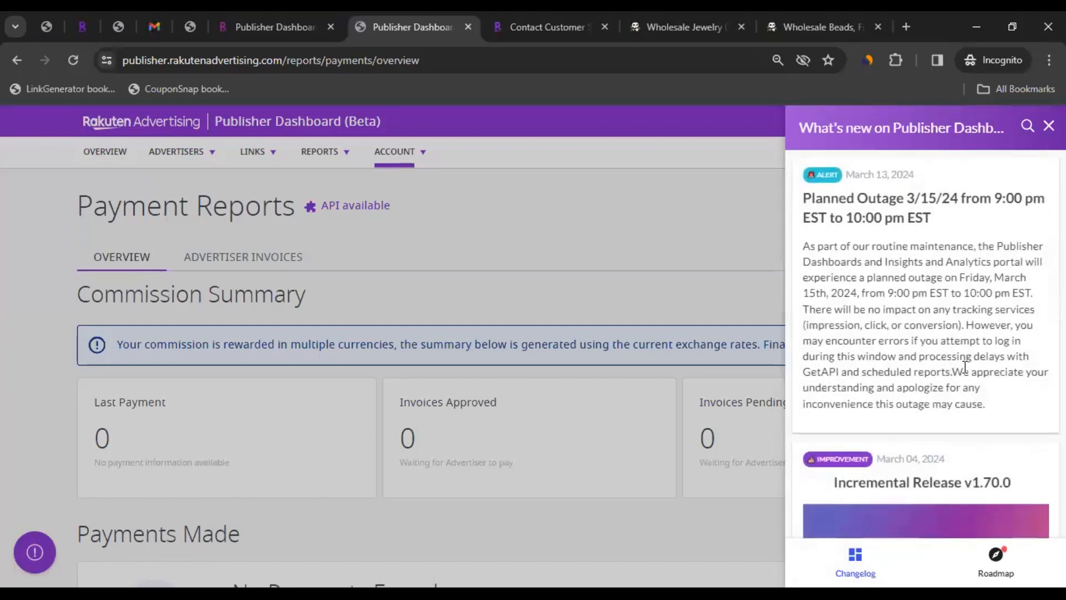
pyautogui.scroll(-10, 966, 370)
pyautogui.scroll(-4, 969, 374)
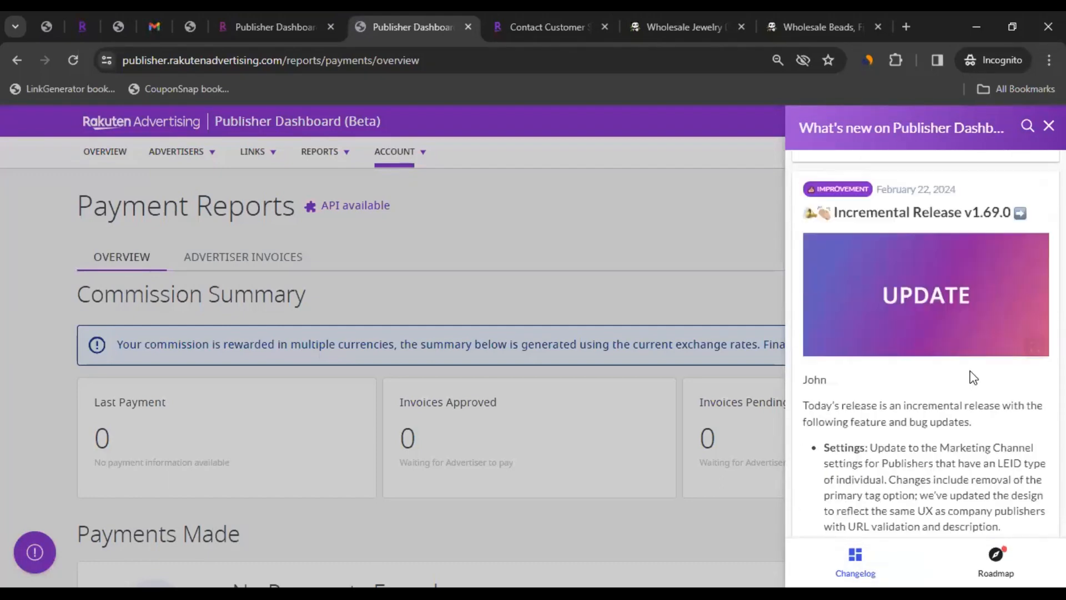
pyautogui.scroll(12, 994, 456)
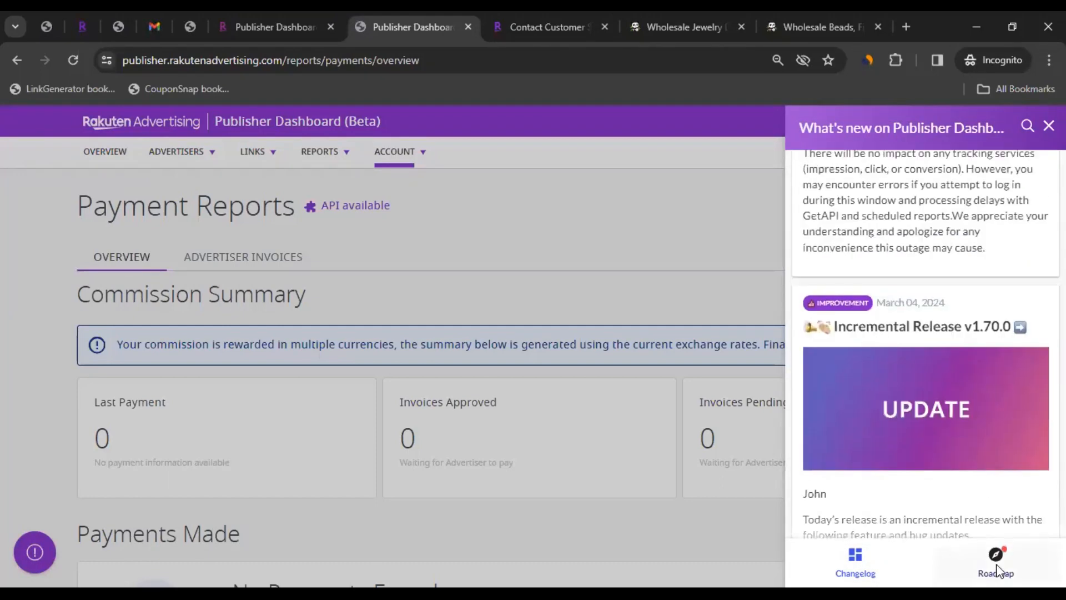
pyautogui.click(997, 569)
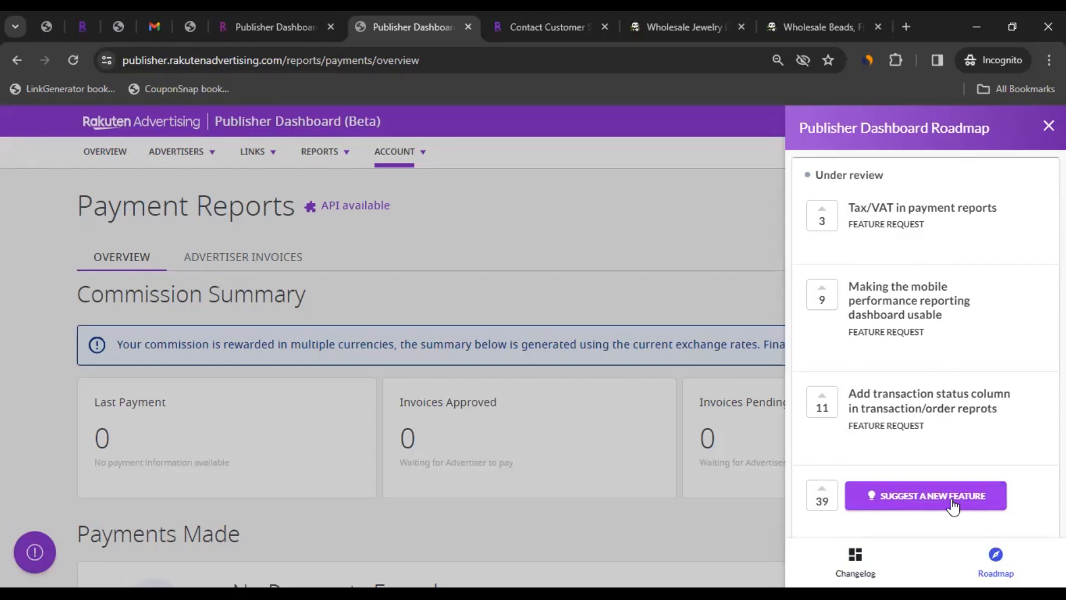
# - Open and dismiss the feature suggestion form, then close the Roadmap panel
pyautogui.click(923, 509)
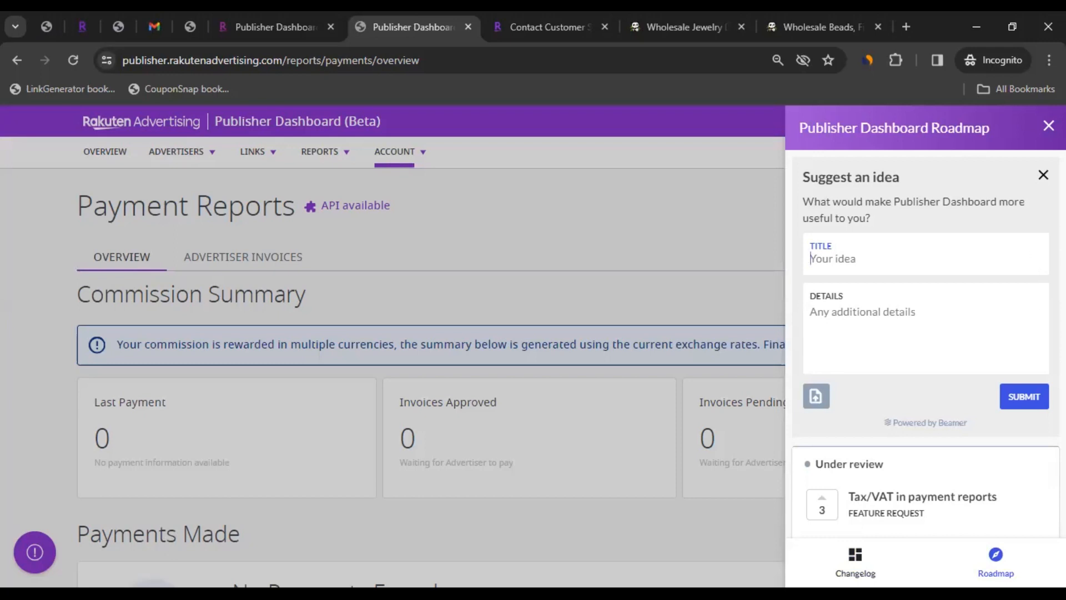
pyautogui.click(1043, 175)
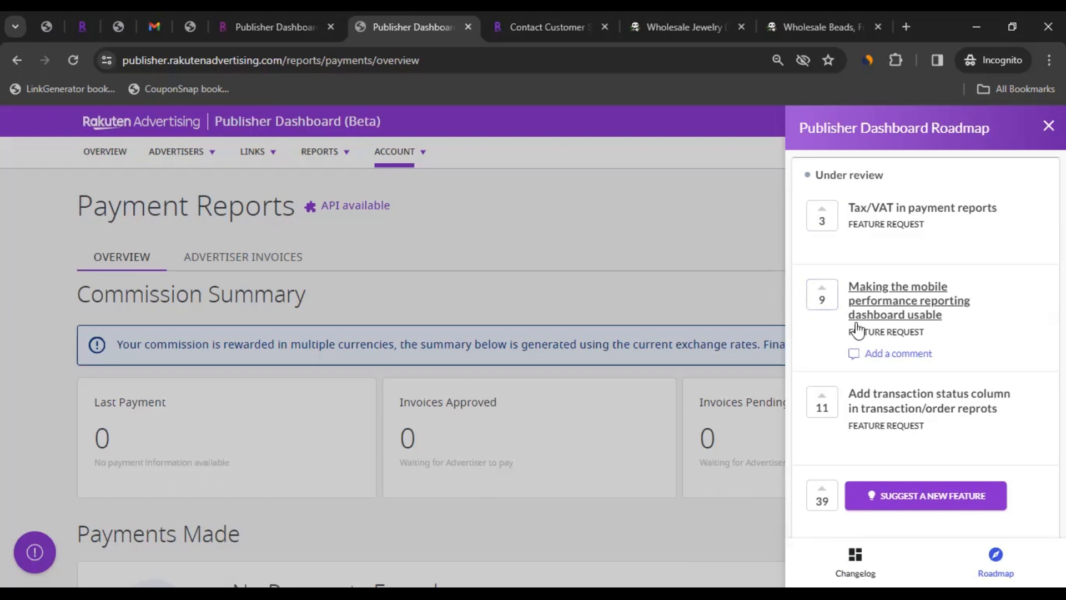
pyautogui.scroll(-5, 914, 373)
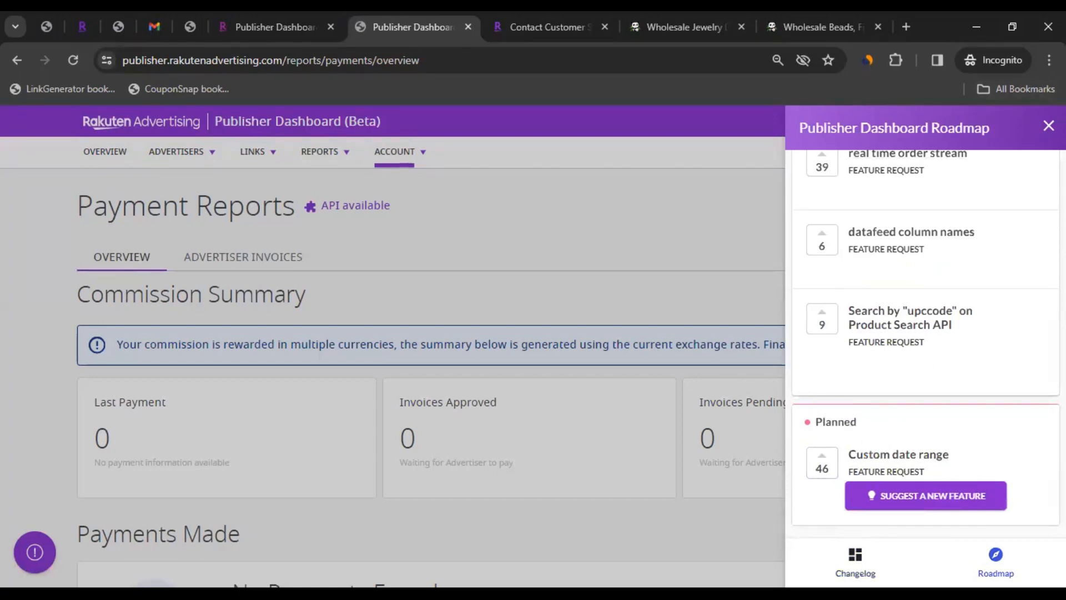
pyautogui.click(57, 284)
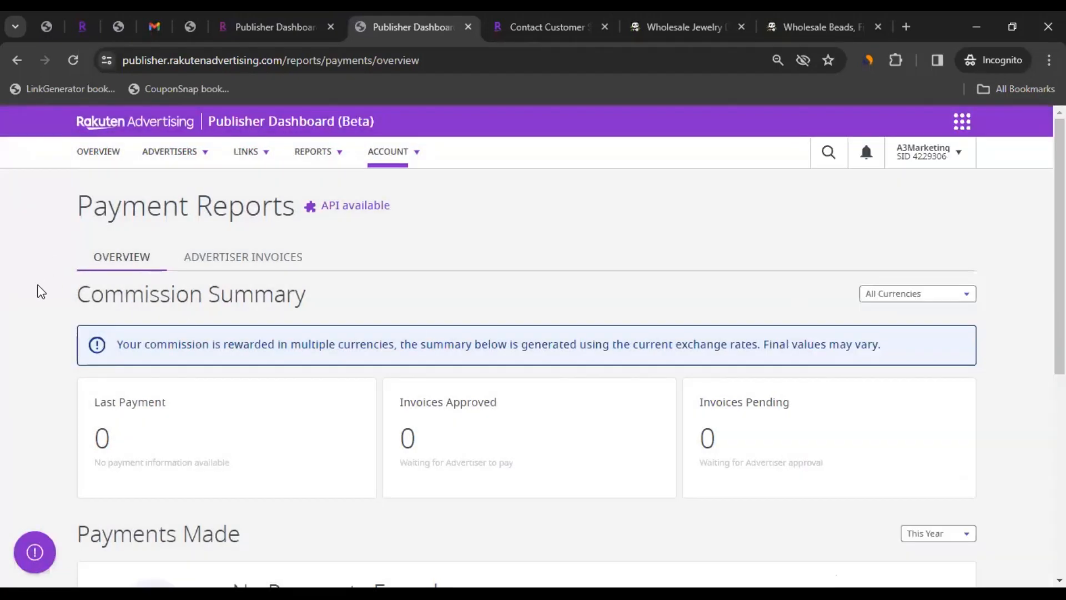
# - Check the footer's APIs page, then open Help under Support in a background tab
pyautogui.scroll(-6, 40, 291)
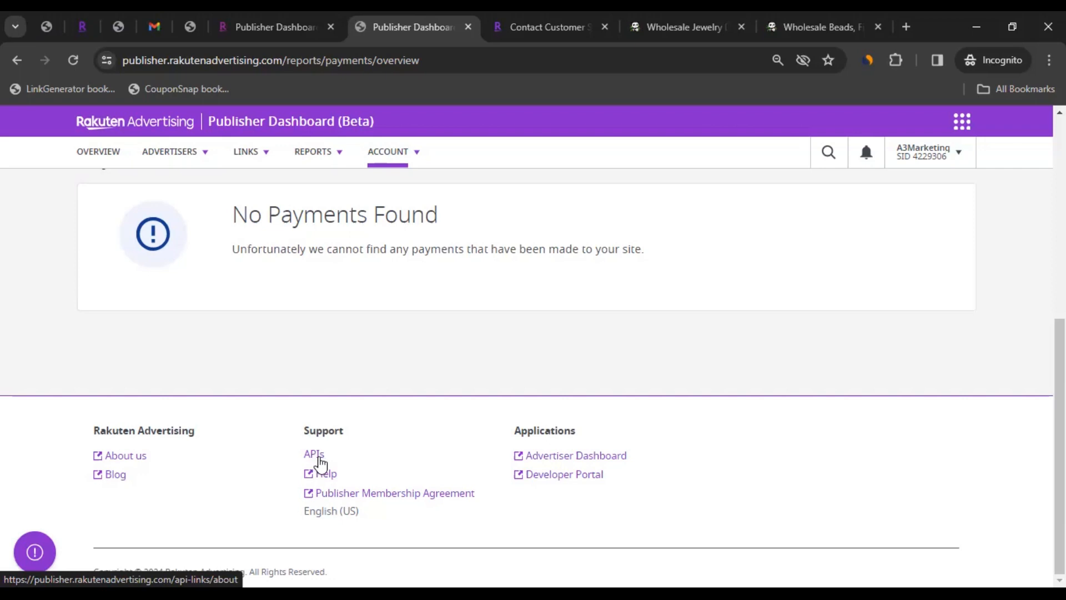
pyautogui.click(581, 476)
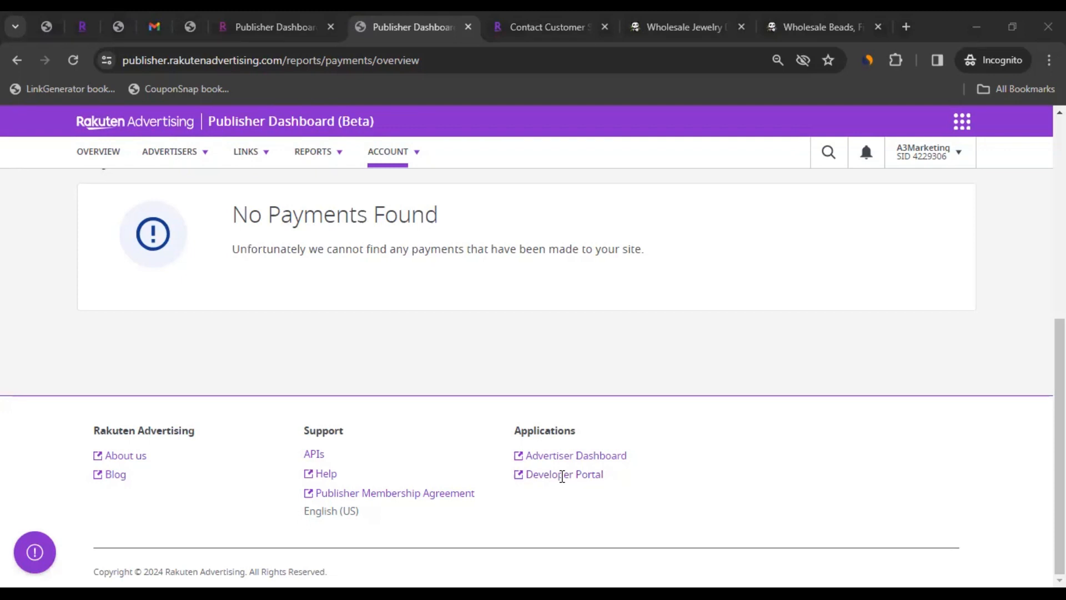
pyautogui.click(474, 522)
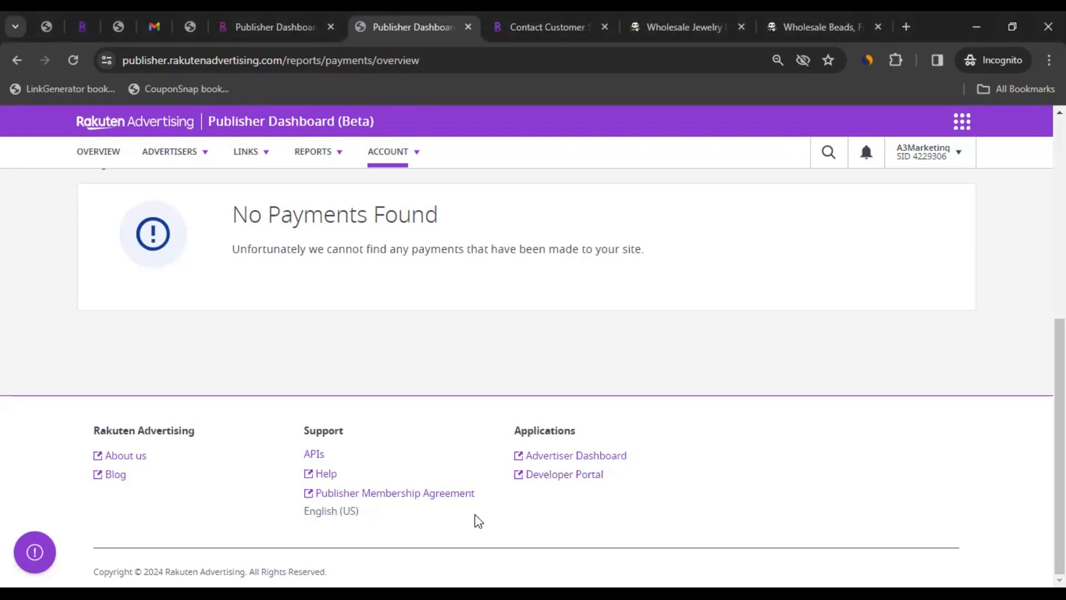
pyautogui.middleClick(322, 477)
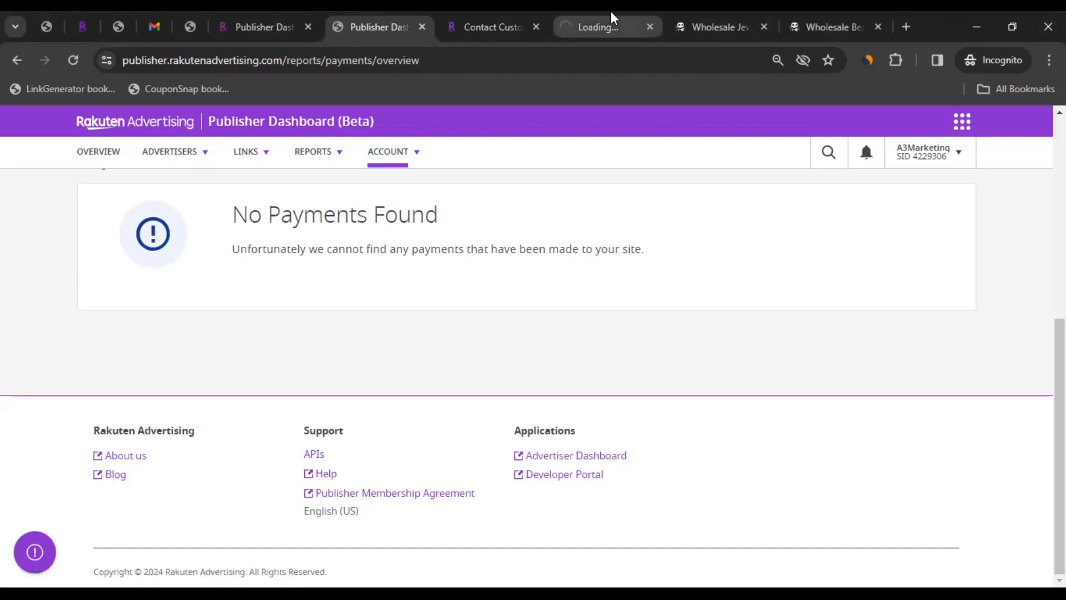
# - Compare the Help Center home with Contact Customer Support, then return to PandaHall's link details
pyautogui.click(609, 13)
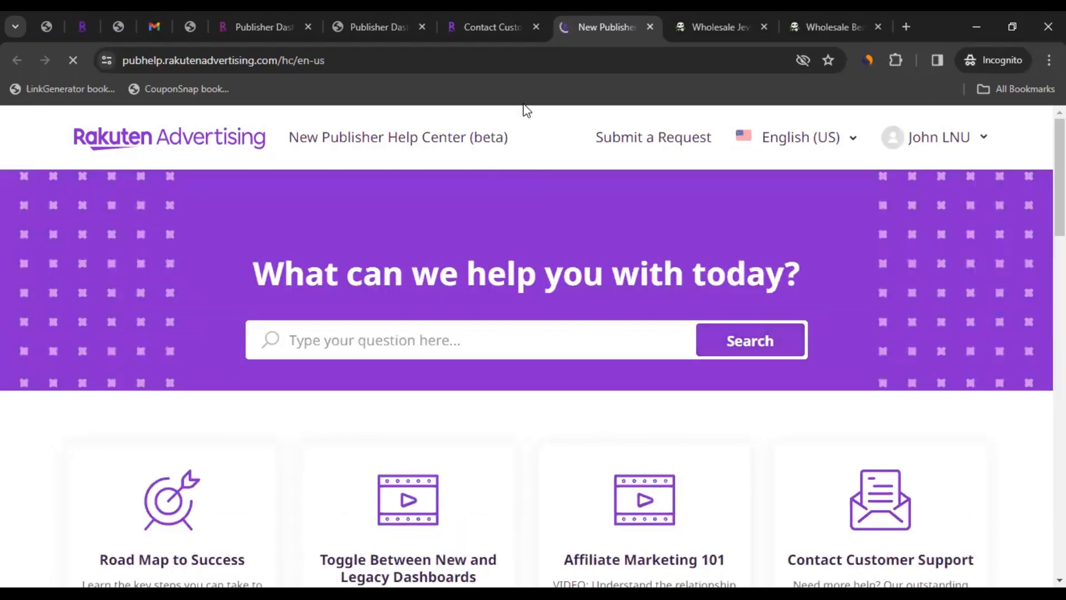
pyautogui.click(481, 28)
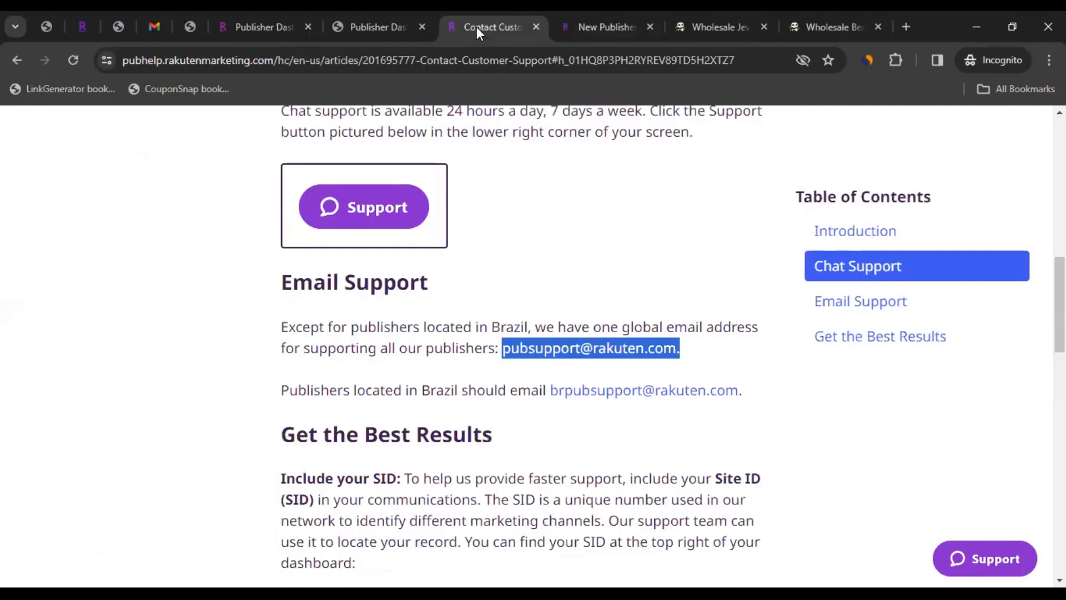
pyautogui.click(589, 21)
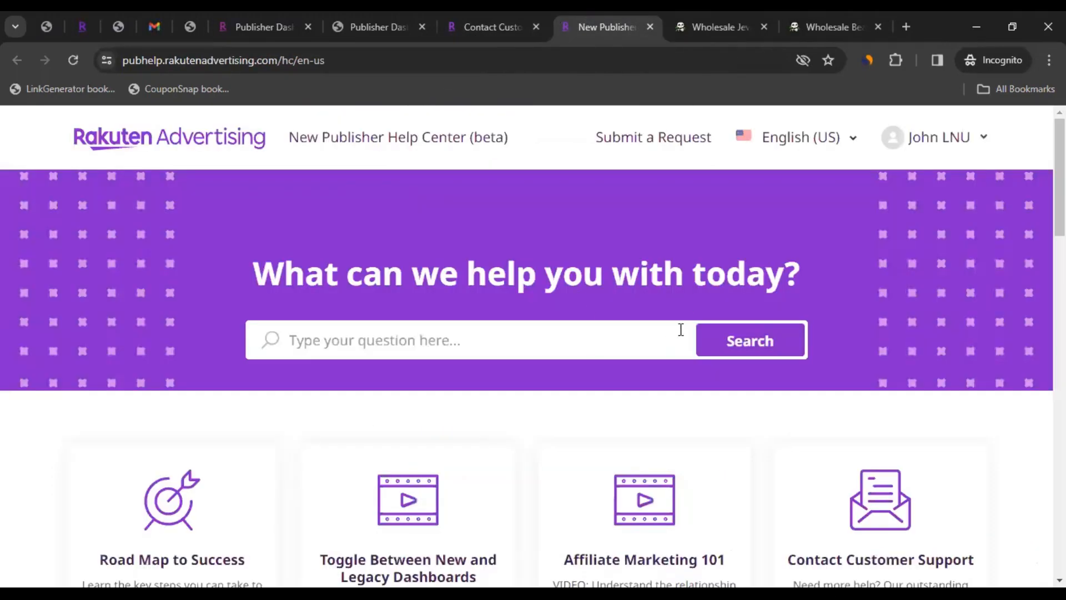
pyautogui.click(264, 26)
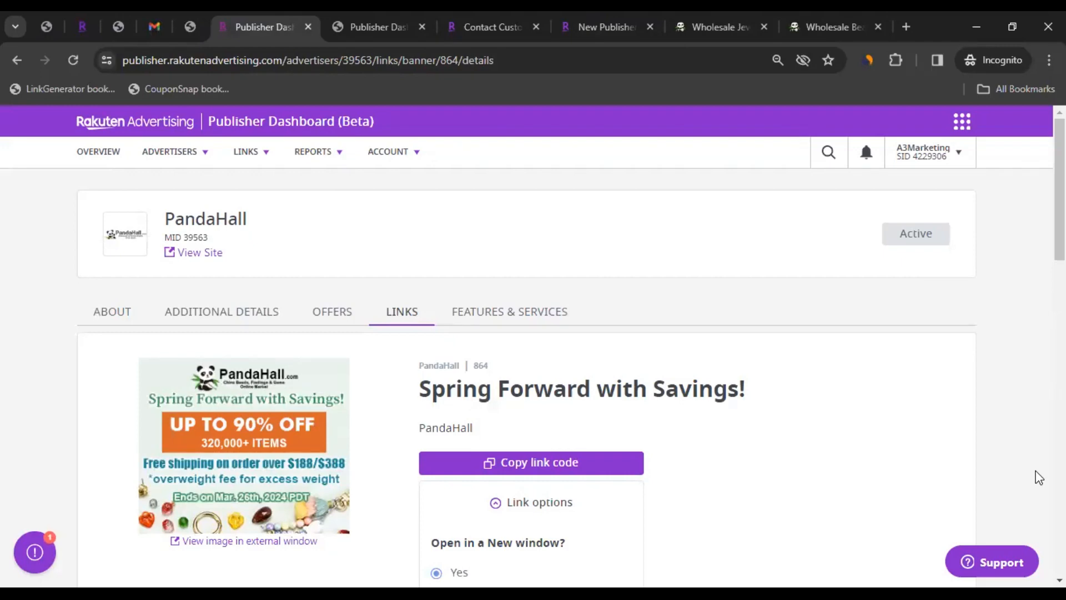
# - Explore the support assistant's Contact us and Leave a message options, minimize it, then go to rakutenadvertising.com
pyautogui.click(1005, 565)
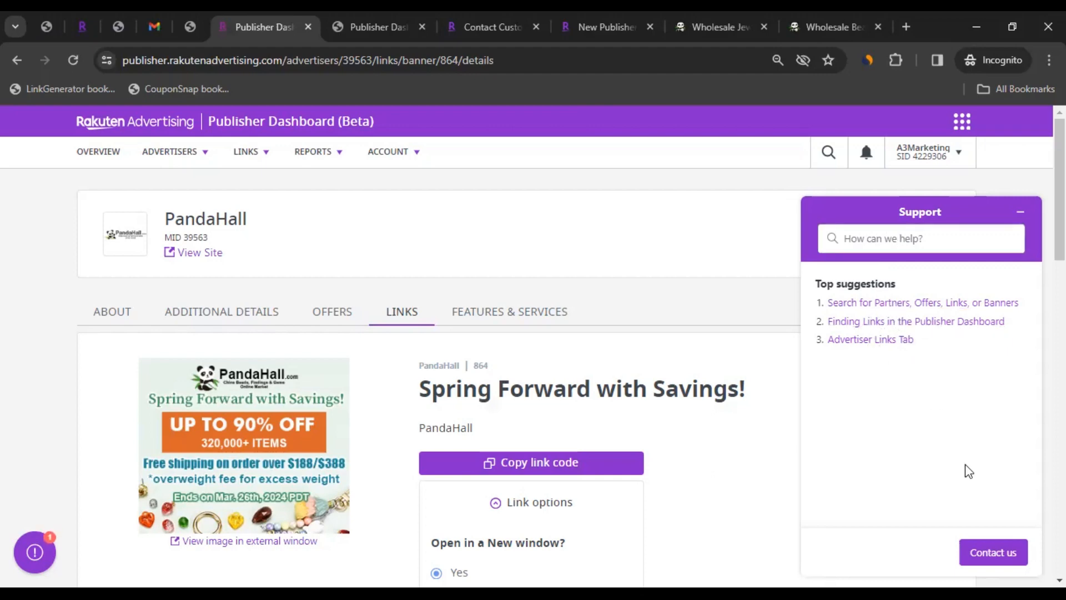
pyautogui.click(994, 553)
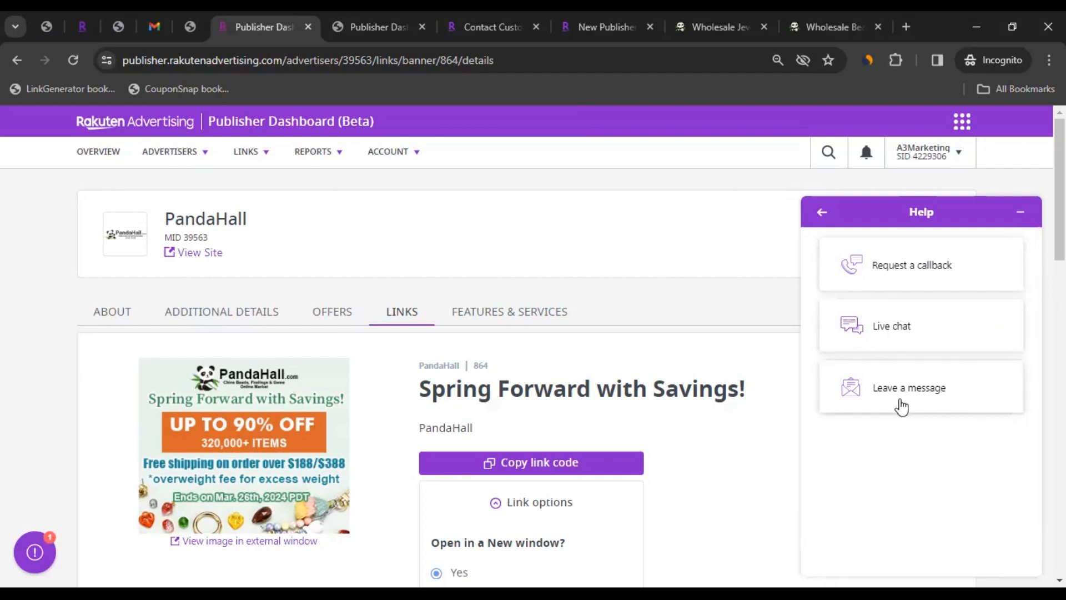
pyautogui.click(916, 392)
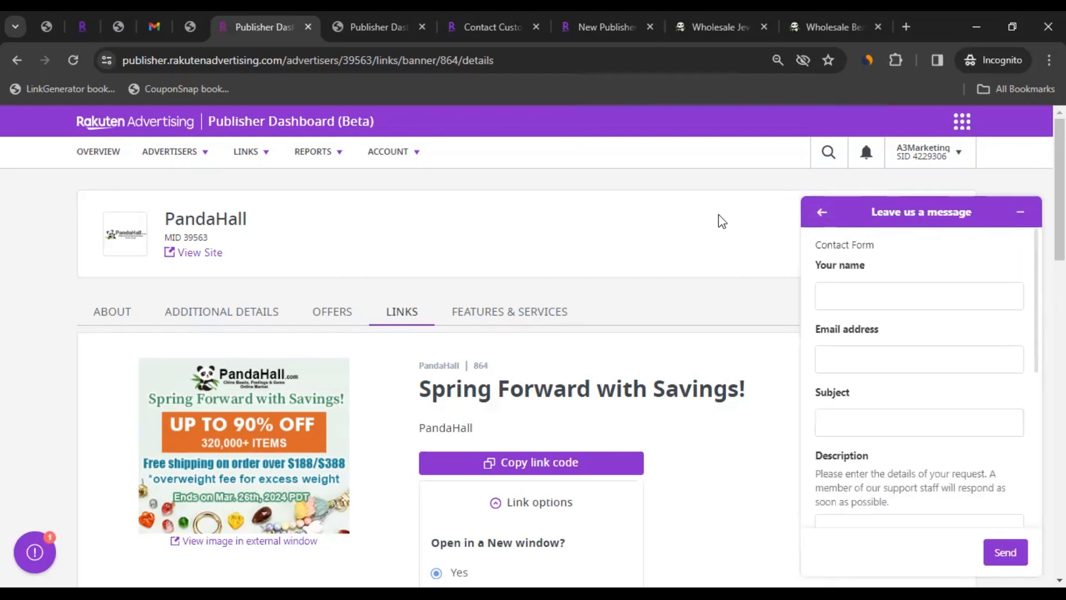
pyautogui.click(822, 212)
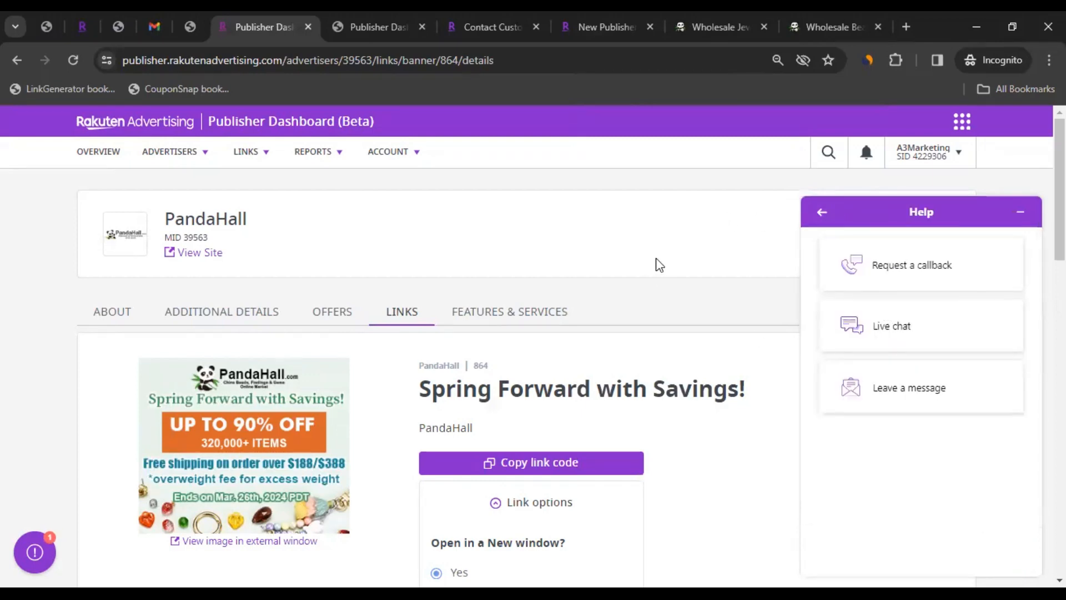
pyautogui.click(1020, 213)
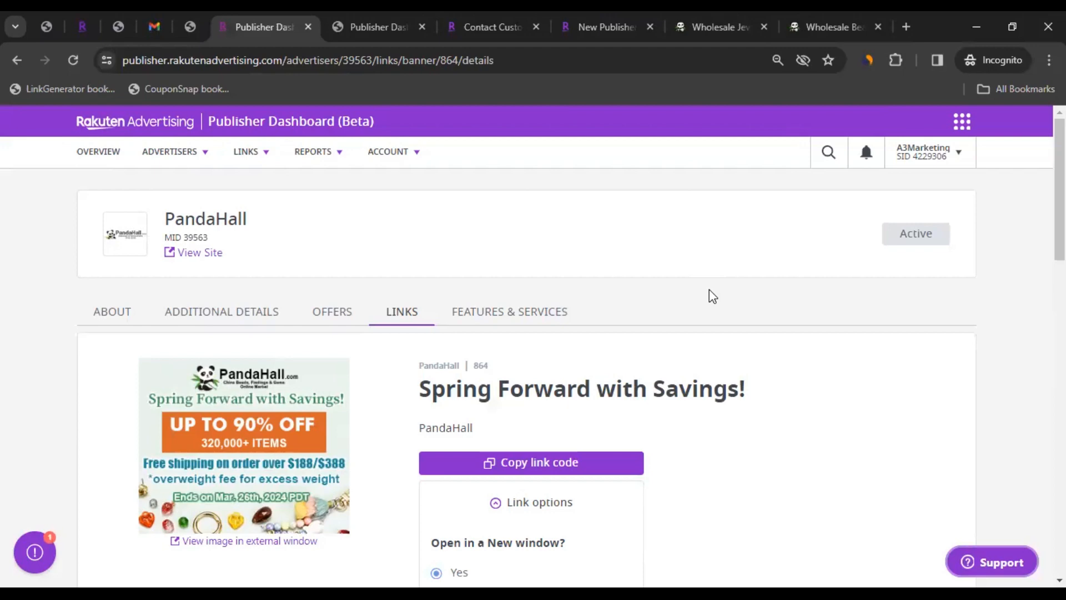
pyautogui.click(87, 17)
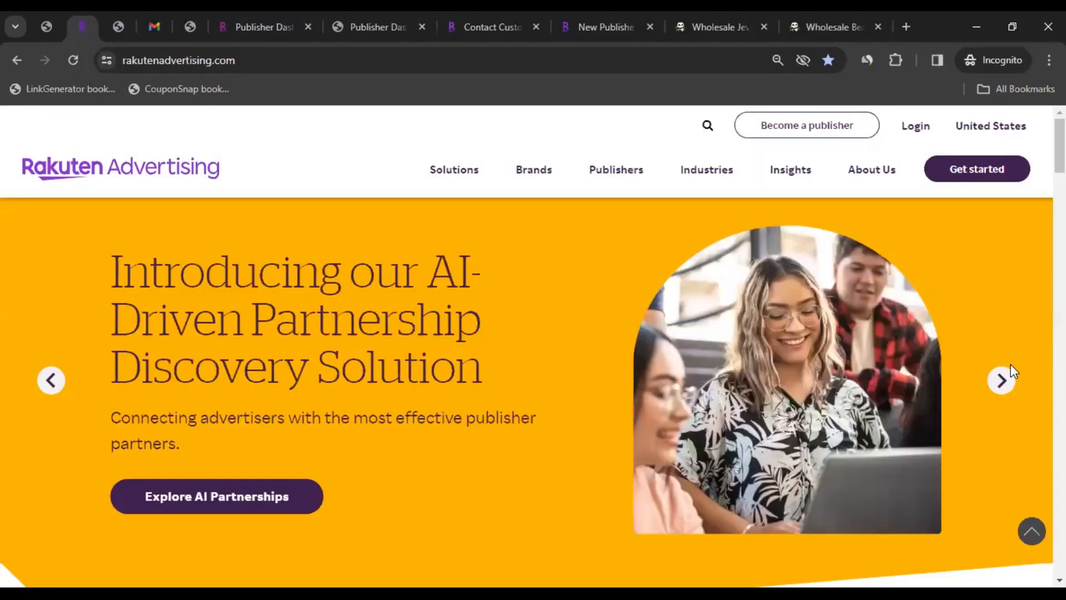
# - Open About Us > Contact Us in a new tab and scroll through it
pyautogui.moveTo(803, 178)
pyautogui.moveTo(859, 176)
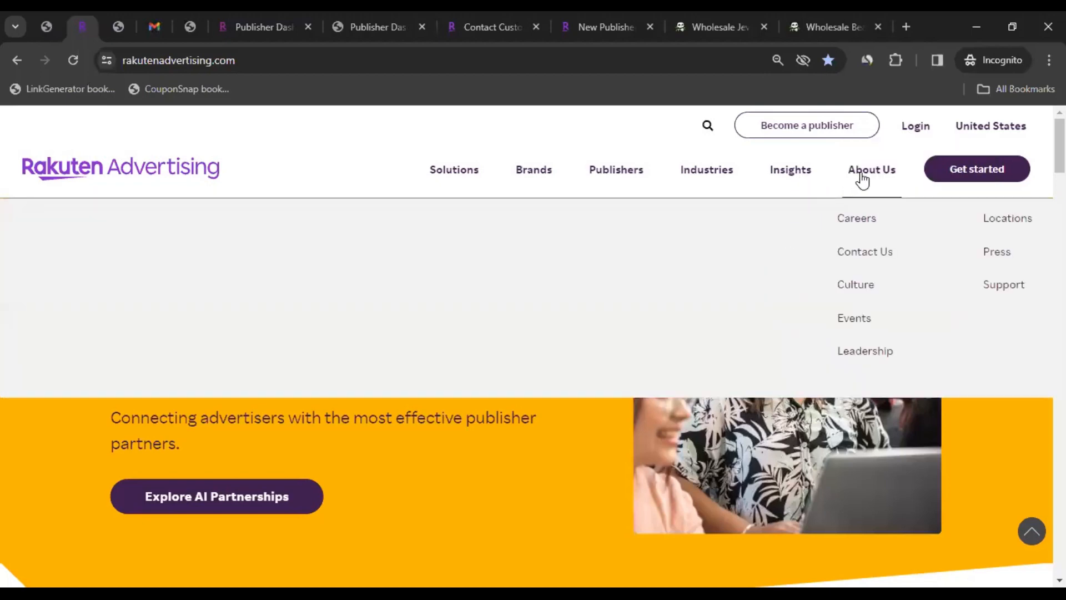
pyautogui.middleClick(876, 256)
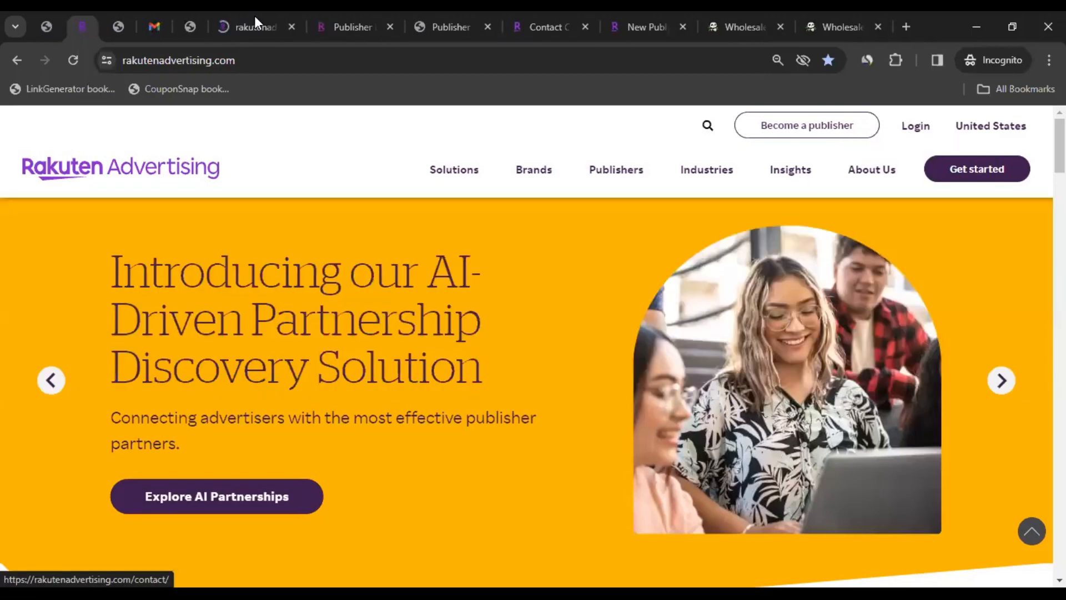
pyautogui.click(253, 15)
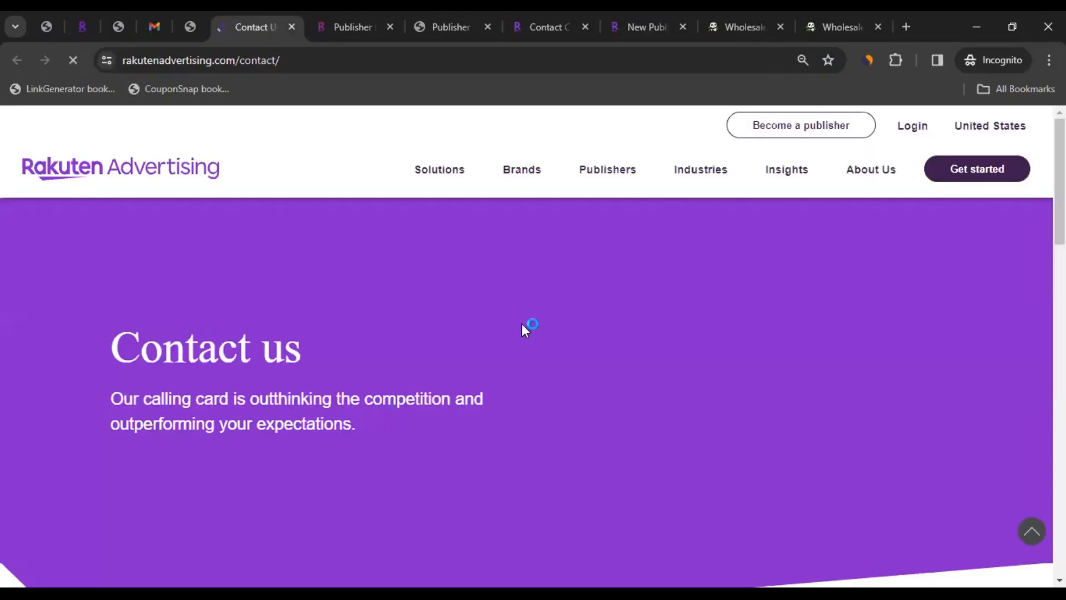
pyautogui.scroll(-8, 528, 326)
pyautogui.scroll(-3, 836, 405)
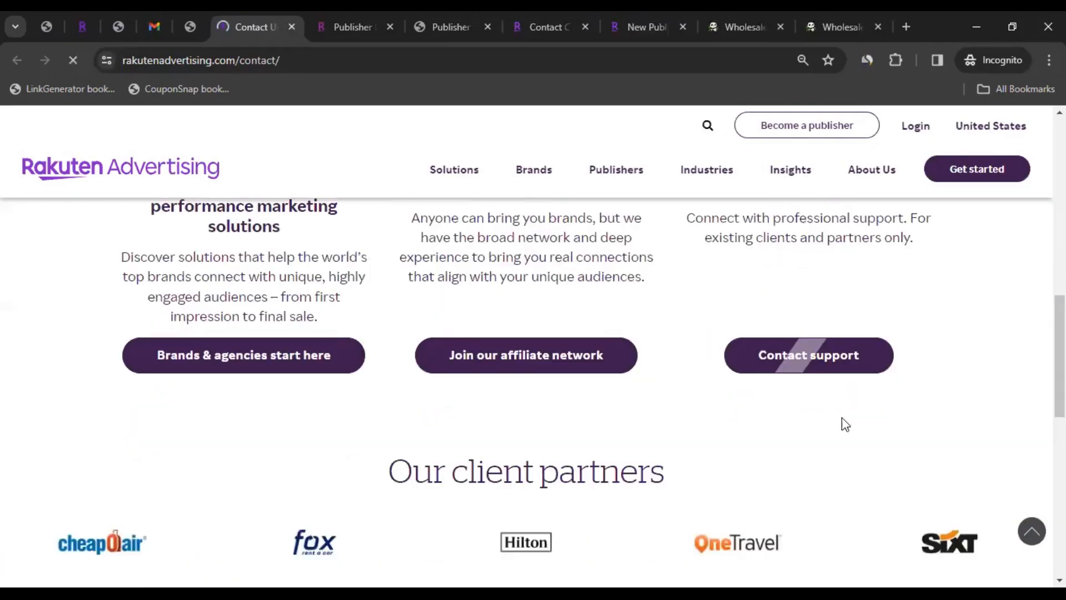
pyautogui.scroll(2, 839, 422)
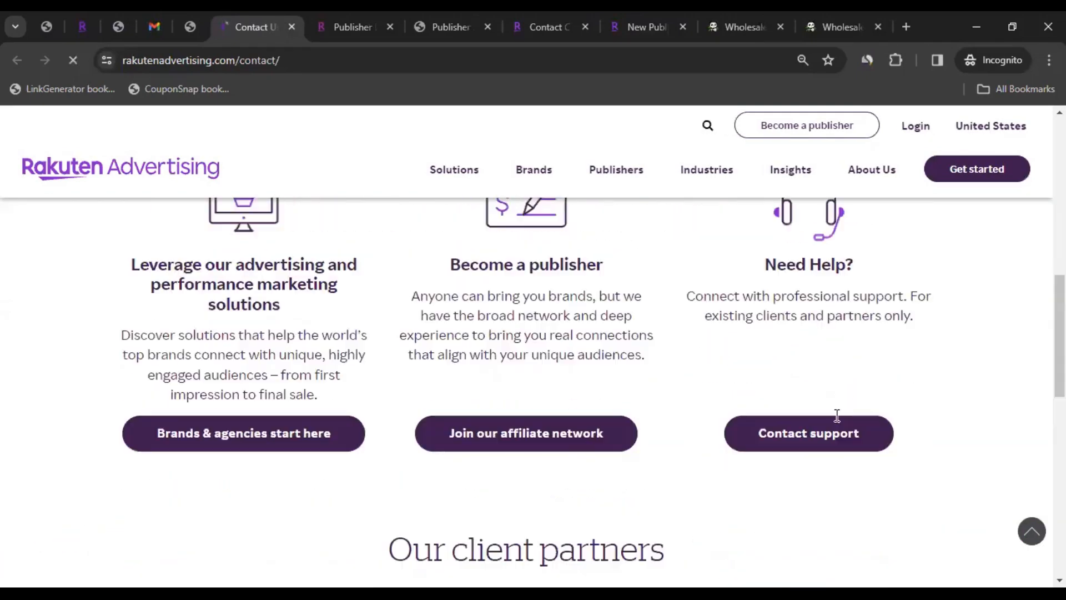
# - Open the Contact support page and highlight the Affiliate Network Publisher support e-mail
pyautogui.click(805, 441)
pyautogui.scroll(-5, 222, 334)
pyautogui.scroll(-6, 211, 371)
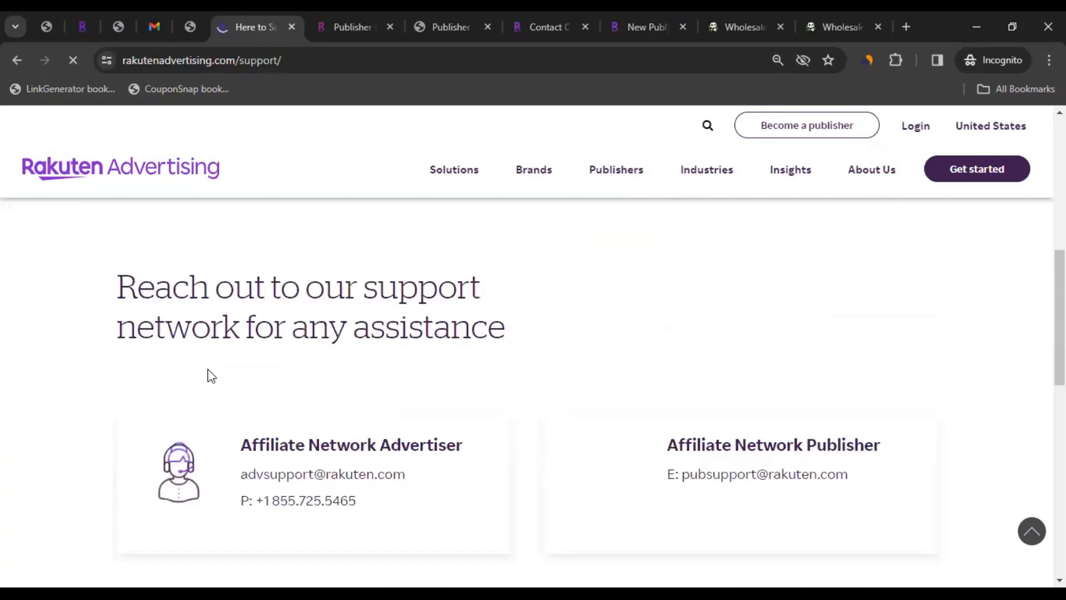
pyautogui.scroll(2, 776, 439)
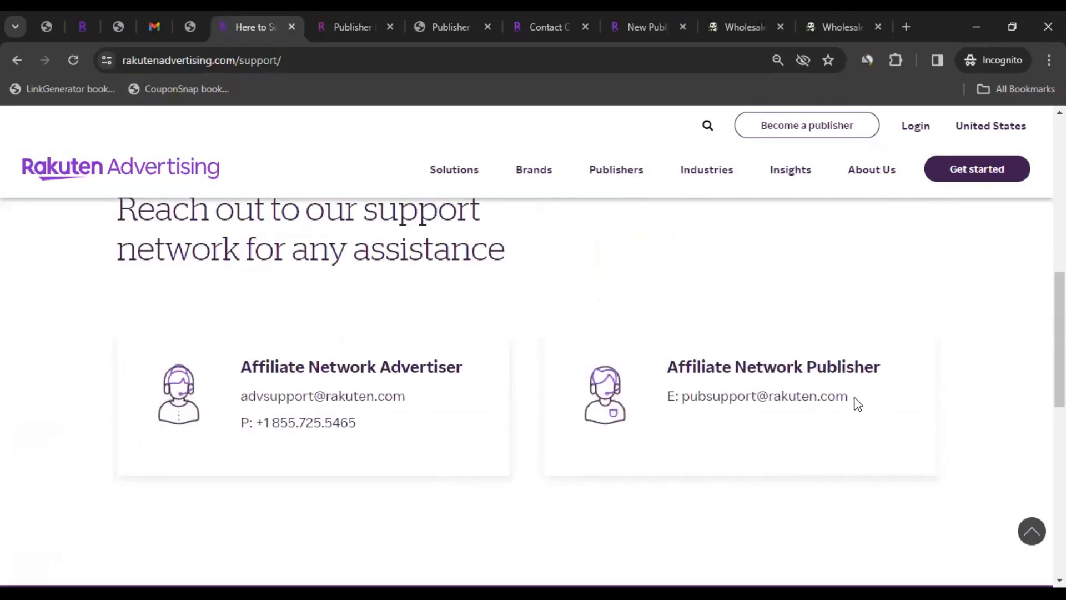
pyautogui.moveTo(853, 400); pyautogui.dragTo(687, 398)
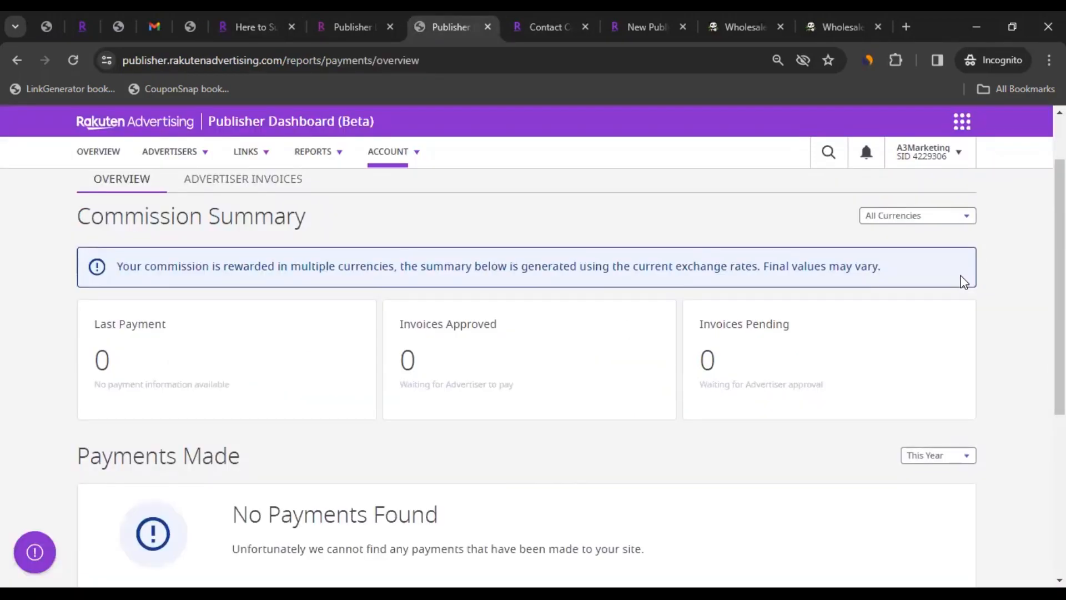
# - Log out of the publisher account, then bring up the 'Thank You For Watching!' card
pyautogui.click(962, 129)
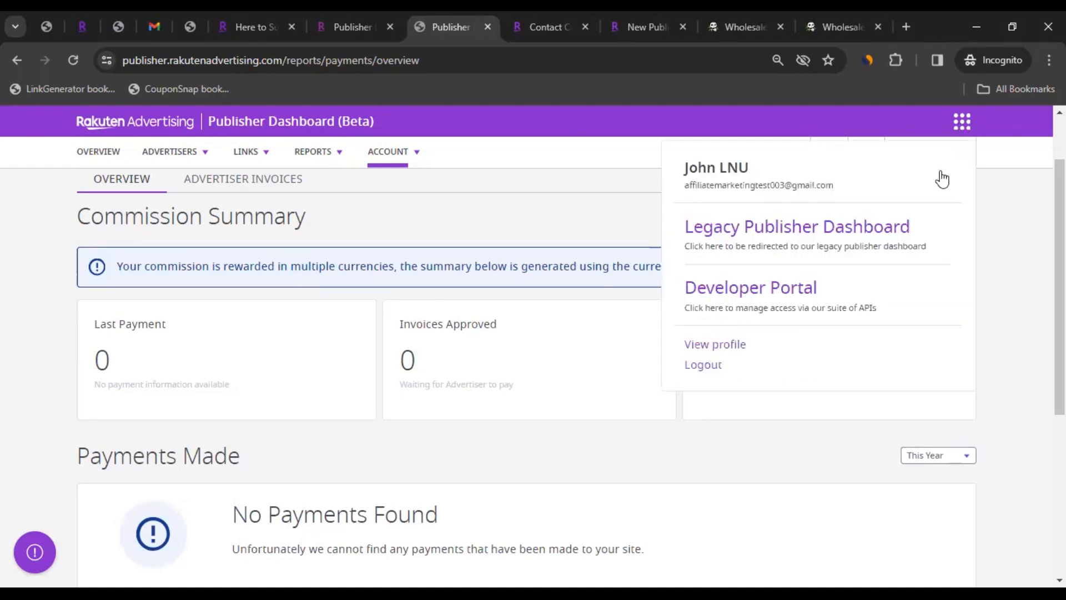
pyautogui.click(713, 365)
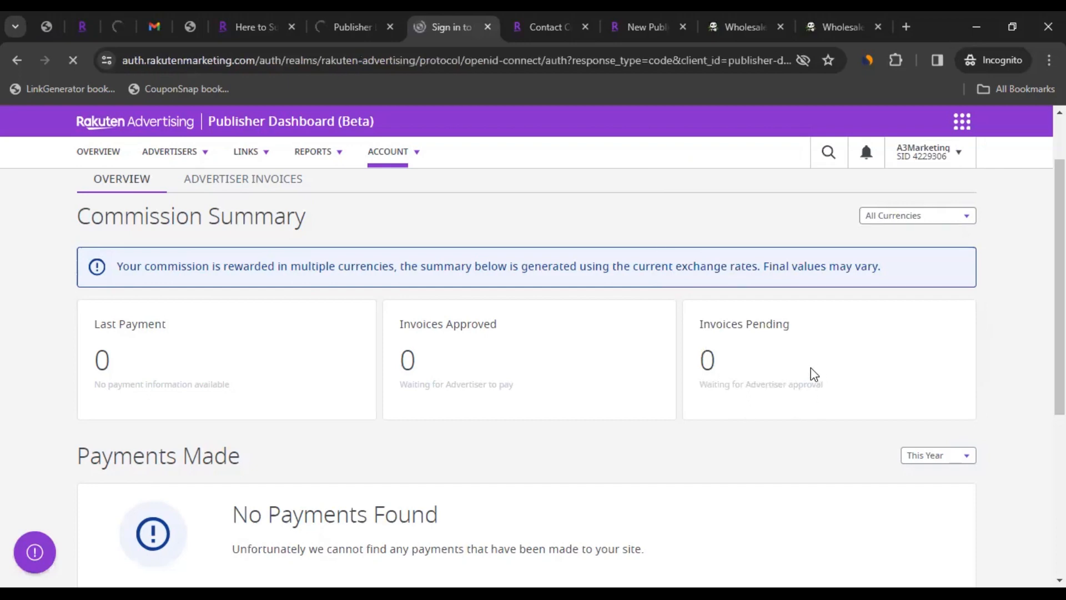
pyautogui.click(83, 26)
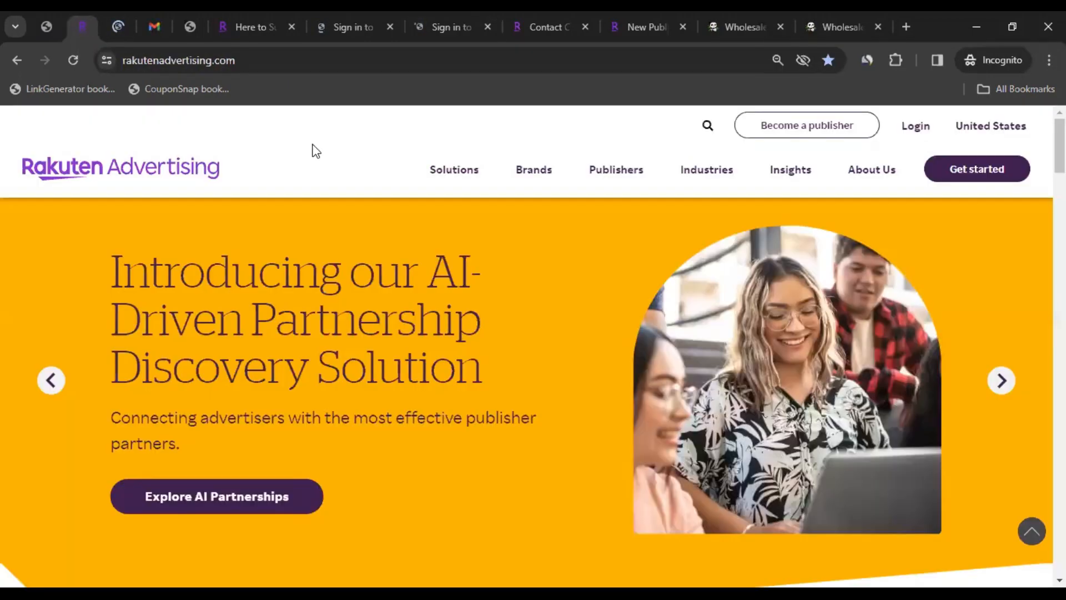
pyautogui.moveTo(924, 133)
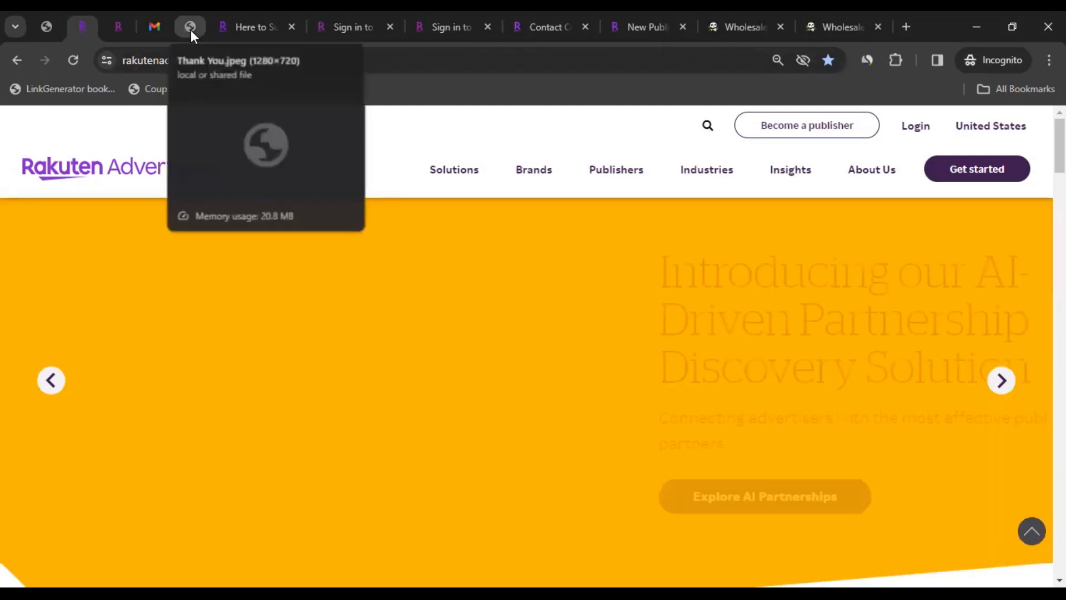
pyautogui.click(191, 28)
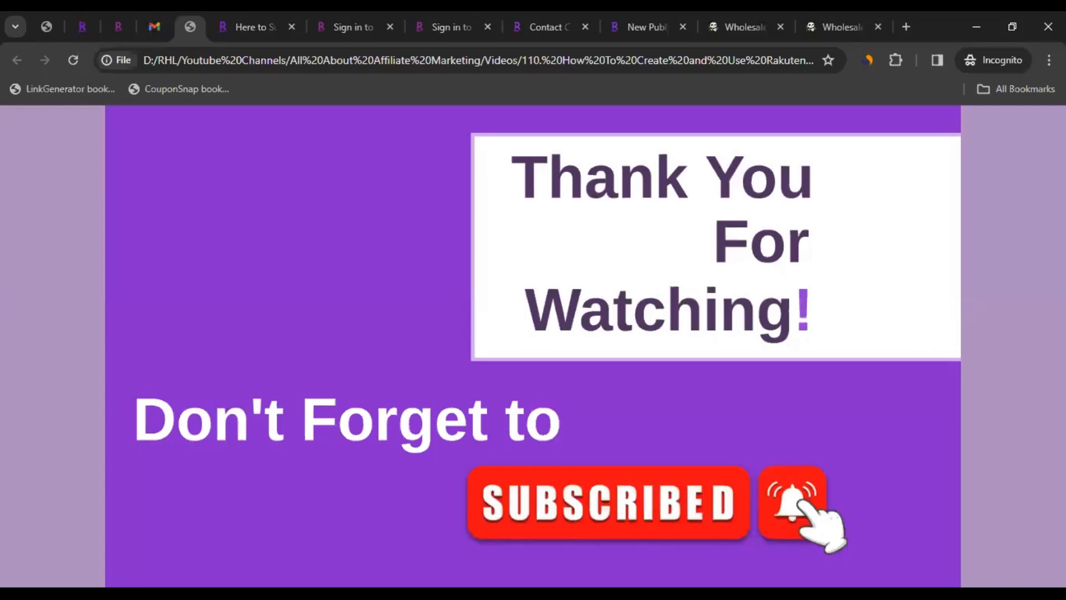